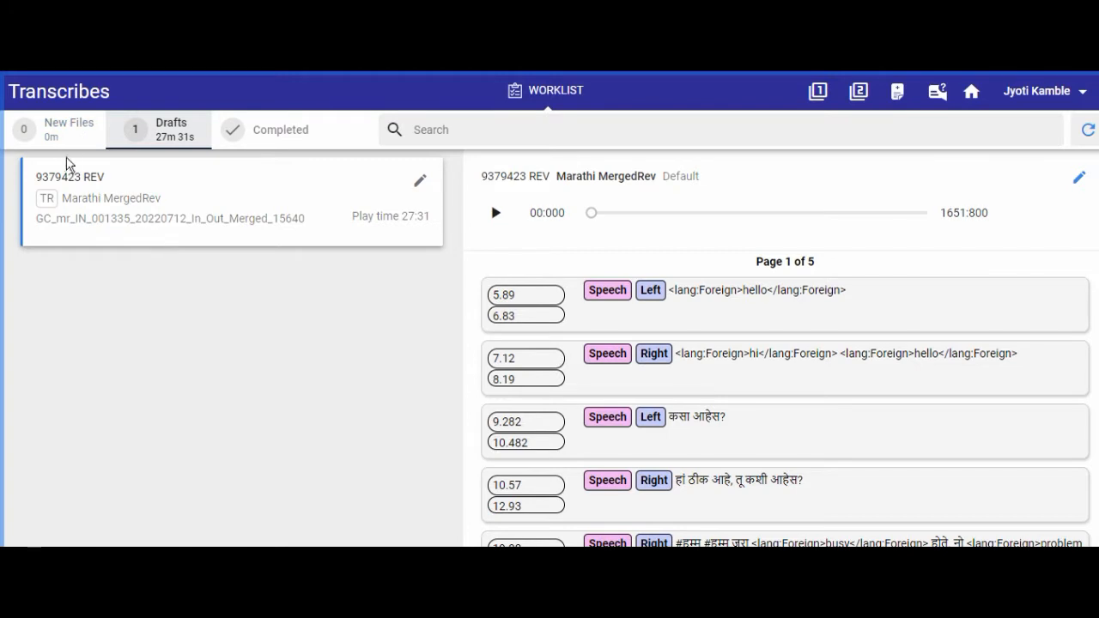
# Check the worklist's new and completed files, and resume the Marathi MergedRev draft for editing
pyautogui.click(64, 132)
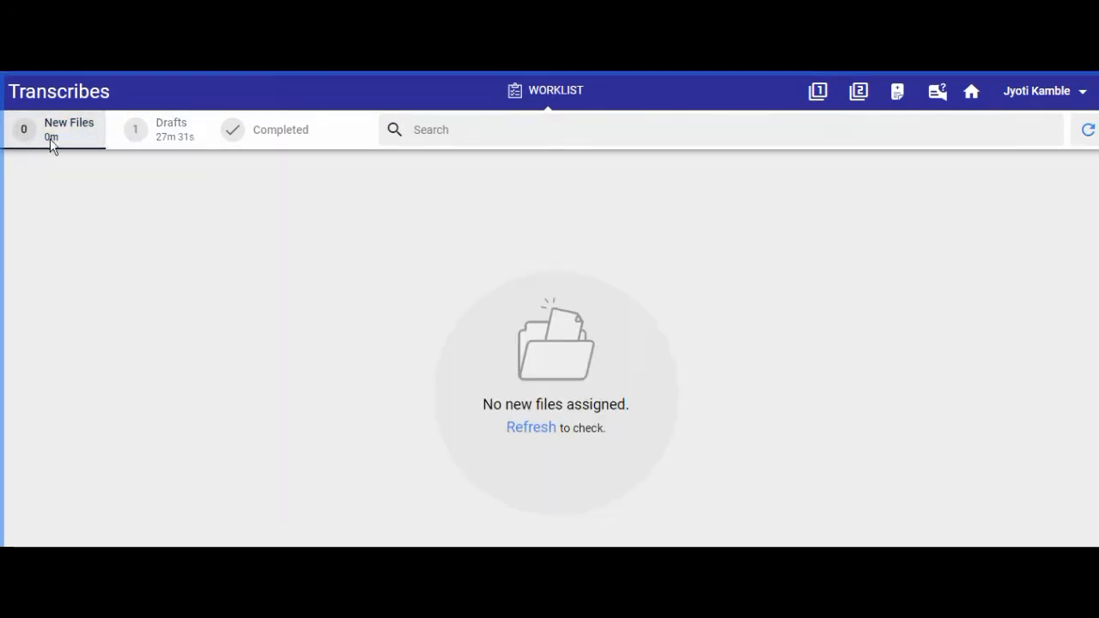
pyautogui.click(166, 138)
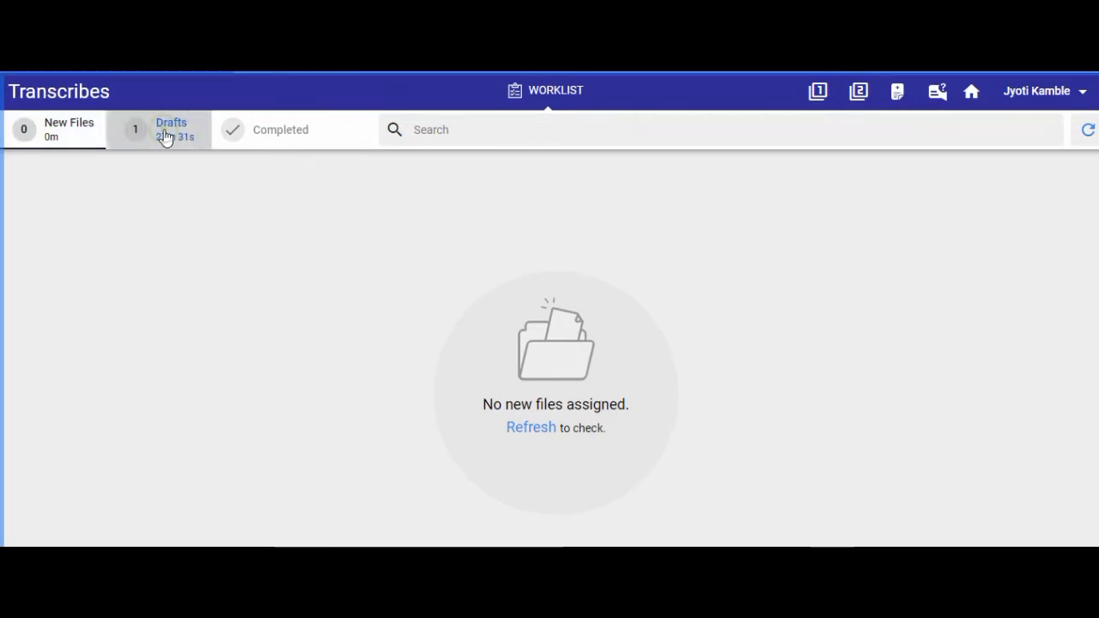
pyautogui.click(165, 138)
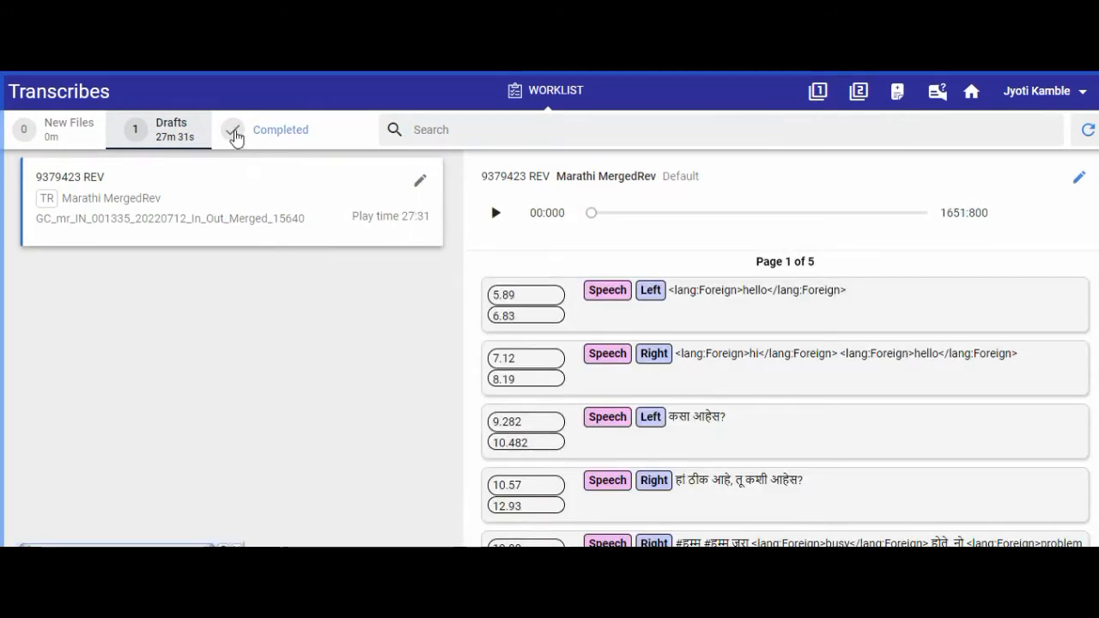
pyautogui.click(235, 134)
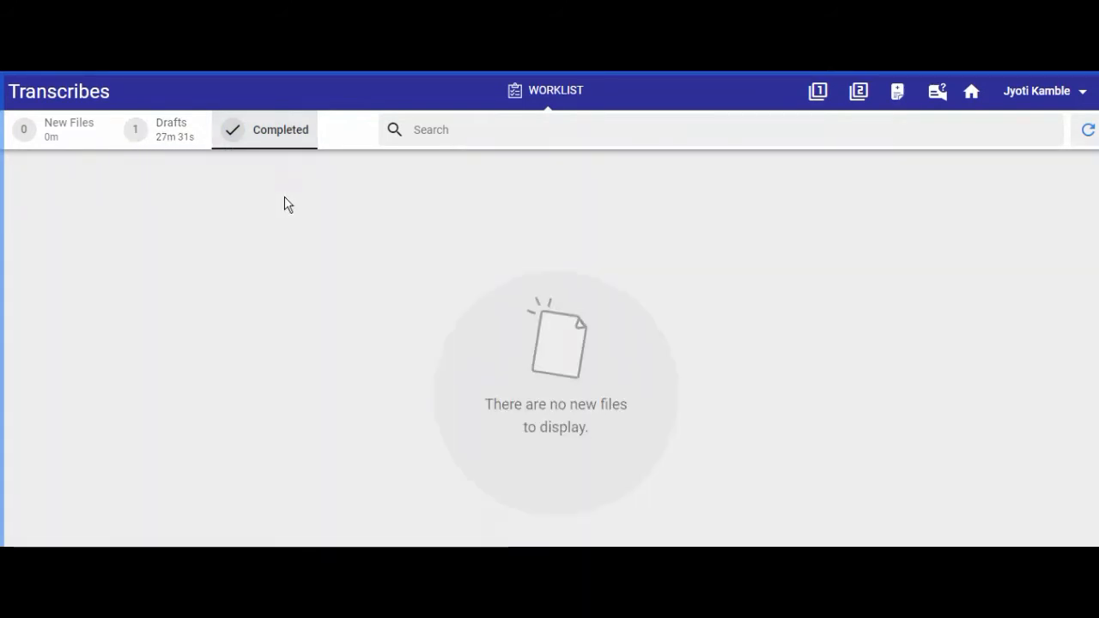
pyautogui.click(176, 138)
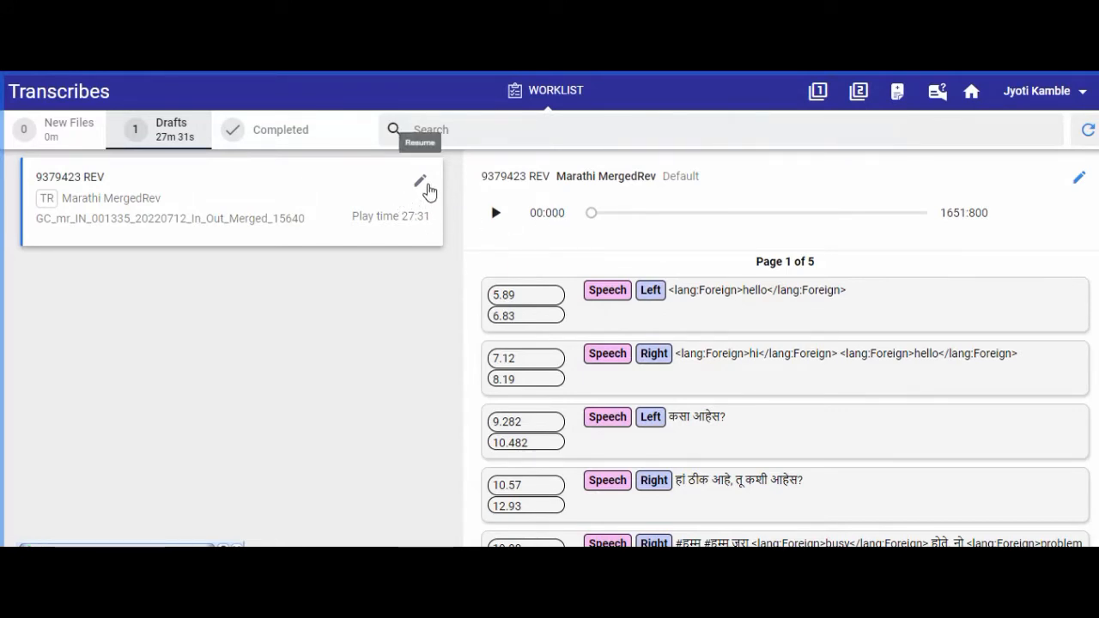
pyautogui.click(422, 182)
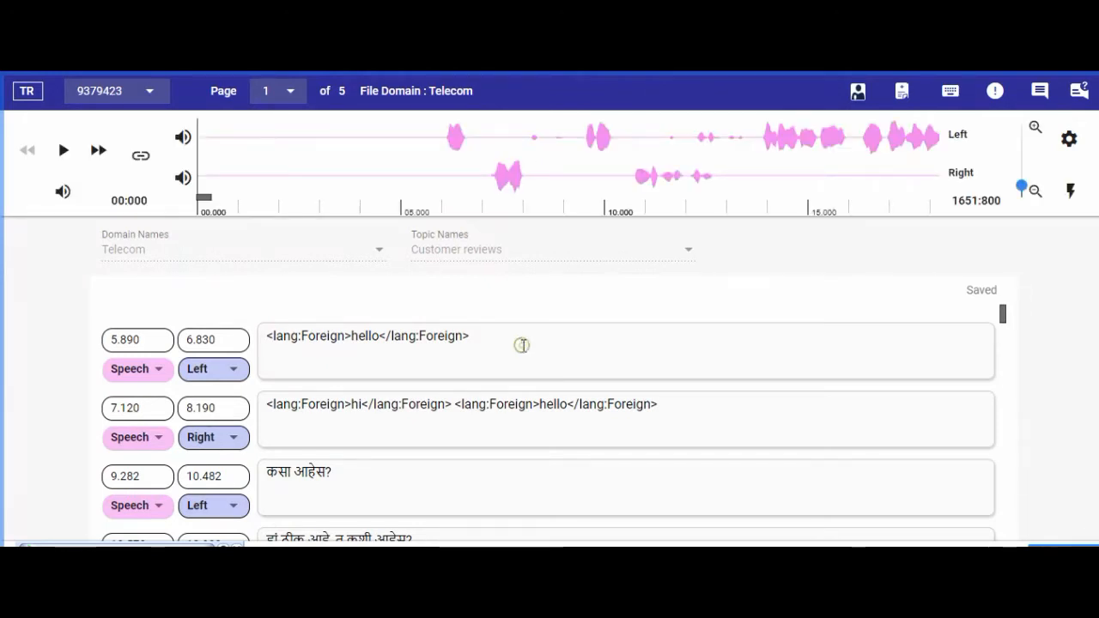
# Select the first speech segment, and save the speaker link with Channel 1 as Left and Channel 2 as Right
pyautogui.click(523, 347)
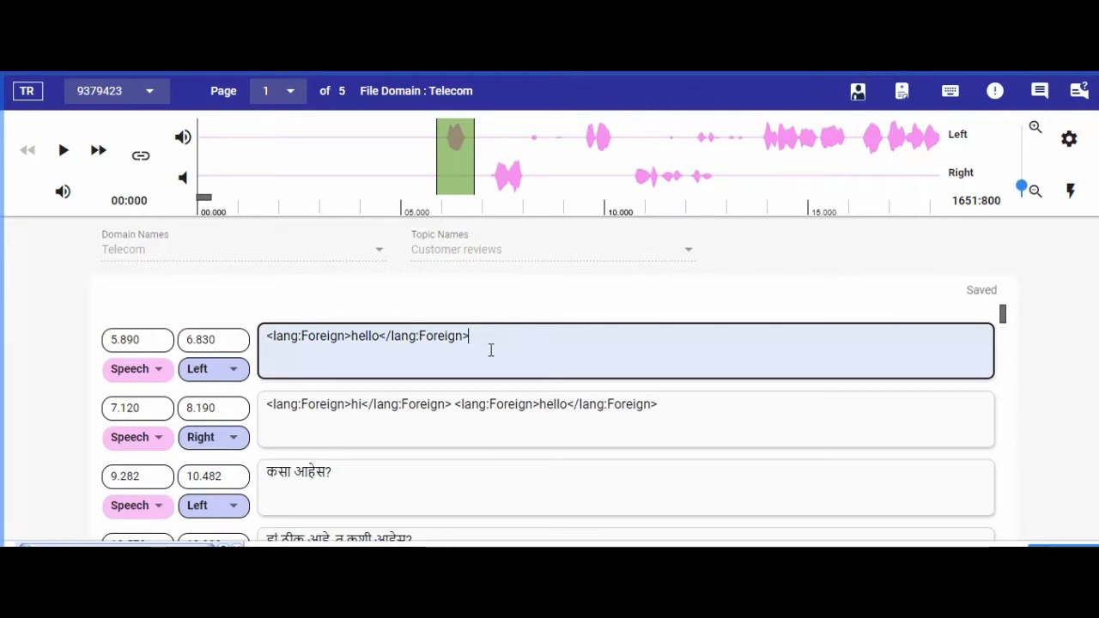
pyautogui.click(456, 169)
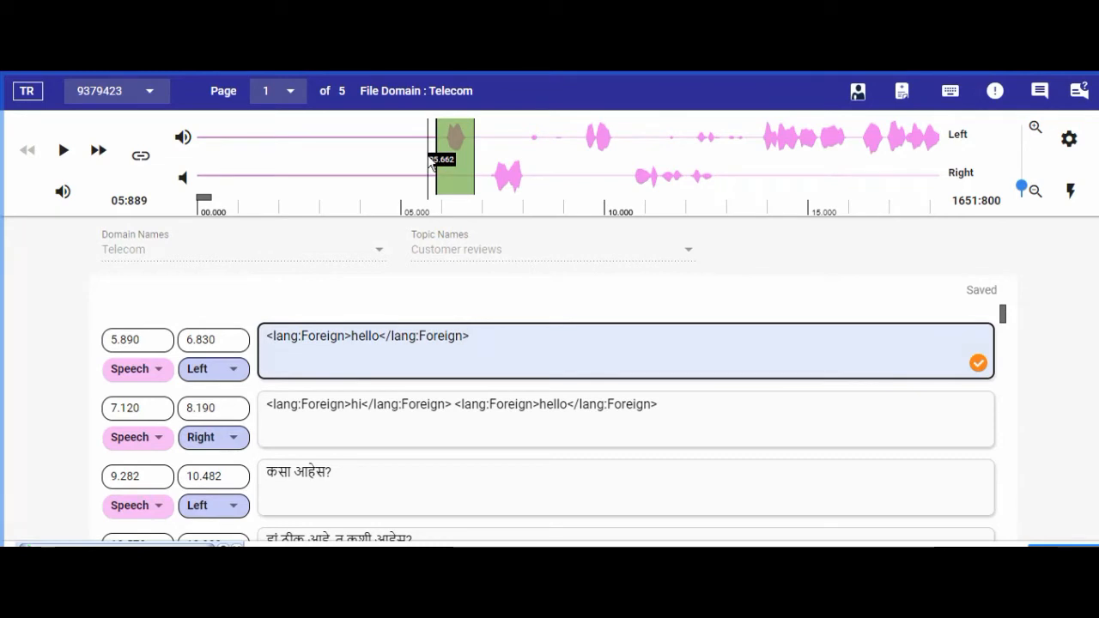
pyautogui.click(142, 162)
pyautogui.click(141, 161)
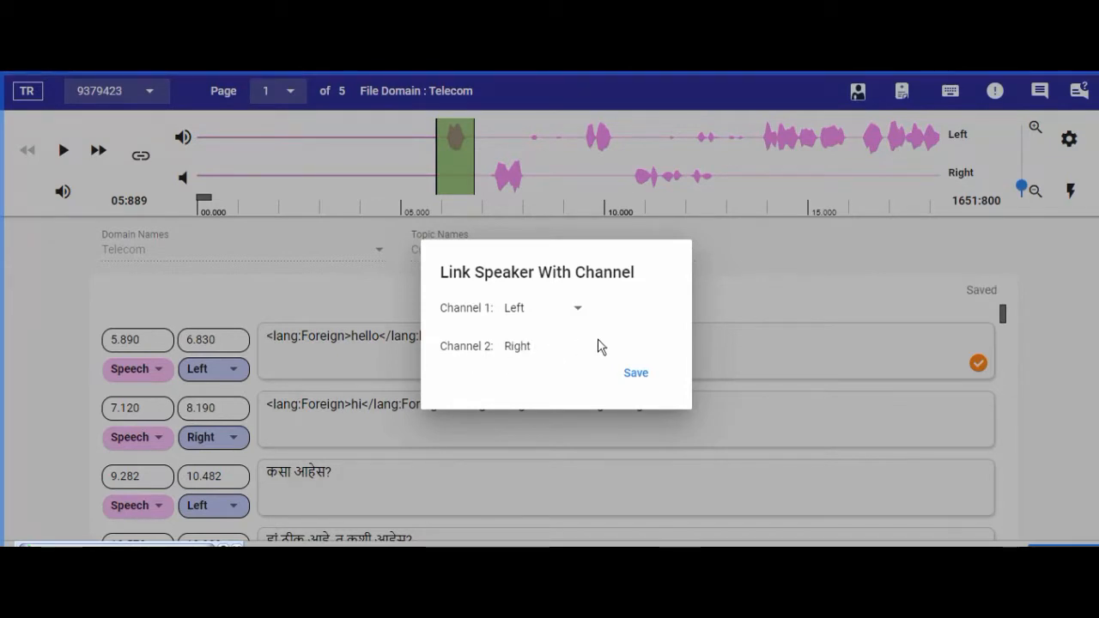
pyautogui.click(579, 308)
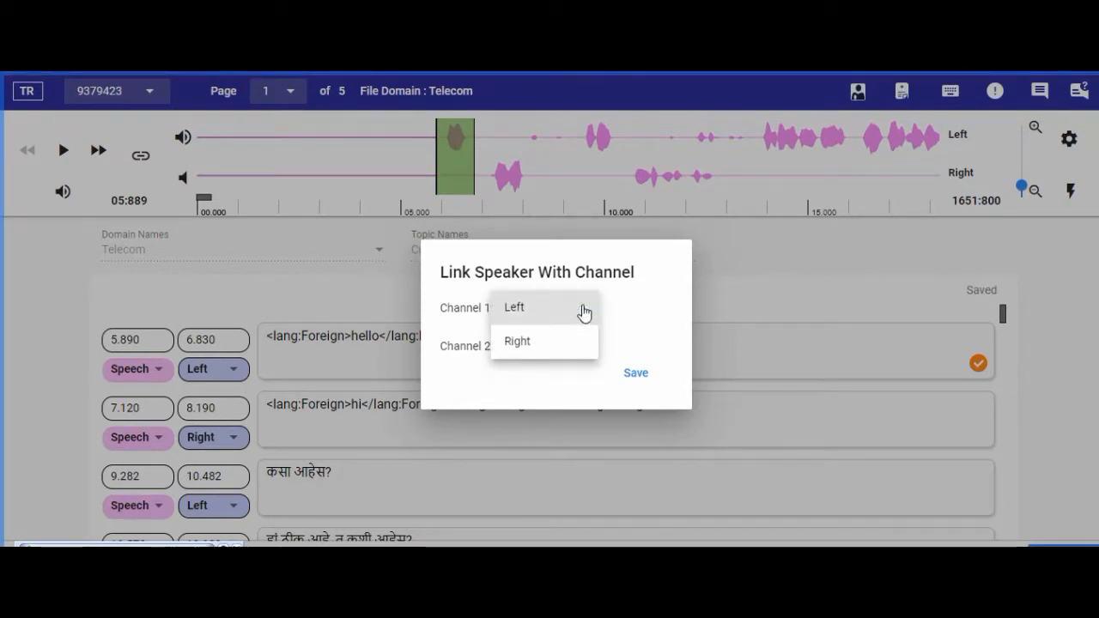
pyautogui.click(528, 311)
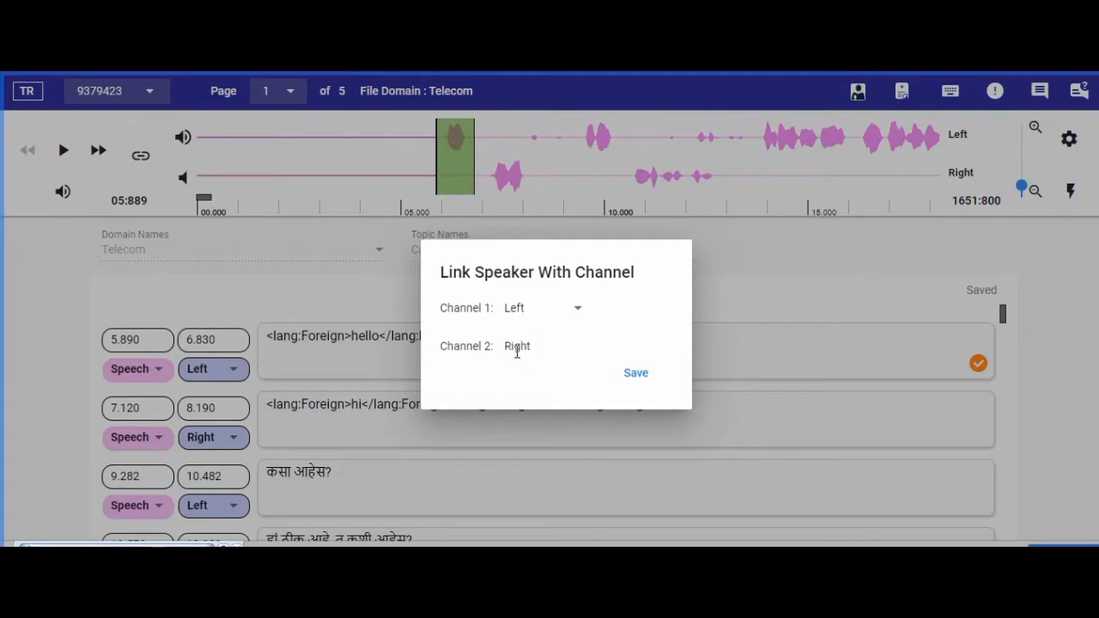
pyautogui.click(633, 372)
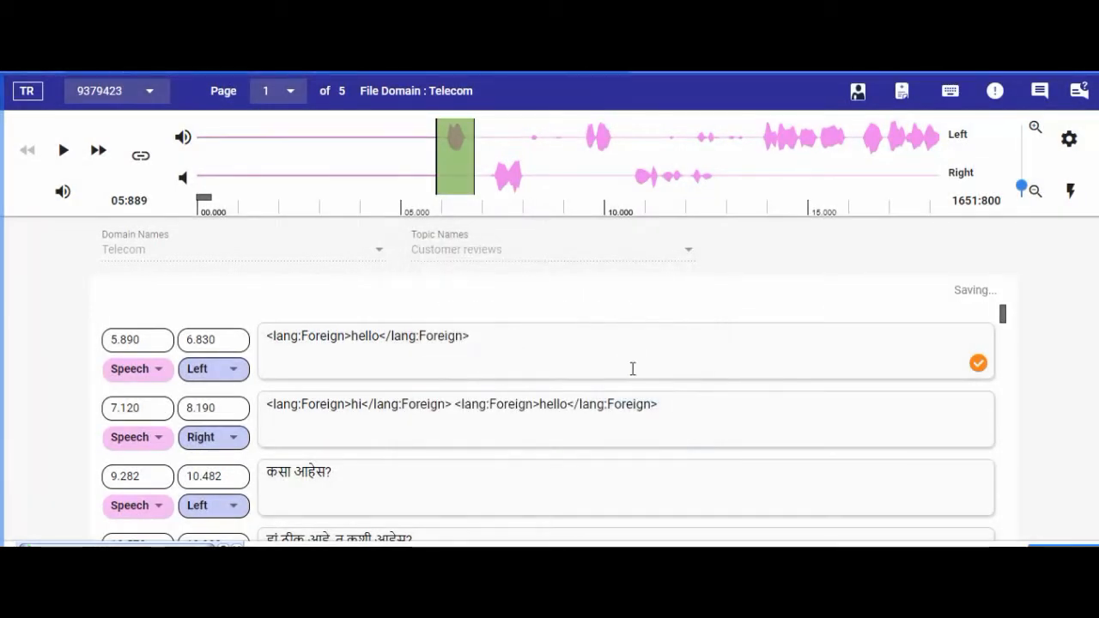
# Play the first segment and capitalize its tagged foreign word as "Hello"
pyautogui.click(475, 336)
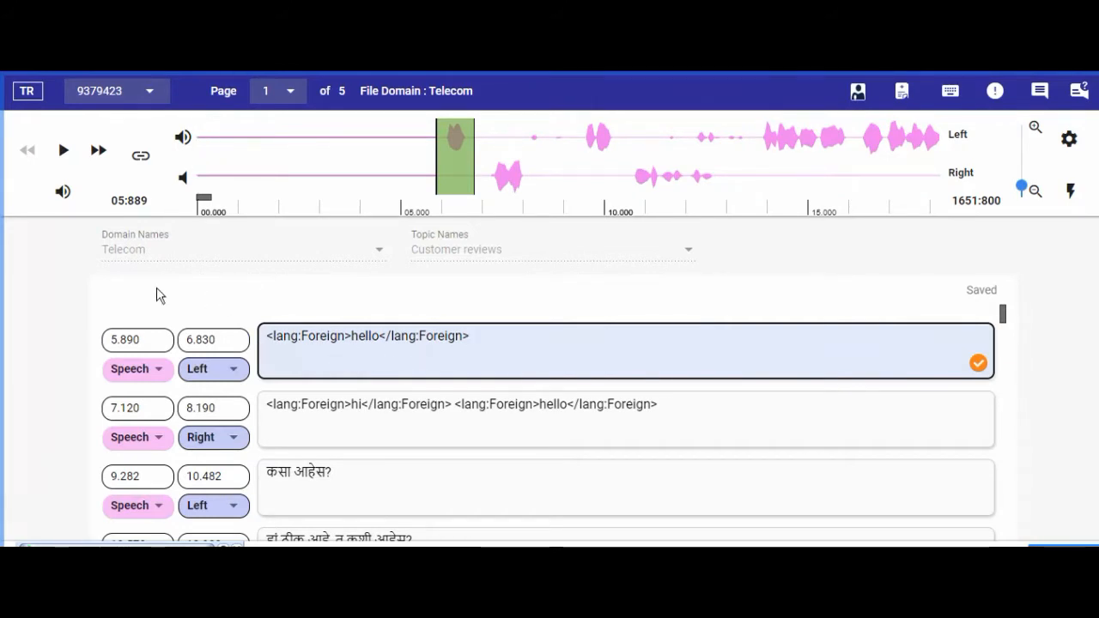
pyautogui.click(61, 159)
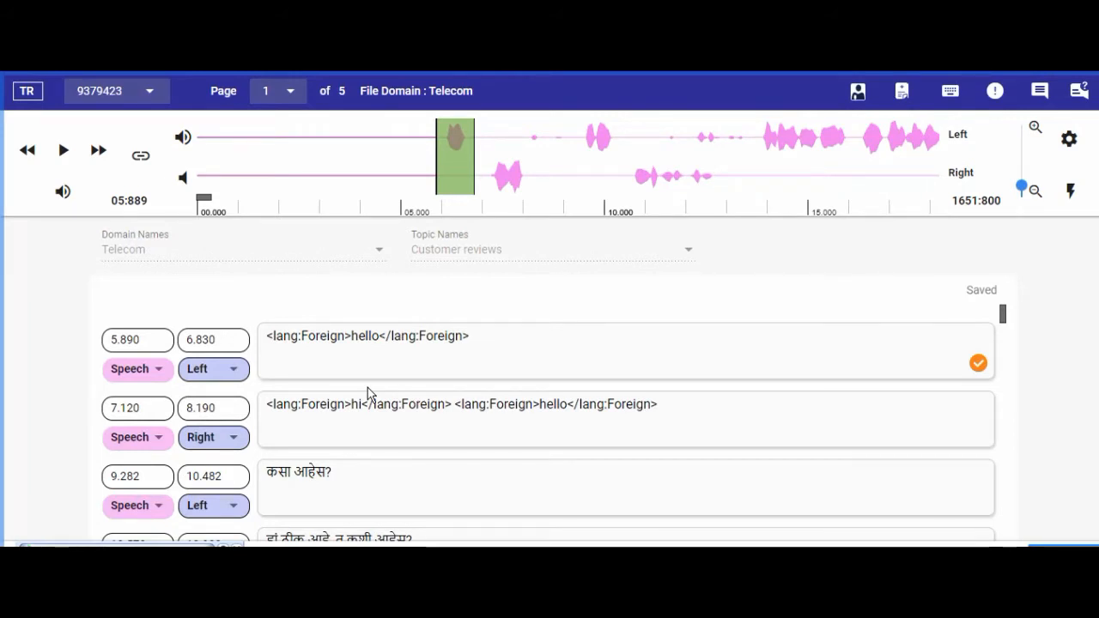
pyautogui.click(356, 336)
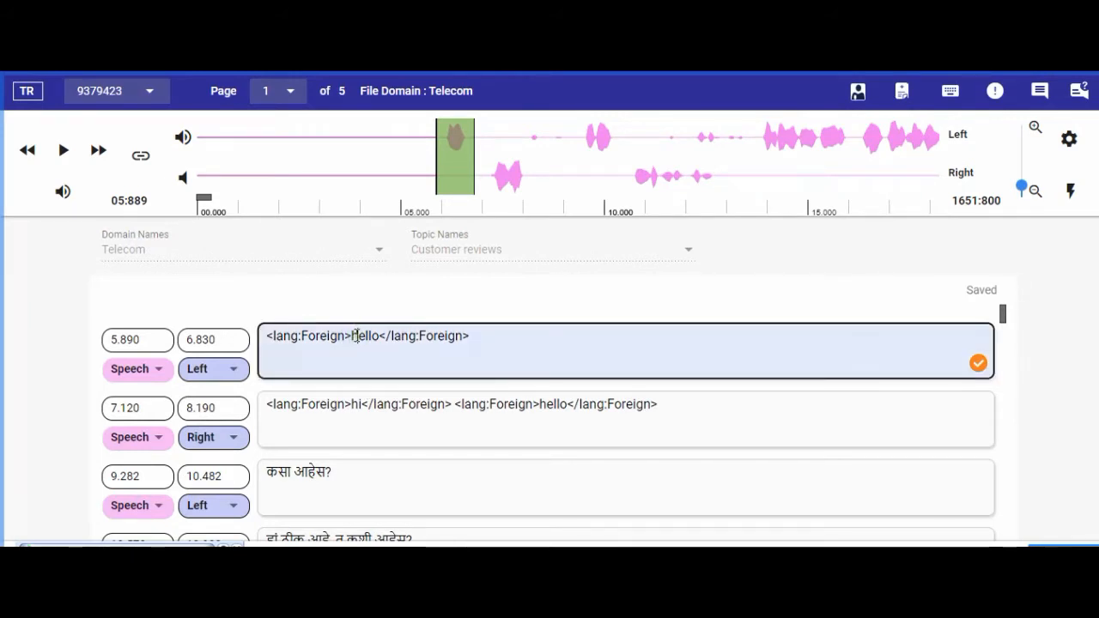
pyautogui.moveTo(351, 336); pyautogui.dragTo(358, 336)
pyautogui.write('H')
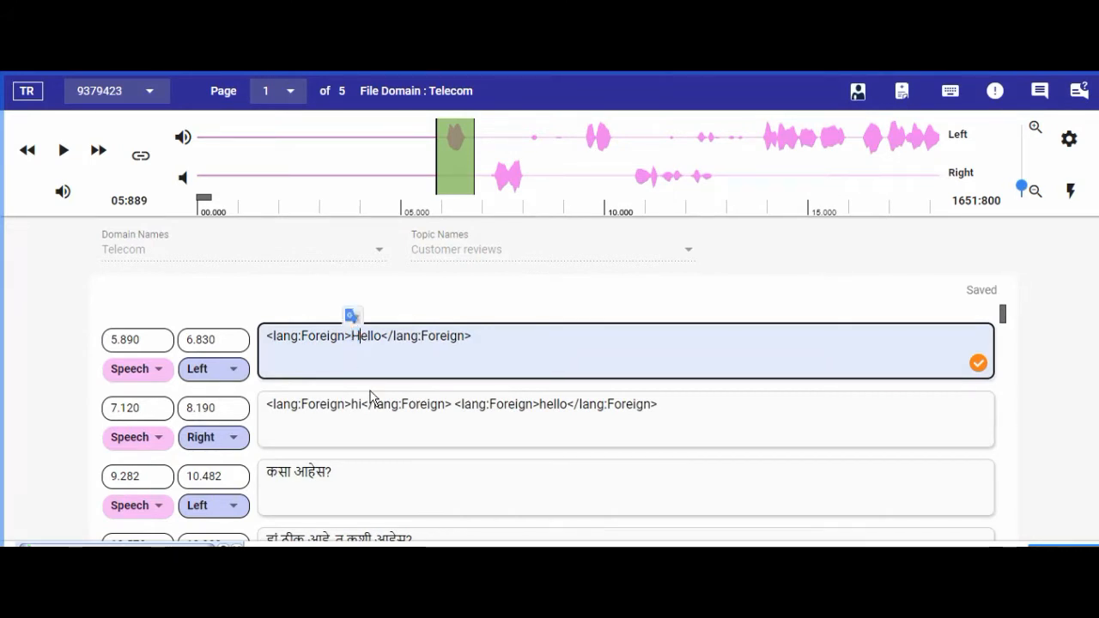
pyautogui.click(466, 340)
# Play the second segment, starting at 7.120, and delete all of its transcription text
pyautogui.click(333, 423)
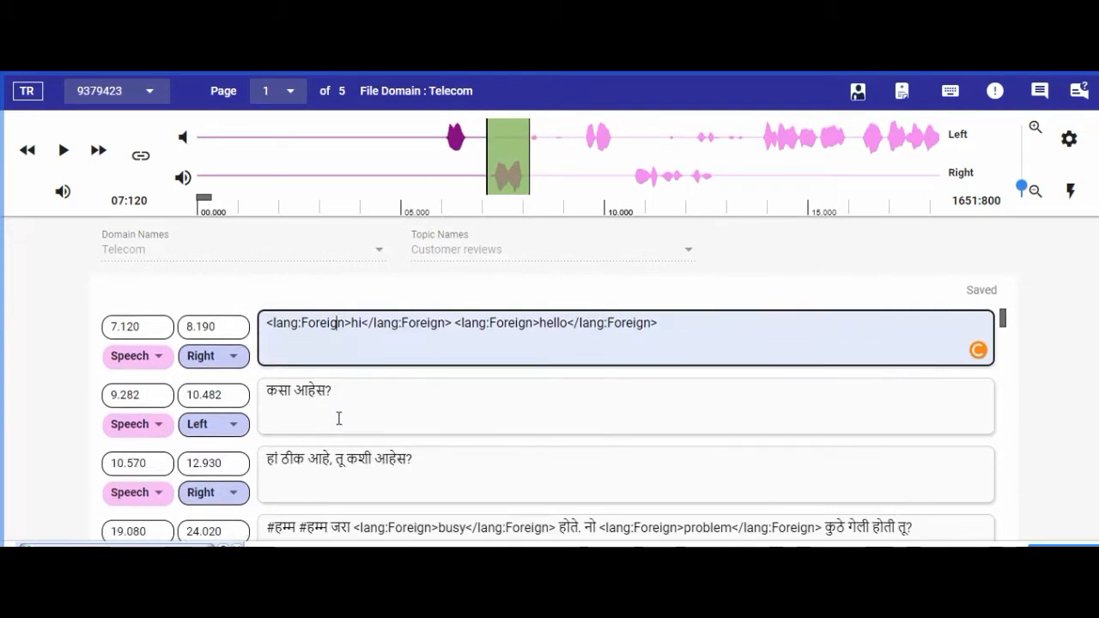
pyautogui.click(62, 152)
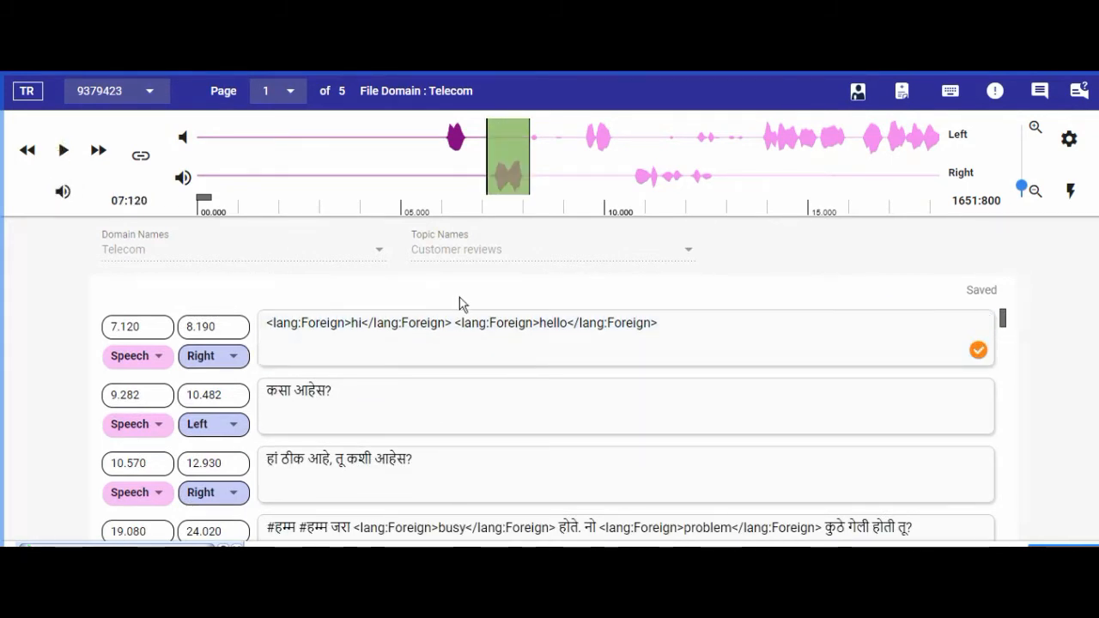
pyautogui.scroll(1, 424, 329)
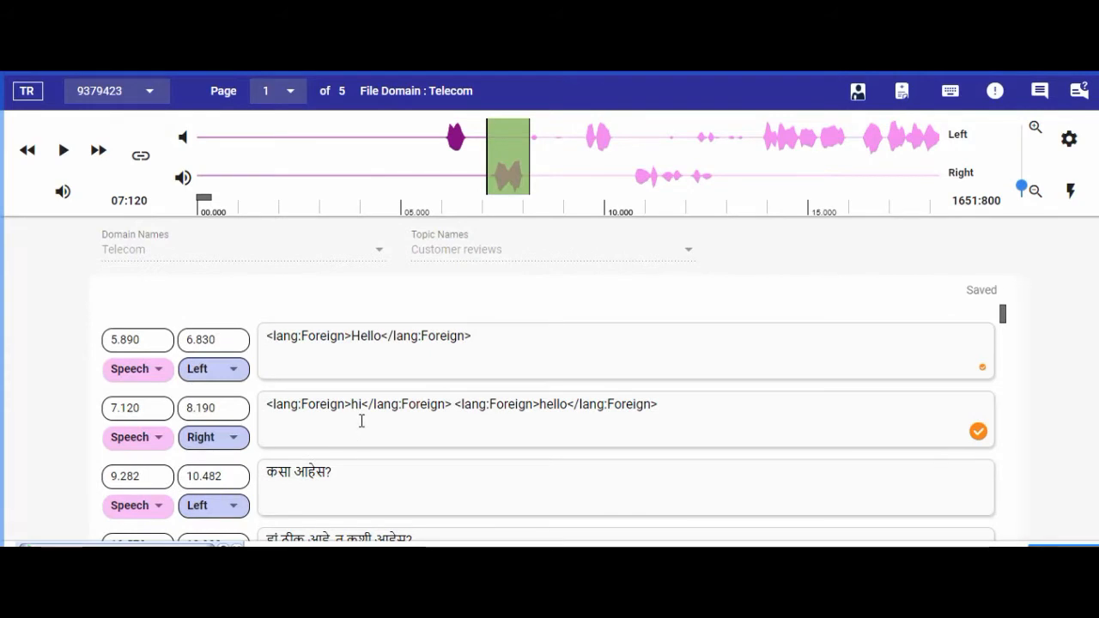
pyautogui.click(267, 403)
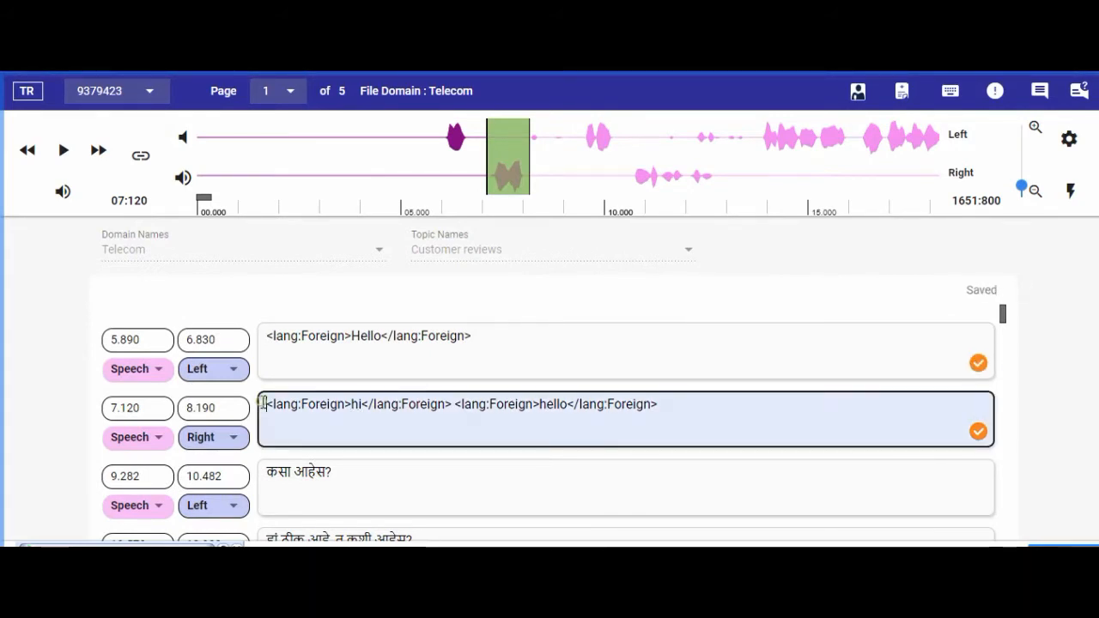
pyautogui.moveTo(267, 403); pyautogui.dragTo(359, 404)
pyautogui.click(387, 426)
pyautogui.moveTo(684, 404); pyautogui.dragTo(262, 411)
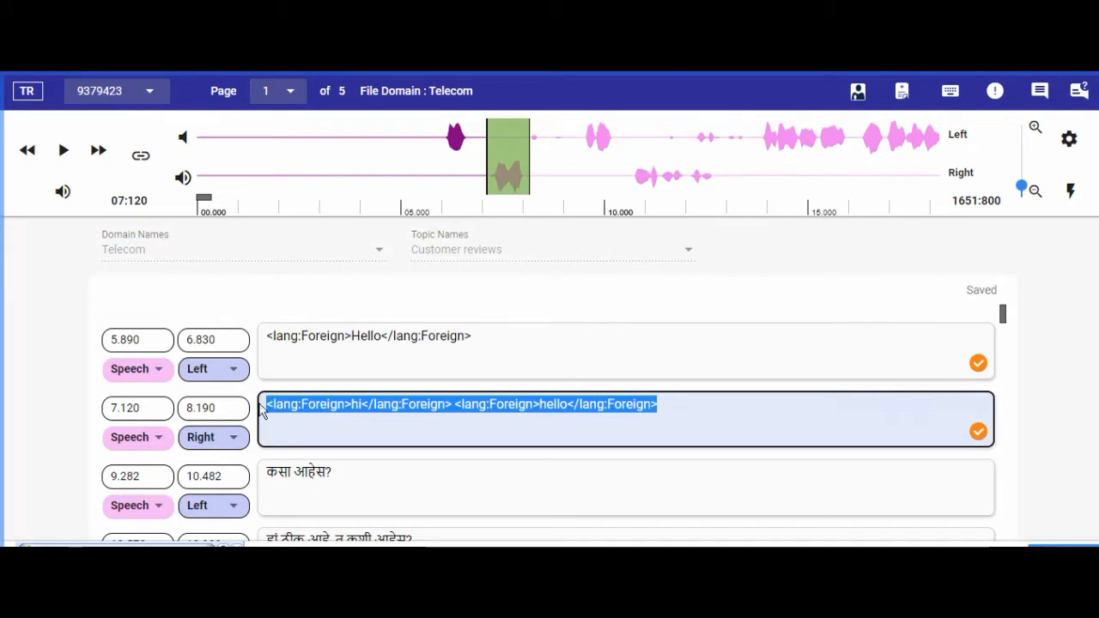
pyautogui.press('BackSpace')
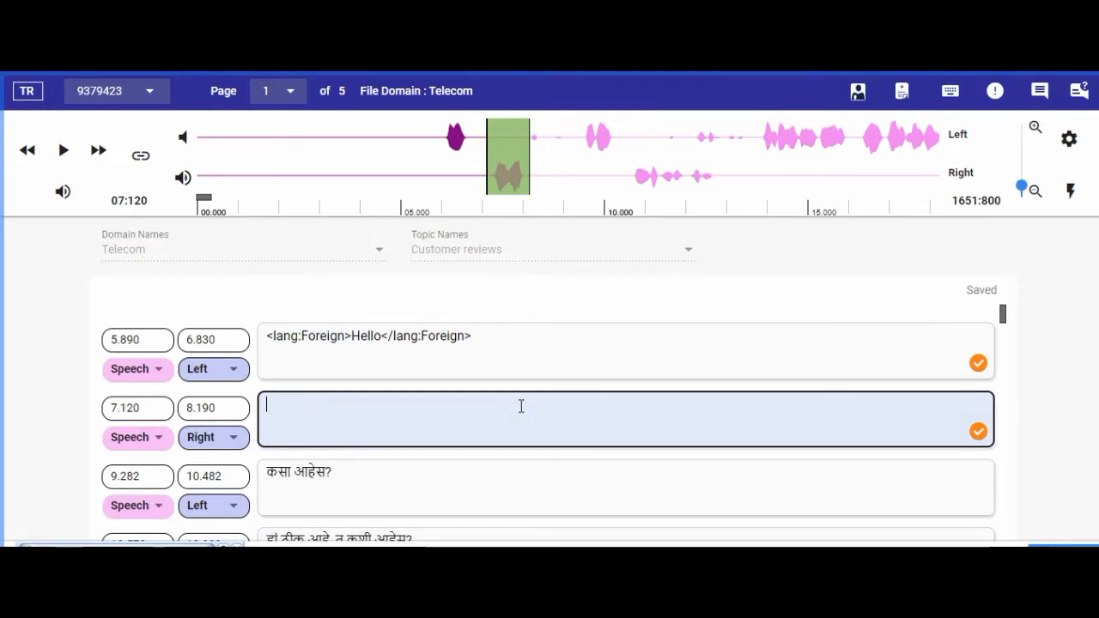
# Examine the sound-event tag list for 1 and the Marathi filler-word list for 2 in the emptied second segment
pyautogui.write('1')
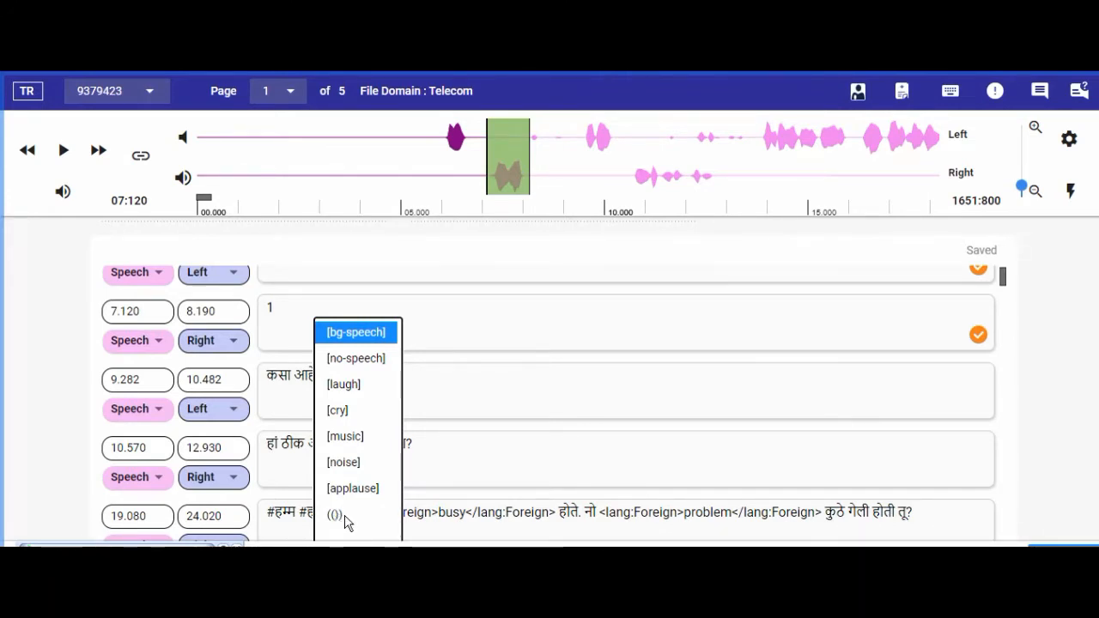
pyautogui.click(292, 305)
pyautogui.press('BackSpace')
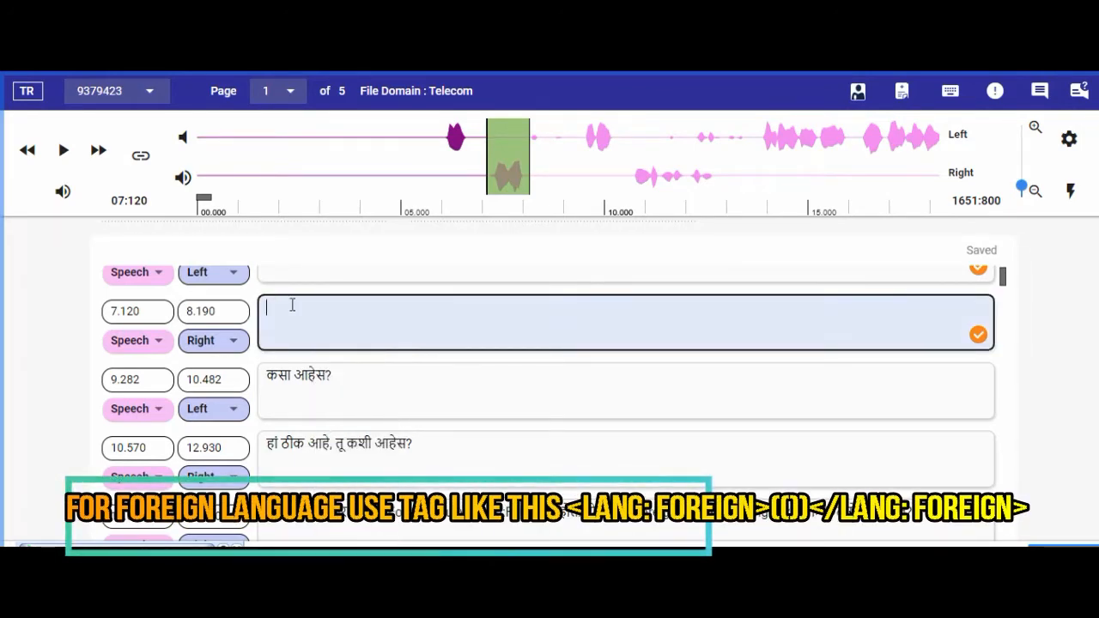
pyautogui.write('2')
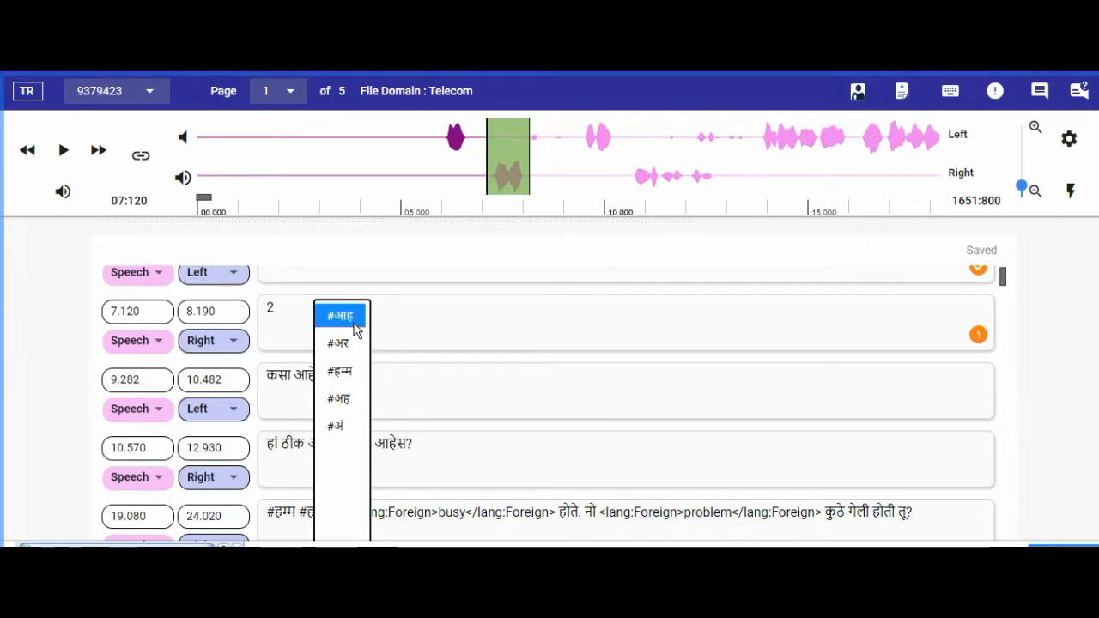
pyautogui.click(283, 308)
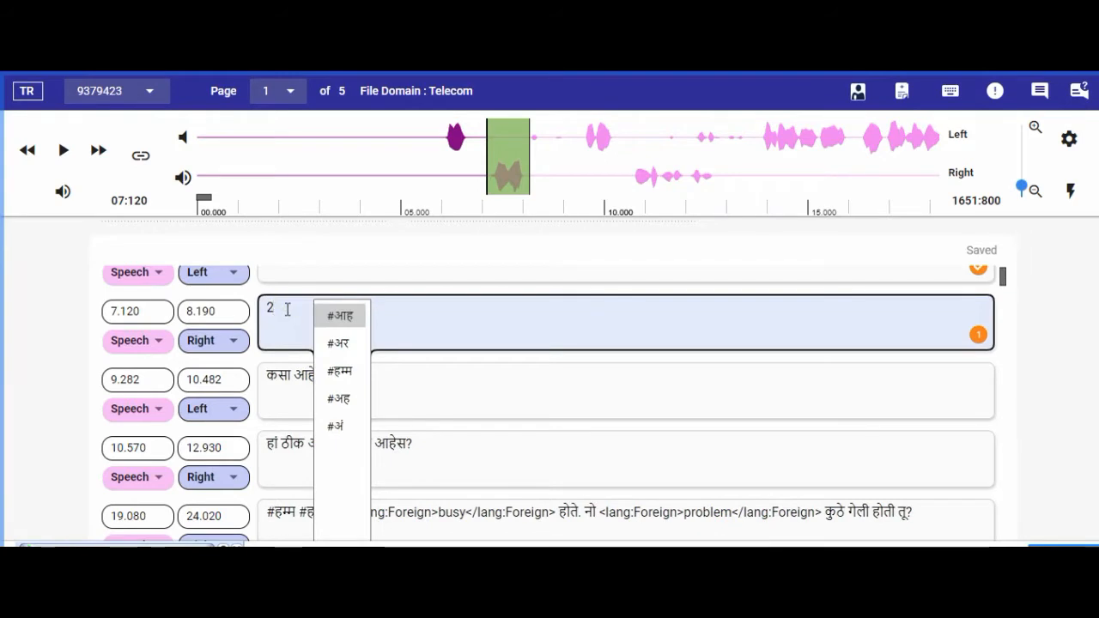
pyautogui.press('BackSpace')
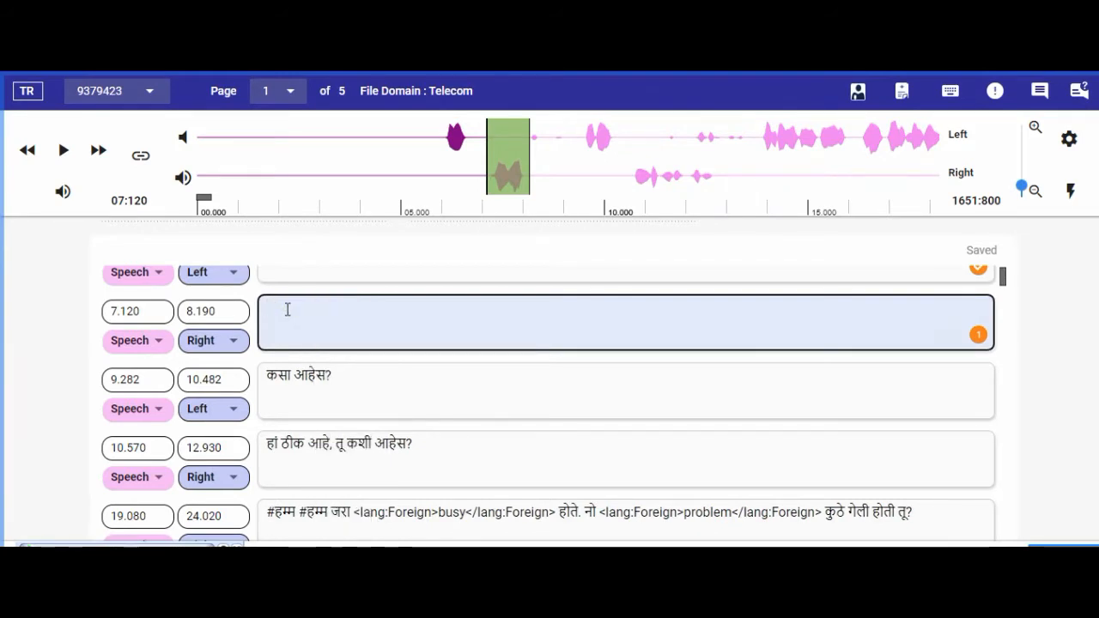
# Insert the <lang:Foreign></lang:Foreign> tag pair in the second segment and enter "Hi, hello" inside it
pyautogui.write('3')
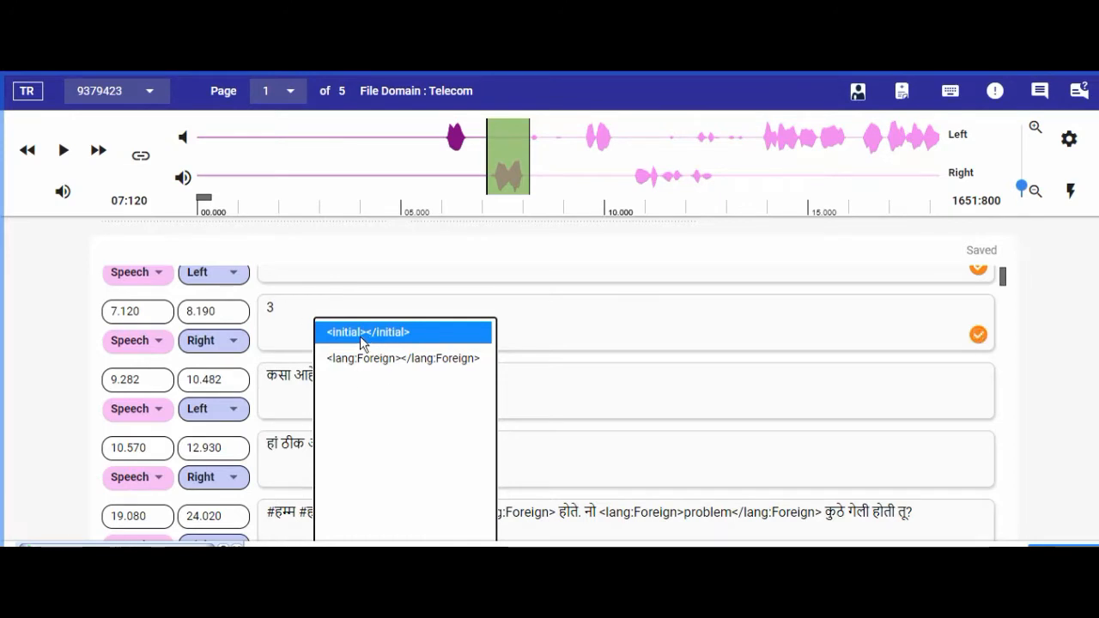
pyautogui.click(397, 362)
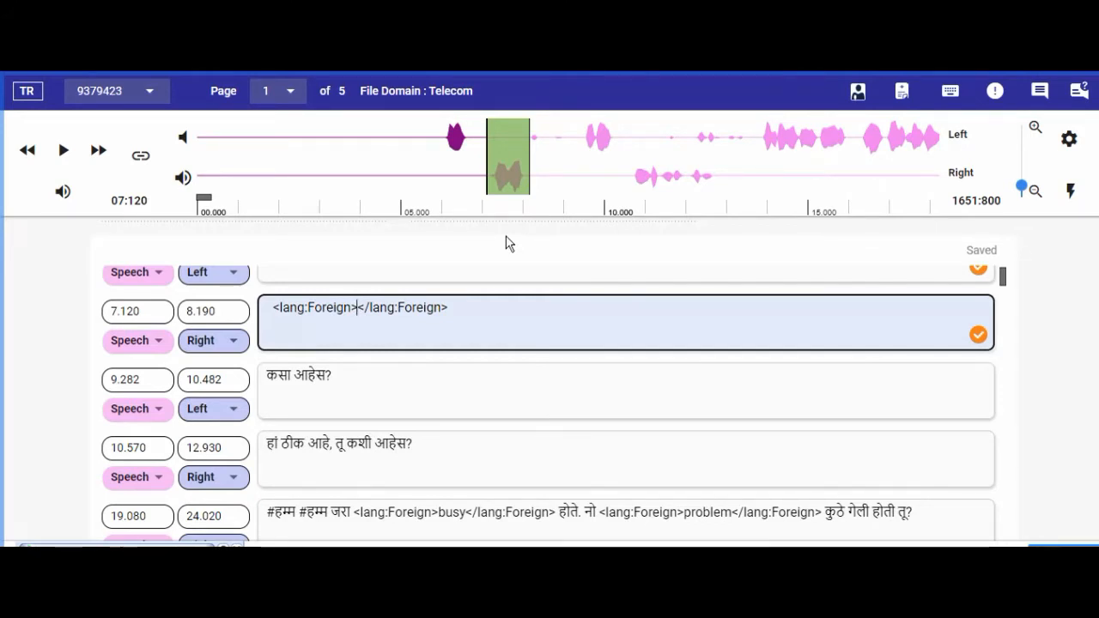
pyautogui.write('H')
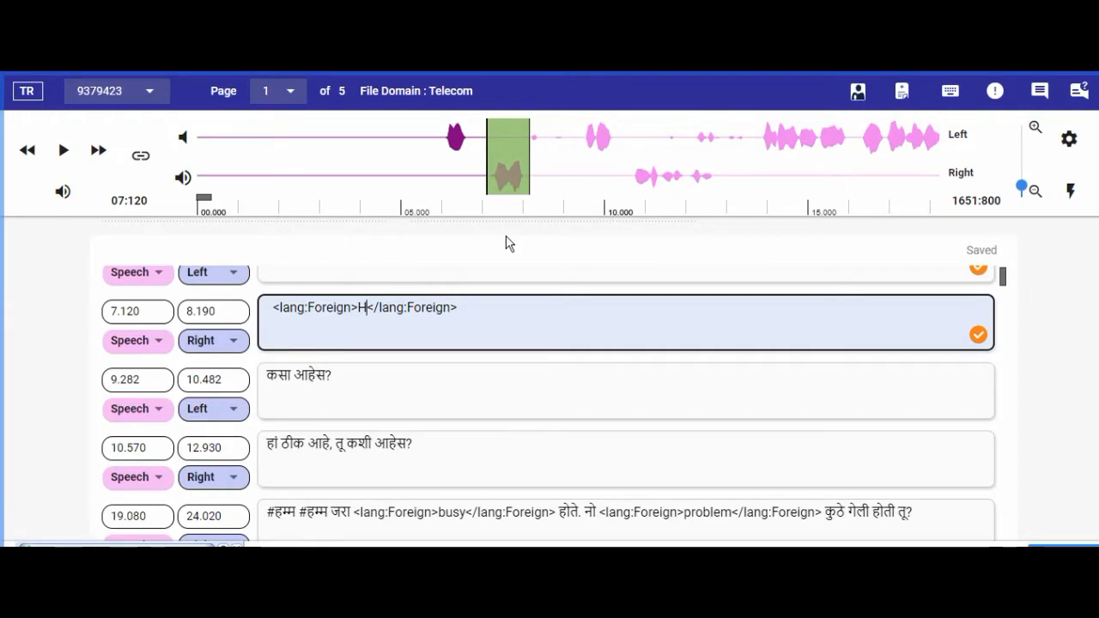
pyautogui.write('i')
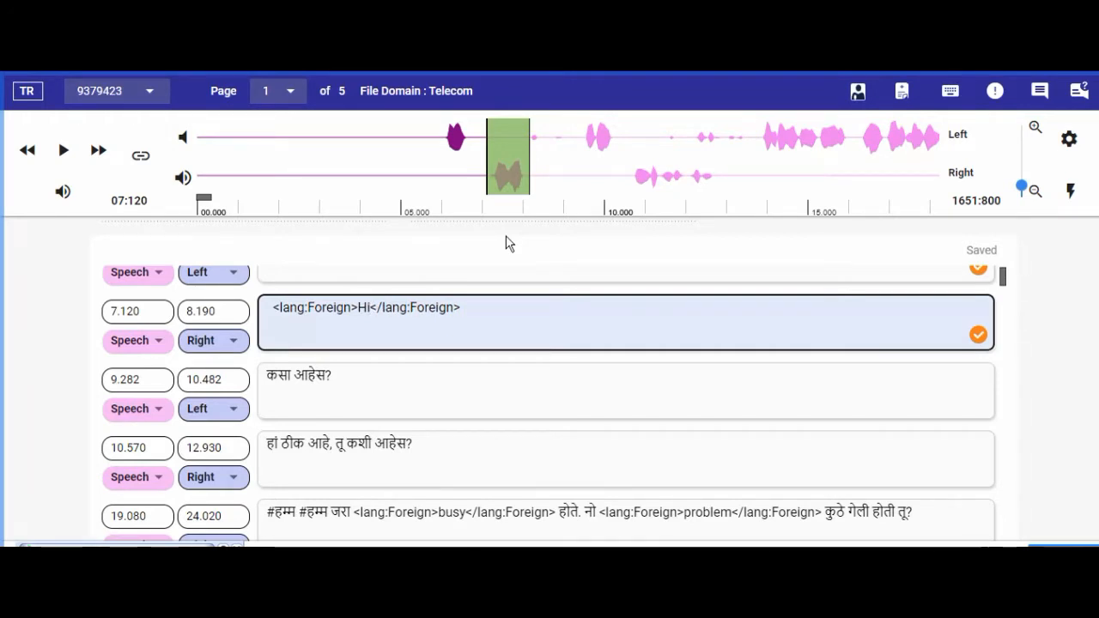
pyautogui.write(', ')
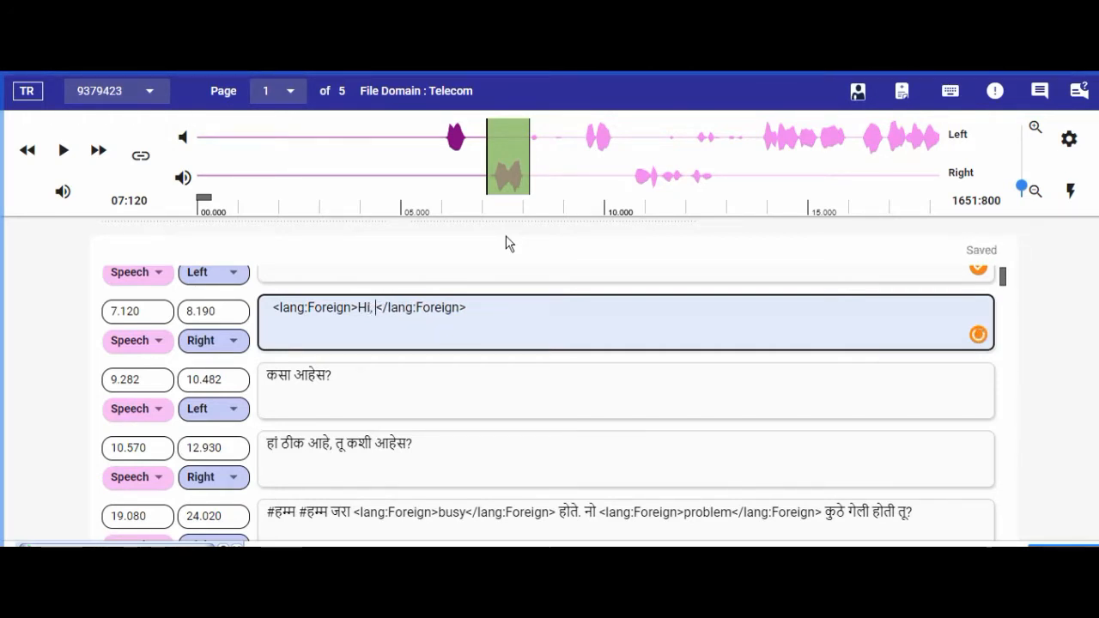
pyautogui.write('hel')
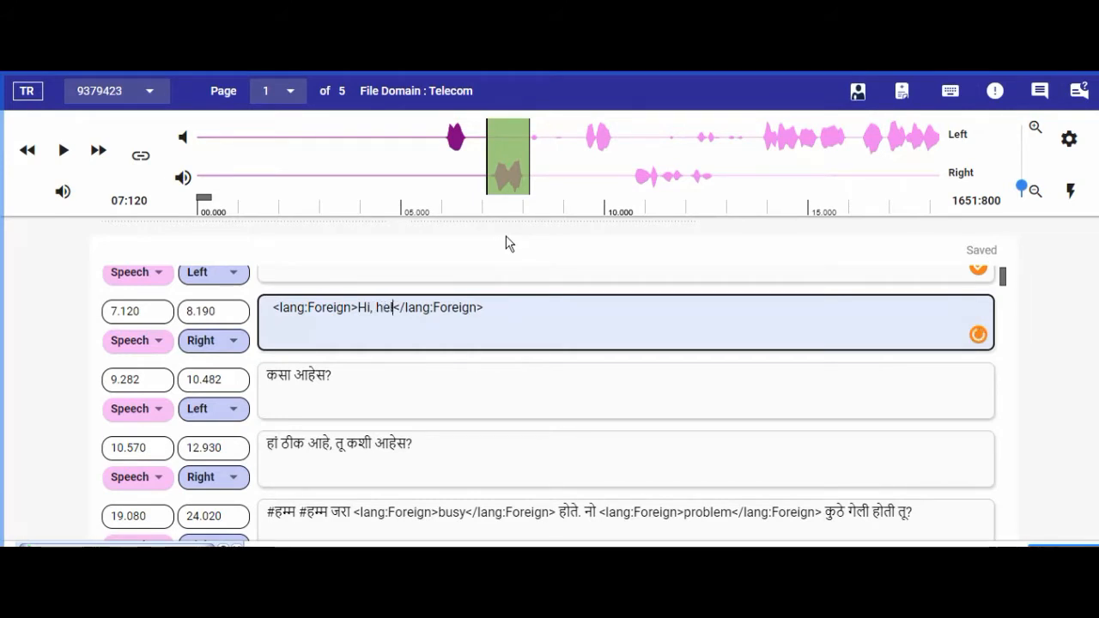
pyautogui.write('lo')
pyautogui.click(530, 311)
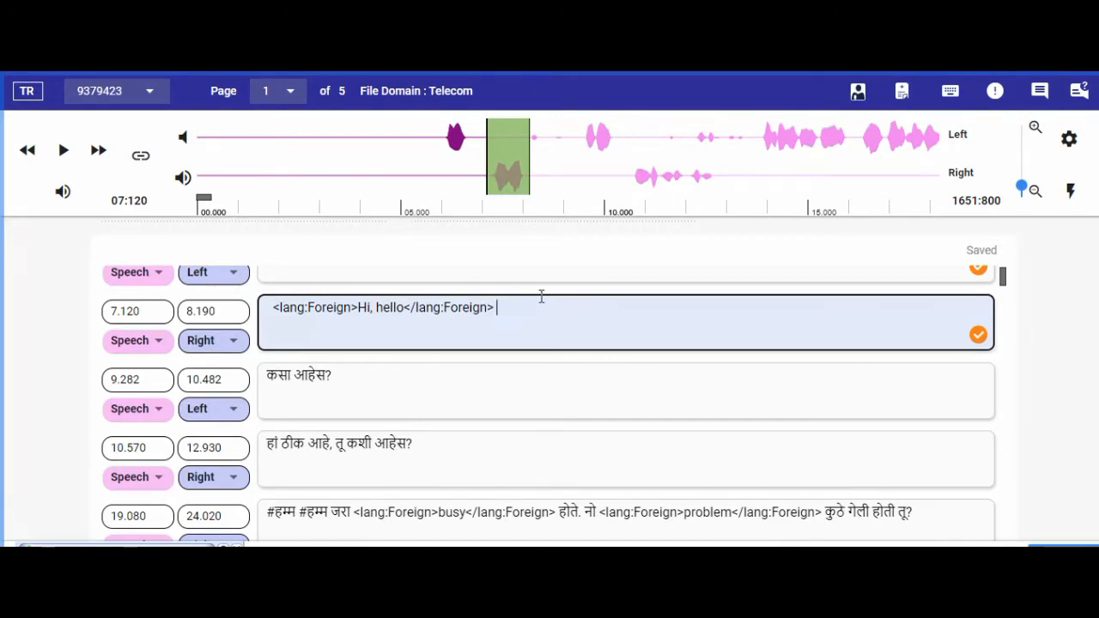
pyautogui.scroll(1, 542, 296)
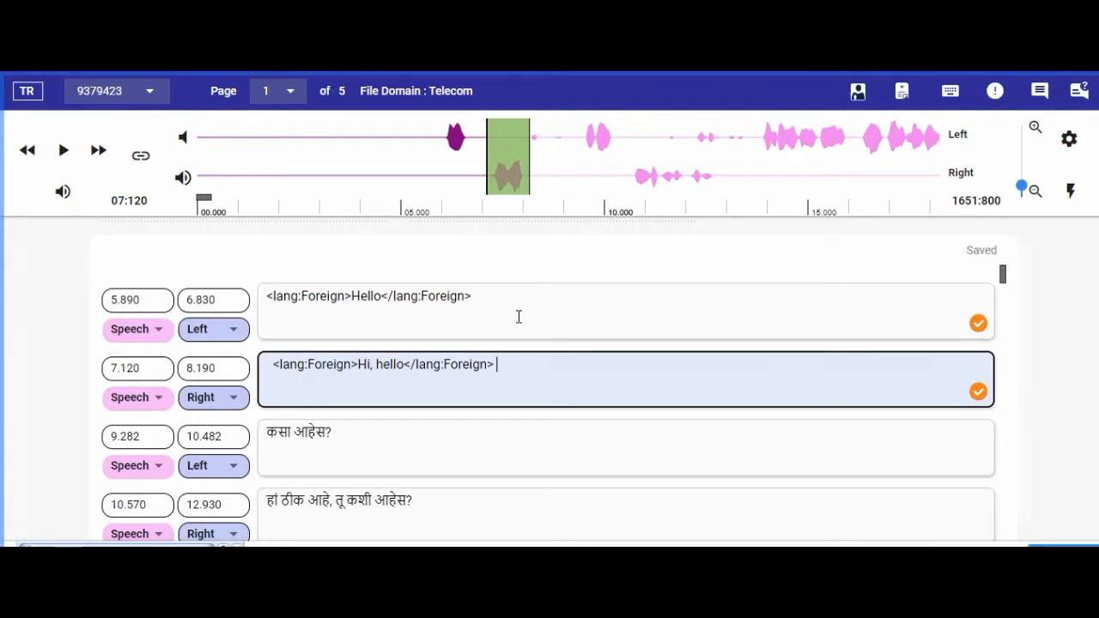
# Play the third segment, starting at 9.282, and check the audio against its transcription text
pyautogui.scroll(-1, 519, 316)
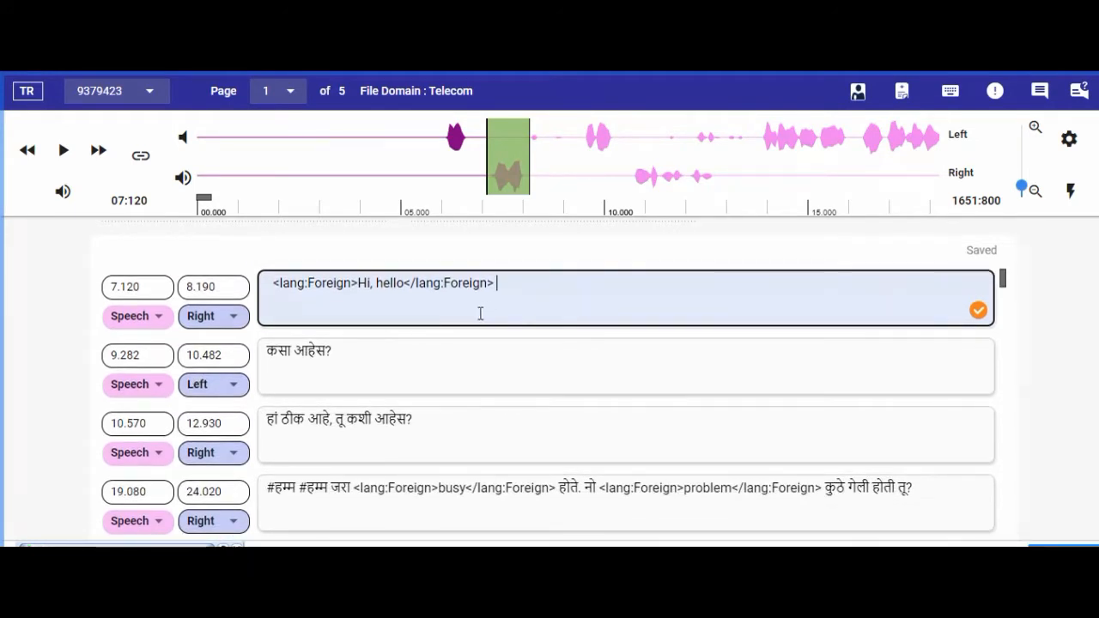
pyautogui.click(388, 363)
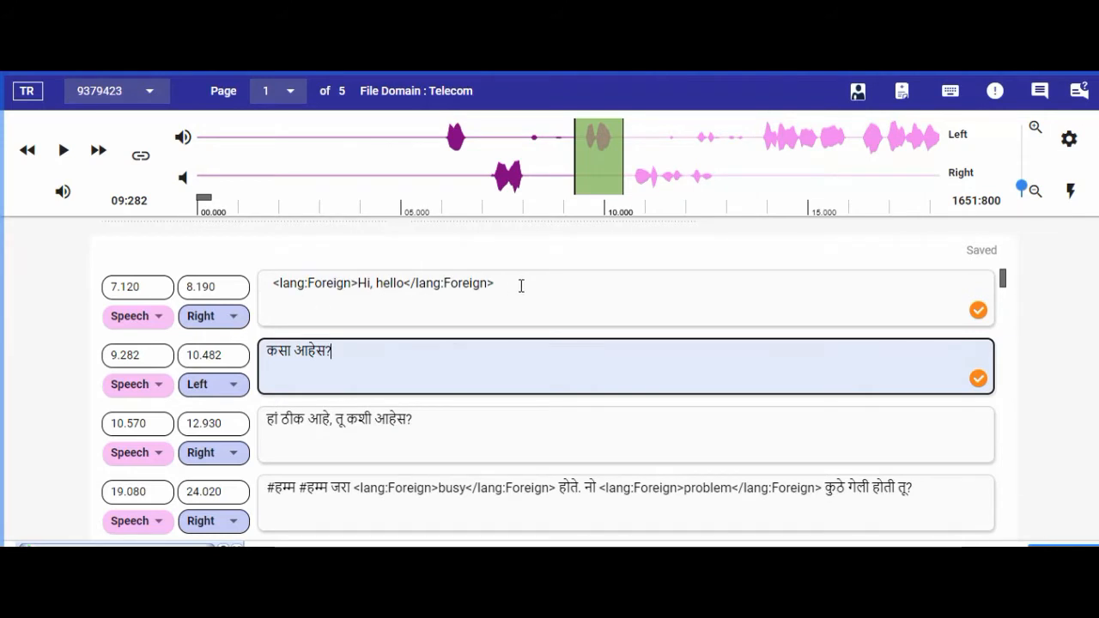
pyautogui.click(62, 150)
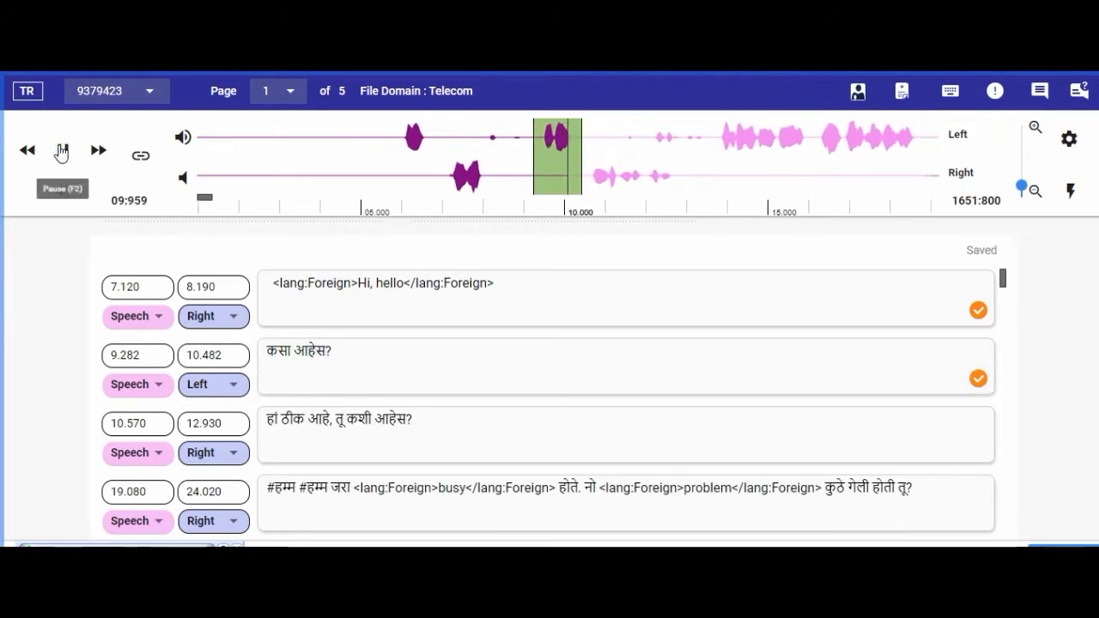
pyautogui.click(62, 150)
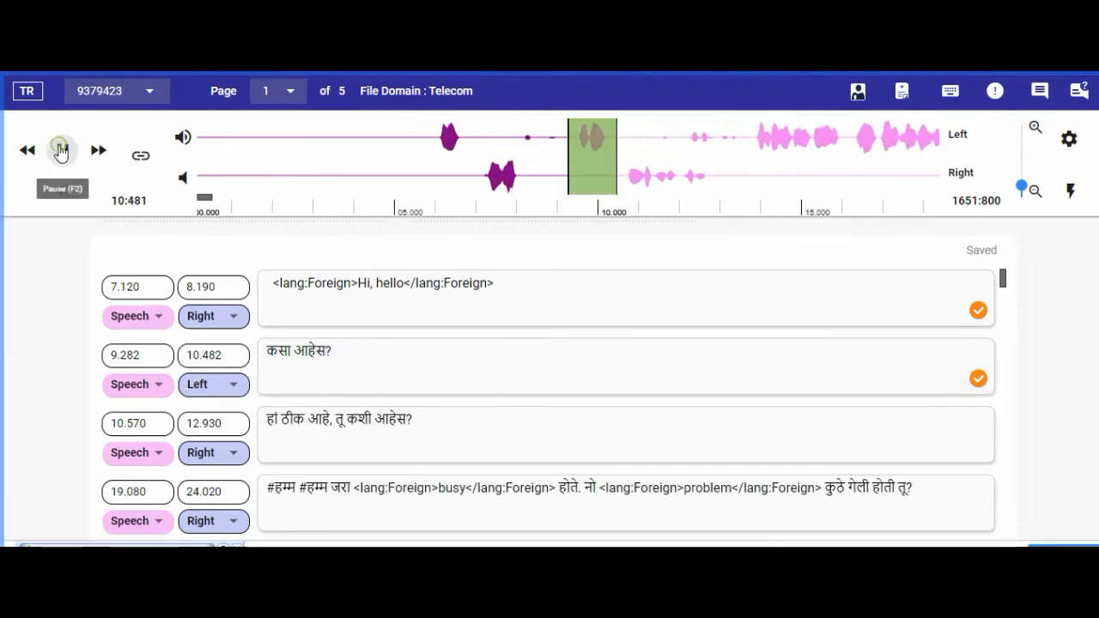
pyautogui.click(331, 351)
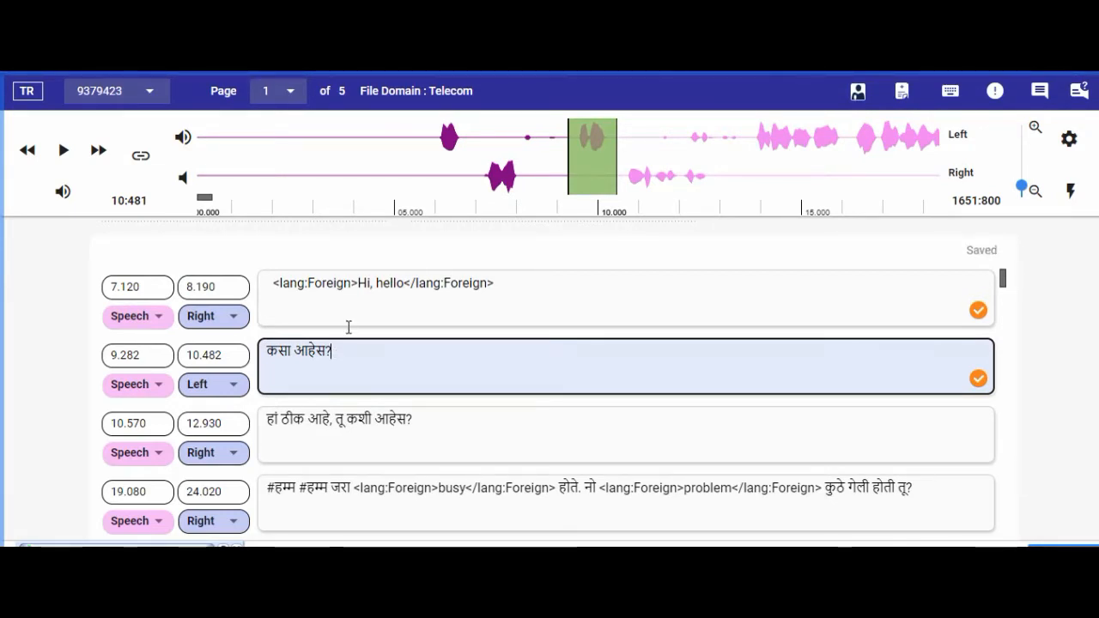
# Play the fourth segment, starting at 10.570, and check the audio against its transcription text
pyautogui.scroll(-1, 357, 324)
pyautogui.click(486, 366)
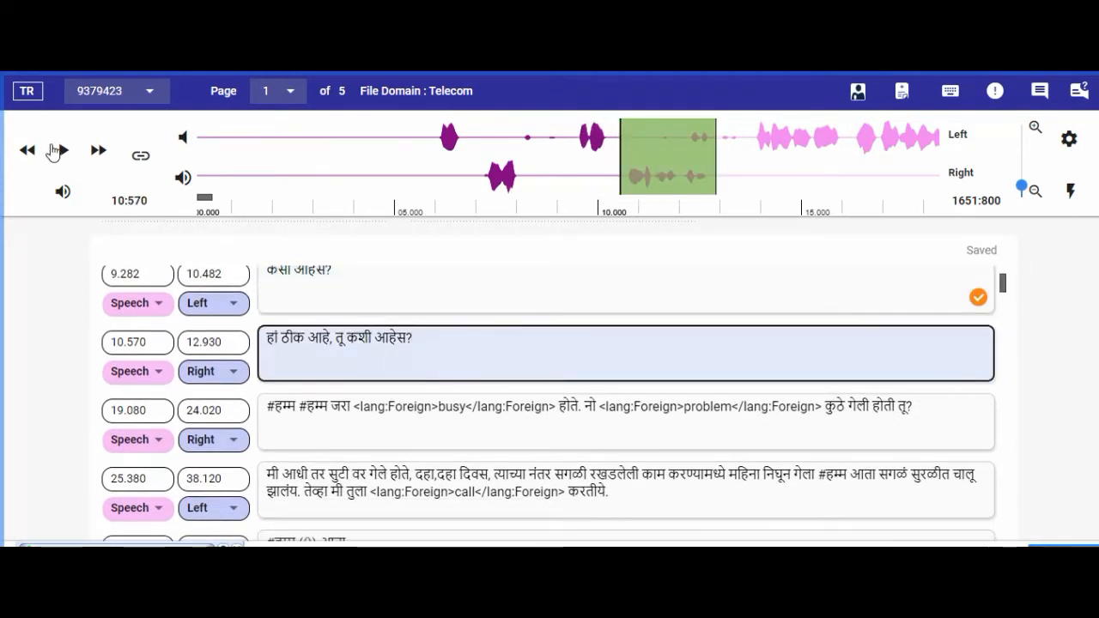
pyautogui.click(62, 150)
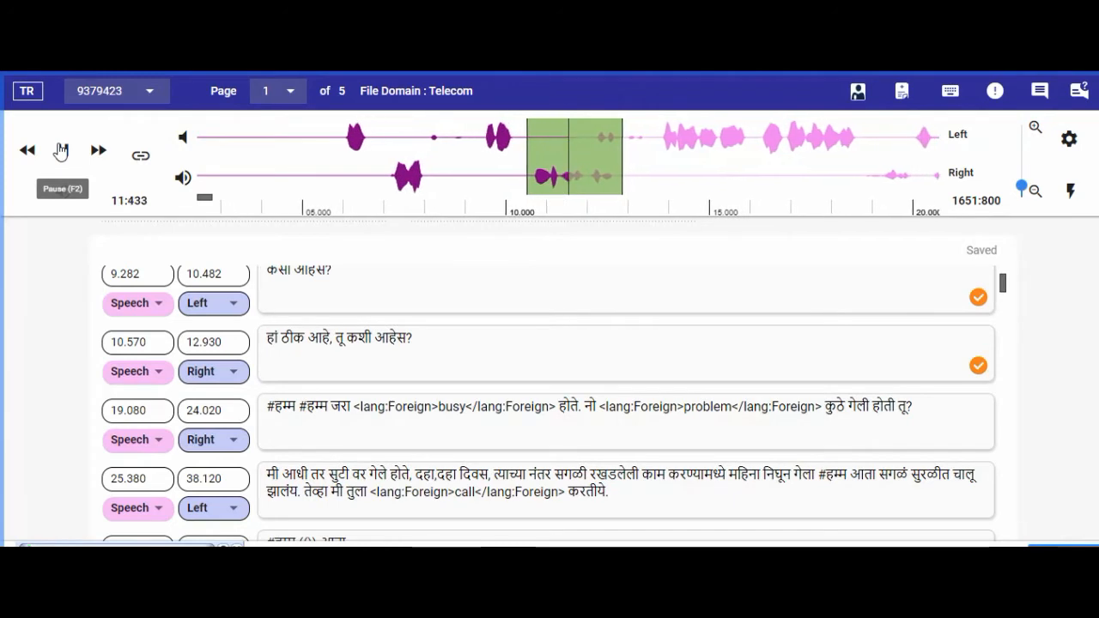
pyautogui.click(62, 150)
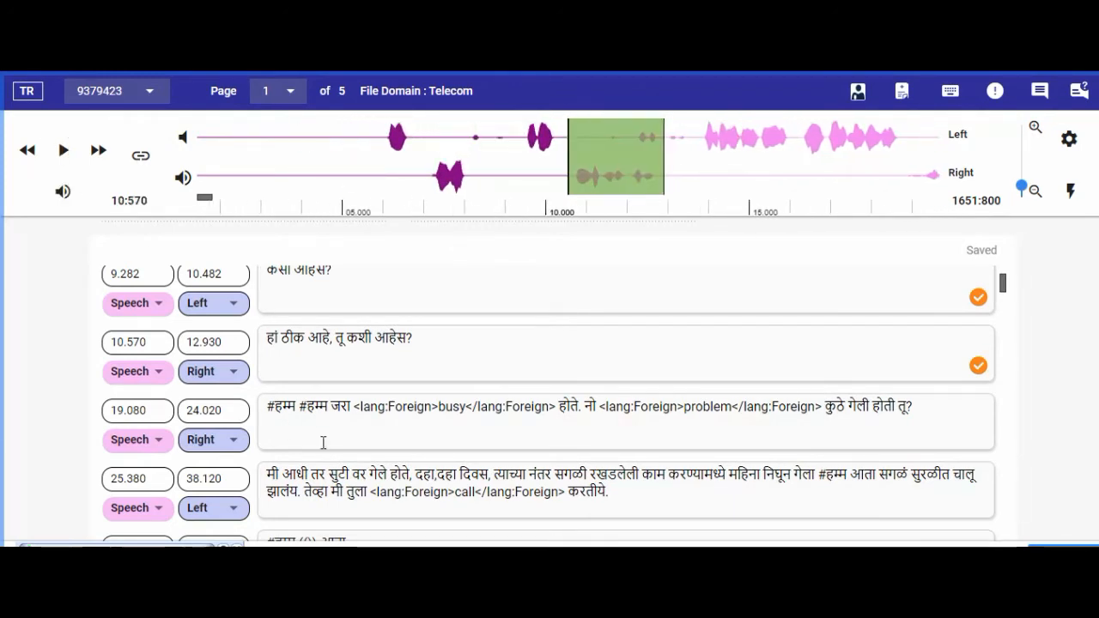
# Play the segment starting at 19.080 and compare the audio with its transcription text
pyautogui.click(369, 422)
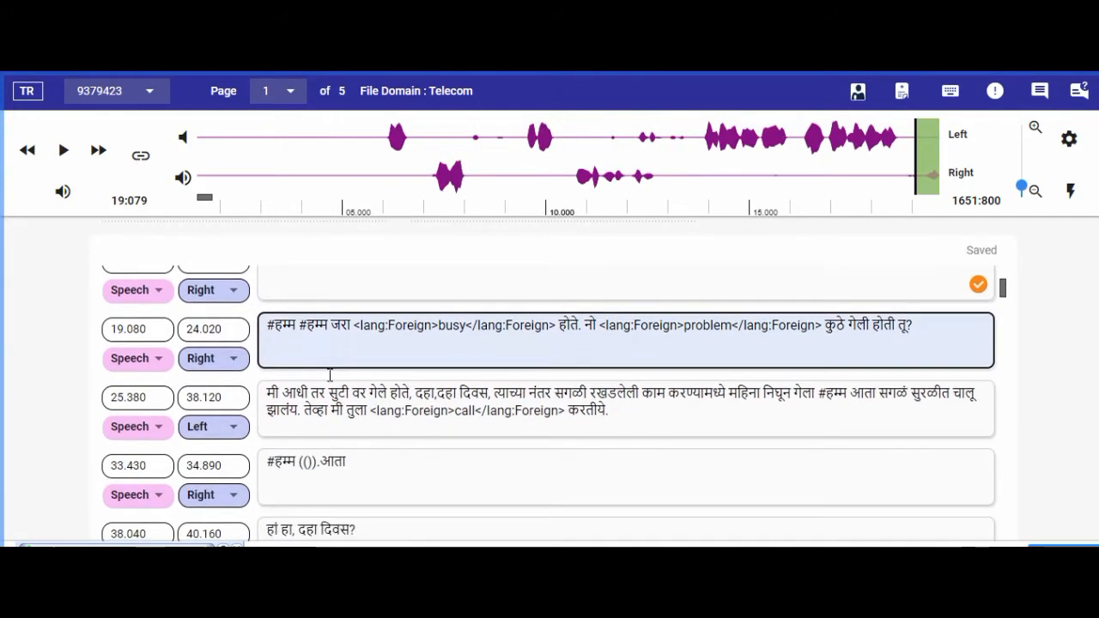
pyautogui.click(62, 152)
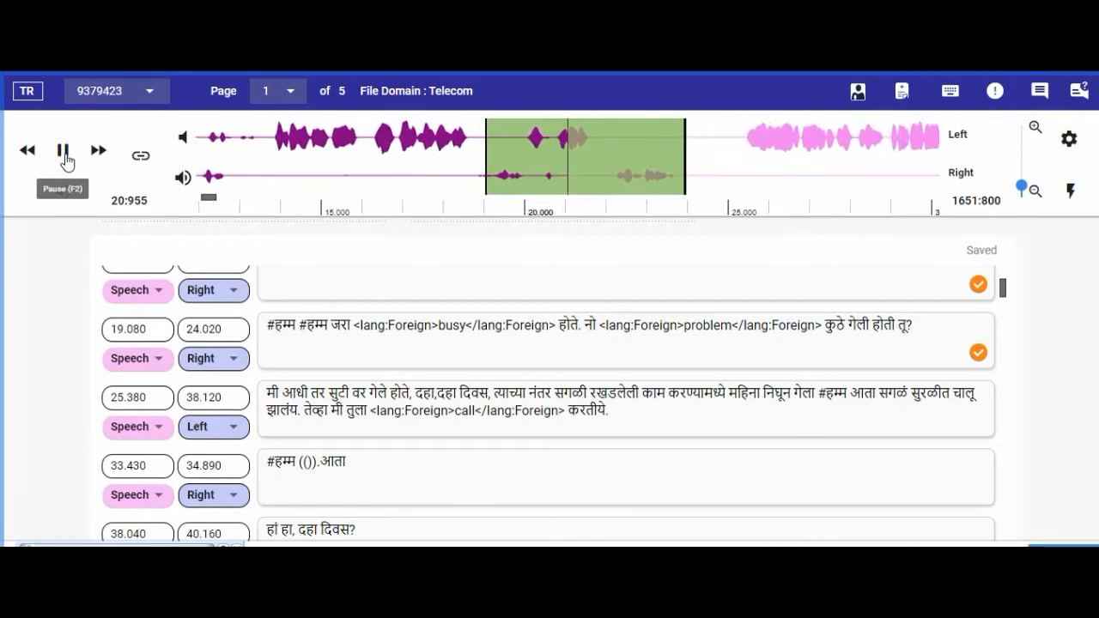
pyautogui.click(65, 156)
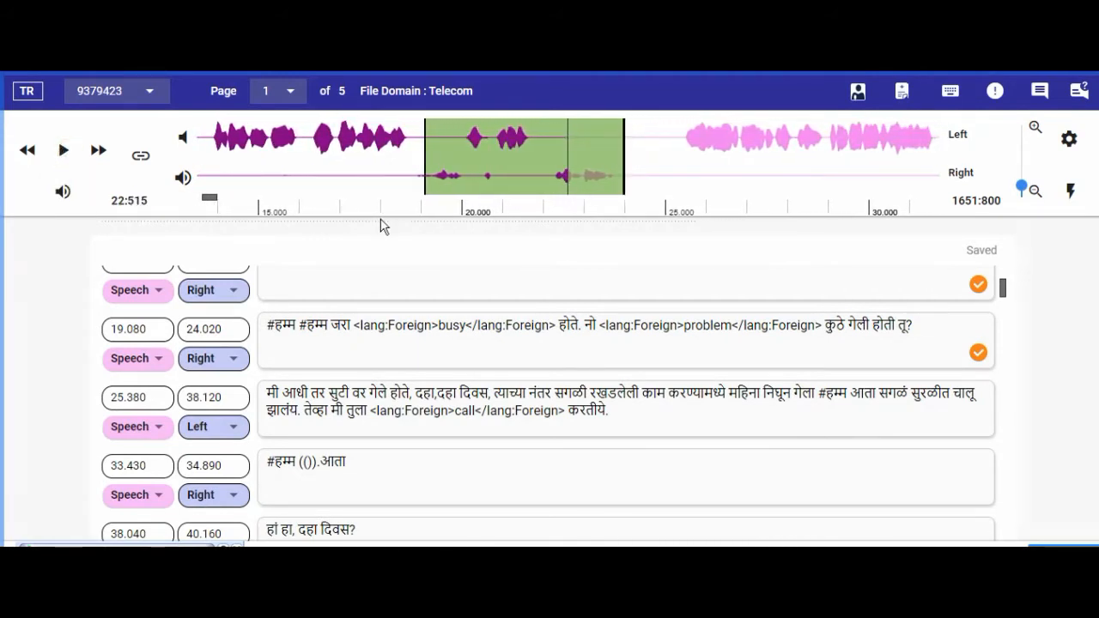
# Examine the speech bursts and the silent gaps between them on the enlarged waveform of the 19.080 segment
pyautogui.click(388, 333)
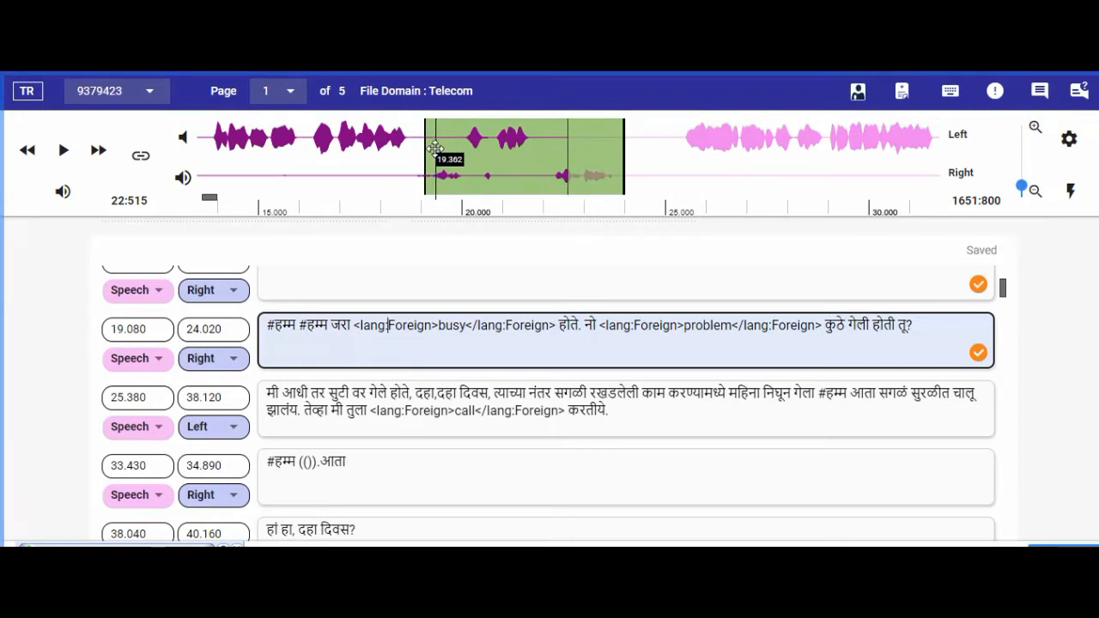
pyautogui.click(435, 159)
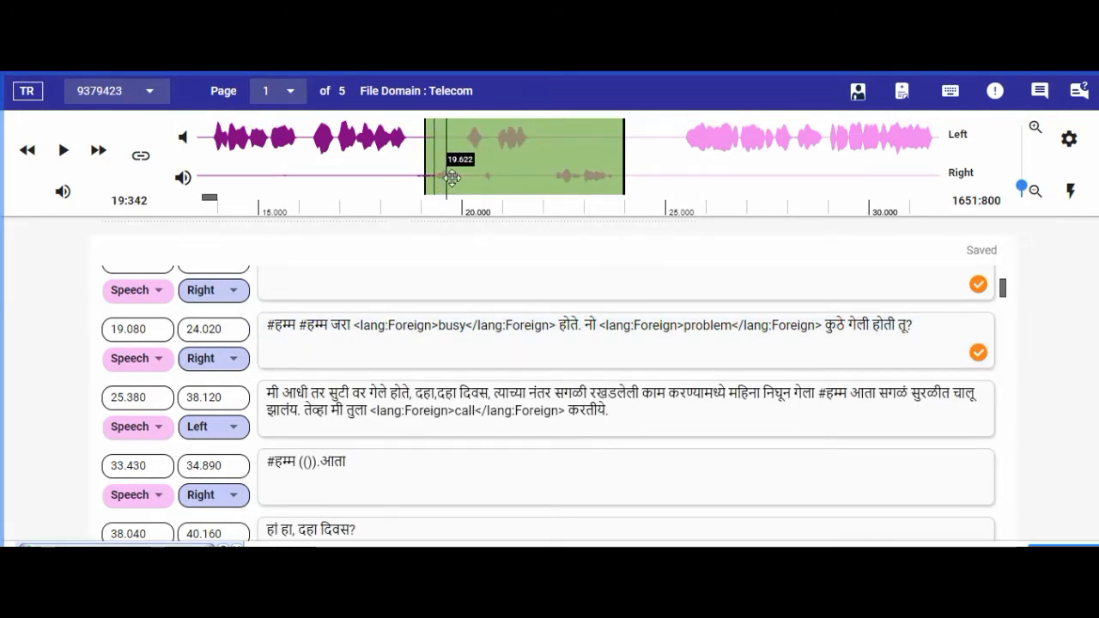
pyautogui.click(460, 185)
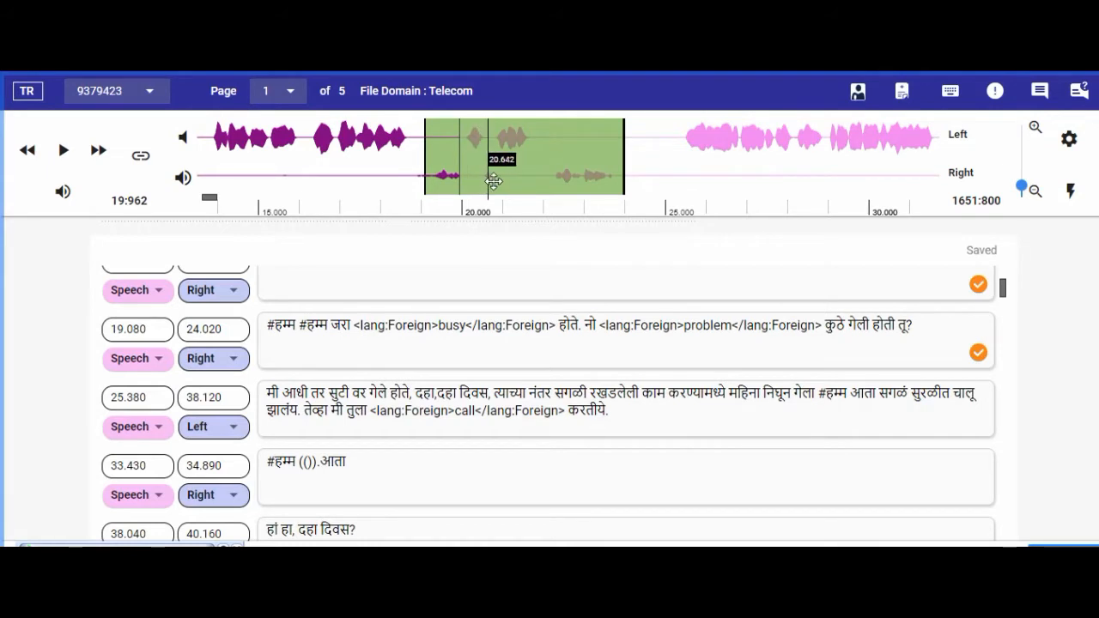
pyautogui.click(485, 180)
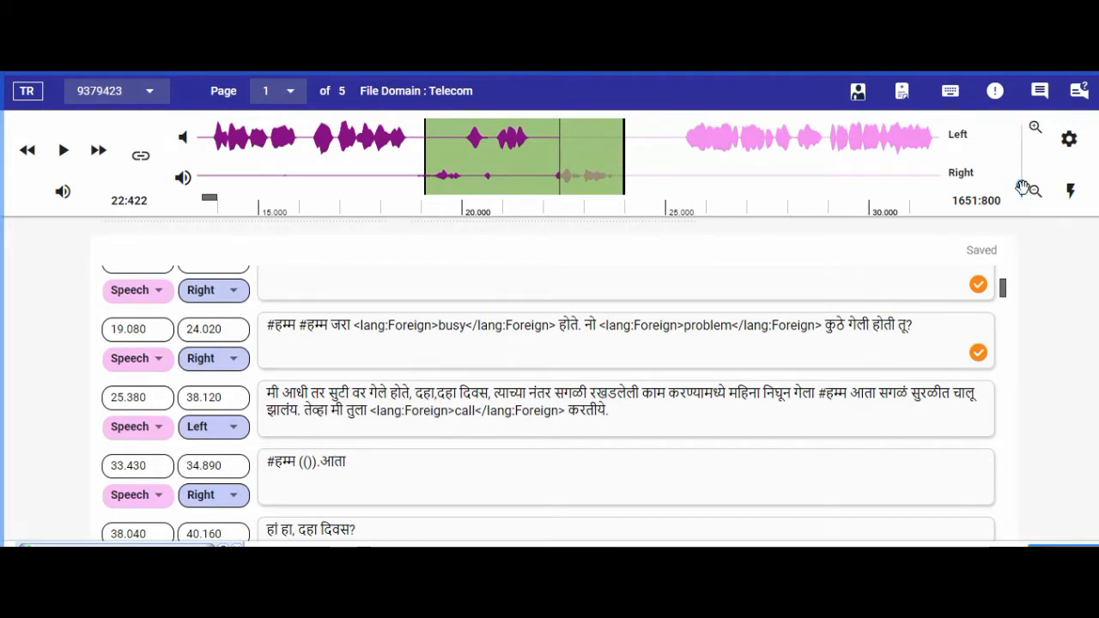
pyautogui.moveTo(1021, 186); pyautogui.dragTo(1002, 189)
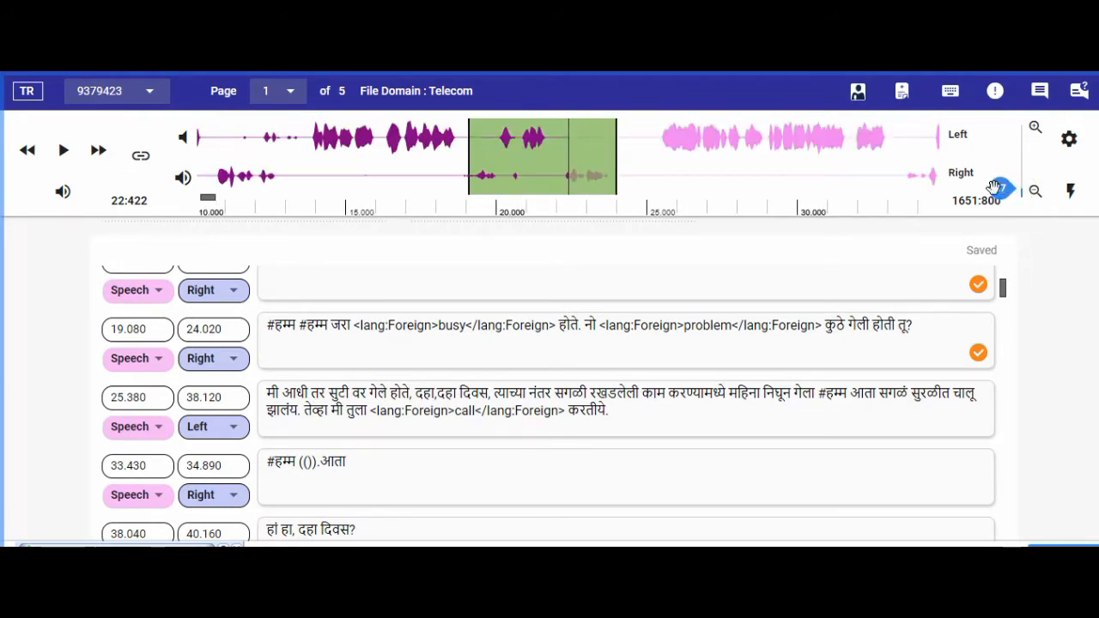
pyautogui.moveTo(1003, 187); pyautogui.dragTo(1001, 177)
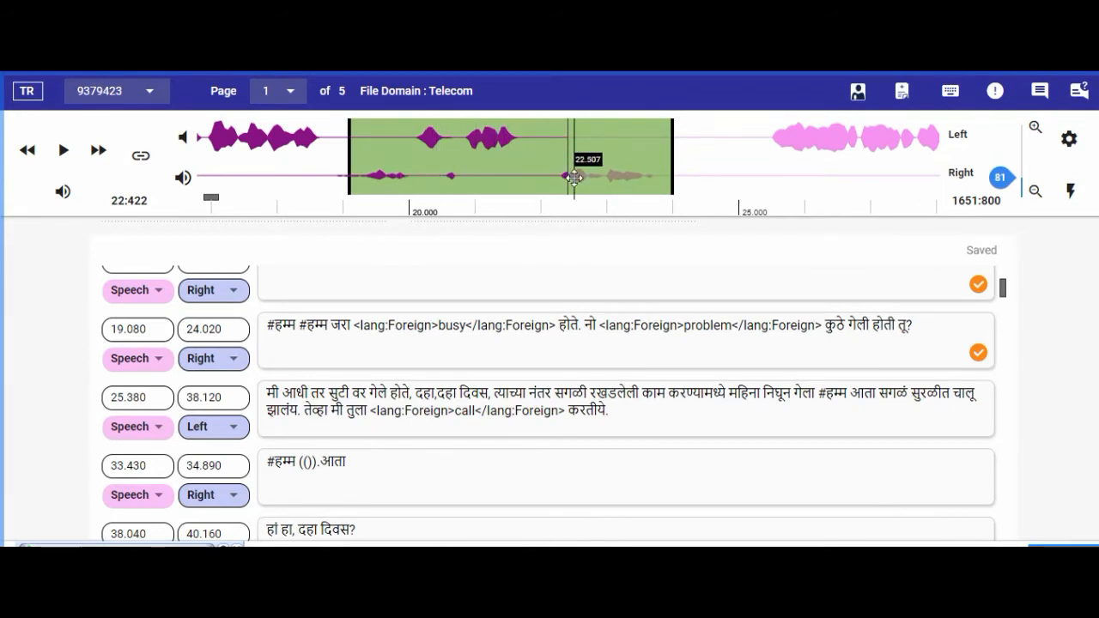
pyautogui.click(603, 175)
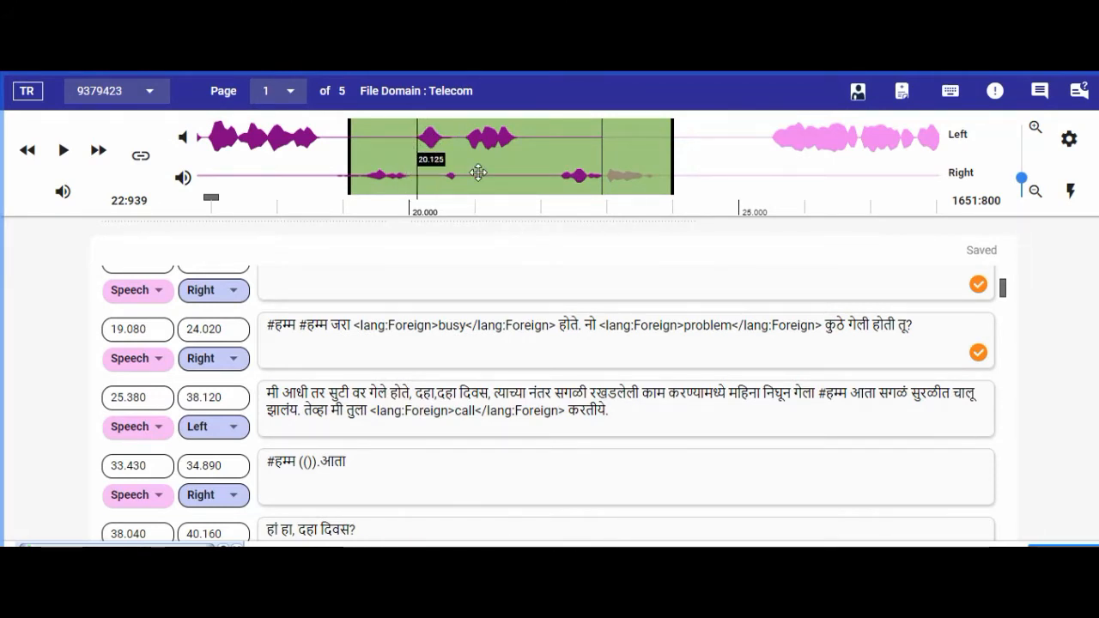
pyautogui.click(479, 161)
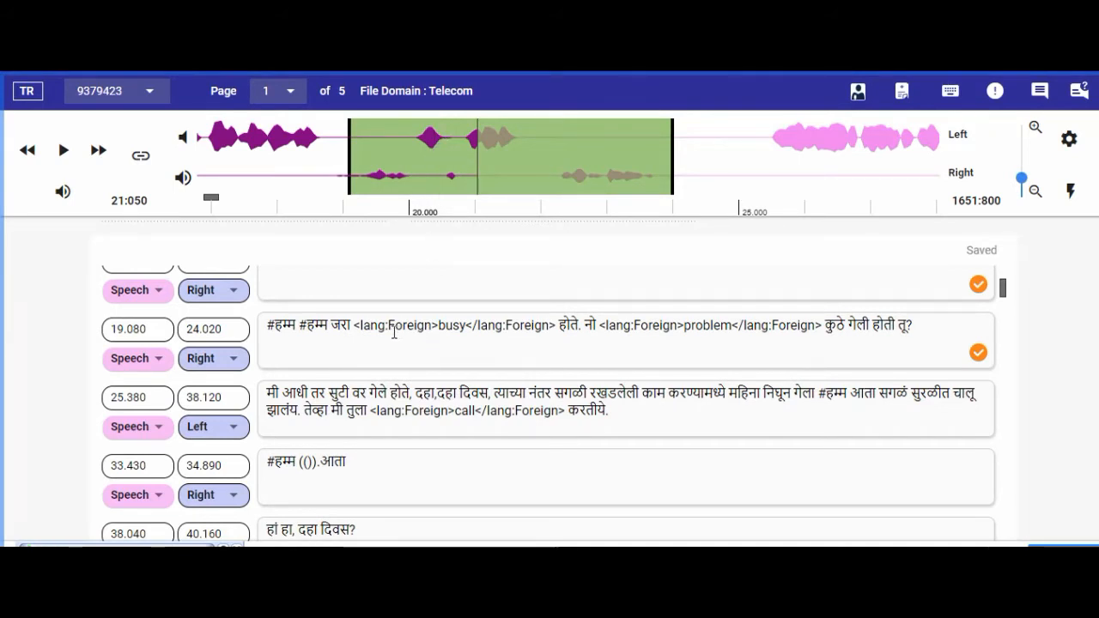
# Replay the 19.080 segment from about 19.2 s and insert a [no-speech] tag between the second #हम्म and जरा
pyautogui.click(357, 167)
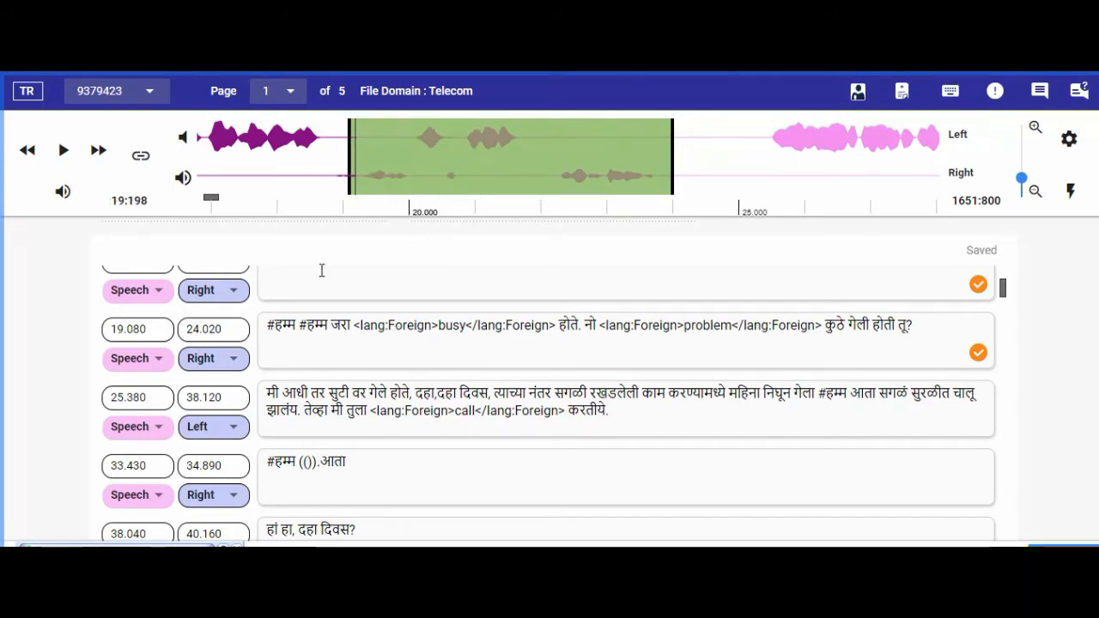
pyautogui.click(64, 152)
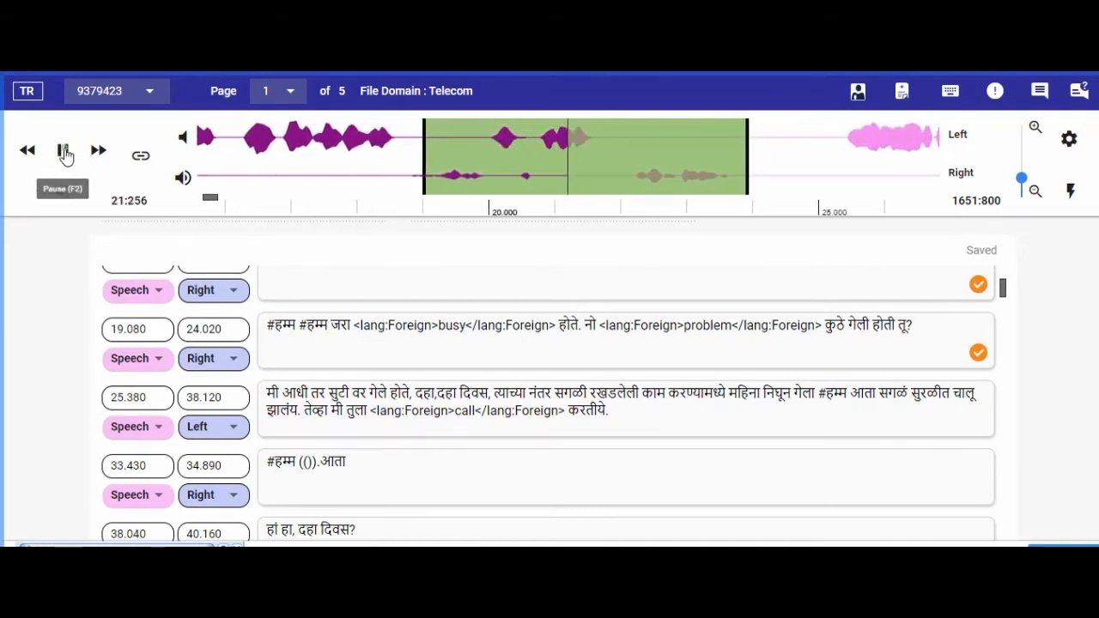
pyautogui.click(64, 152)
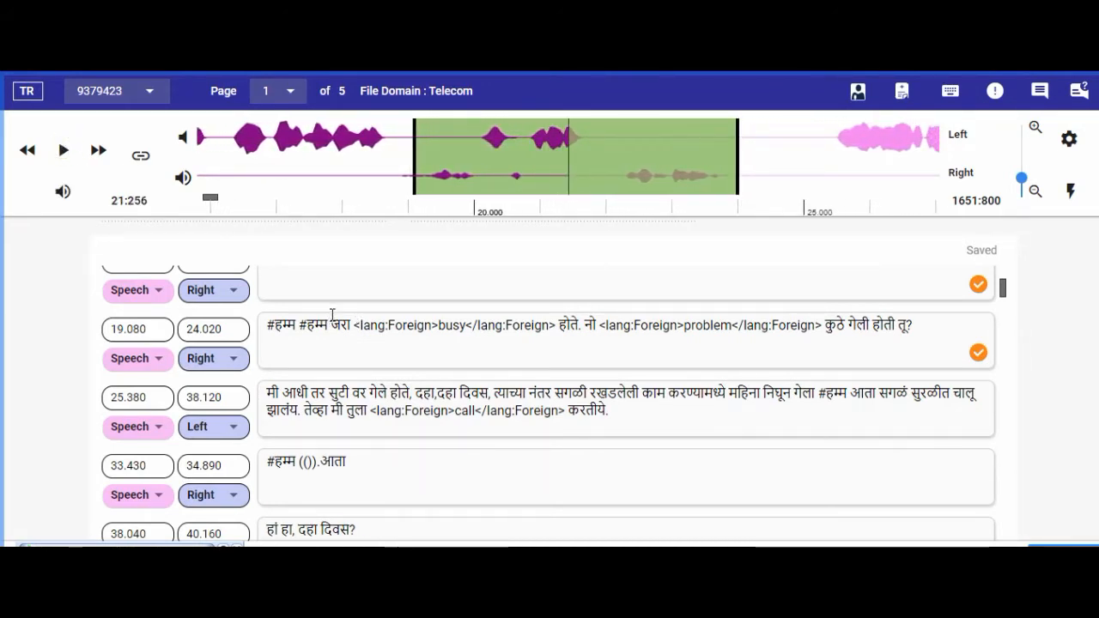
pyautogui.click(361, 320)
pyautogui.write('1')
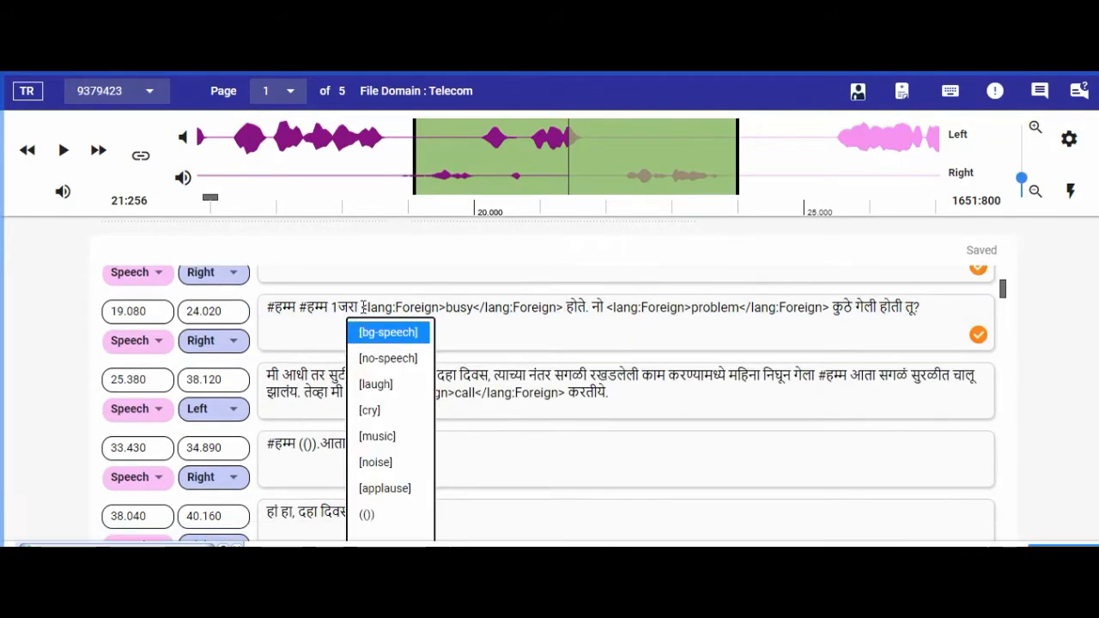
pyautogui.click(378, 361)
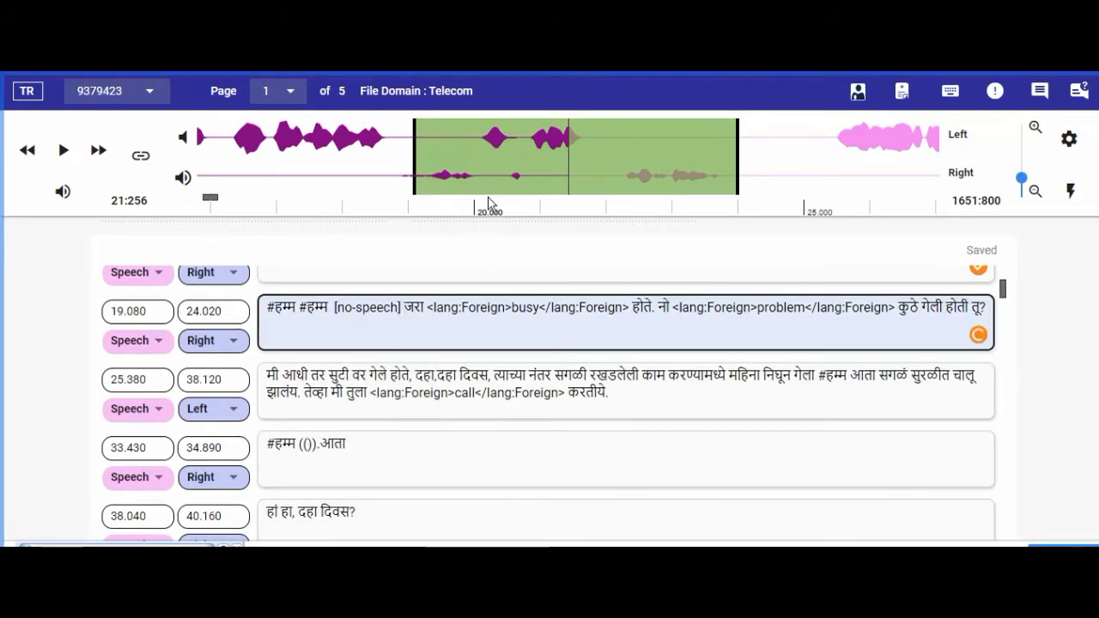
# Replay the 19.080 segment from about 20.1 s and 20.5 s to check its pause against the [no-speech] tag
pyautogui.click(479, 165)
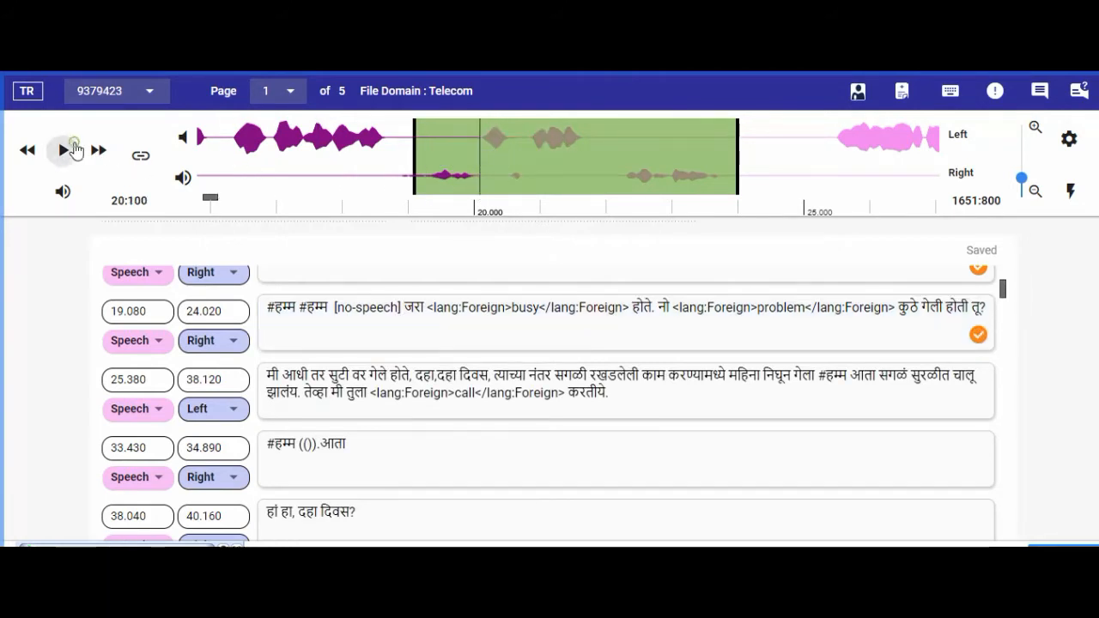
pyautogui.click(73, 151)
pyautogui.click(74, 150)
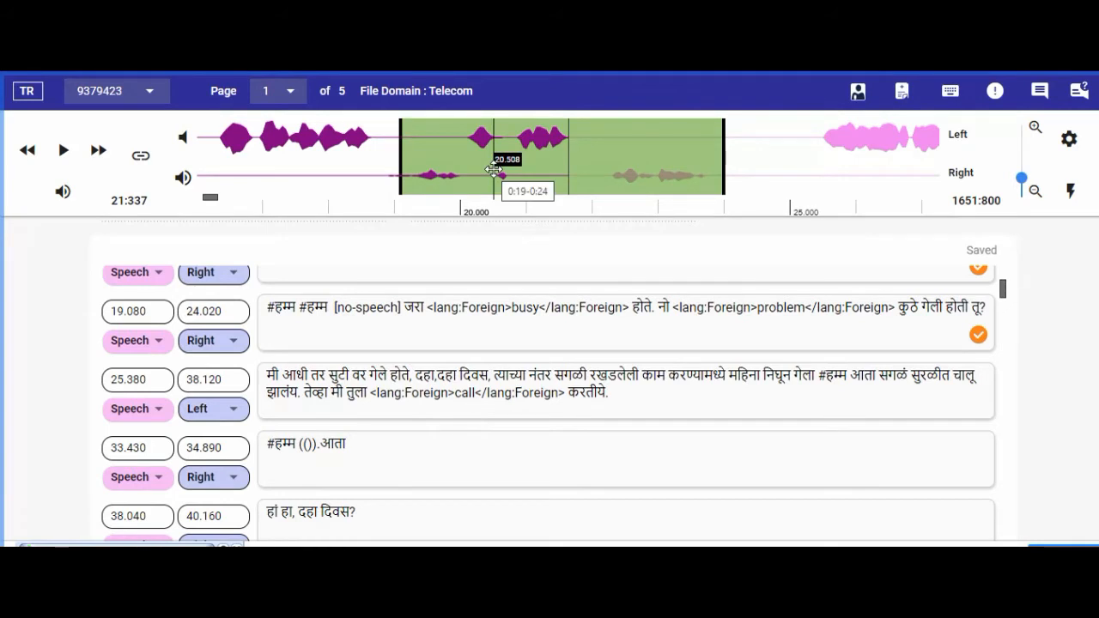
pyautogui.click(495, 168)
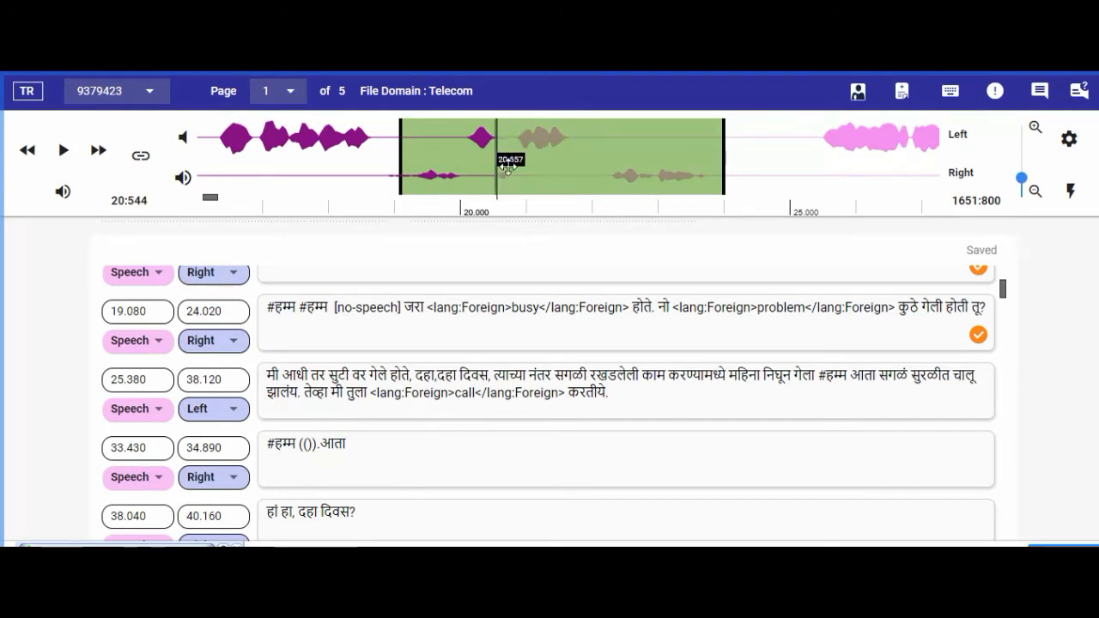
pyautogui.click(61, 152)
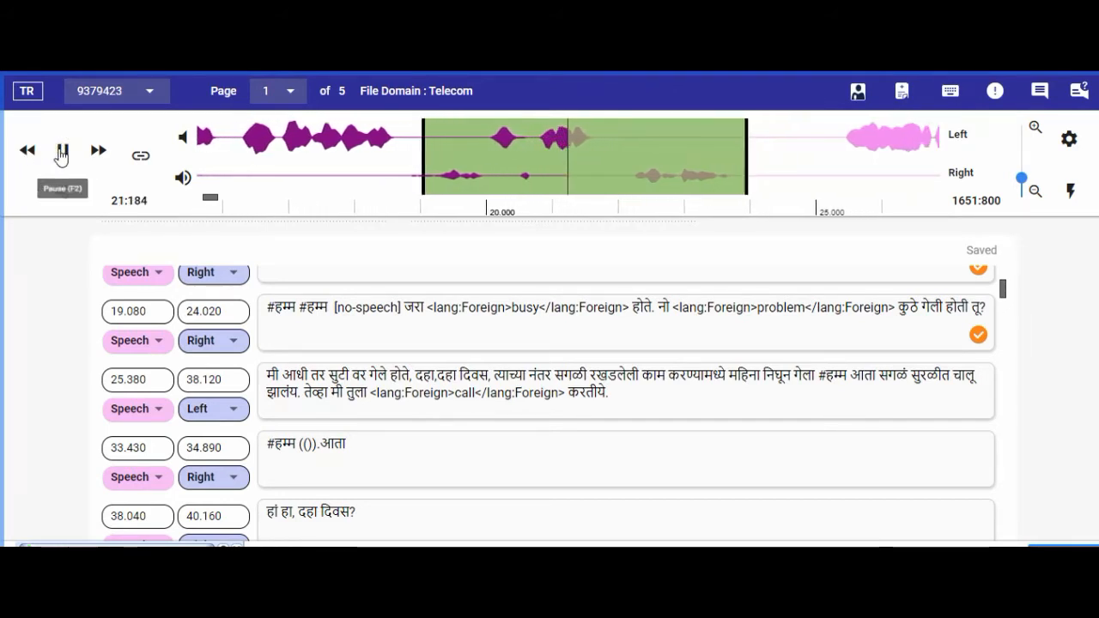
pyautogui.click(60, 152)
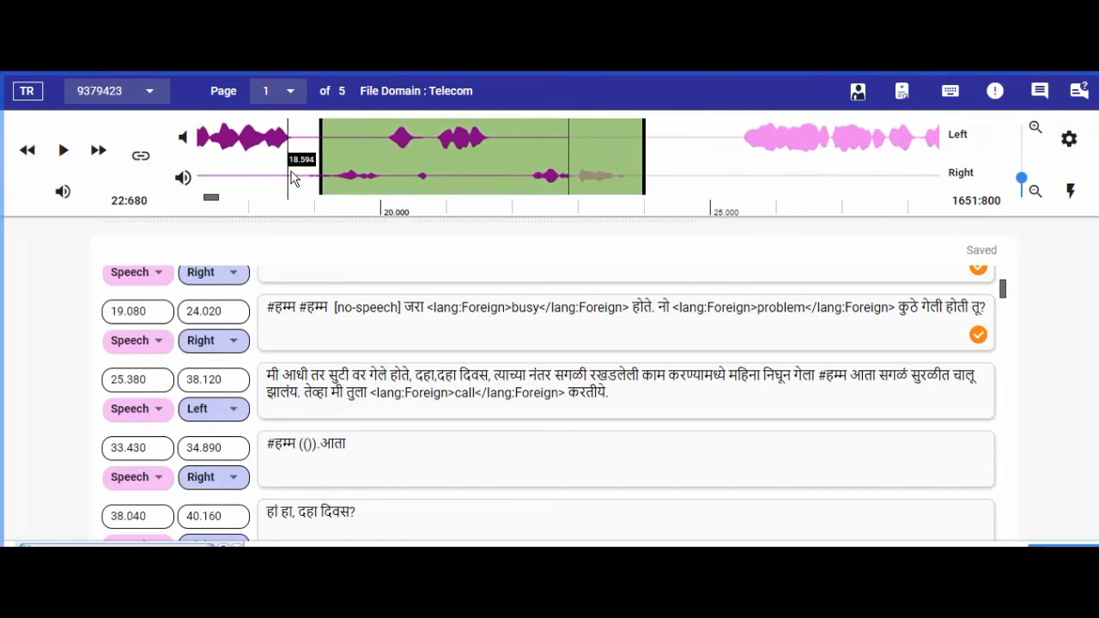
pyautogui.click(411, 153)
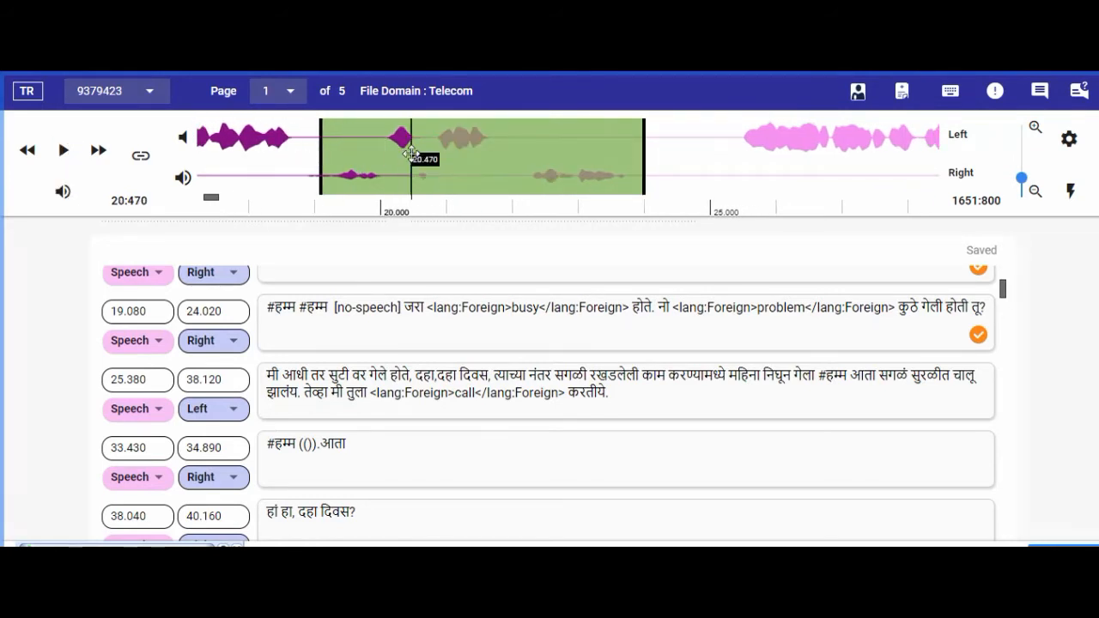
pyautogui.click(61, 152)
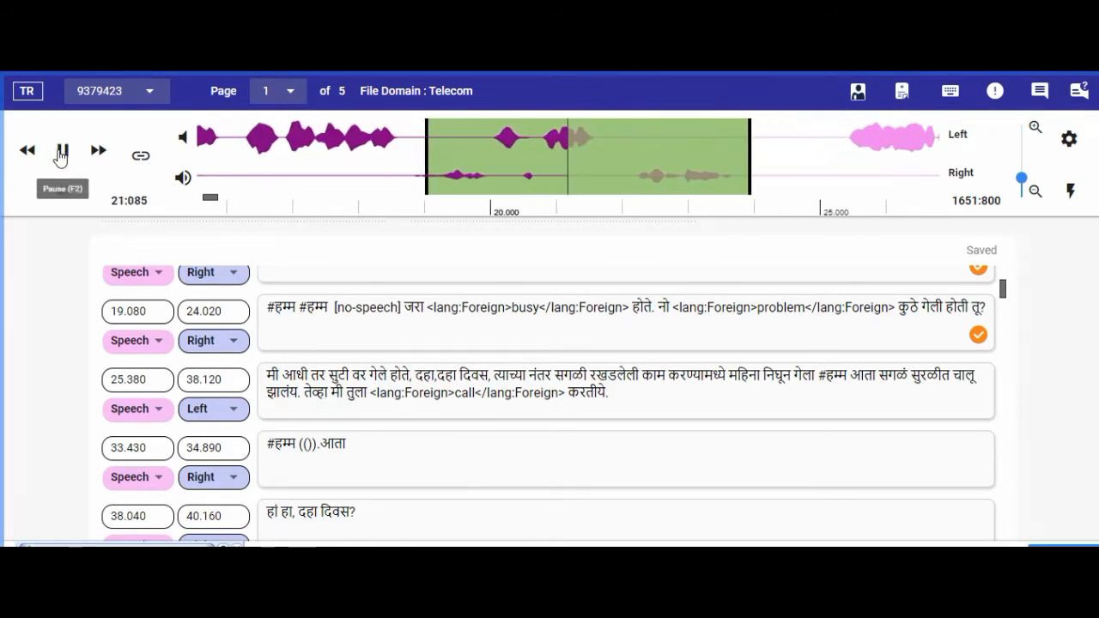
pyautogui.click(61, 153)
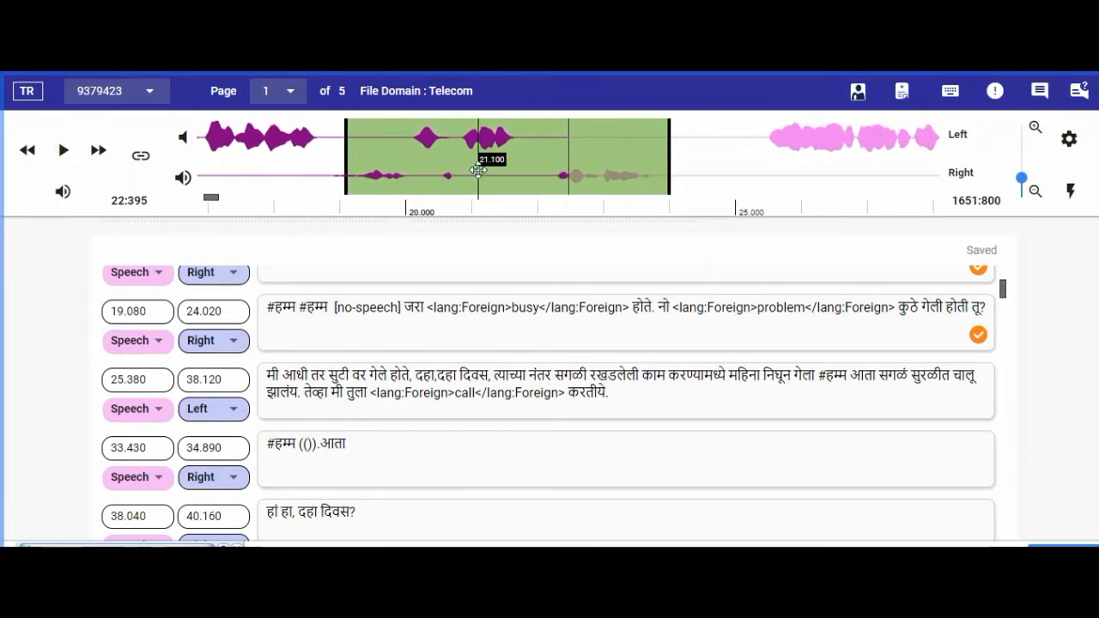
pyautogui.click(526, 149)
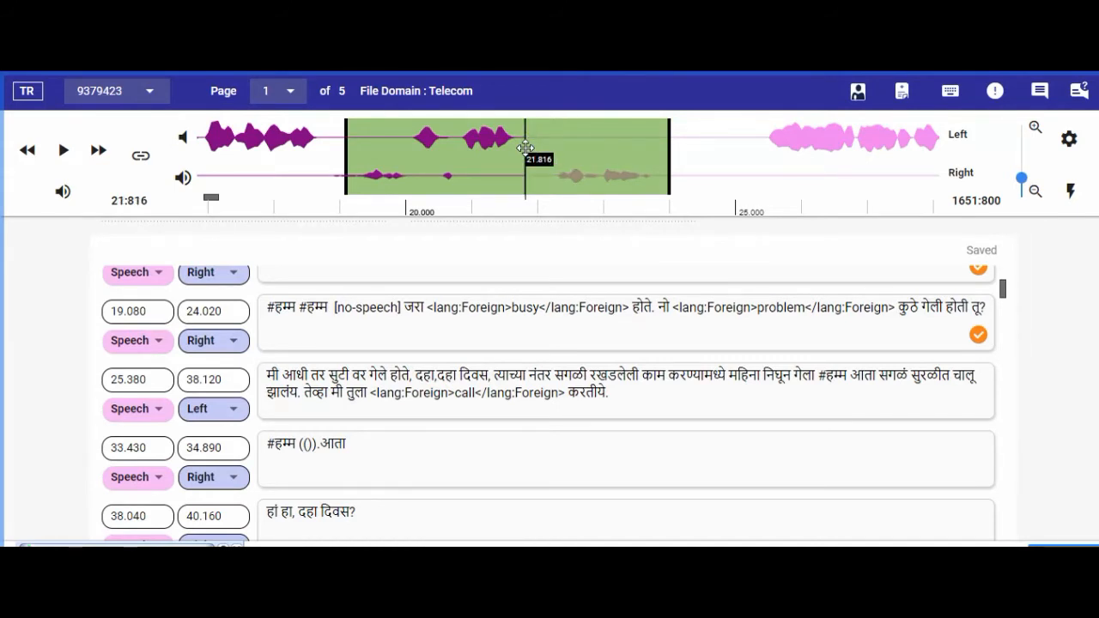
# Replay the 19.080 segment from about 19.4 s and 19.6 s and compare the audio with its transcription text
pyautogui.click(414, 313)
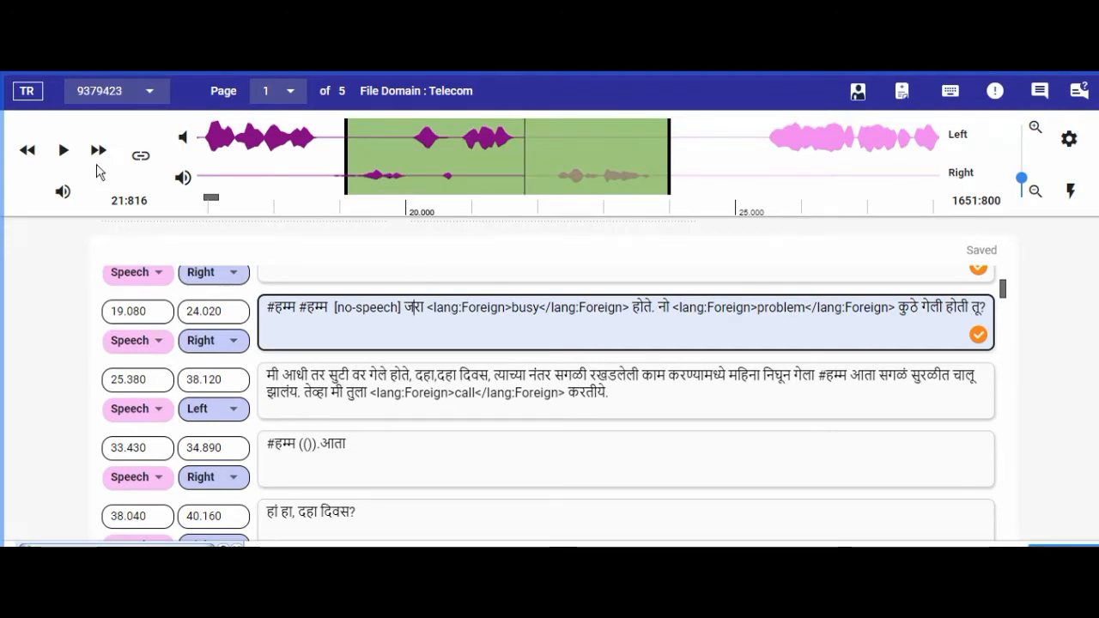
pyautogui.click(363, 163)
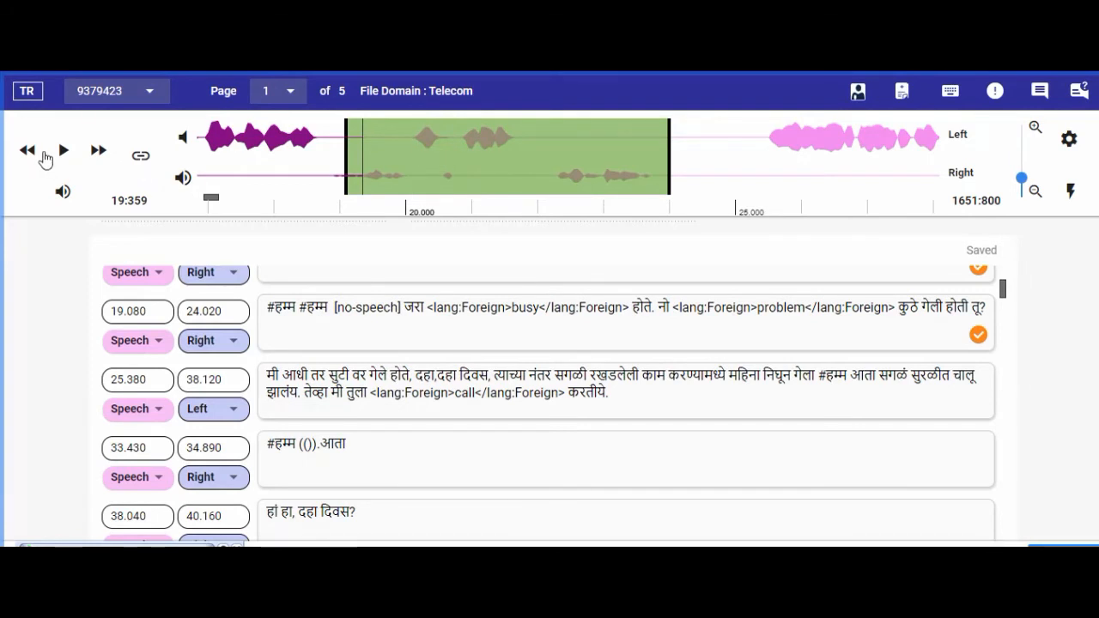
pyautogui.click(60, 153)
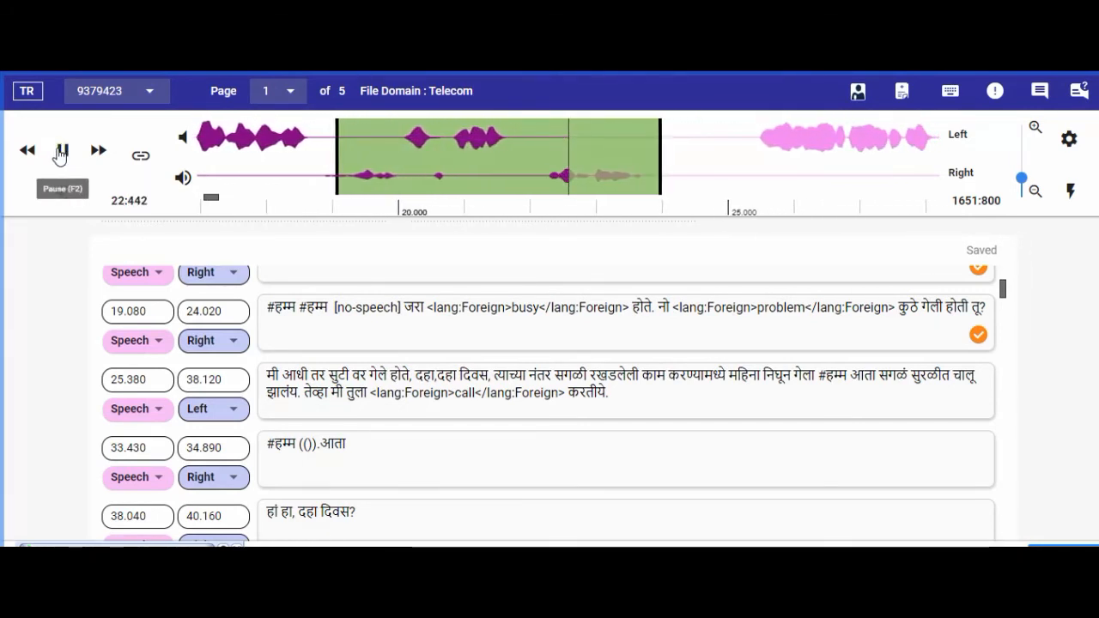
pyautogui.click(59, 153)
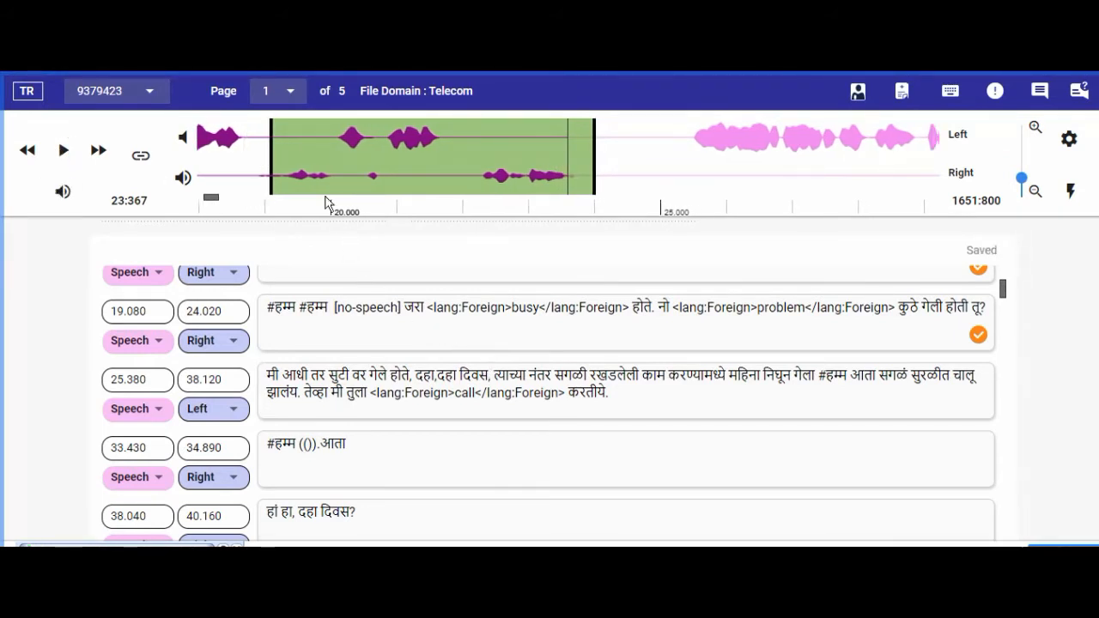
pyautogui.click(306, 164)
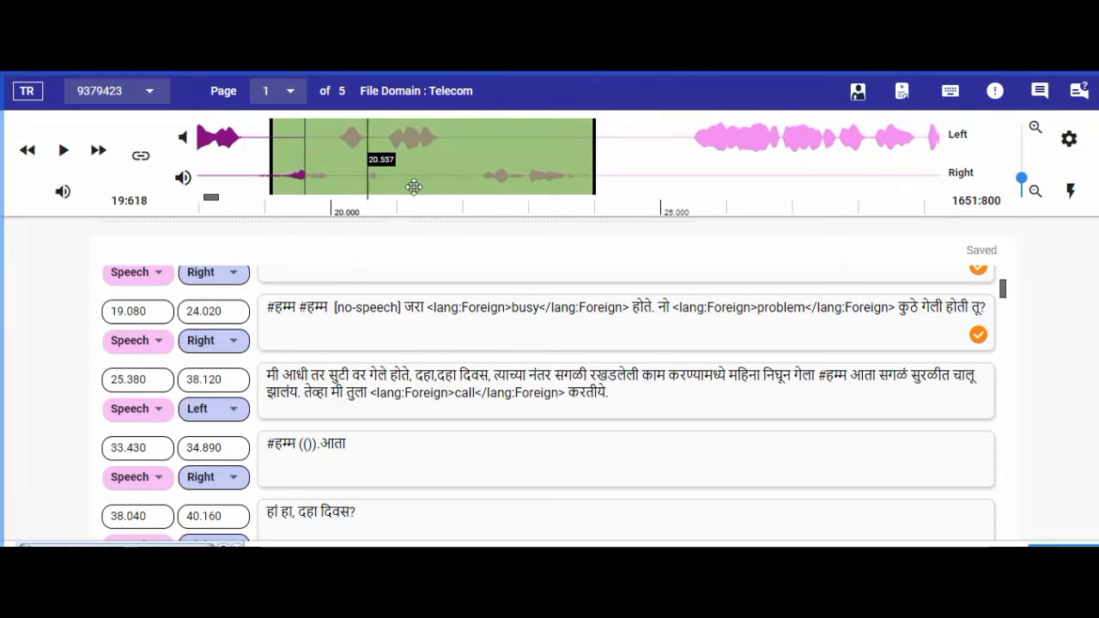
pyautogui.click(62, 152)
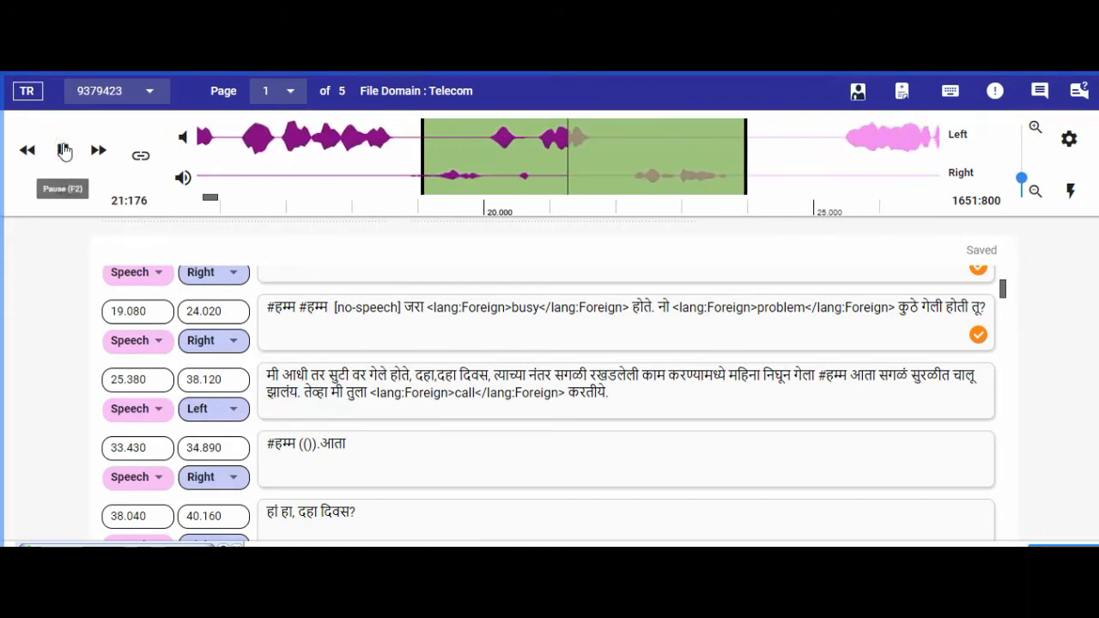
pyautogui.click(65, 152)
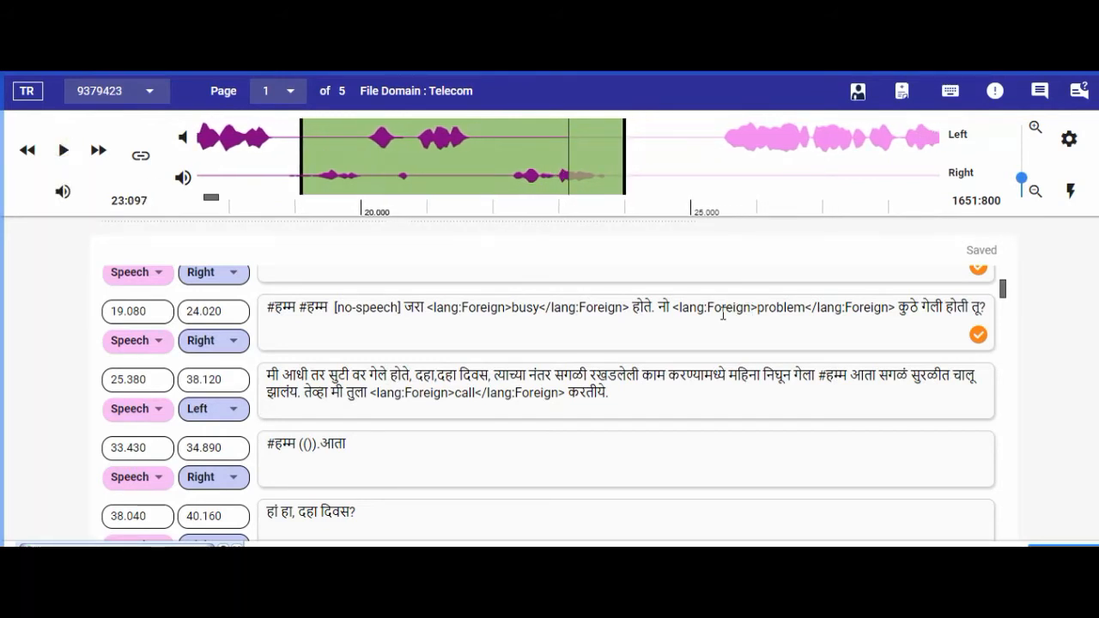
# Delete जरा <lang:Foreign>busy</lang:Foreign> होते. from the text of the 19.080 segment
pyautogui.moveTo(659, 304); pyautogui.dragTo(670, 302)
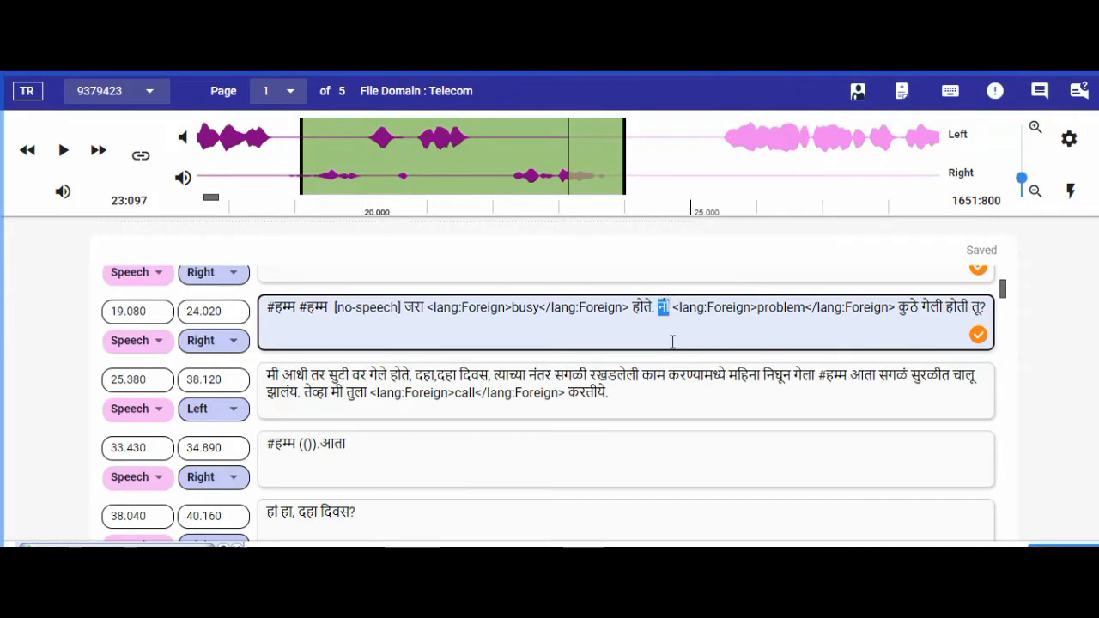
pyautogui.doubleClick(756, 306)
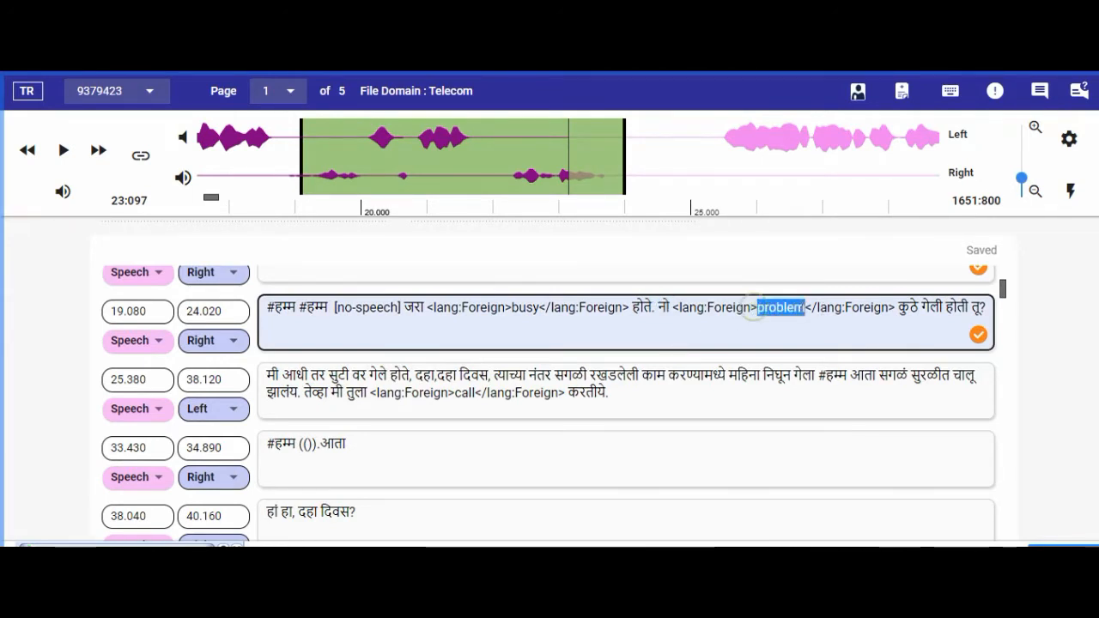
pyautogui.click(738, 327)
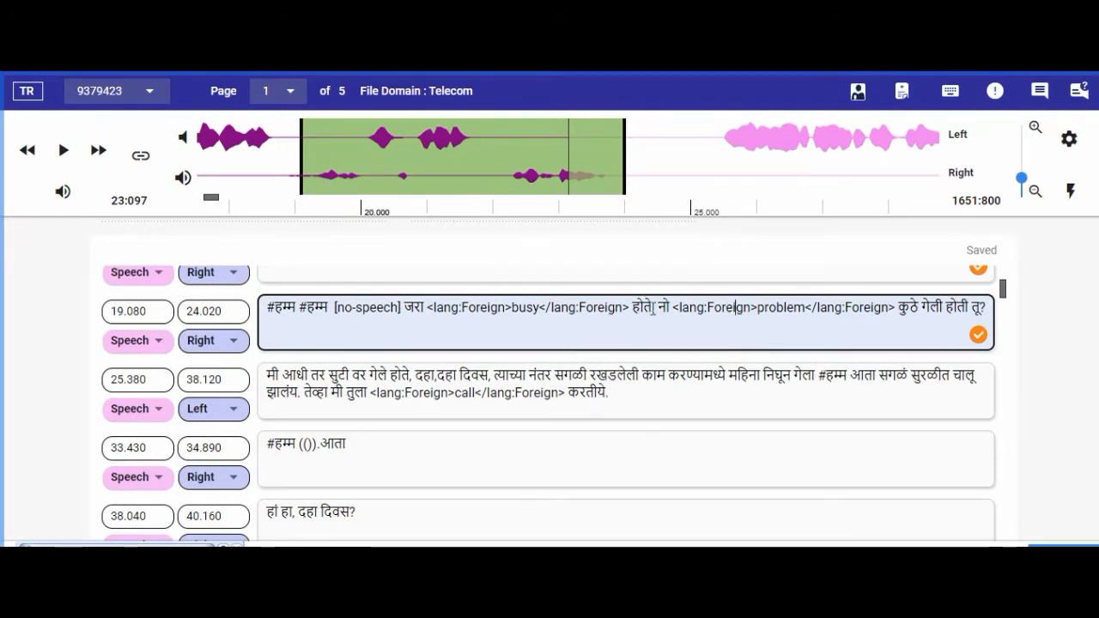
pyautogui.moveTo(658, 307); pyautogui.dragTo(397, 307)
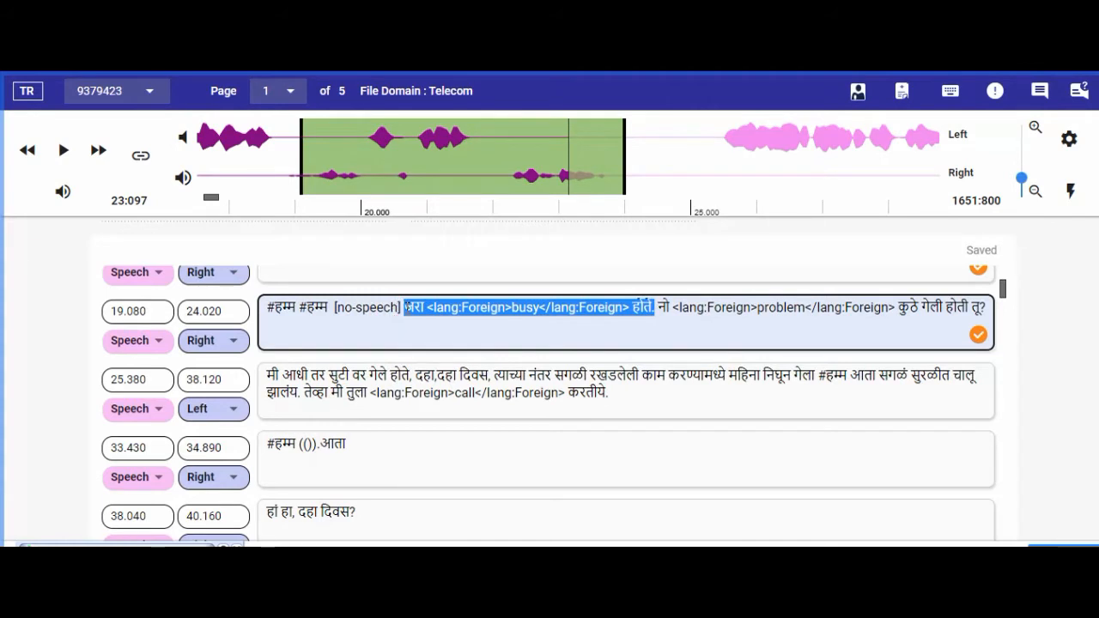
pyautogui.press('BackSpace')
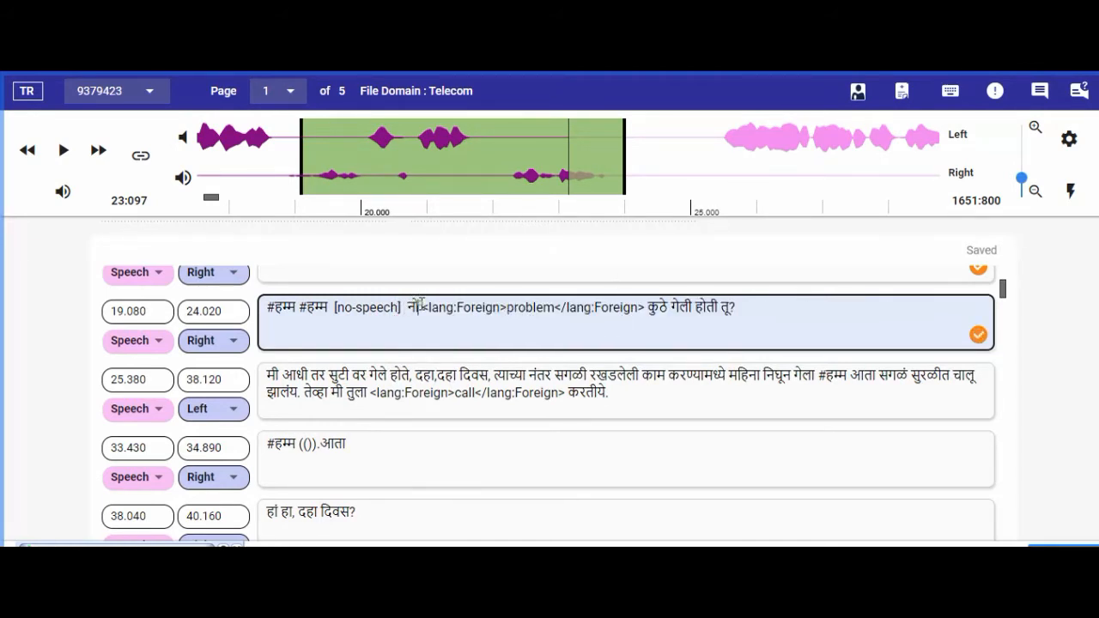
# Remove नो from the 19.080 segment and insert "no" before problem inside the lang:Foreign tag
pyautogui.press('BackSpace')
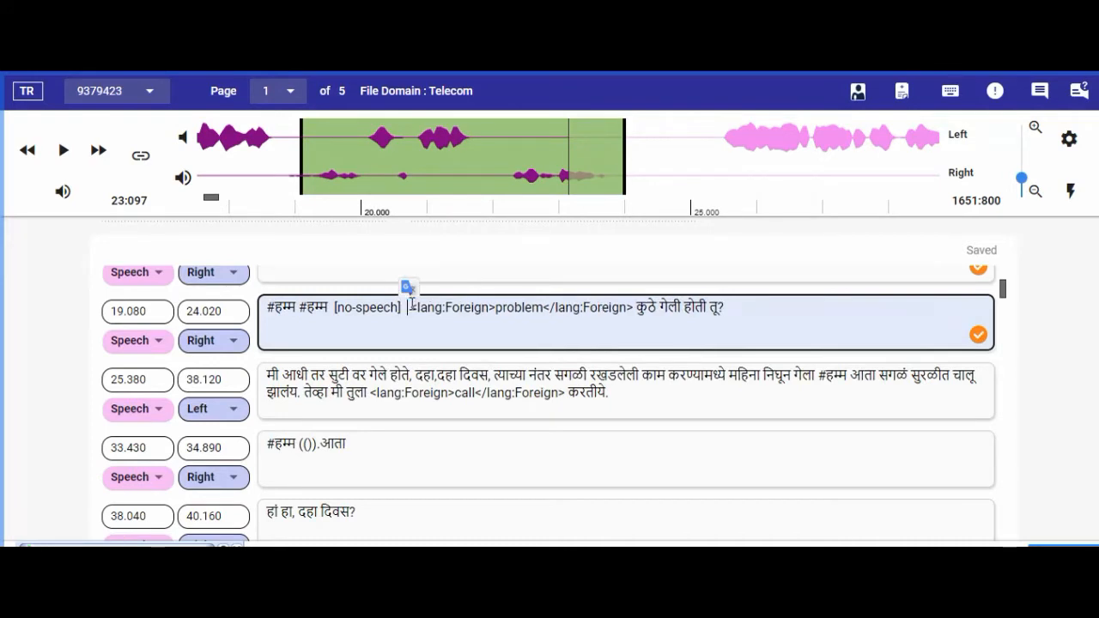
pyautogui.click(492, 307)
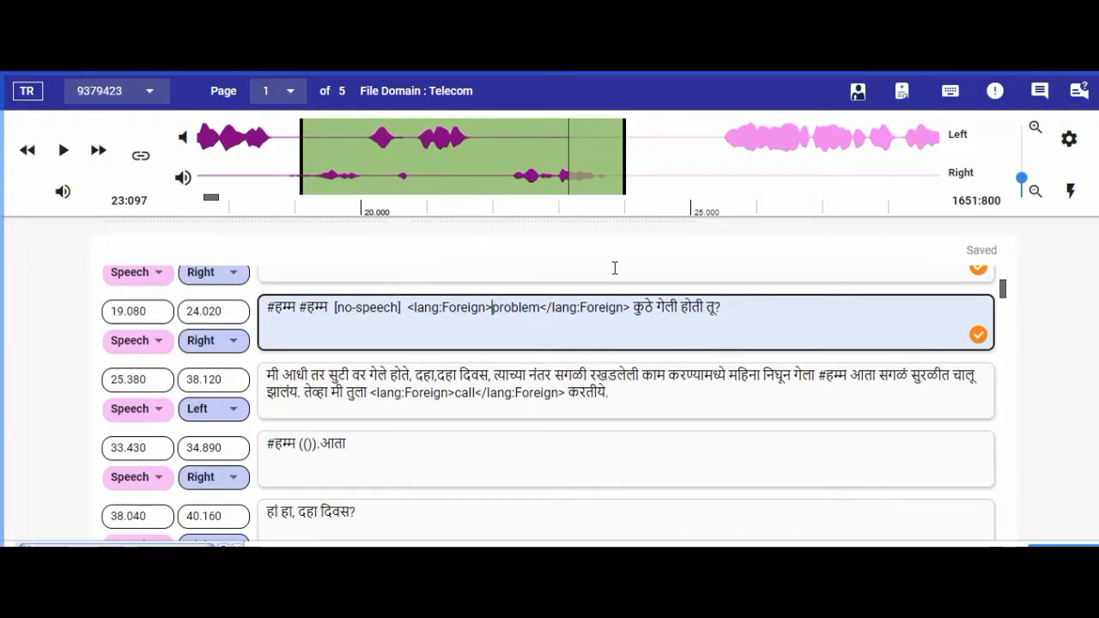
pyautogui.write('no')
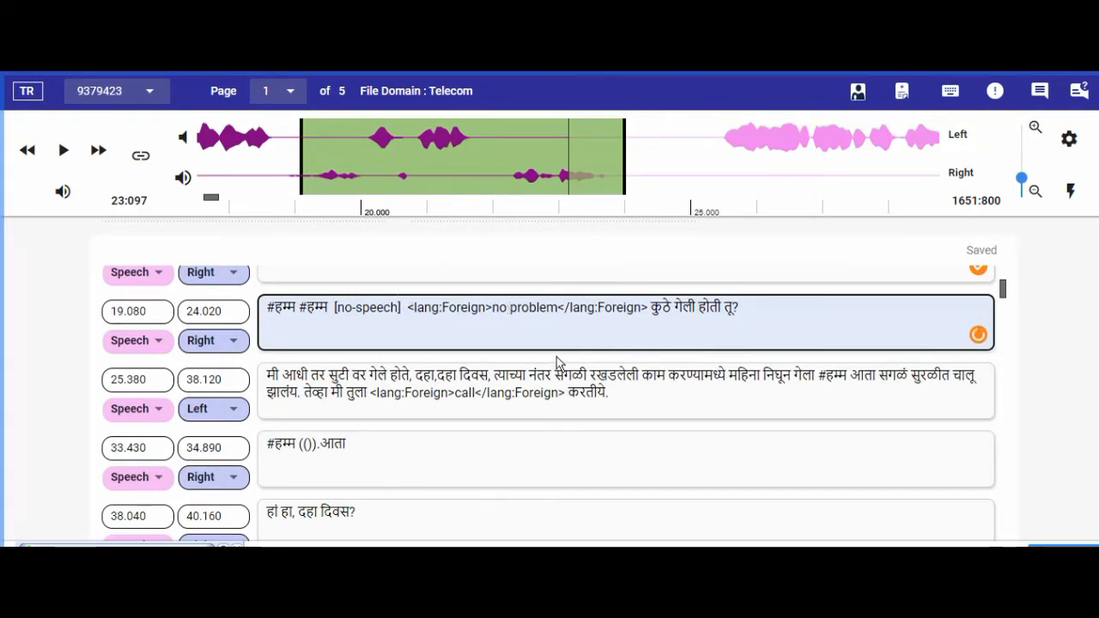
# Replay the 19.080 segment from about 20.3 s to check the audio against the edited text
pyautogui.click(378, 168)
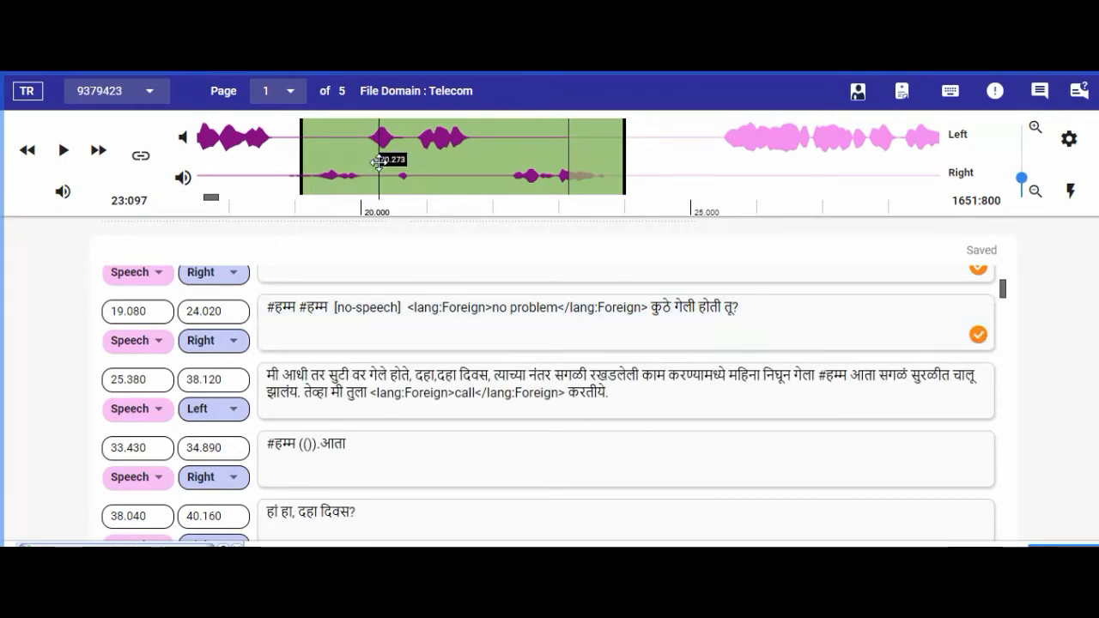
pyautogui.click(65, 155)
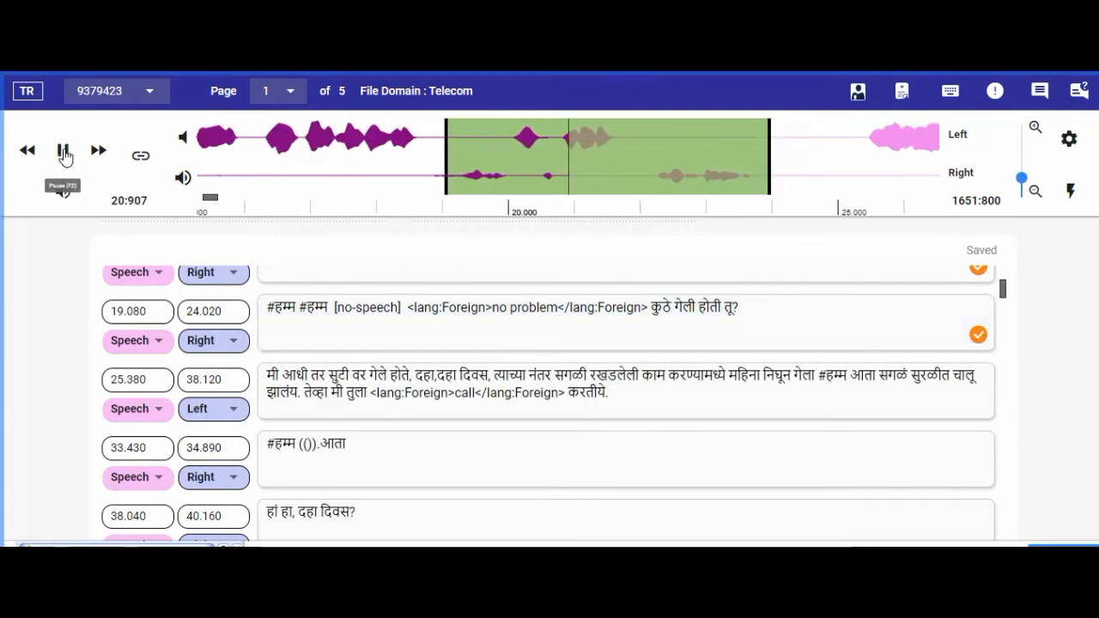
pyautogui.click(65, 155)
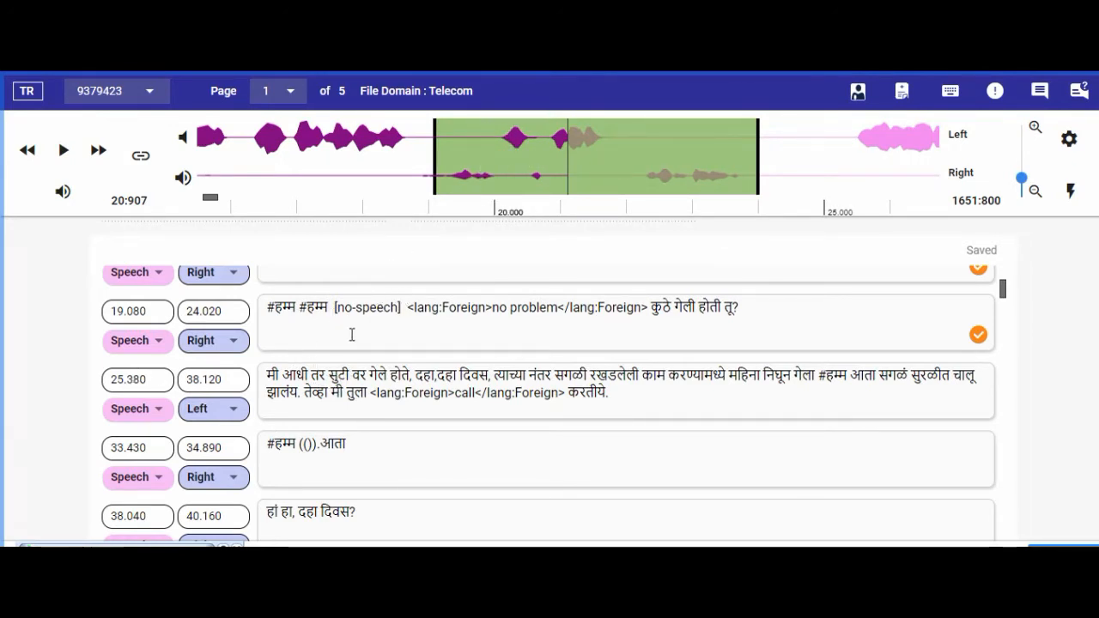
# Tidy the spacing in the 19.080 segment, leaving one space between [no-speech] and the lang:Foreign tag and one before कुठे
pyautogui.click(331, 307)
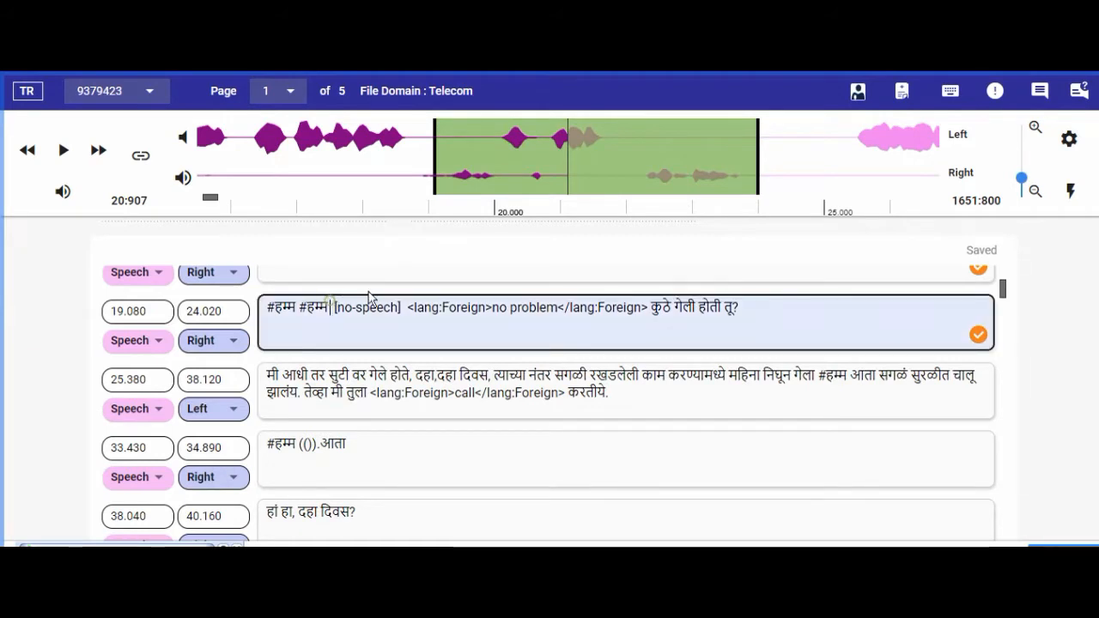
pyautogui.doubleClick(417, 309)
pyautogui.click(401, 342)
pyautogui.press('BackSpace')
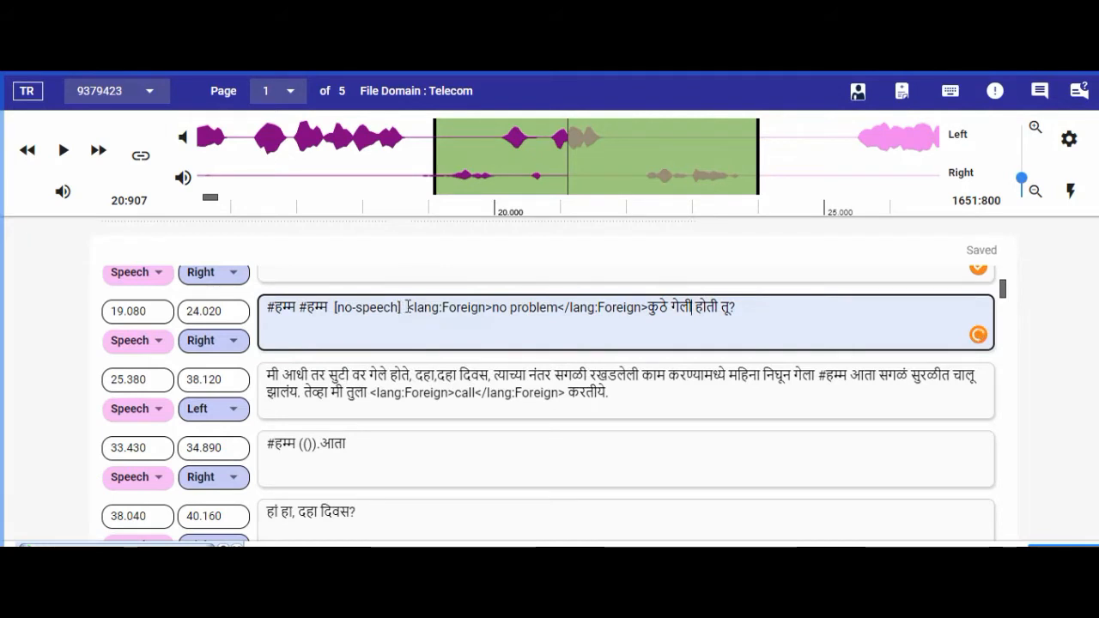
pyautogui.press('BackSpace')
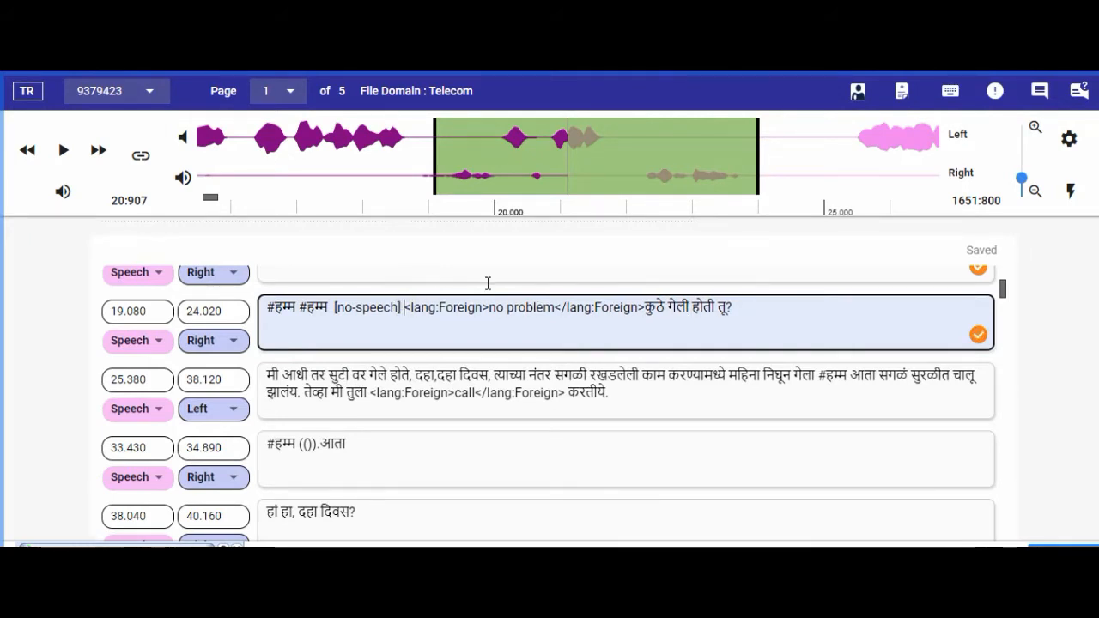
pyautogui.press('BackSpace')
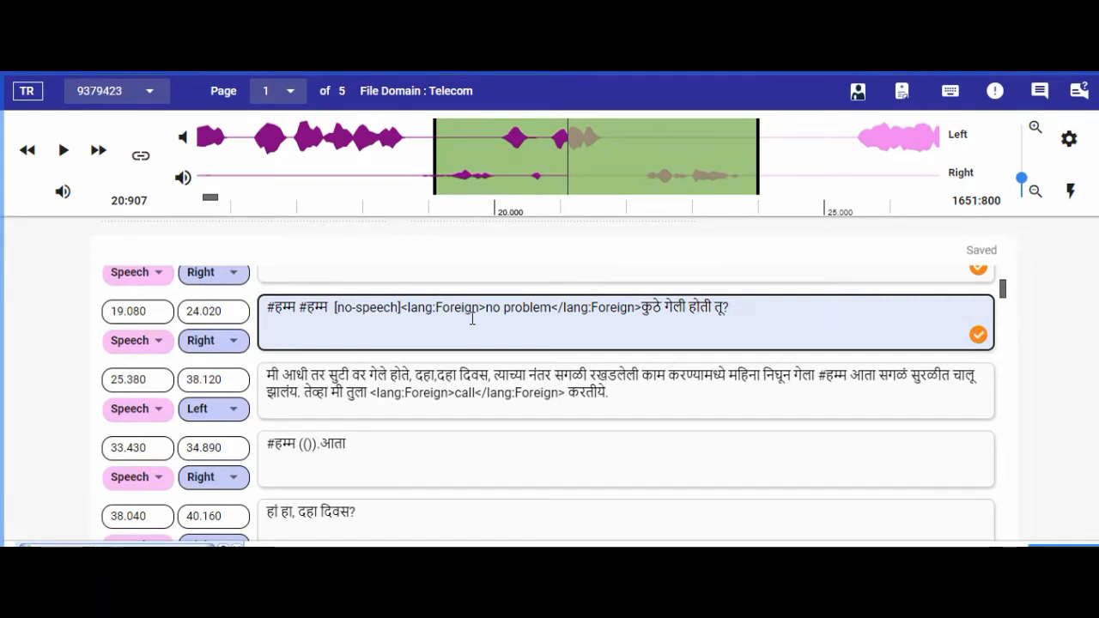
pyautogui.click(333, 314)
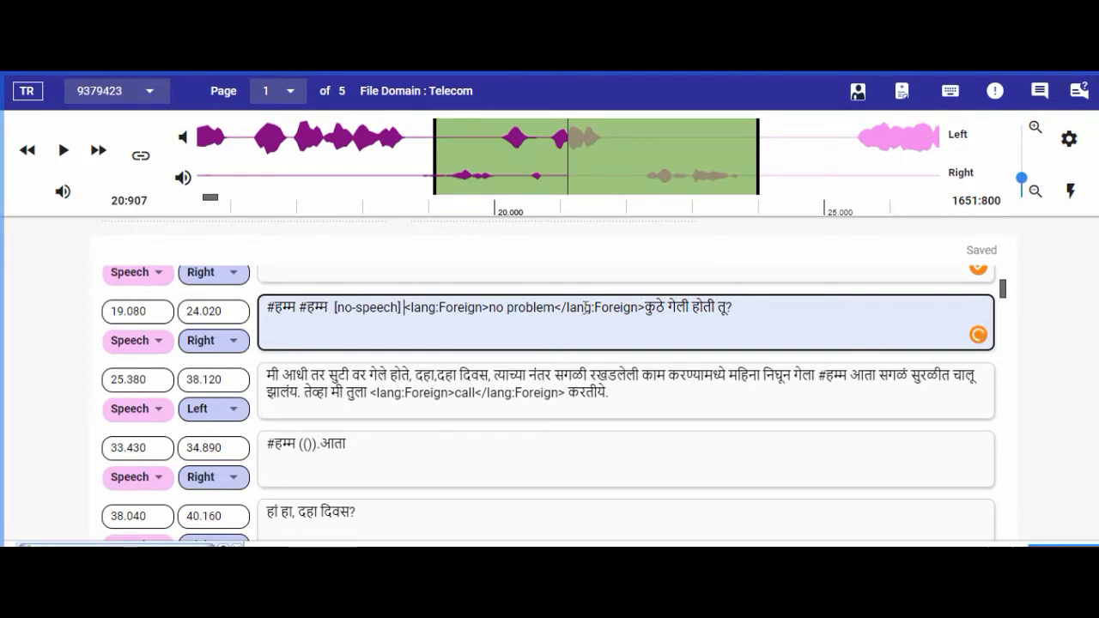
pyautogui.click(647, 308)
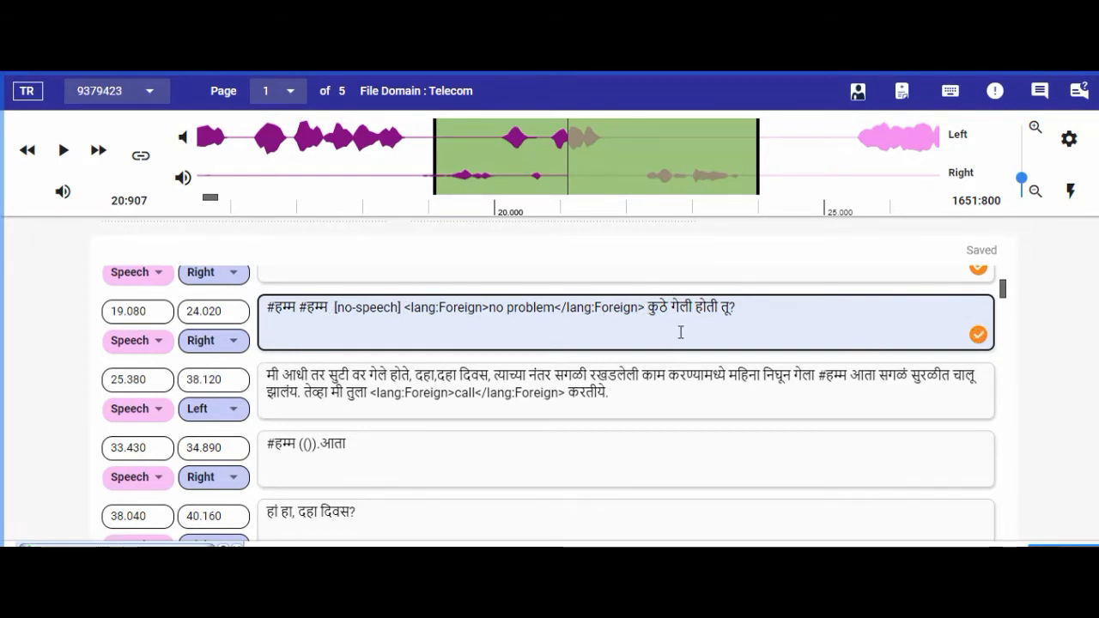
pyautogui.click(724, 313)
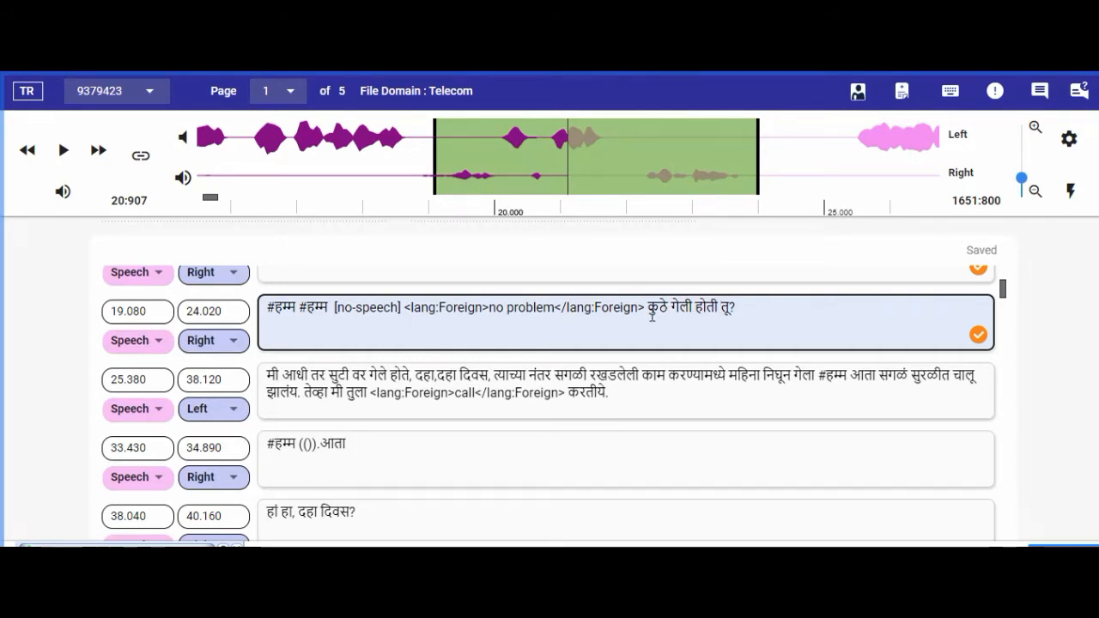
# Play the 19.080 segment from about 19.1 s and check the two #हम्म fillers against the audio
pyautogui.click(434, 141)
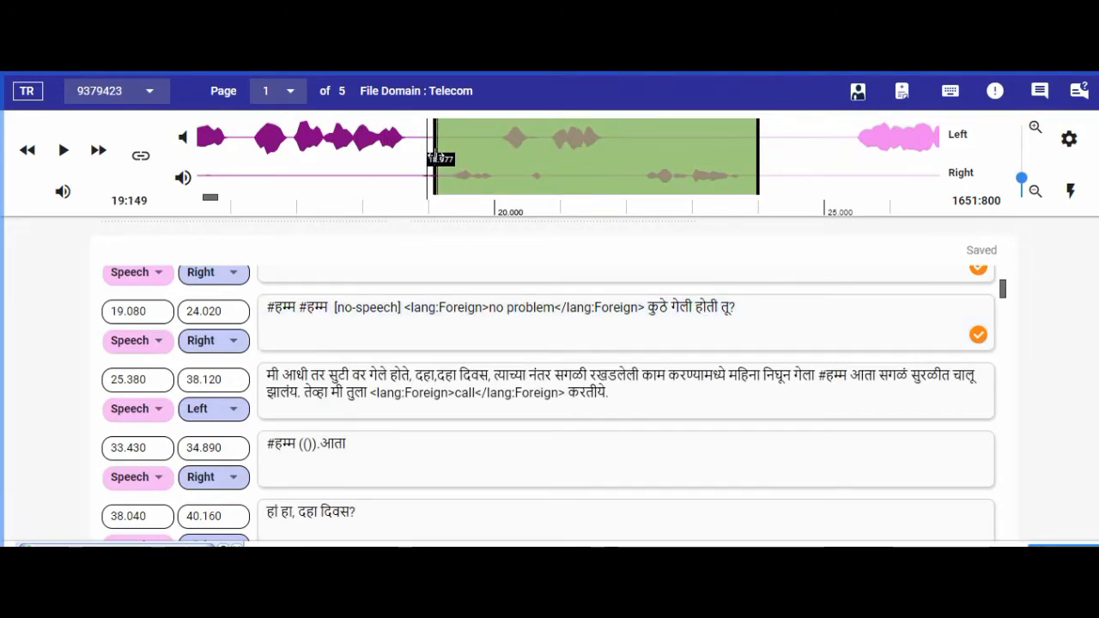
pyautogui.click(335, 319)
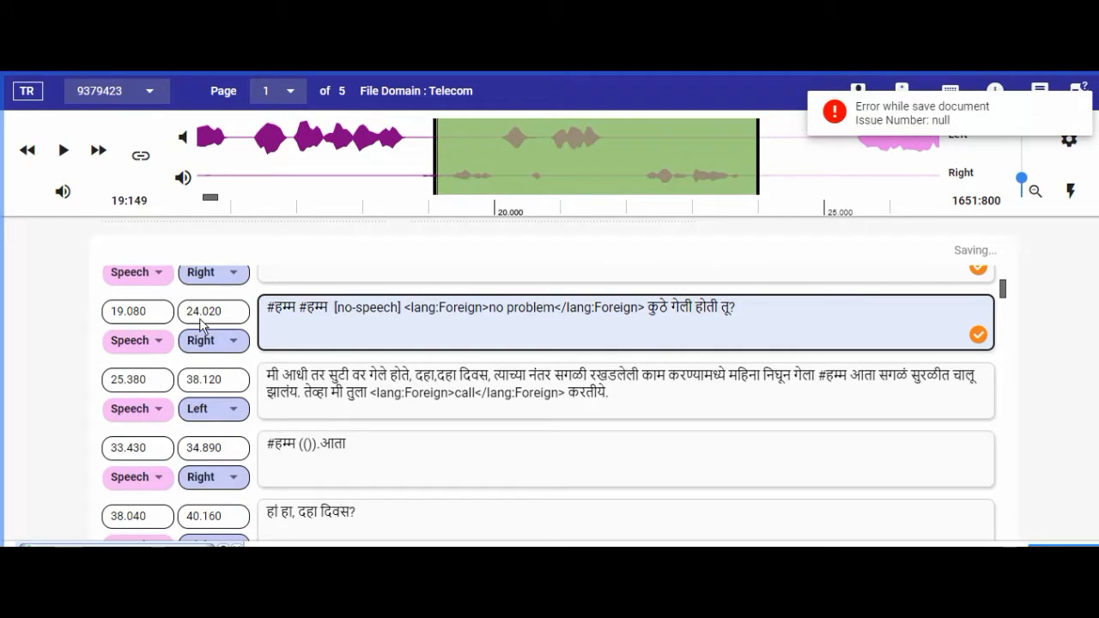
pyautogui.click(64, 152)
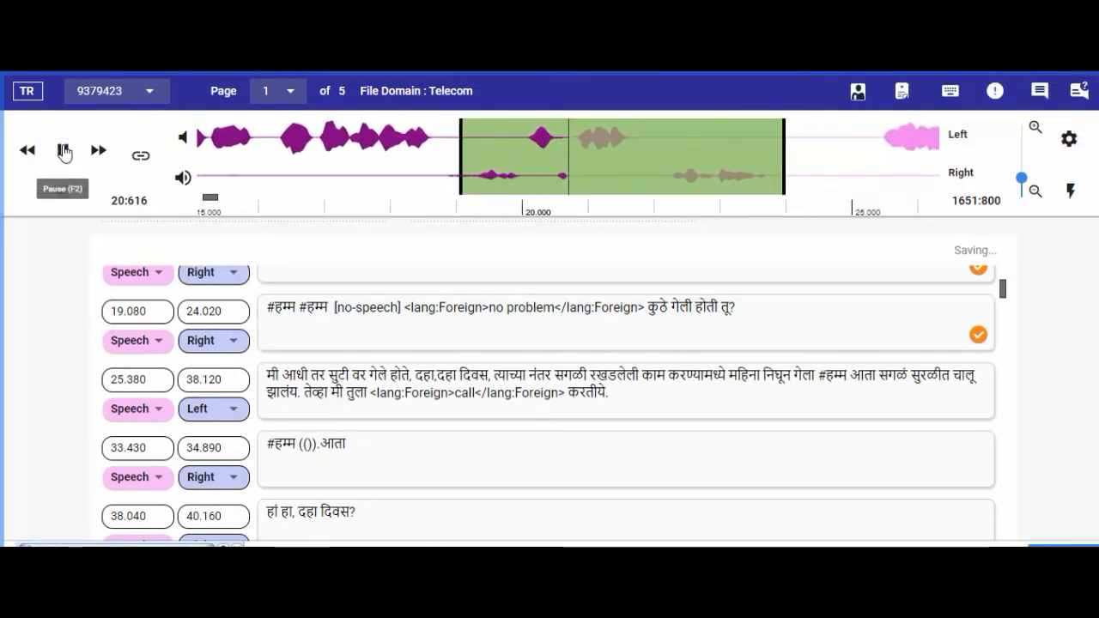
pyautogui.click(64, 152)
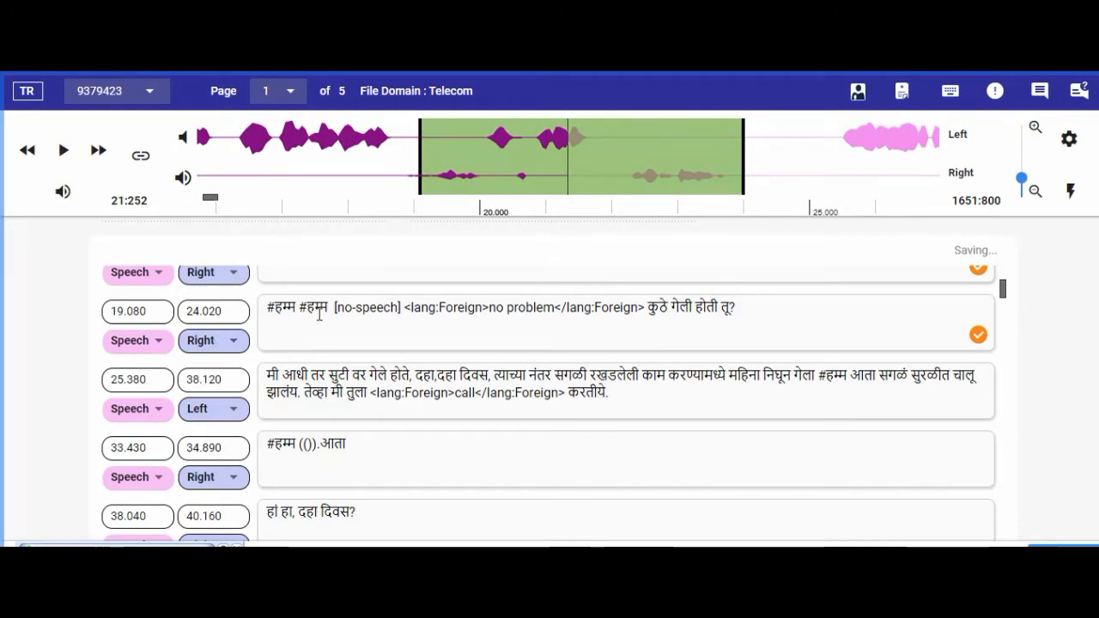
# Raise the playback volume and replay the opening of the 19.080 segment
pyautogui.moveTo(62, 191)
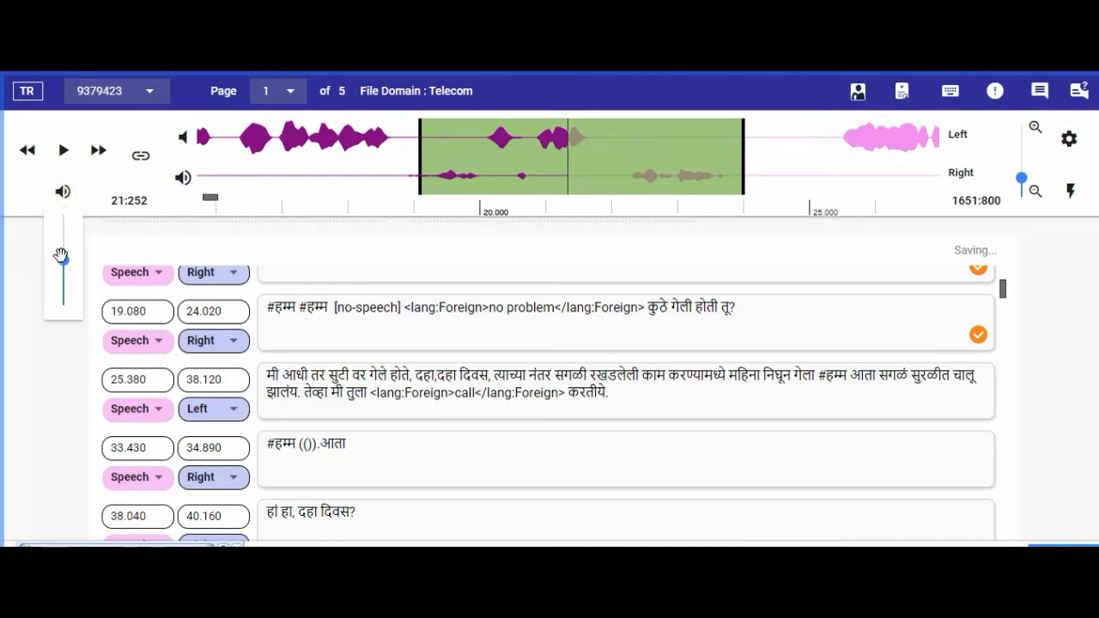
pyautogui.moveTo(61, 255); pyautogui.dragTo(63, 213)
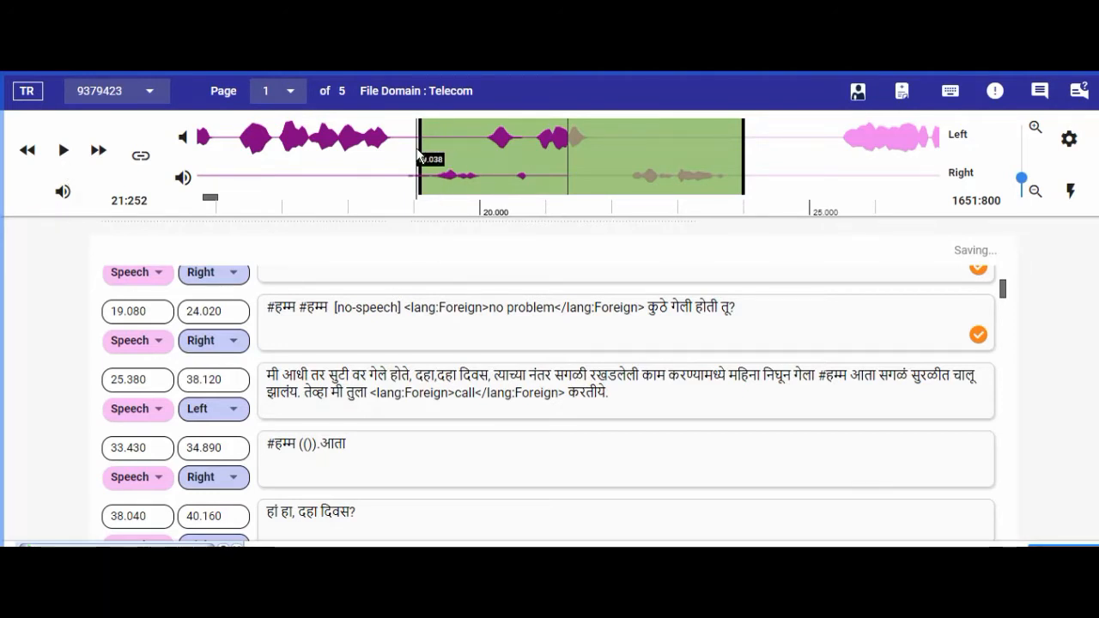
pyautogui.click(64, 151)
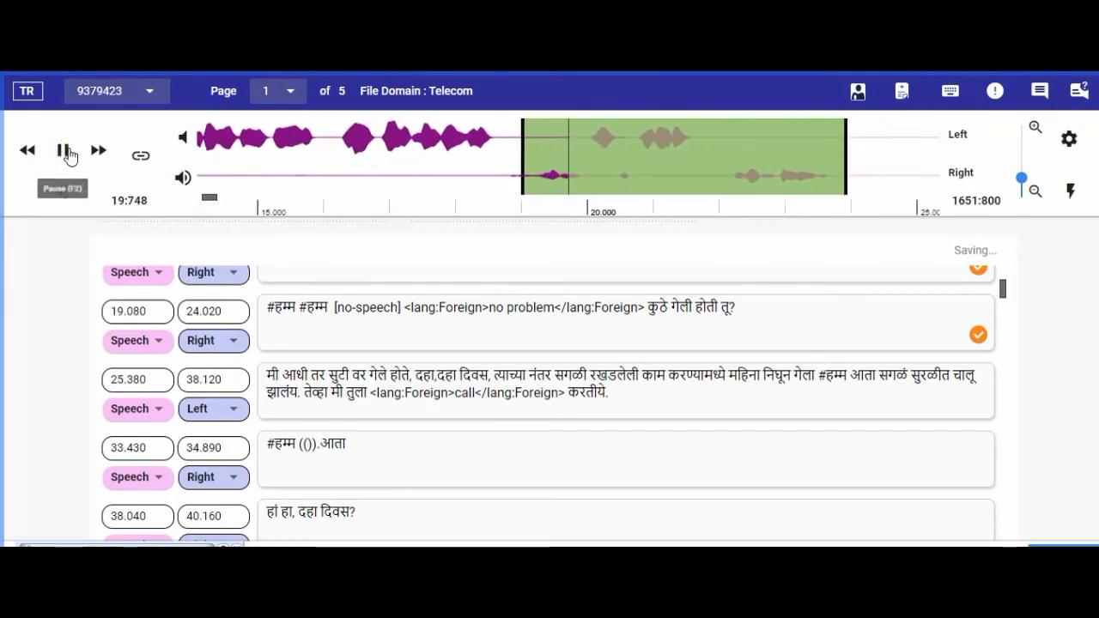
pyautogui.click(66, 152)
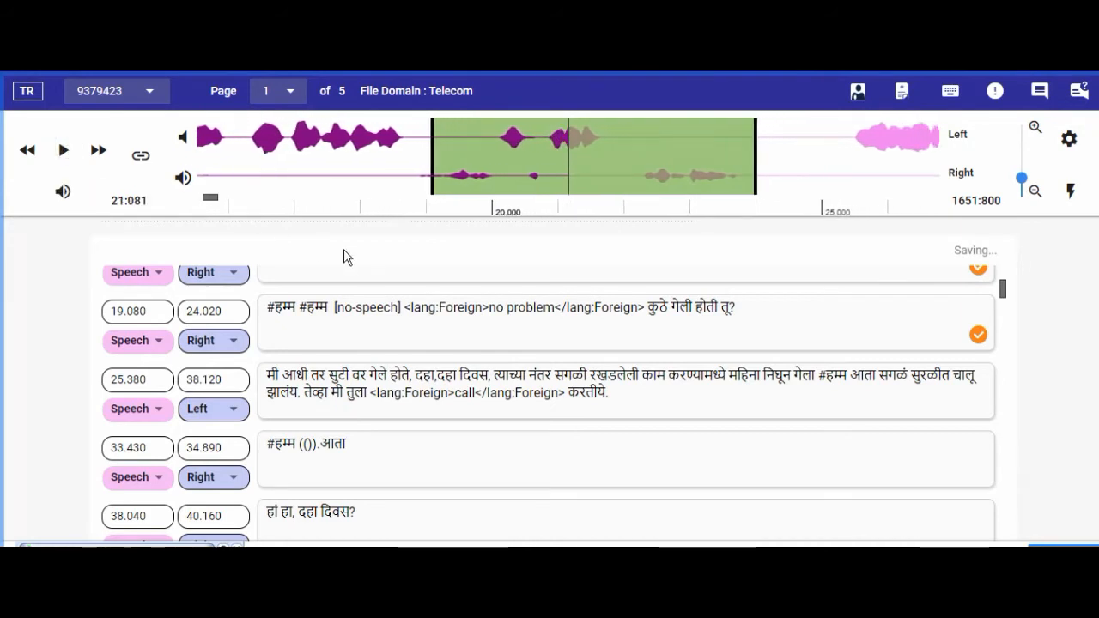
# Place the playhead at about 20.0 s and 20.5 s to examine the gaps in the 19.080 segment's waveform
pyautogui.click(491, 160)
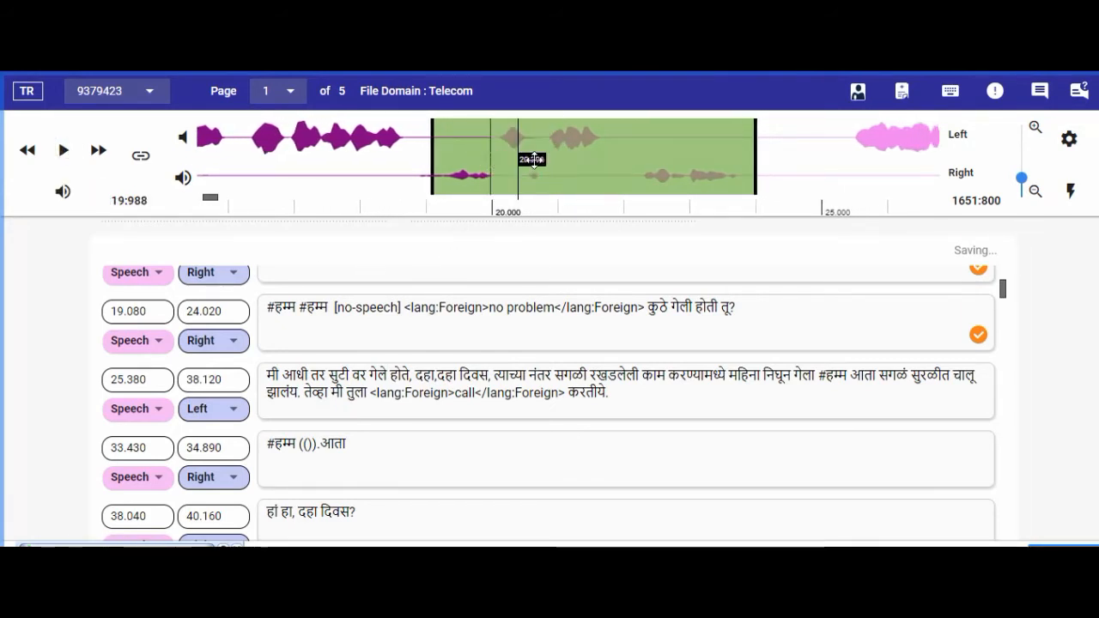
pyautogui.click(526, 159)
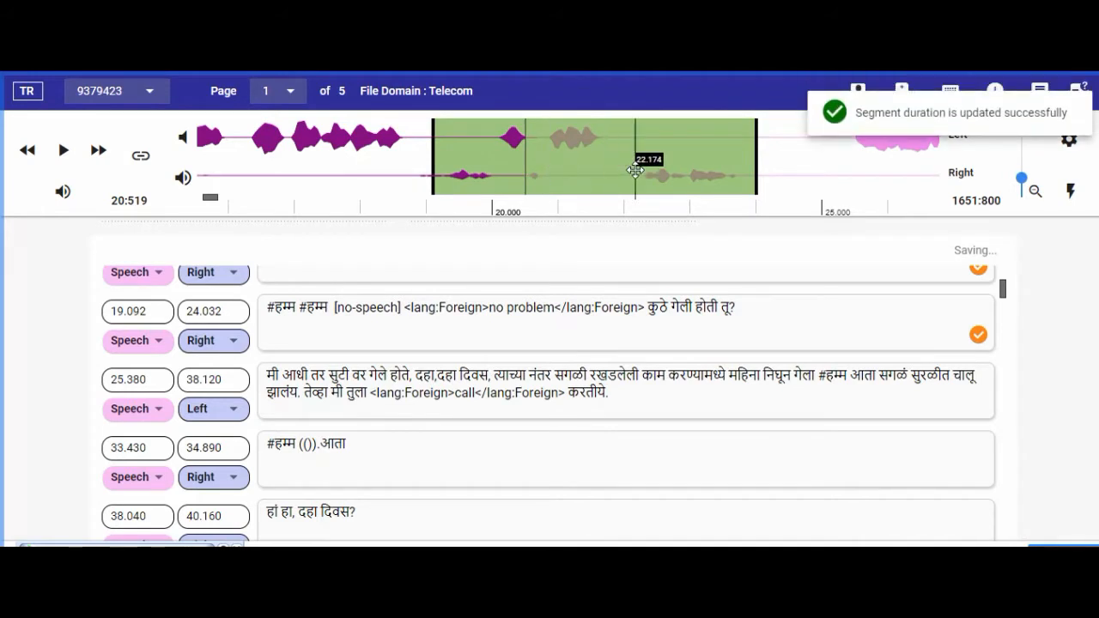
# Check the 19.092 segment's waveform at about 22.2 s and insert a [noise] tag after its [no-speech] tag
pyautogui.click(635, 169)
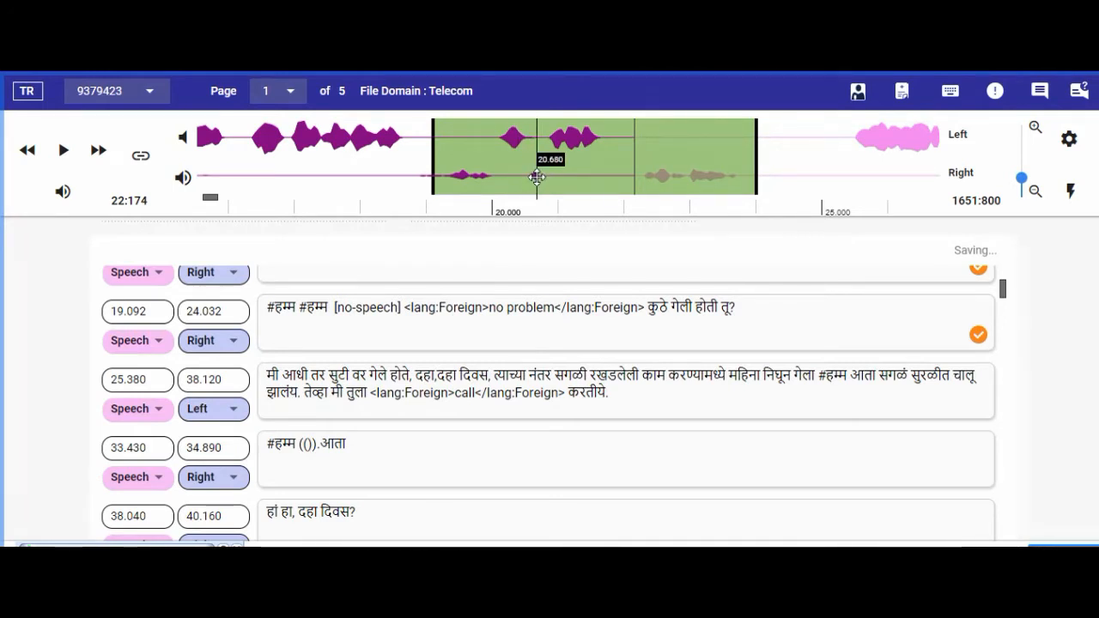
pyautogui.click(402, 307)
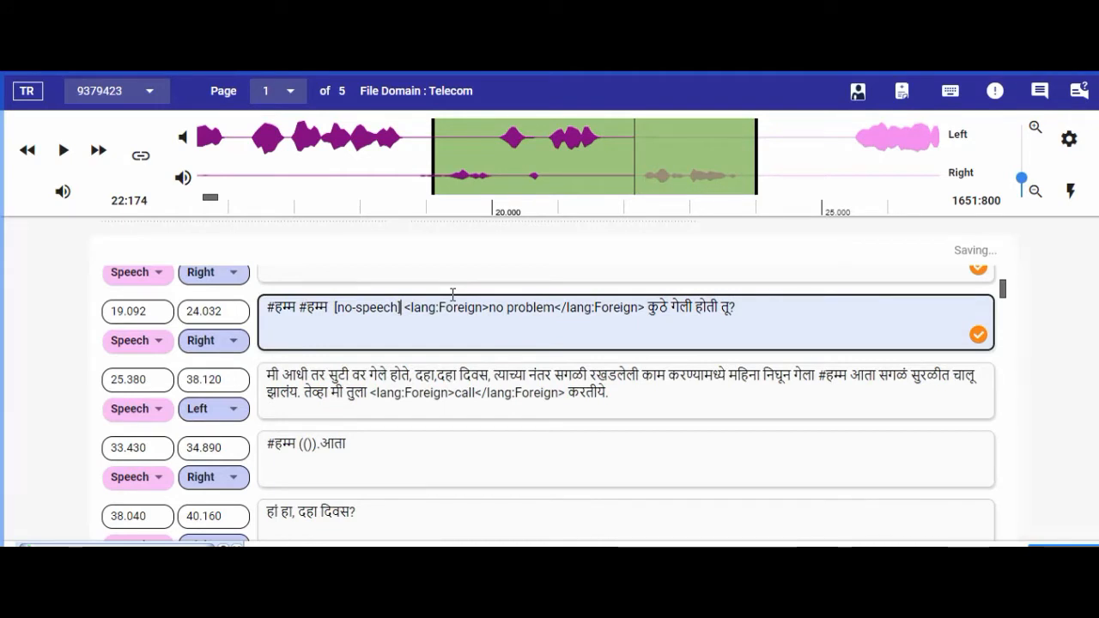
pyautogui.write('1')
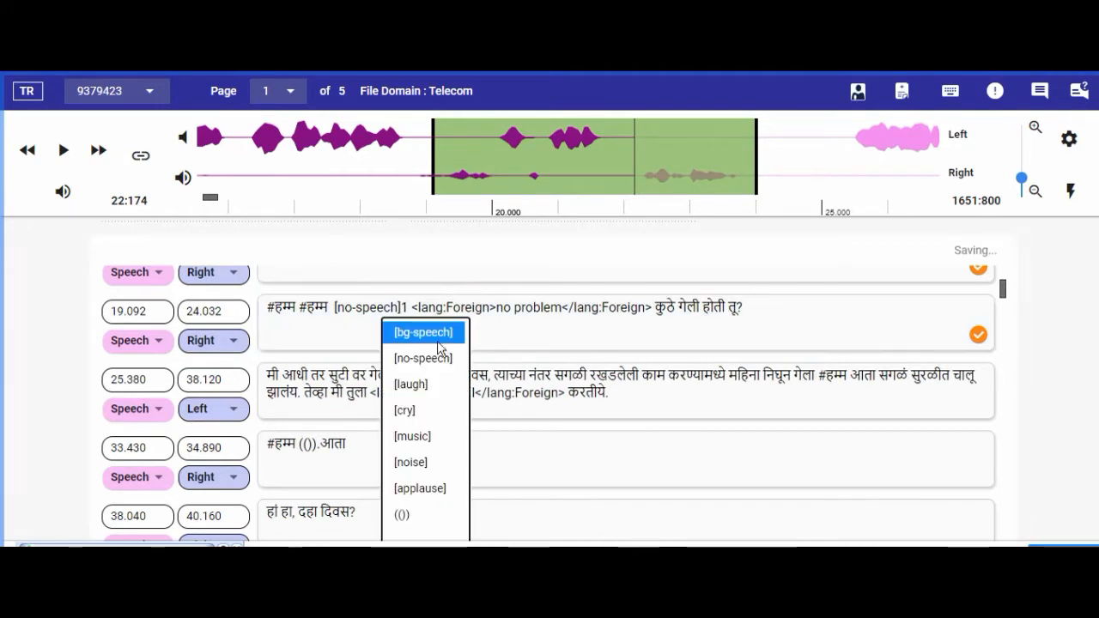
pyautogui.click(412, 463)
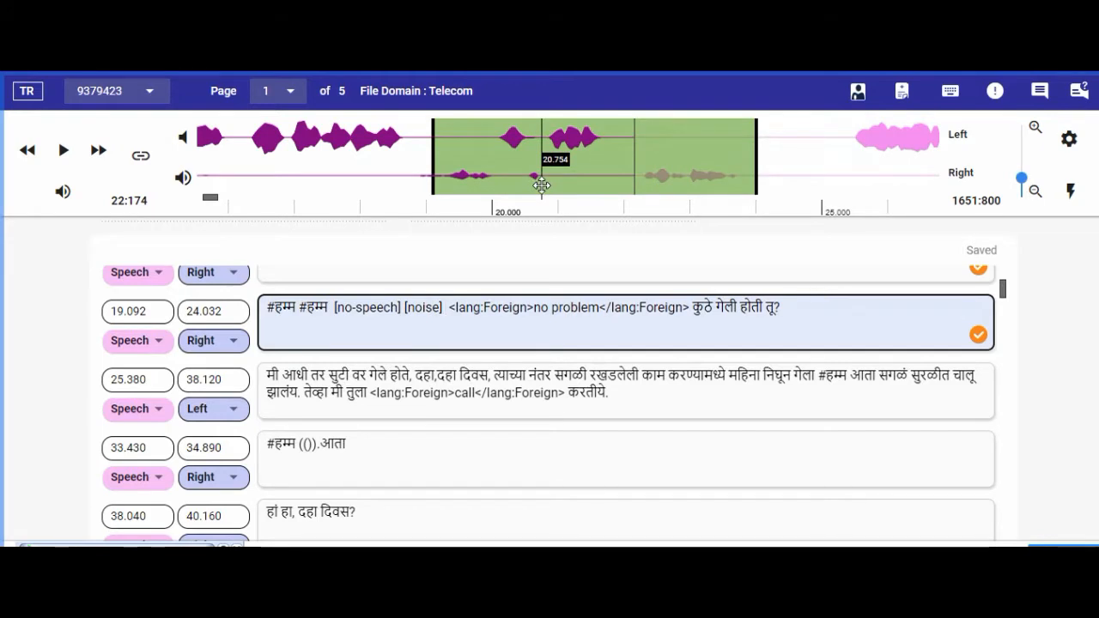
# Add a second [no-speech] tag after [noise] in the 19.092 segment, leaving one space before the lang:Foreign tag
pyautogui.click(643, 185)
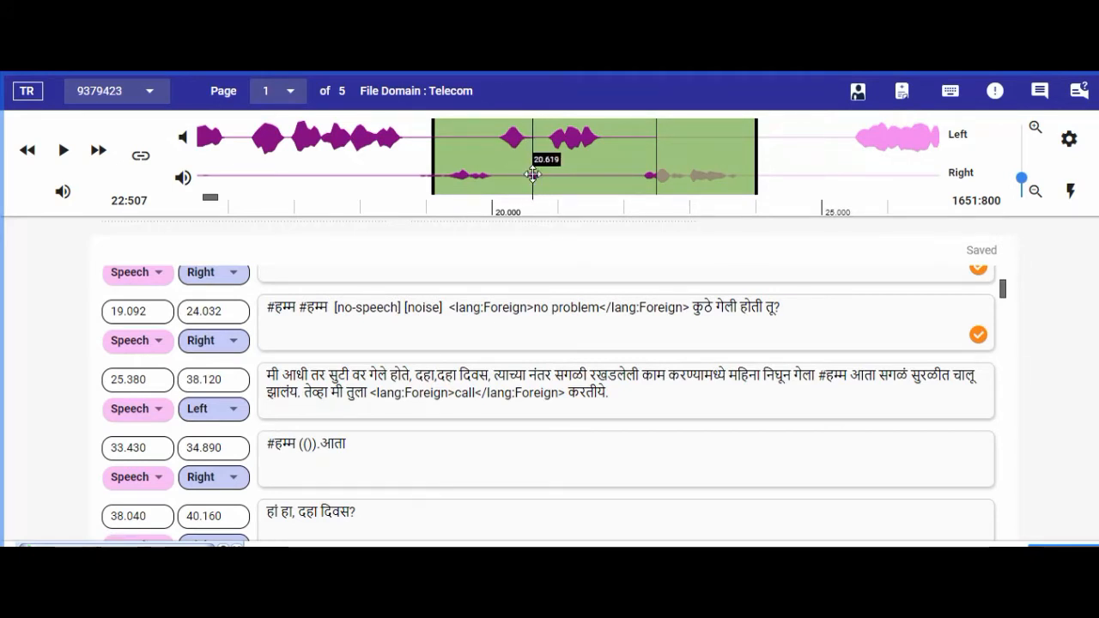
pyautogui.click(447, 302)
pyautogui.write('+')
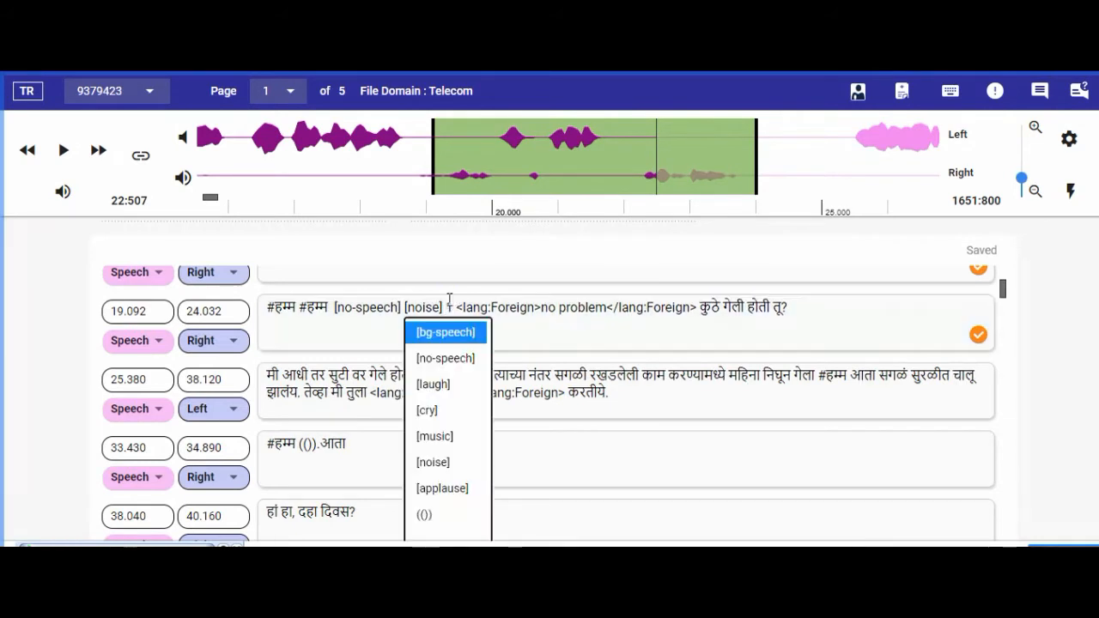
pyautogui.click(446, 359)
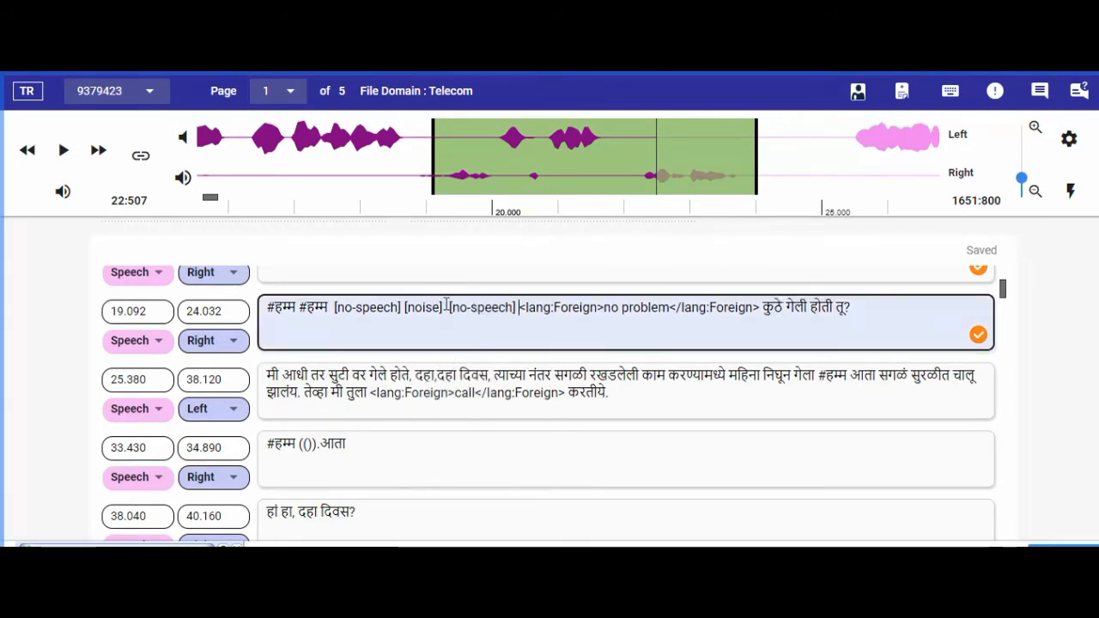
pyautogui.press('BackSpace')
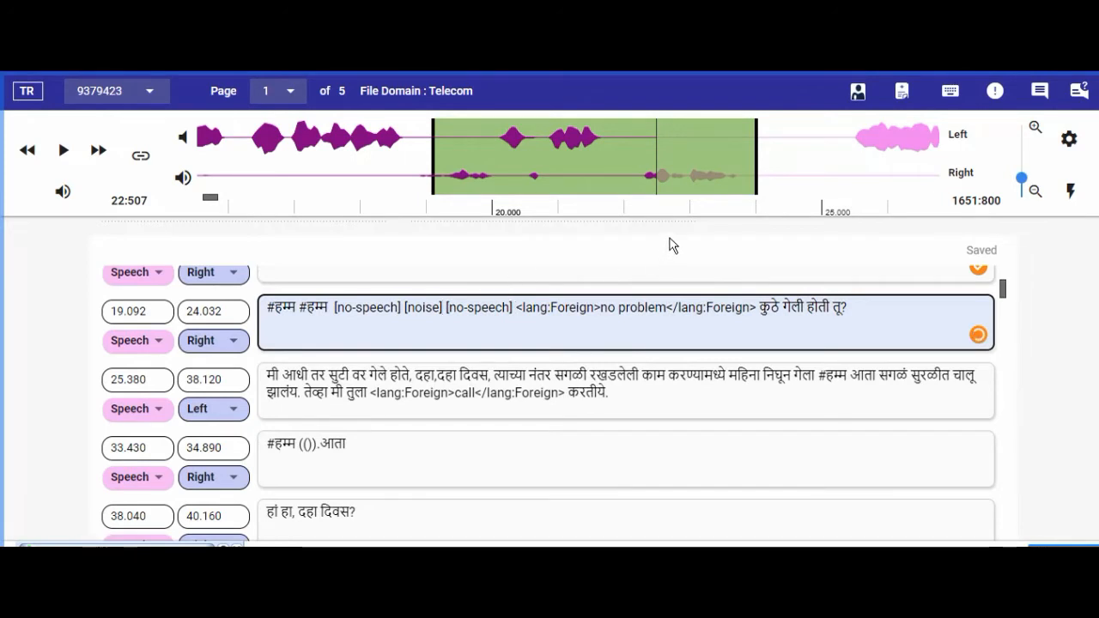
pyautogui.click(551, 315)
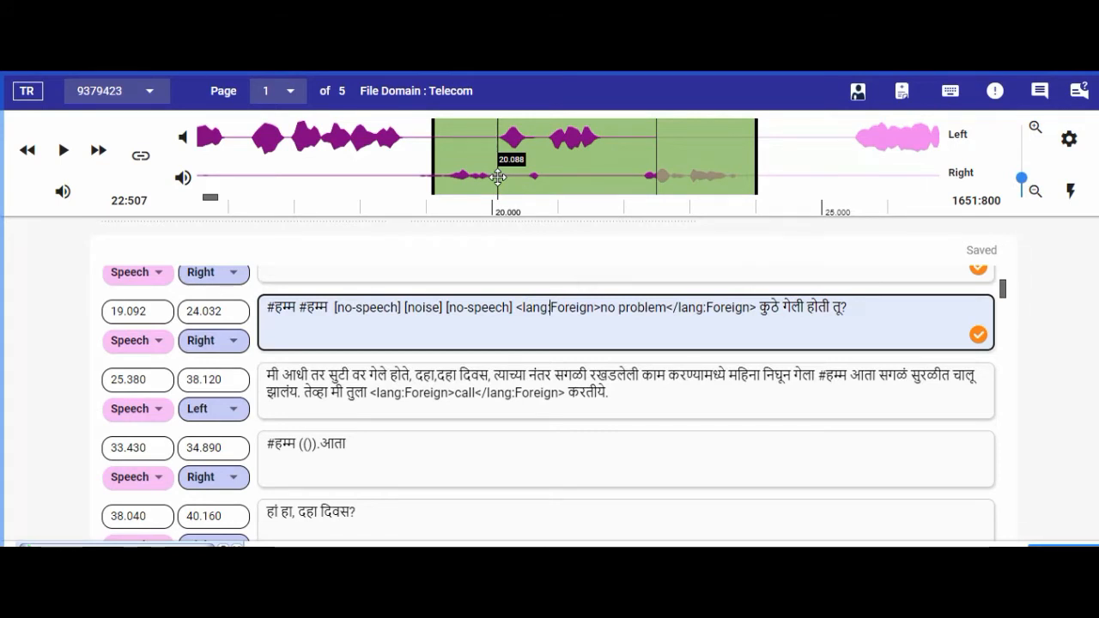
# Play the 19.092 segment from about 22.2 s to check its closing words against the audio
pyautogui.click(634, 162)
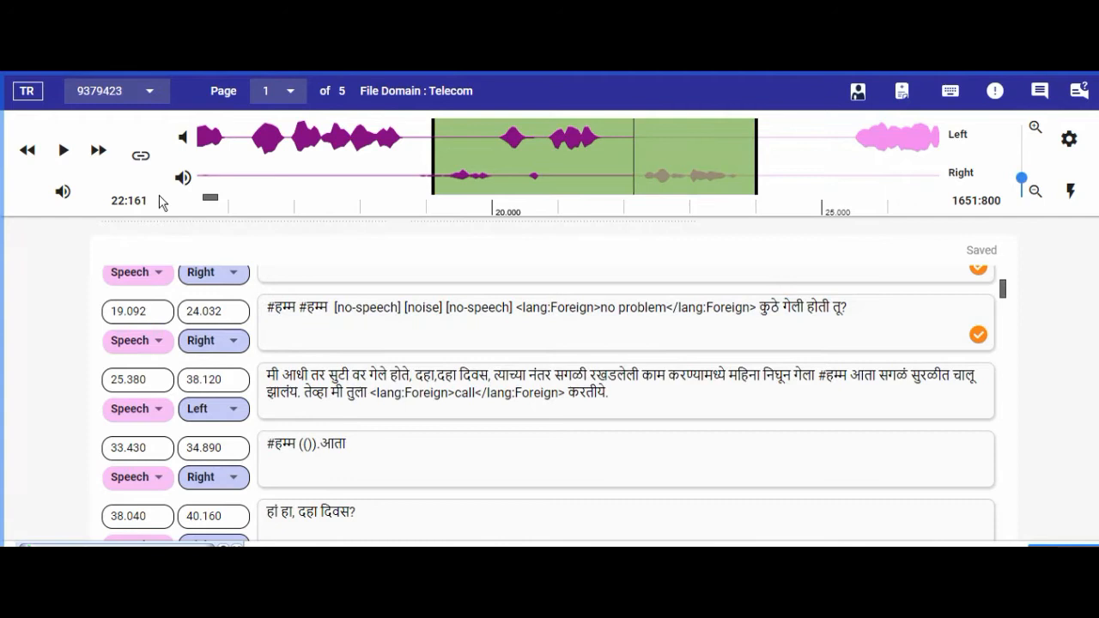
pyautogui.click(62, 151)
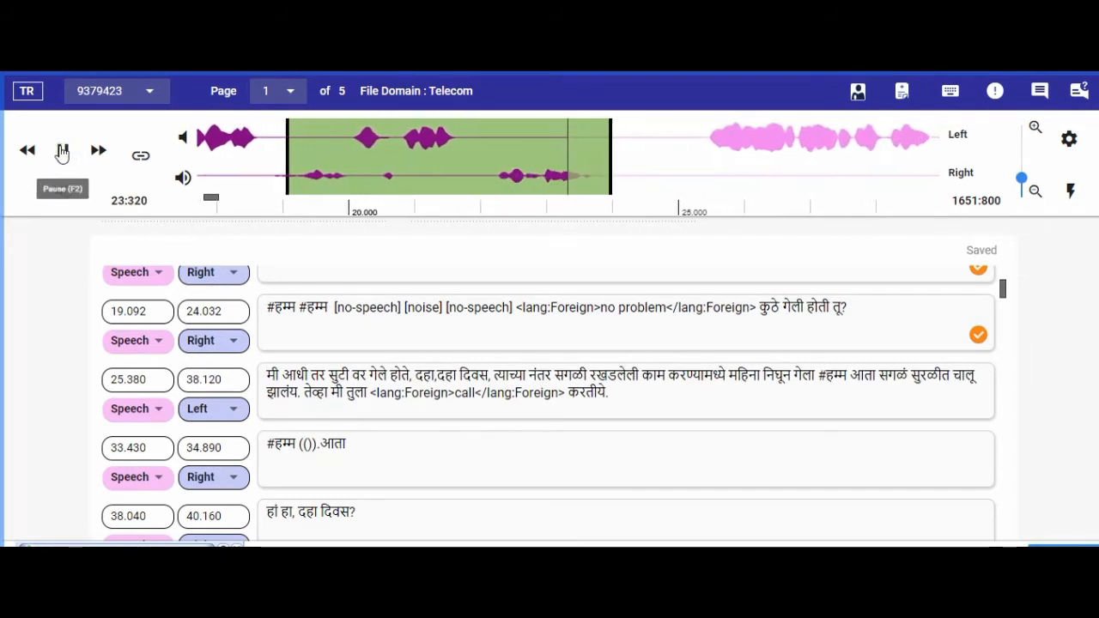
pyautogui.click(61, 151)
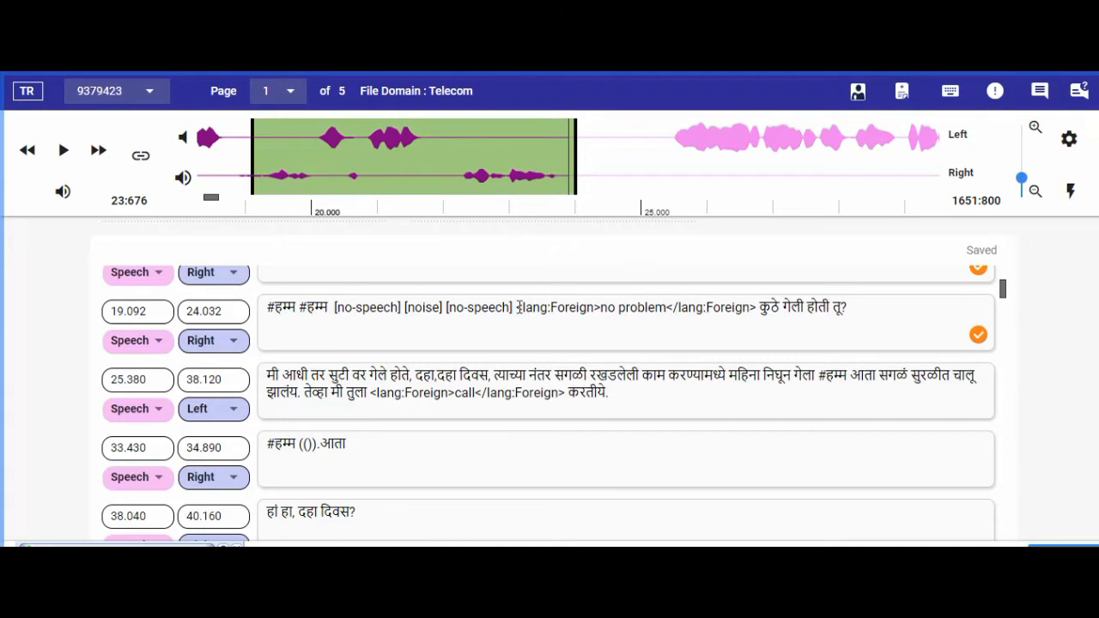
# Delete the tagged phrase "no problem" from the 19.092 segment and insert an empty lang:Foreign tag before कुठे
pyautogui.moveTo(517, 308); pyautogui.dragTo(738, 307)
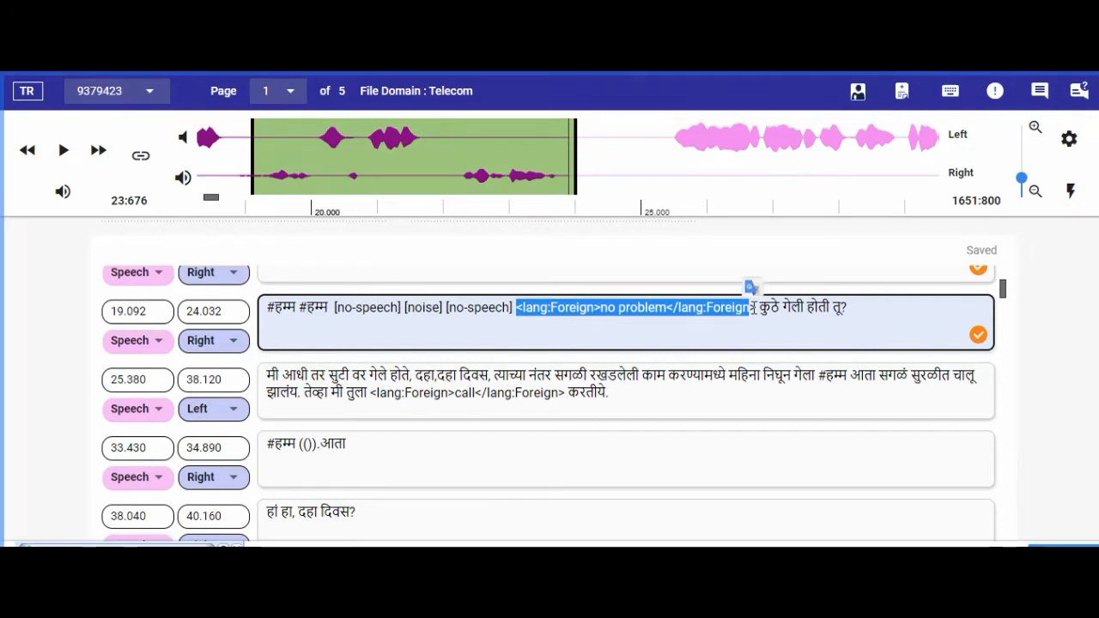
pyautogui.moveTo(756, 308); pyautogui.dragTo(518, 309)
pyautogui.press('BackSpace')
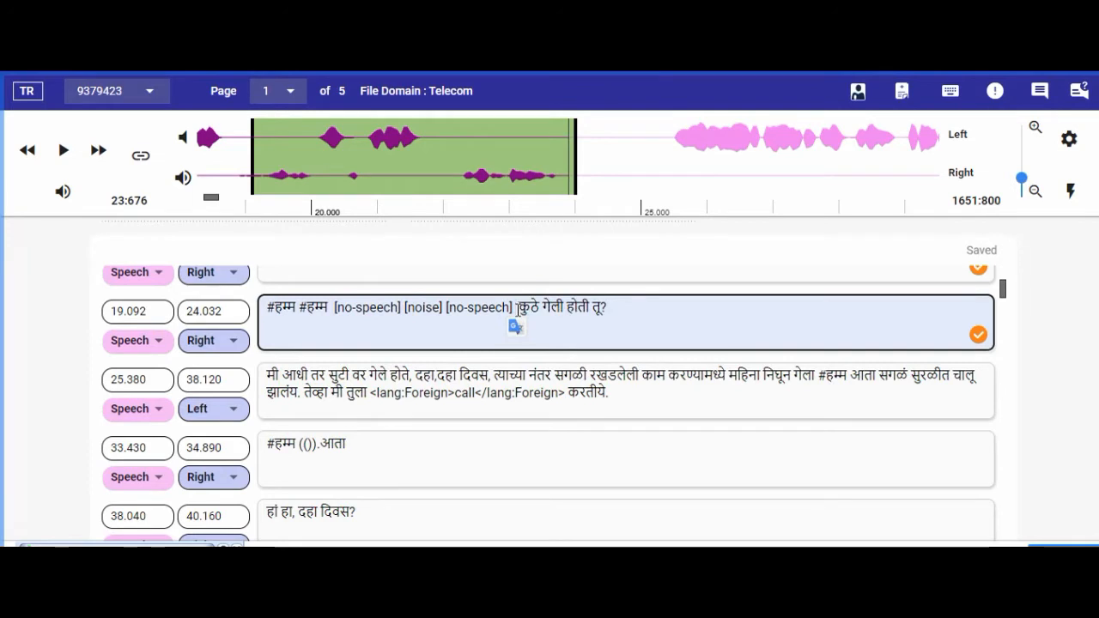
pyautogui.write('3')
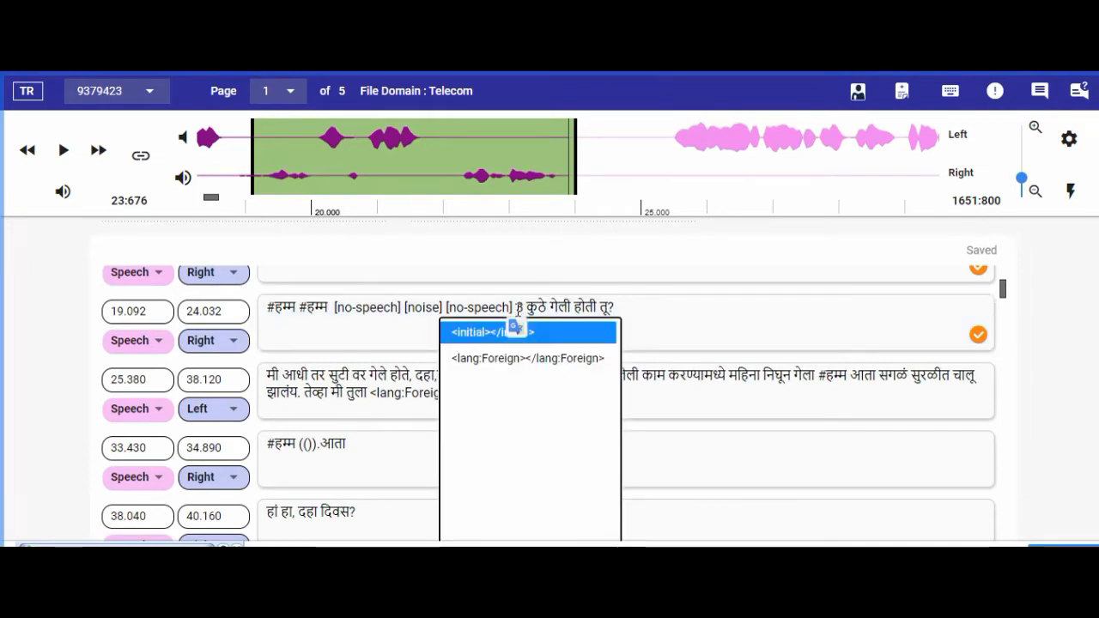
pyautogui.click(491, 361)
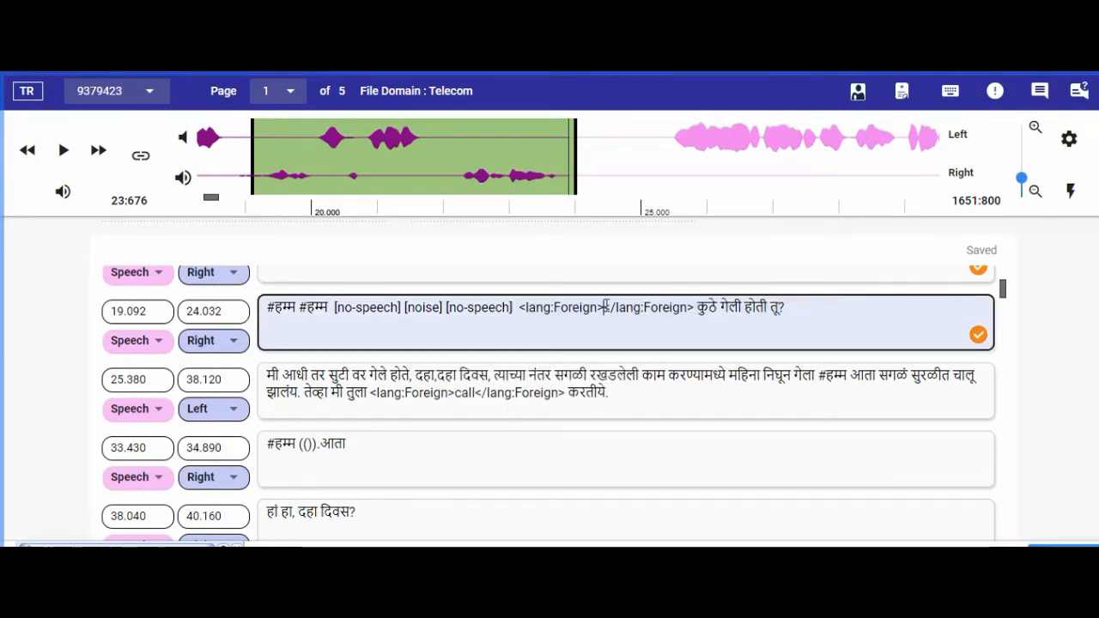
# Enter "no problem" inside the empty lang:Foreign tag of the 19.092 segment
pyautogui.write('no pr')
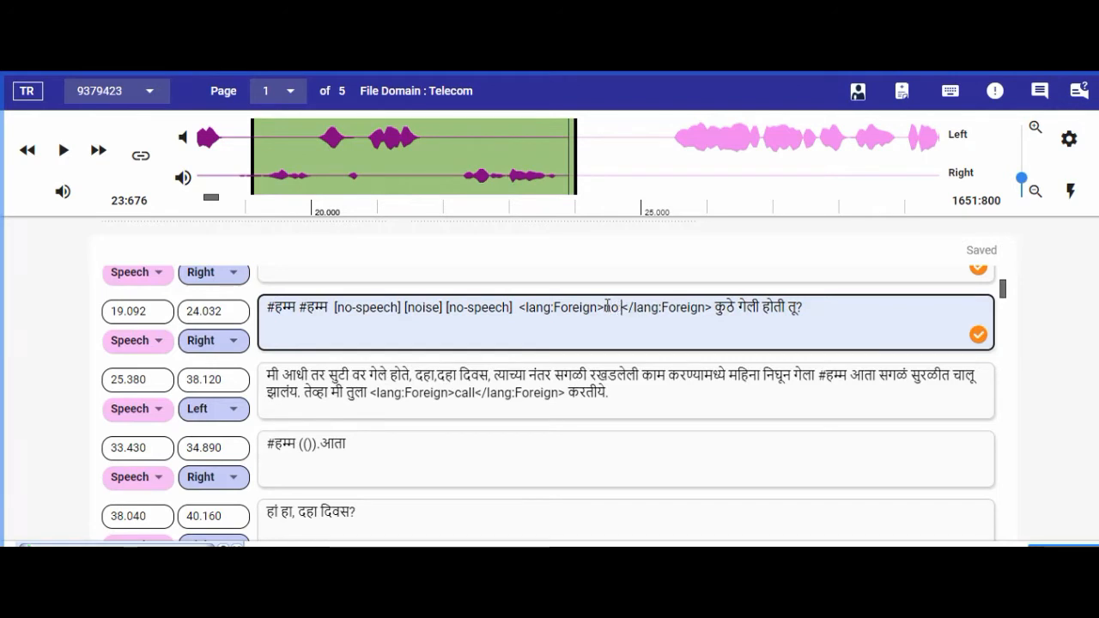
pyautogui.write('oblm')
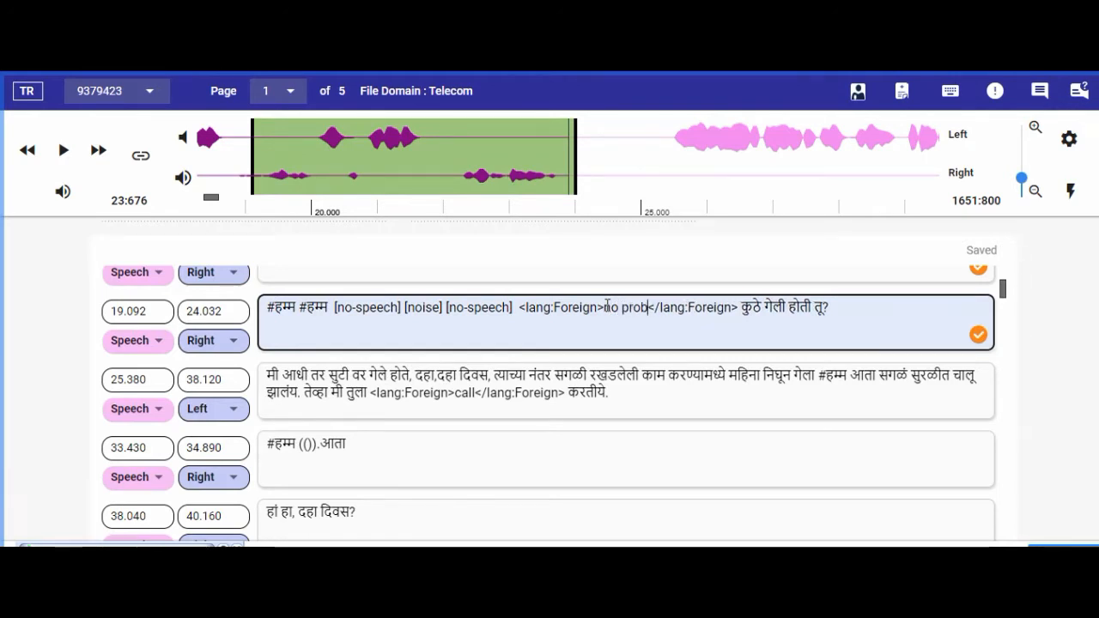
pyautogui.press('BackSpace')
pyautogui.write('em')
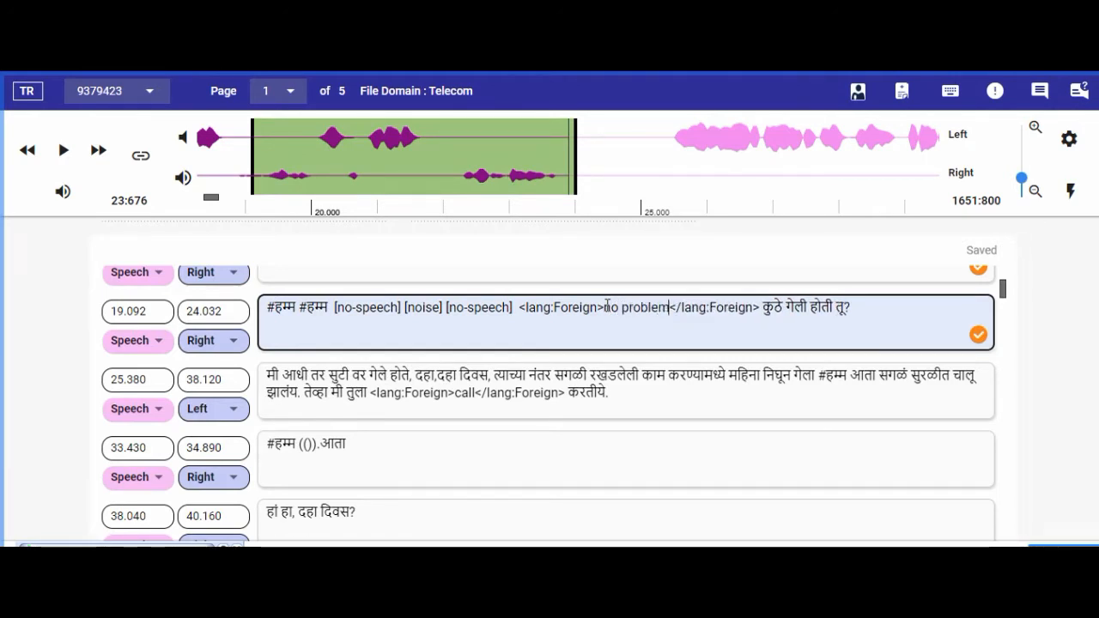
pyautogui.click(824, 322)
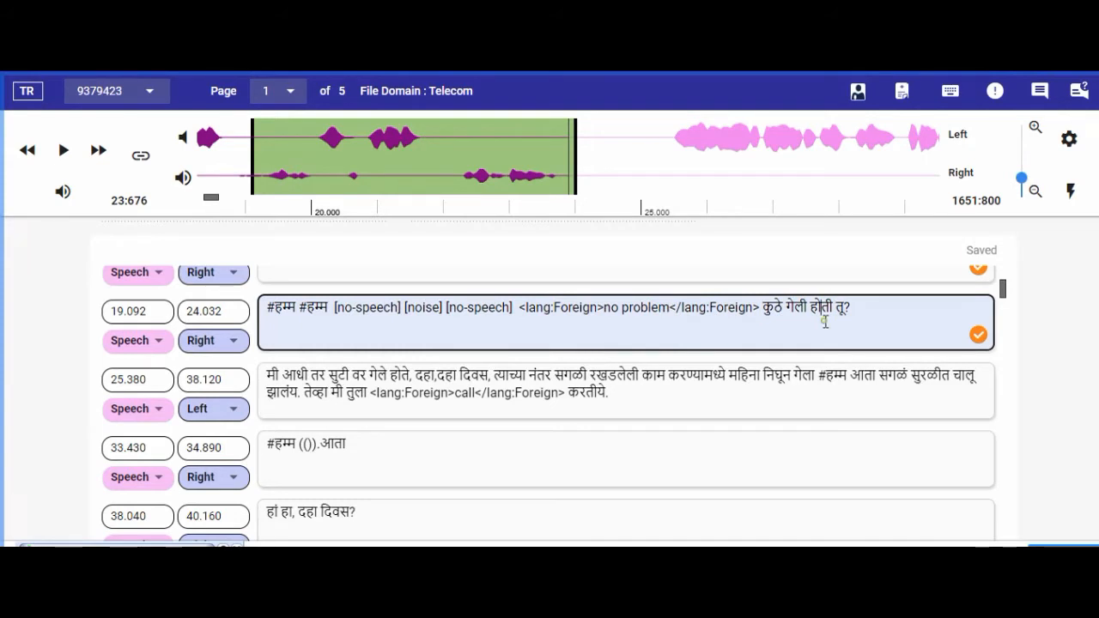
pyautogui.click(759, 307)
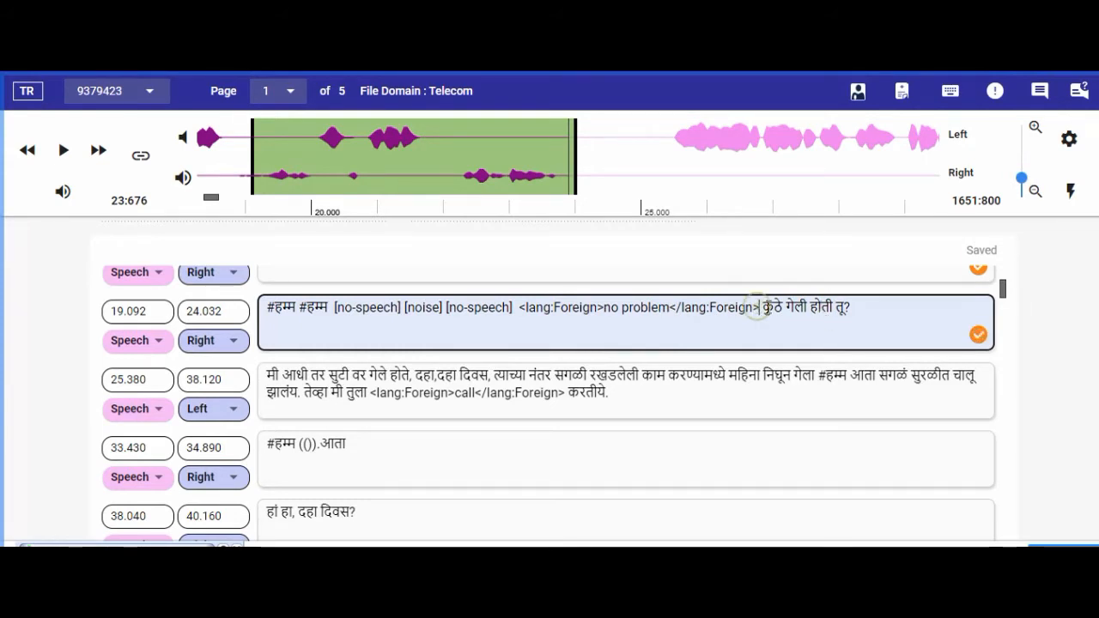
pyautogui.click(857, 303)
# Select the 25.380 segment and play it from its start to about 32.4 s against its text
pyautogui.click(359, 392)
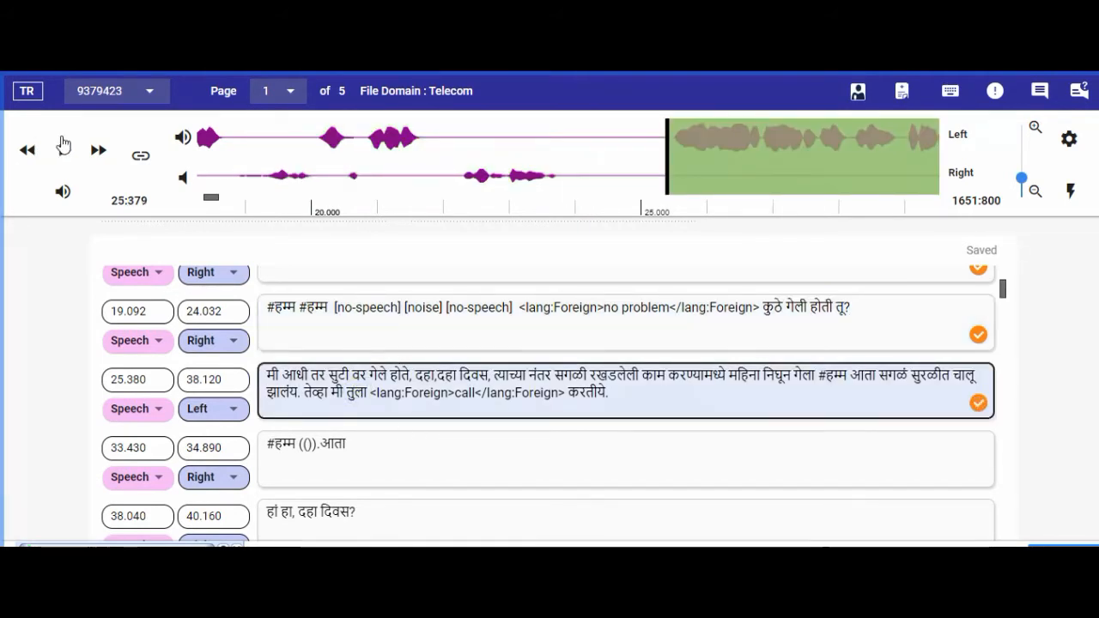
pyautogui.click(62, 152)
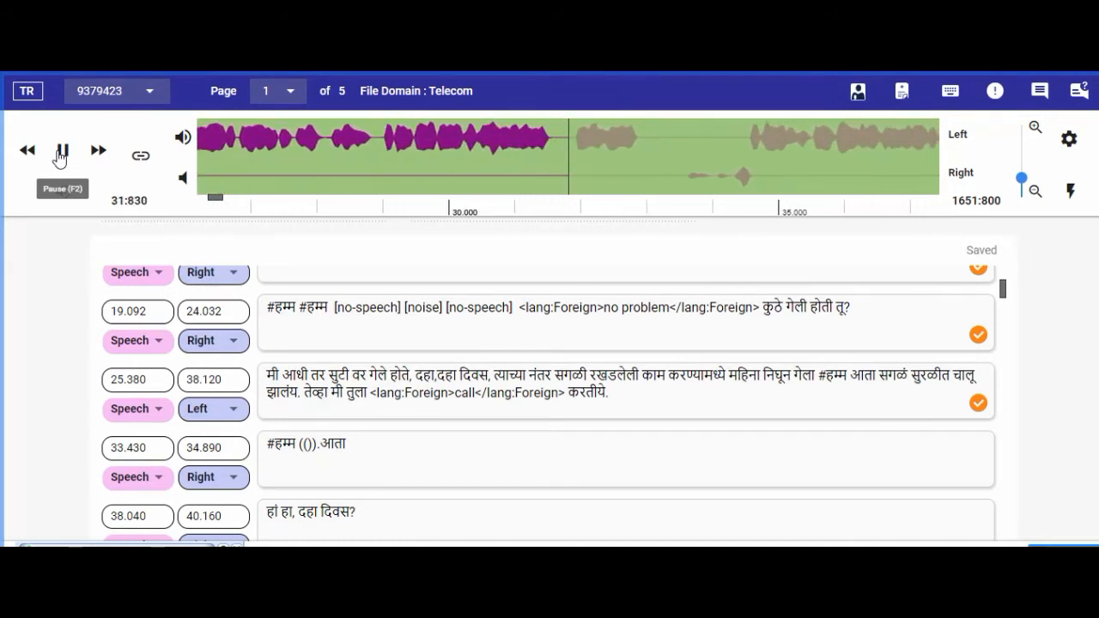
pyautogui.click(60, 153)
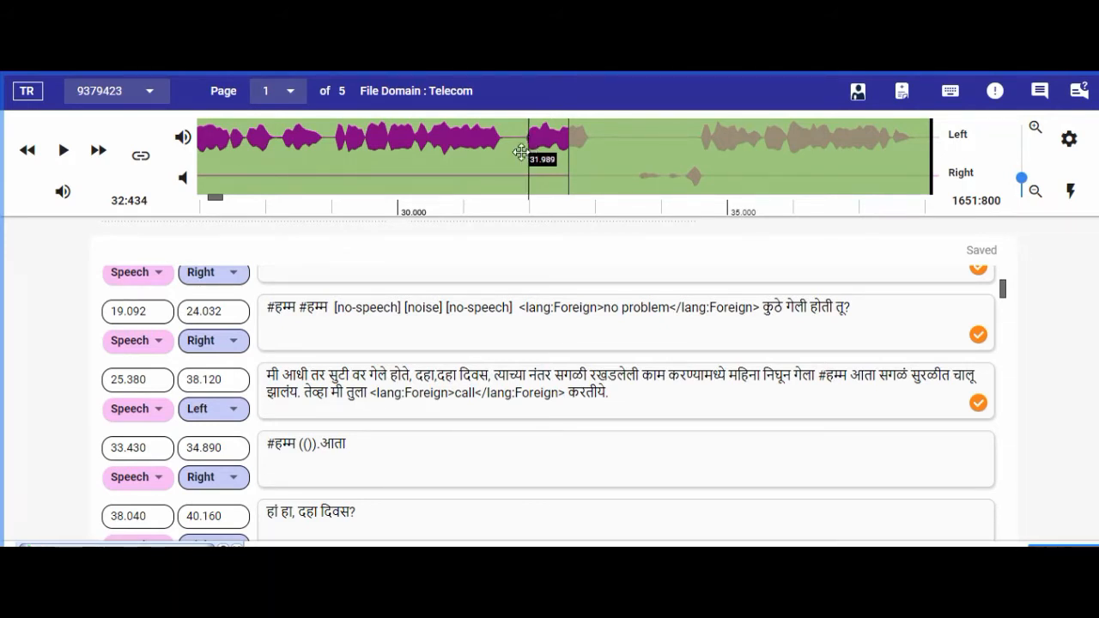
# Locate the speech burst between about 31.9 s and 32.9 s in the 25.380 segment and replay it
pyautogui.click(591, 155)
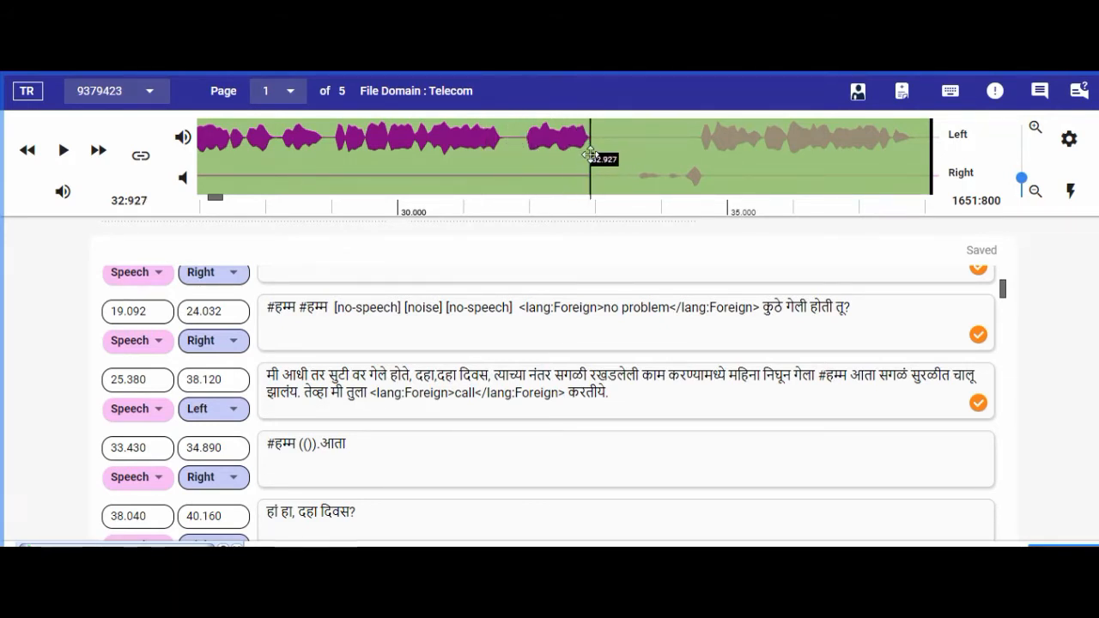
pyautogui.click(523, 144)
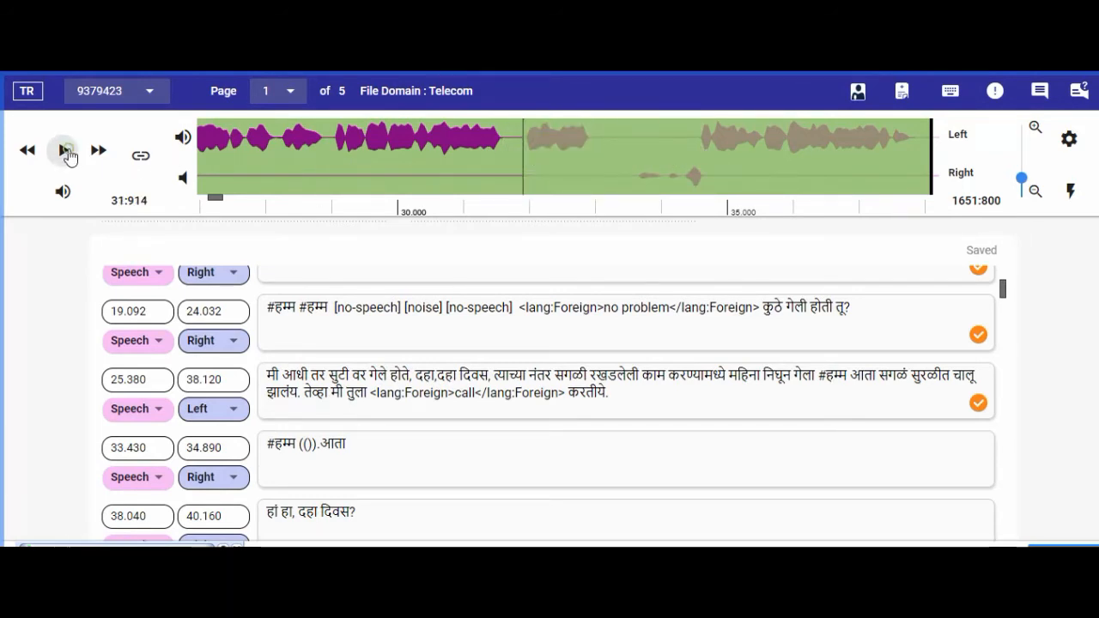
pyautogui.click(67, 153)
pyautogui.click(67, 153)
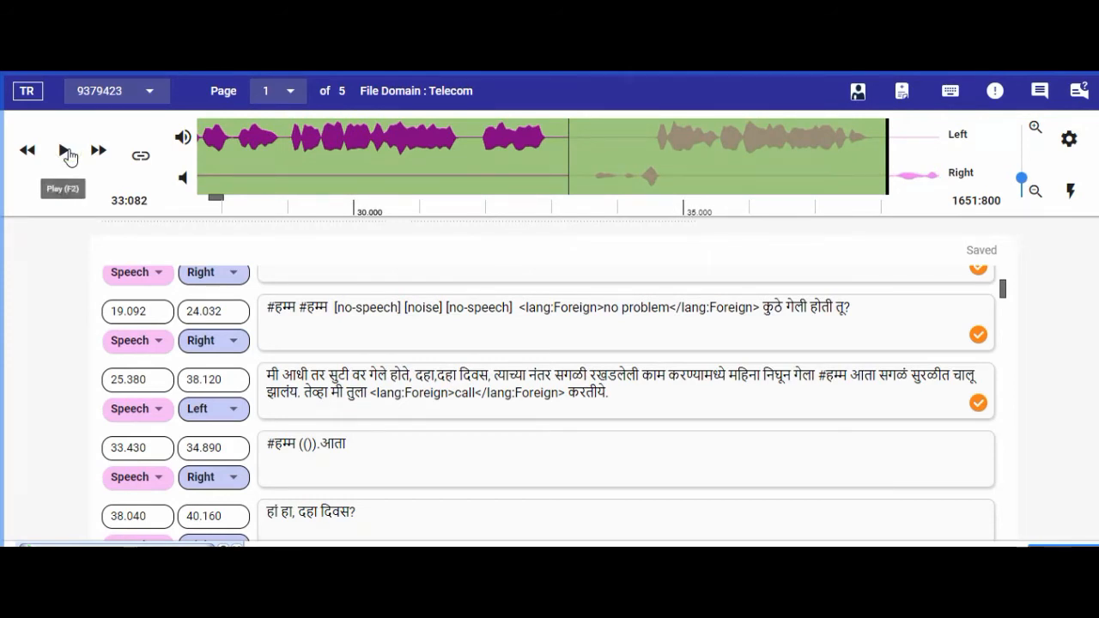
# Replay the 25.380 segment in short stretches from about 30.8 s to 35.0 s, comparing it with the transcript
pyautogui.click(69, 155)
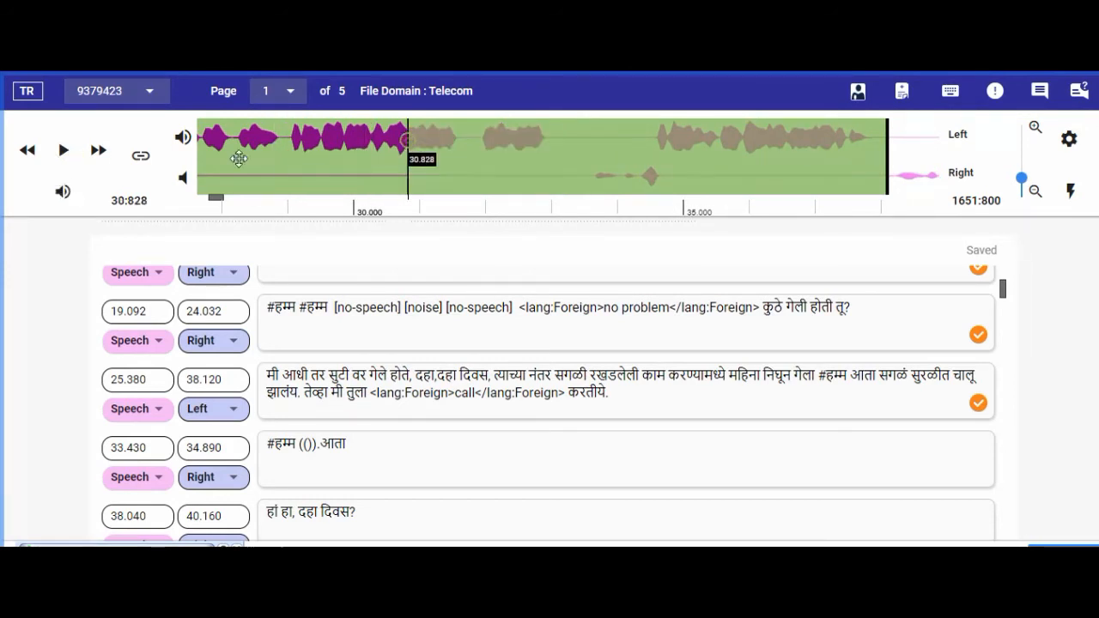
pyautogui.click(67, 153)
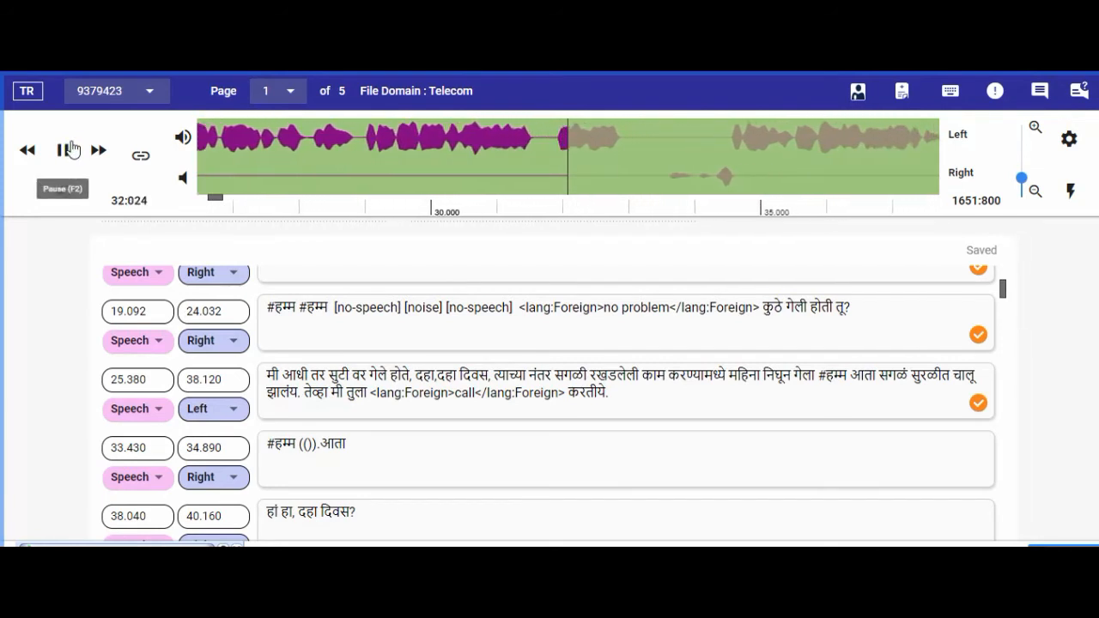
pyautogui.click(70, 149)
pyautogui.click(67, 150)
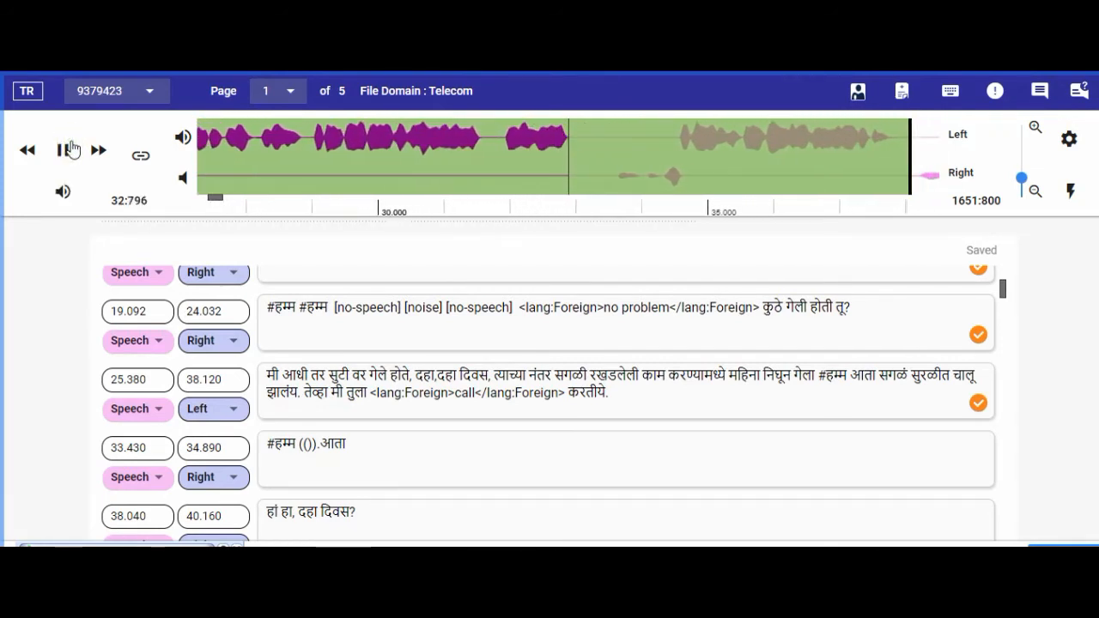
pyautogui.click(67, 150)
pyautogui.click(71, 150)
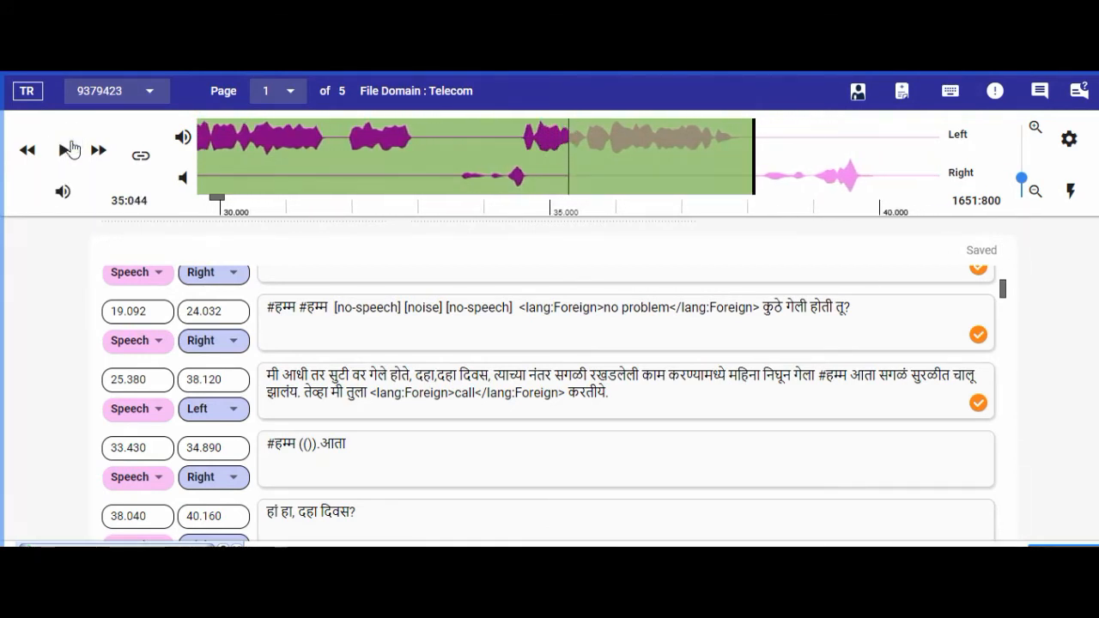
pyautogui.click(71, 150)
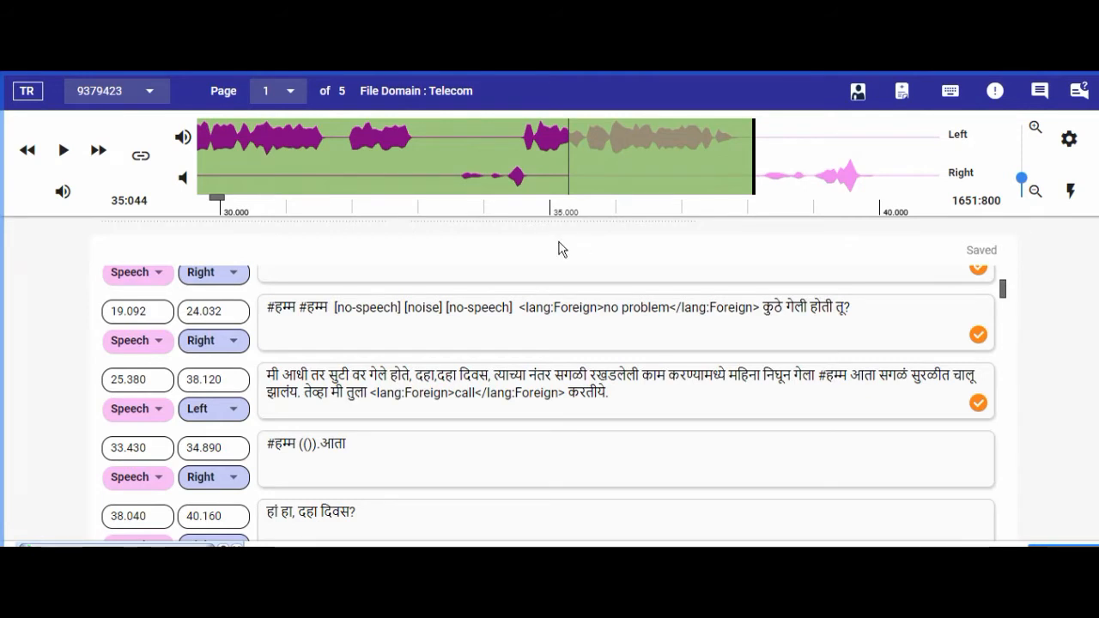
# Replay the 25.380 segment from about 32.0 s to recheck the isolated speech burst
pyautogui.click(394, 141)
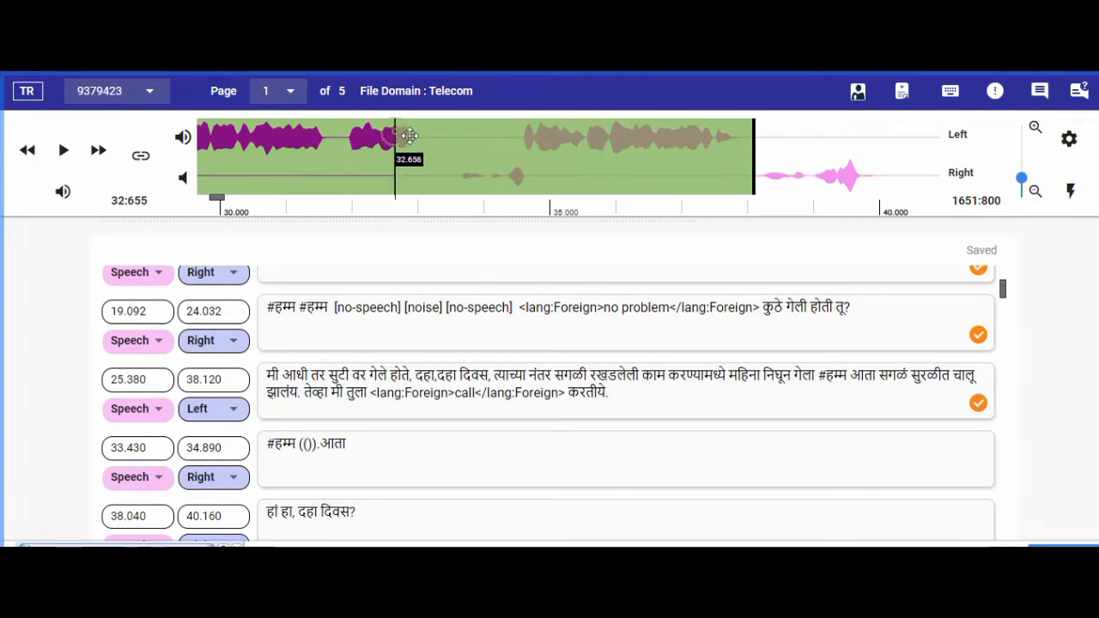
pyautogui.click(350, 149)
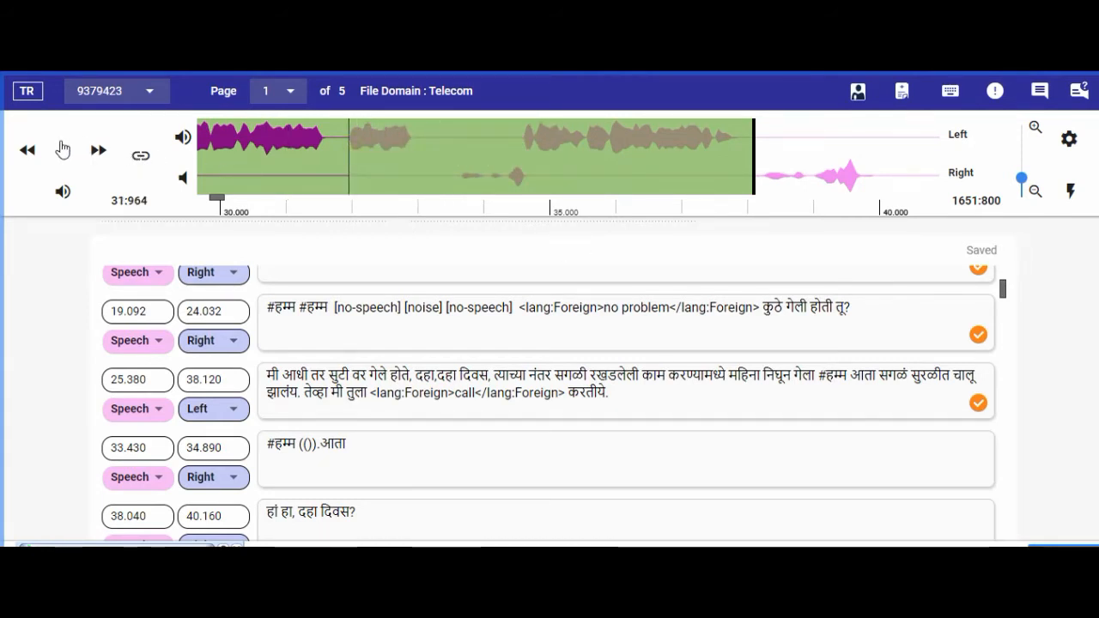
pyautogui.click(63, 151)
pyautogui.click(62, 150)
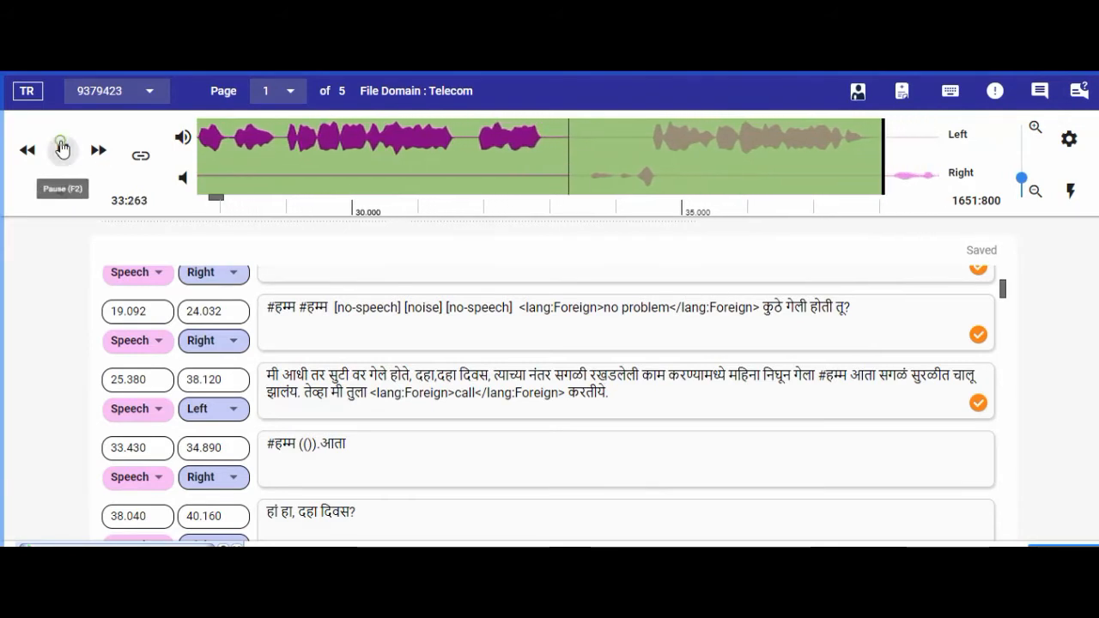
# Insert a [no-speech] tag before #हम्म in the 25.380 segment's text
pyautogui.click(815, 376)
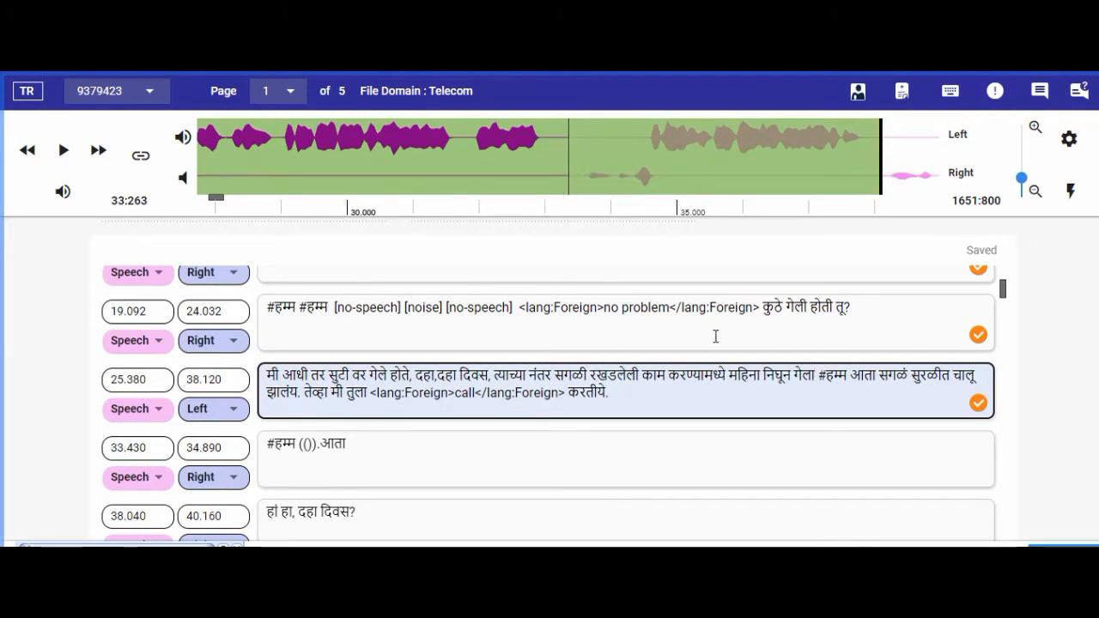
pyautogui.write('1')
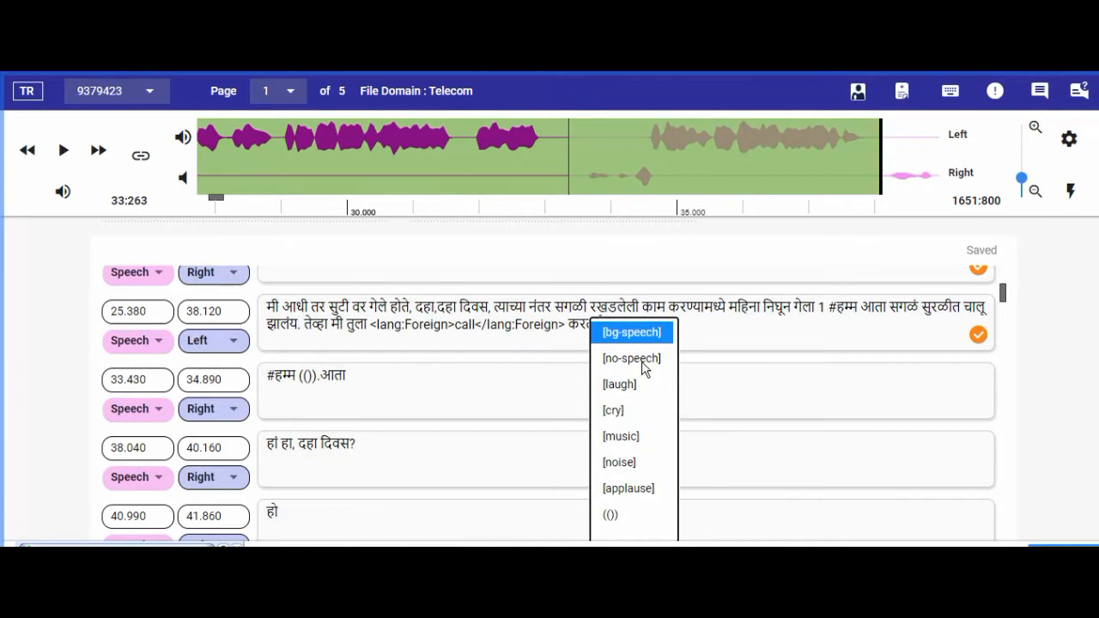
pyautogui.click(644, 361)
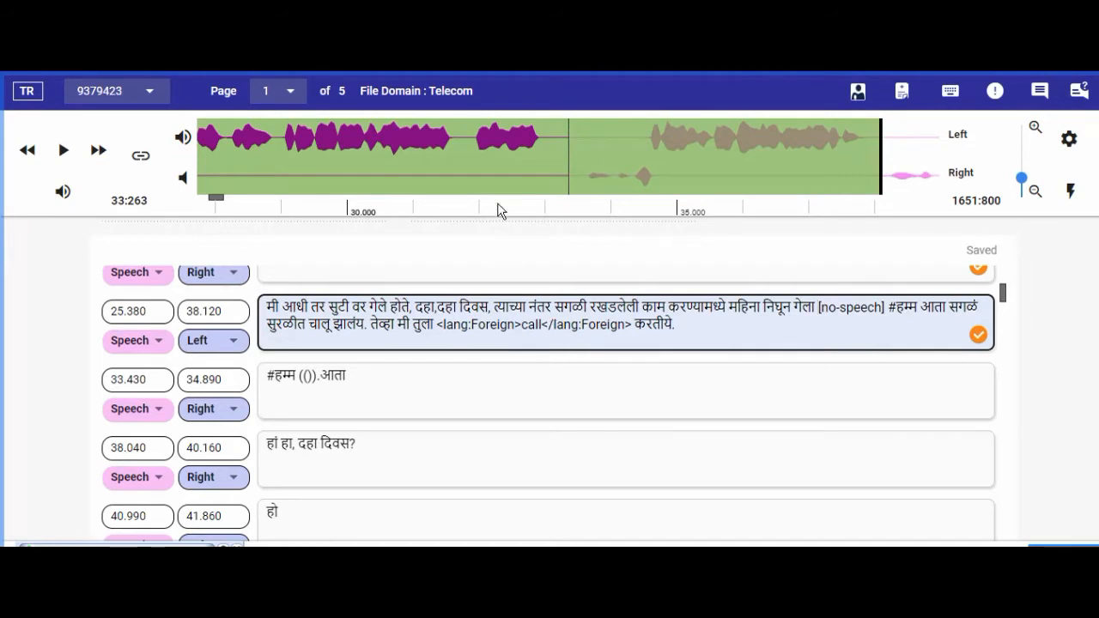
# Replay the 25.380 segment from about 34.5 s to 36.4 s, comparing it with its closing words
pyautogui.click(643, 171)
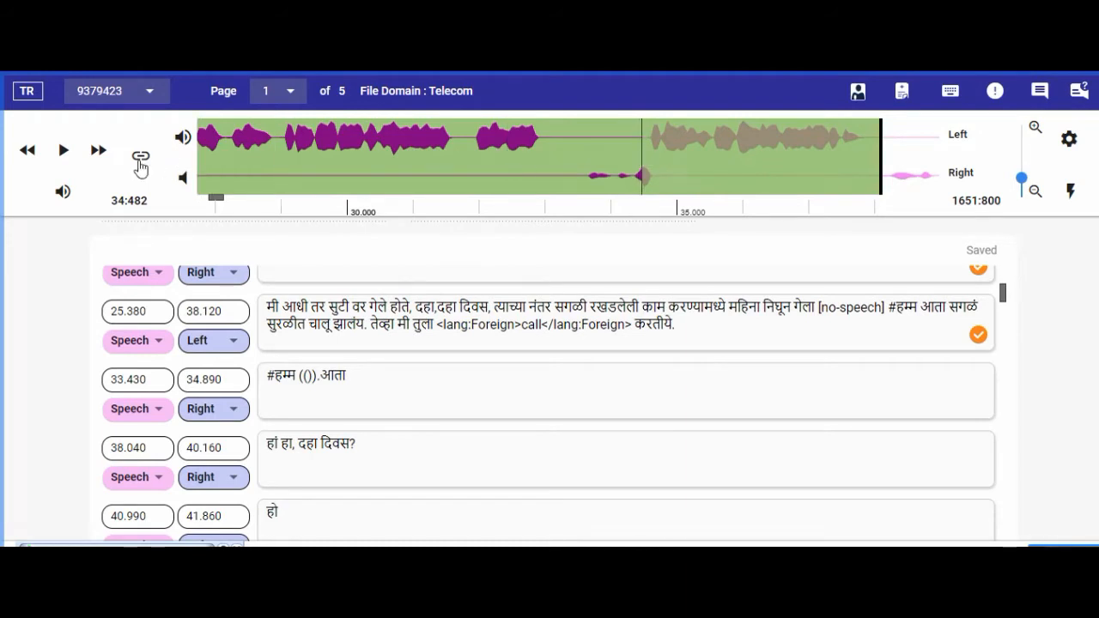
pyautogui.click(63, 151)
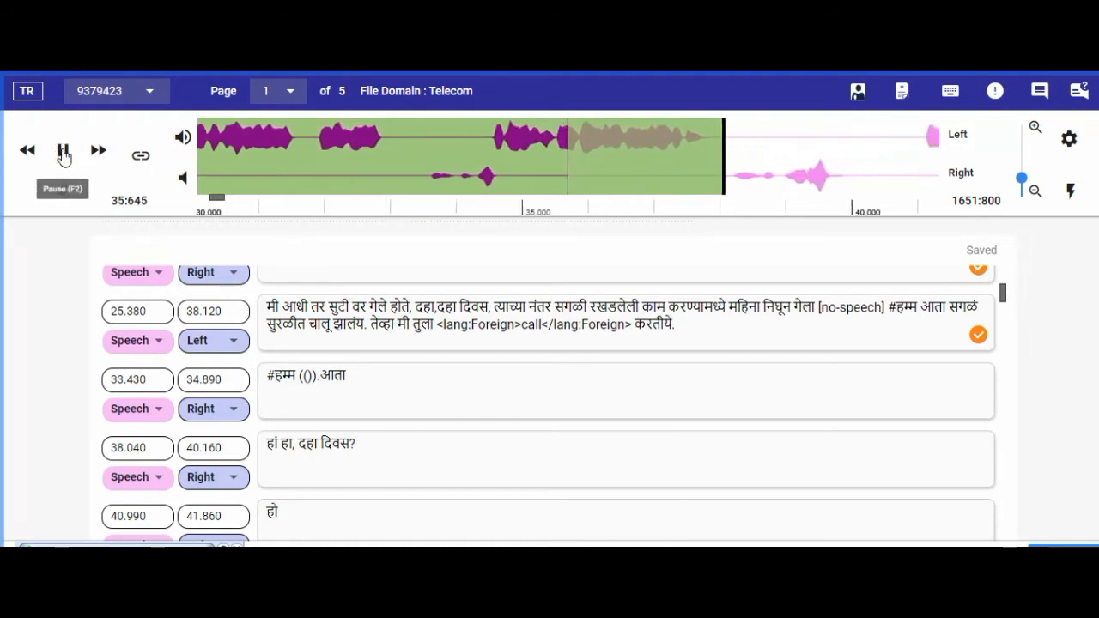
pyautogui.click(63, 151)
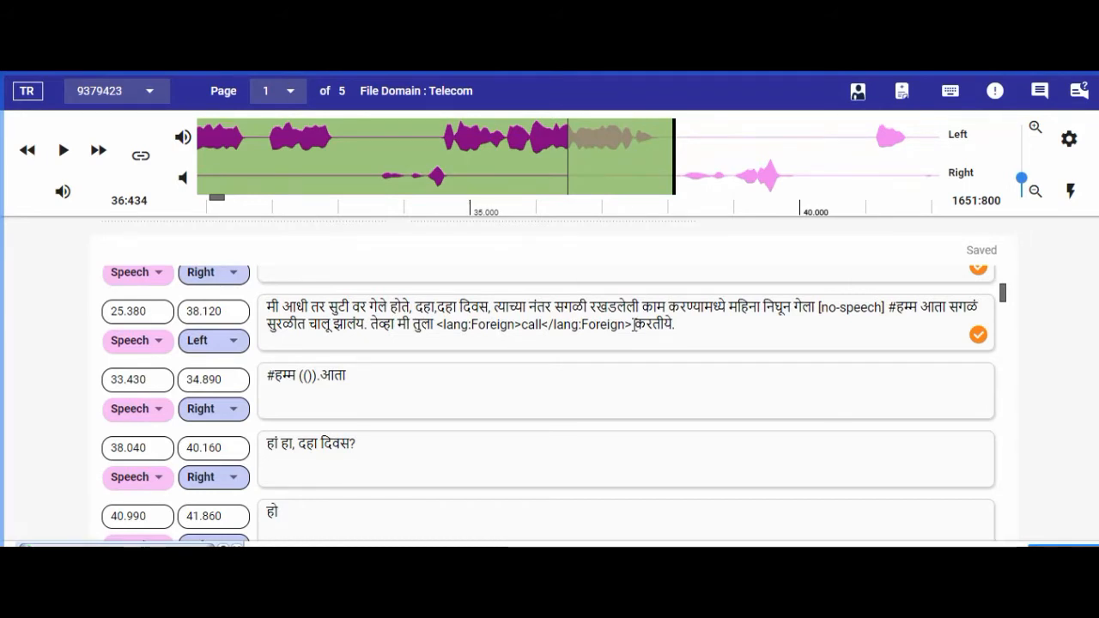
# Select the 33.430 segment and play it twice against its transcript text
pyautogui.click(362, 375)
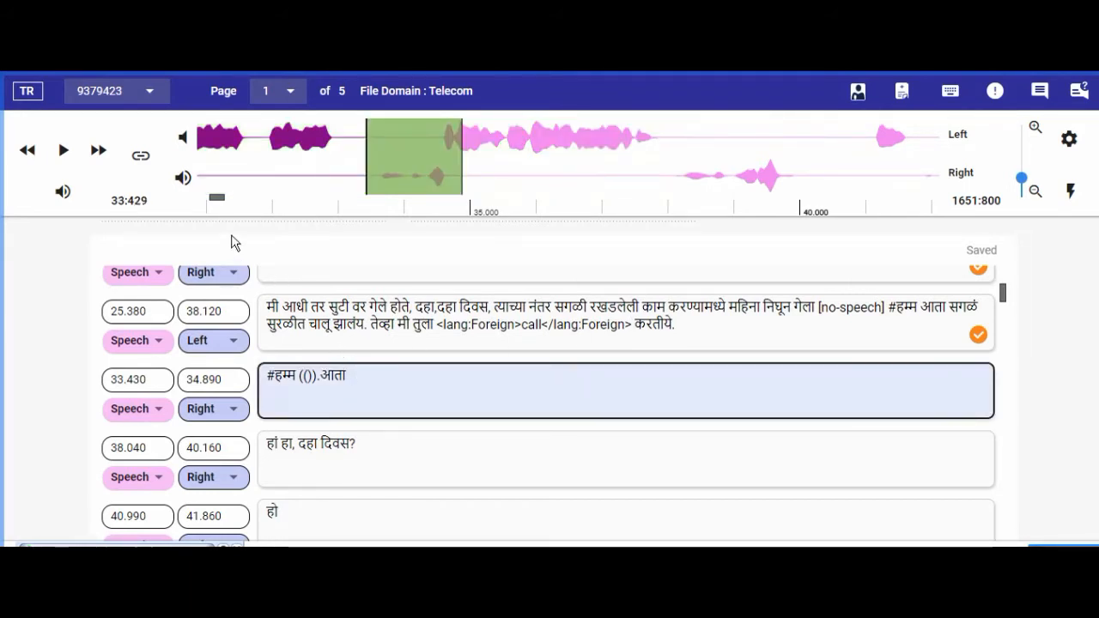
pyautogui.click(63, 151)
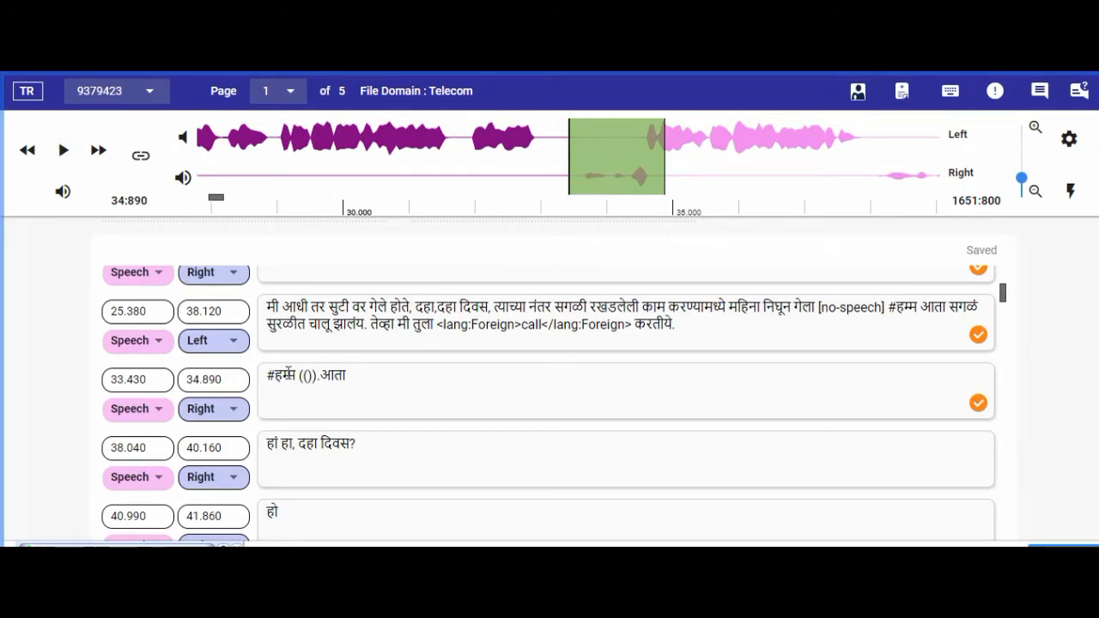
pyautogui.click(62, 151)
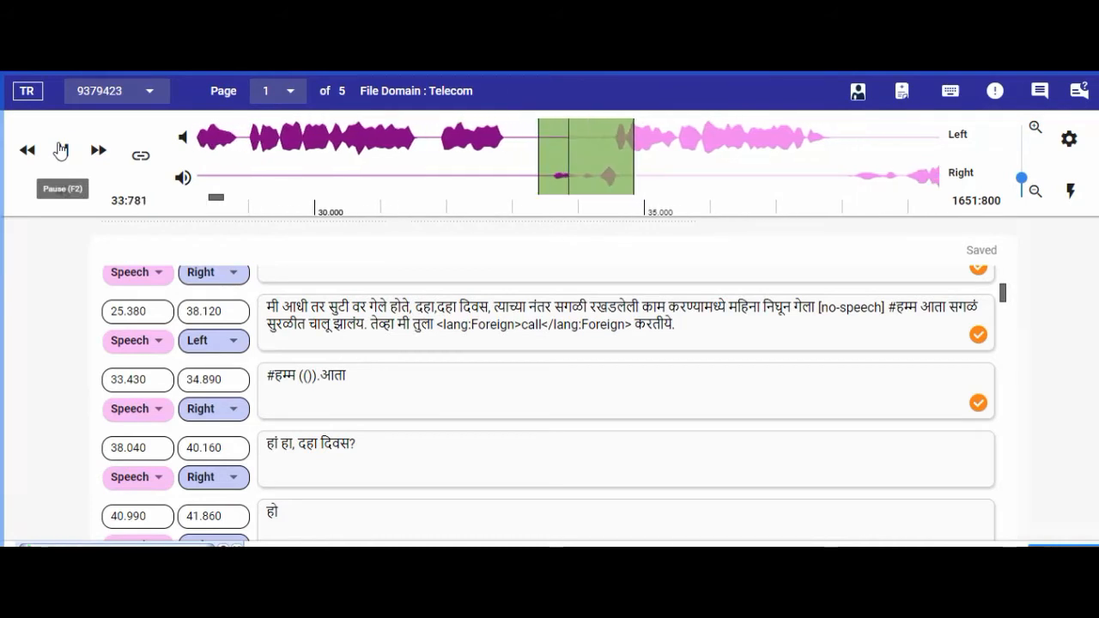
pyautogui.click(62, 150)
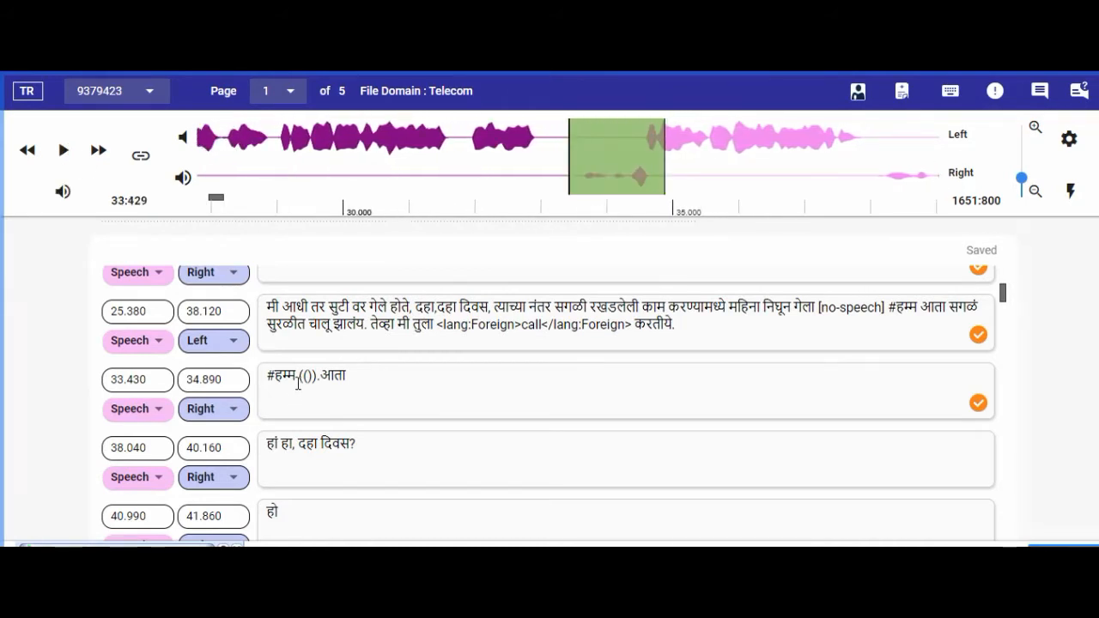
pyautogui.moveTo(296, 384); pyautogui.dragTo(404, 378)
# Select the 38.040 segment and play it to compare the audio with its text
pyautogui.scroll(-1, 417, 376)
pyautogui.click(370, 370)
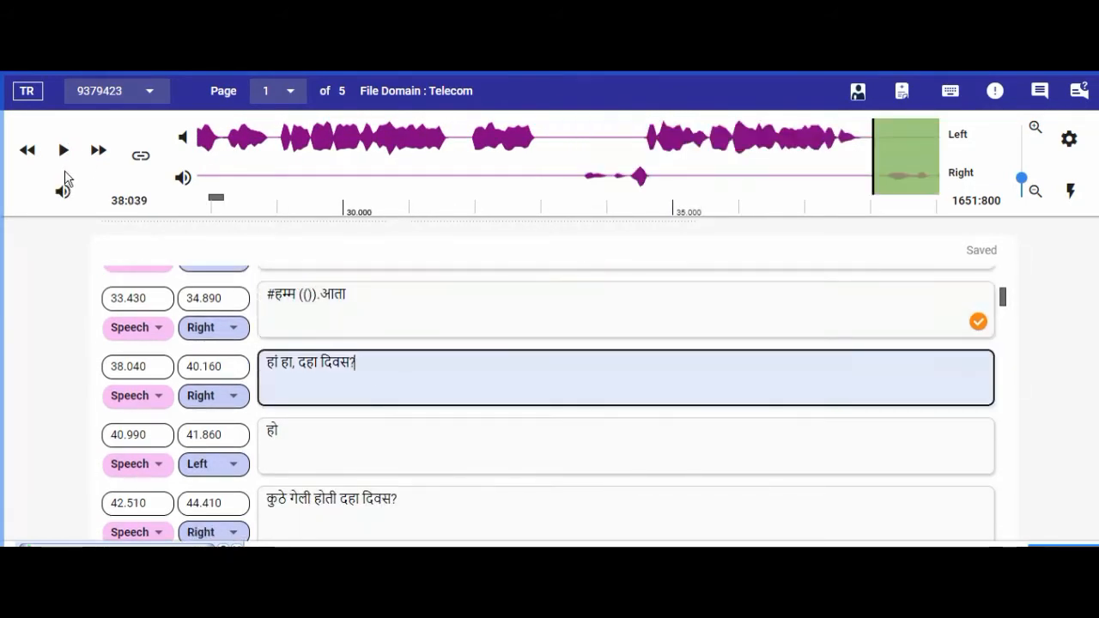
pyautogui.click(63, 150)
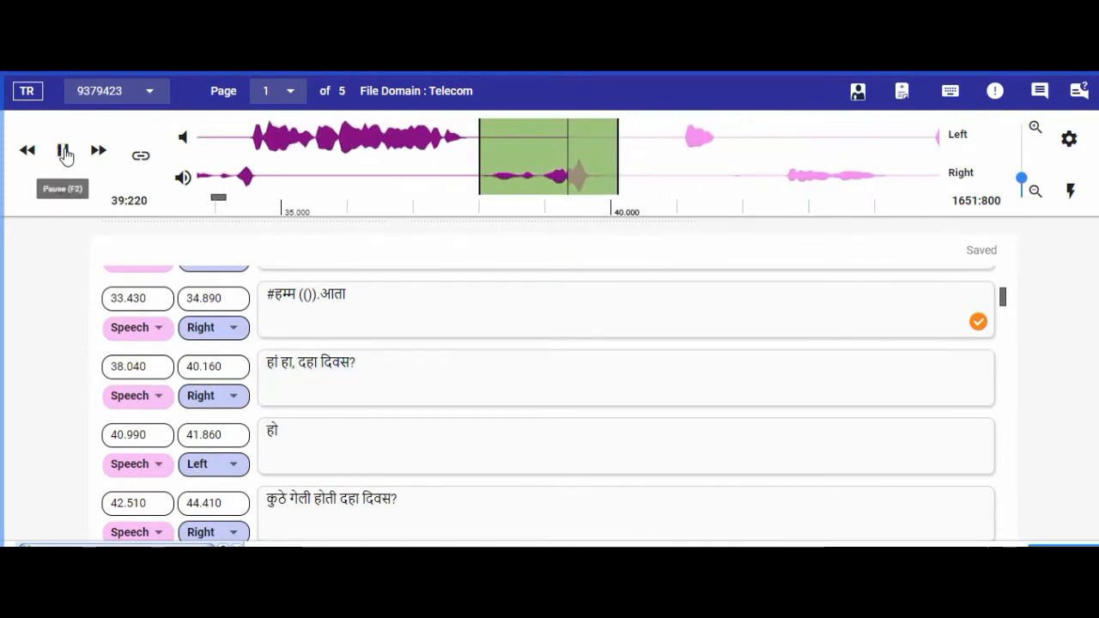
pyautogui.click(65, 153)
# Play the 40.990 segment against its text and advance to the 42.510 segment
pyautogui.click(338, 441)
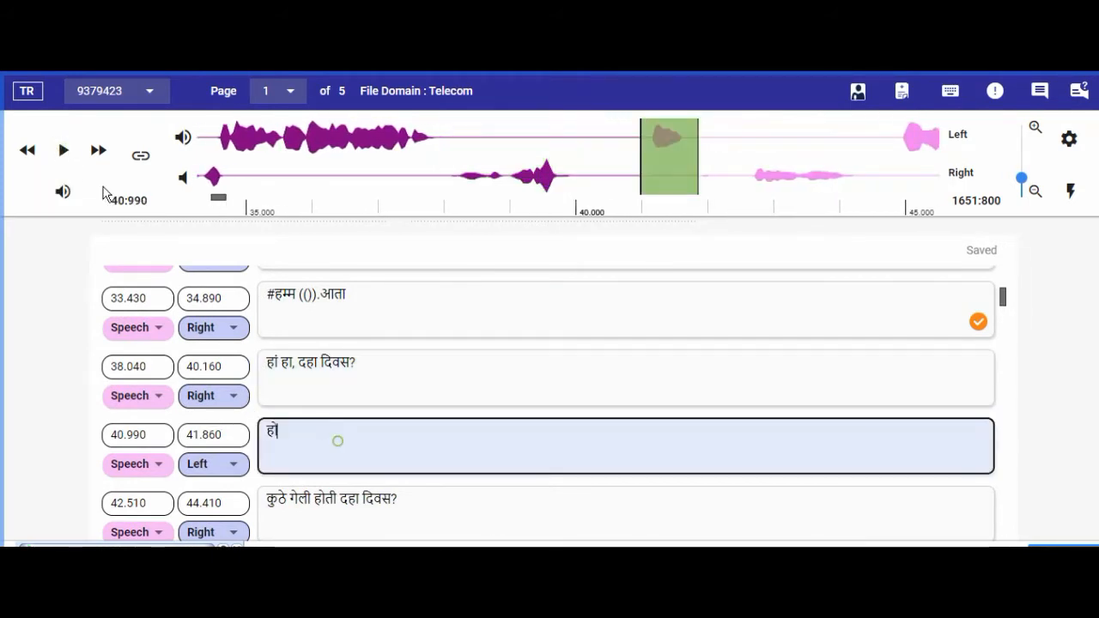
pyautogui.click(61, 158)
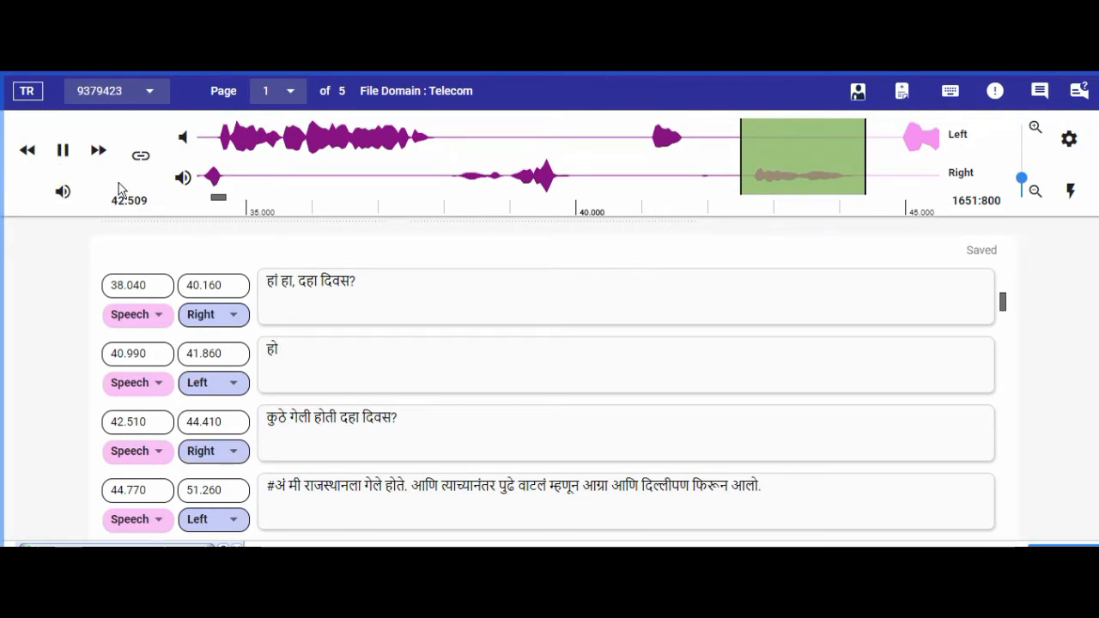
pyautogui.click(66, 153)
pyautogui.scroll(-2, 375, 343)
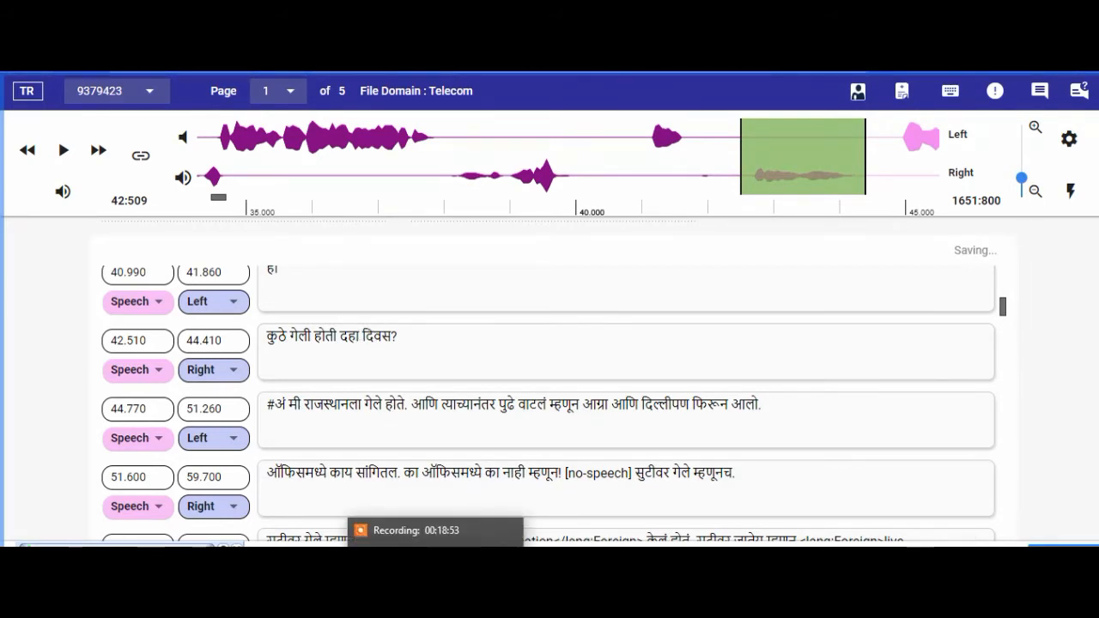
pyautogui.click(438, 601)
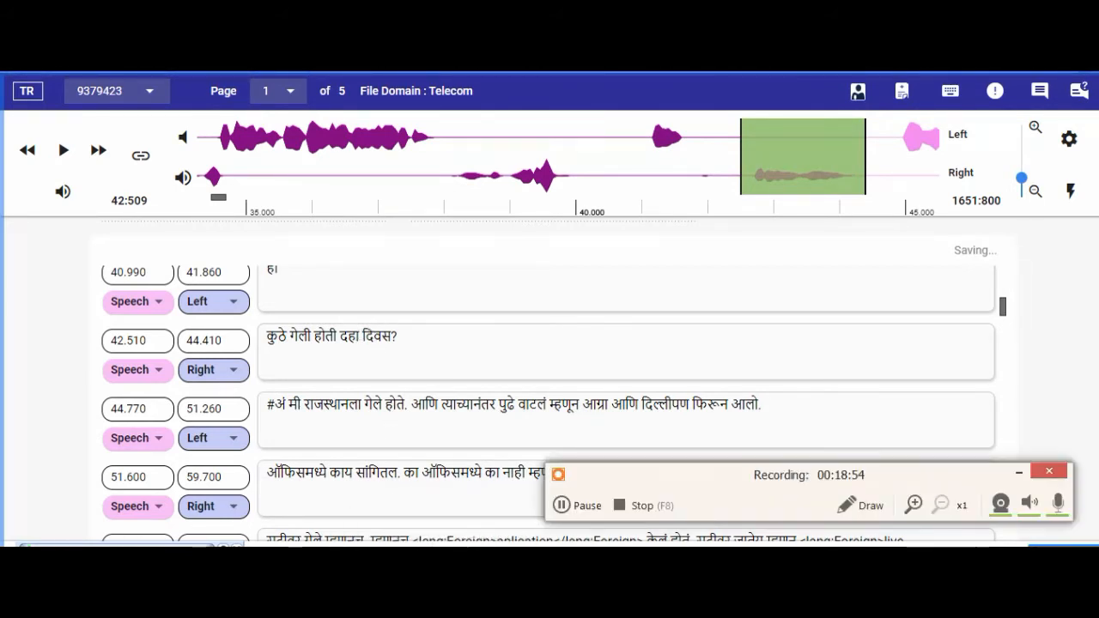
pyautogui.click(584, 507)
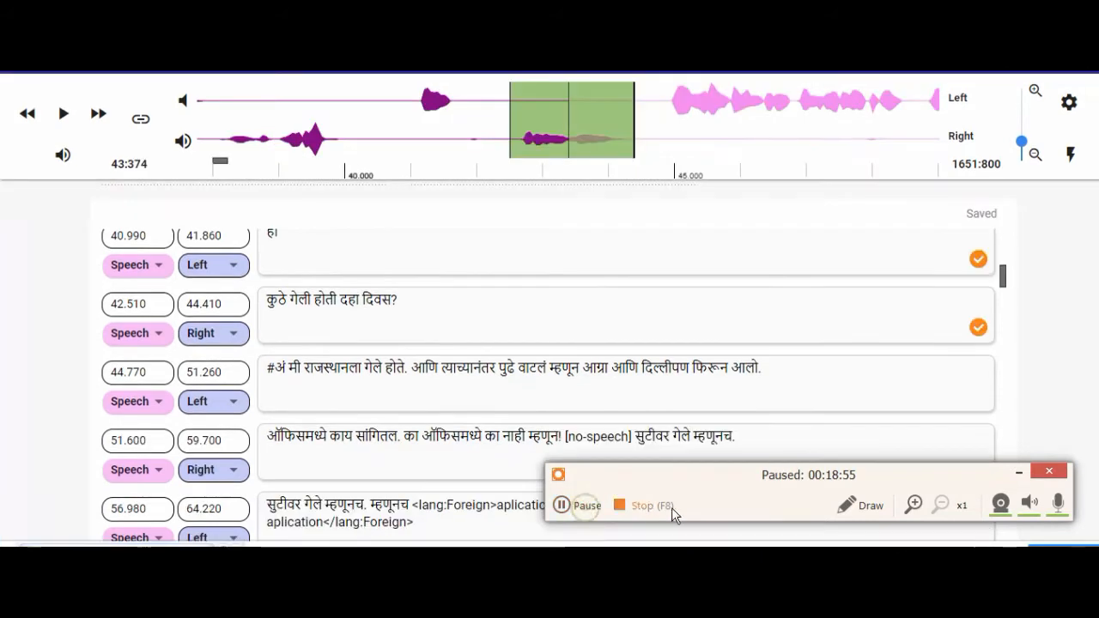
pyautogui.click(1022, 473)
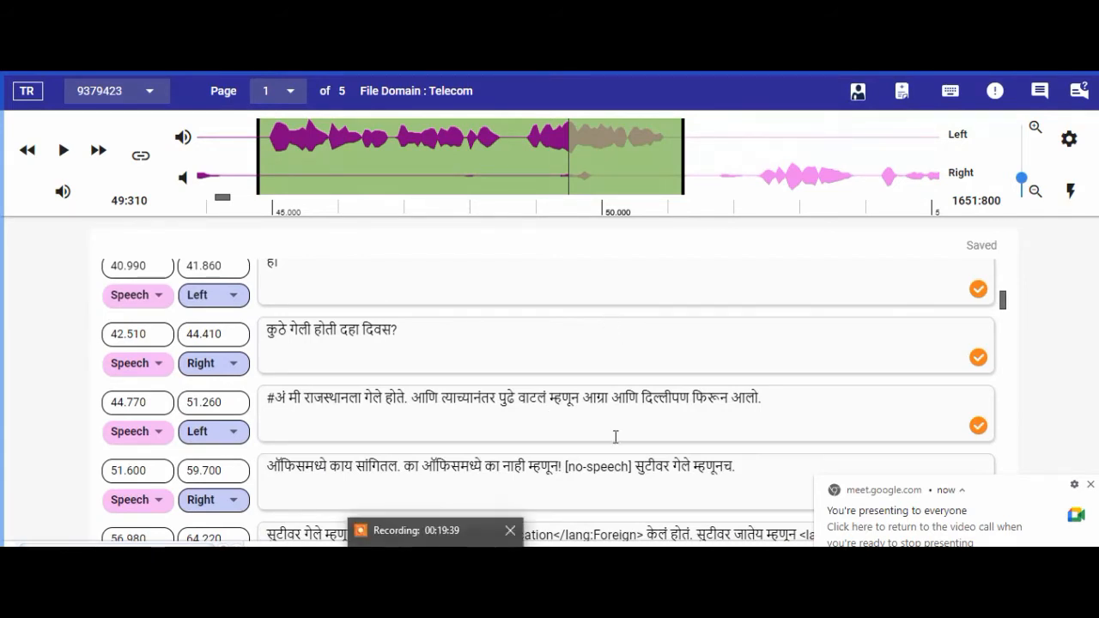
# Select the 44.770 segment and play it from its start to about 49.4 s against its text
pyautogui.scroll(-1, 662, 385)
pyautogui.click(368, 316)
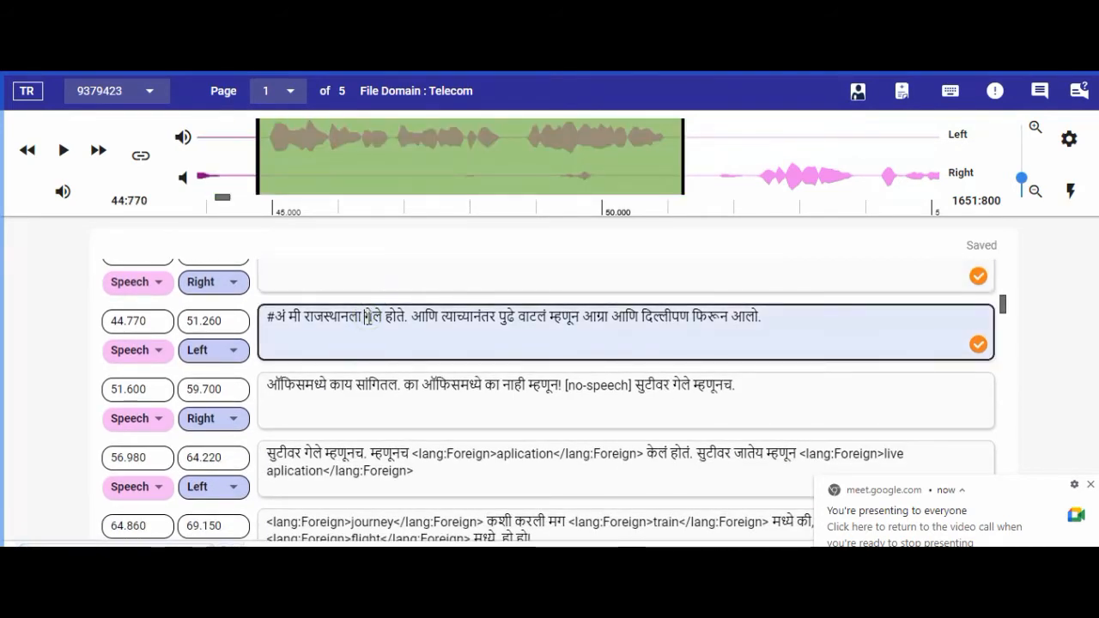
pyautogui.click(64, 156)
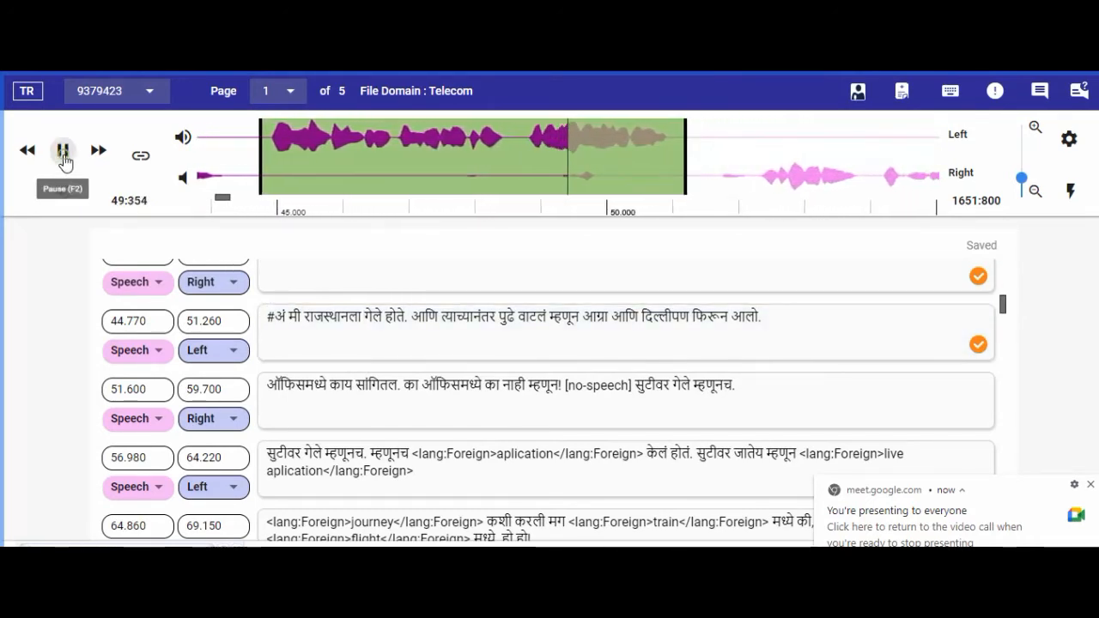
pyautogui.click(65, 161)
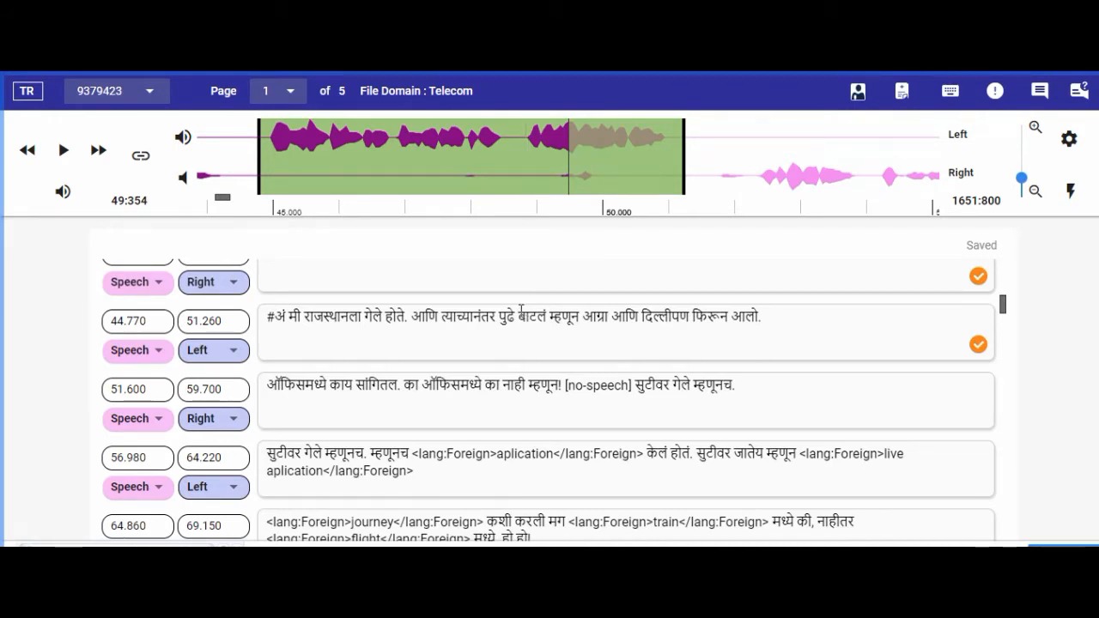
pyautogui.click(521, 313)
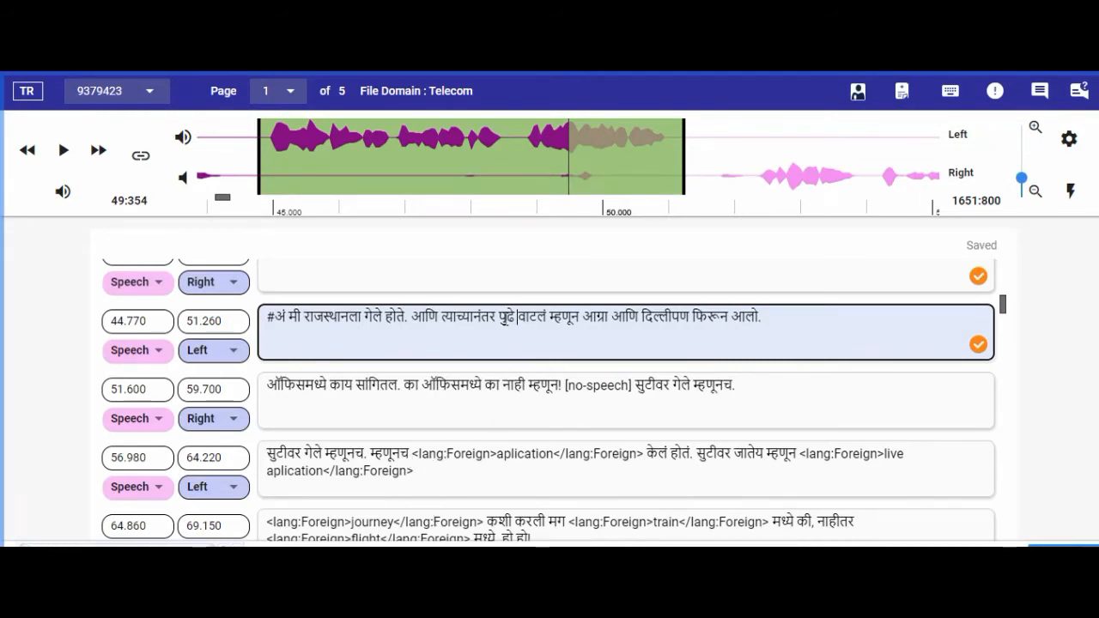
pyautogui.scroll(2, 538, 307)
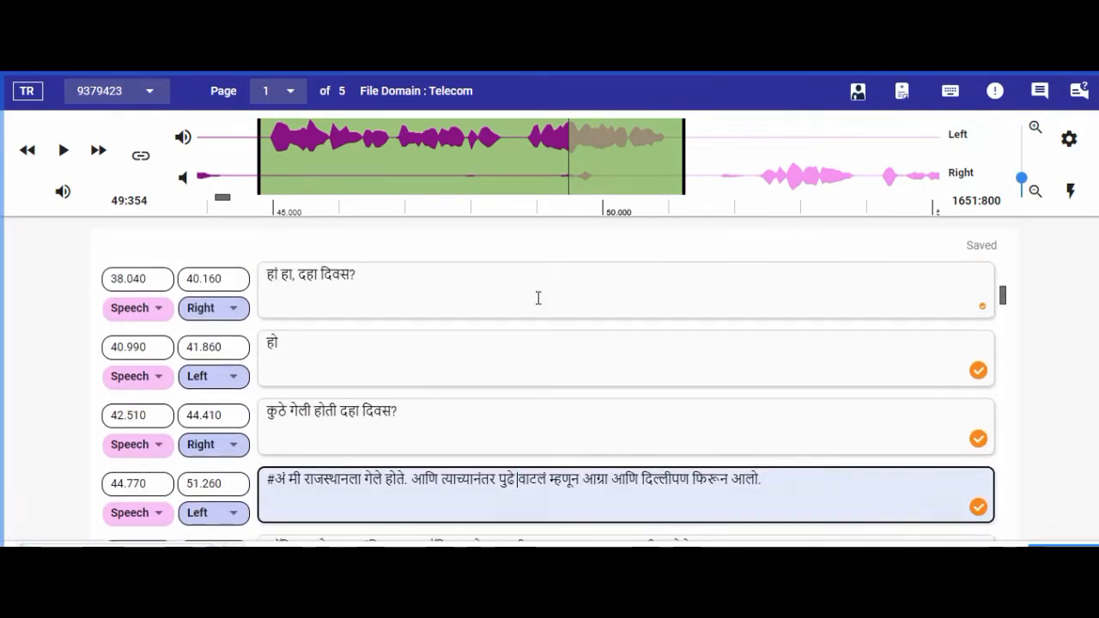
pyautogui.click(503, 341)
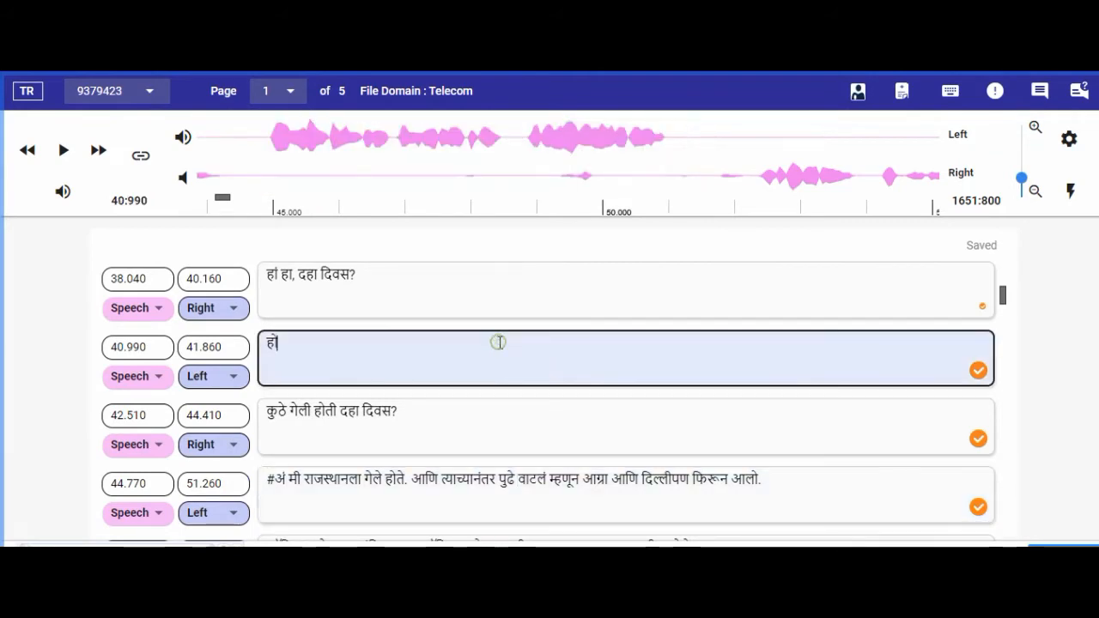
pyautogui.scroll(1, 500, 343)
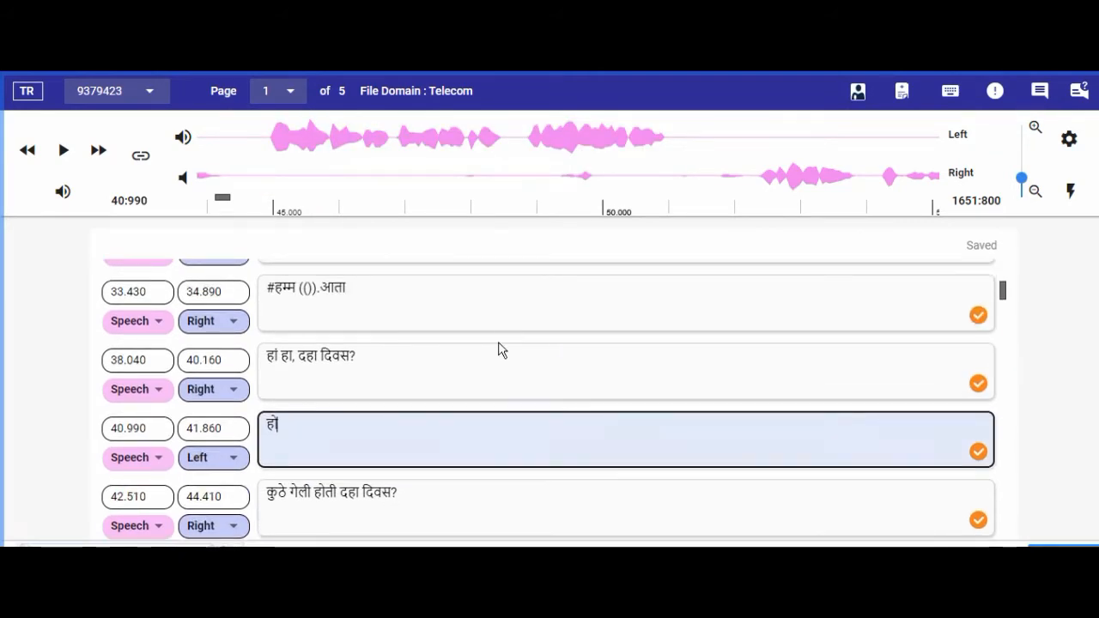
pyautogui.scroll(-1, 500, 343)
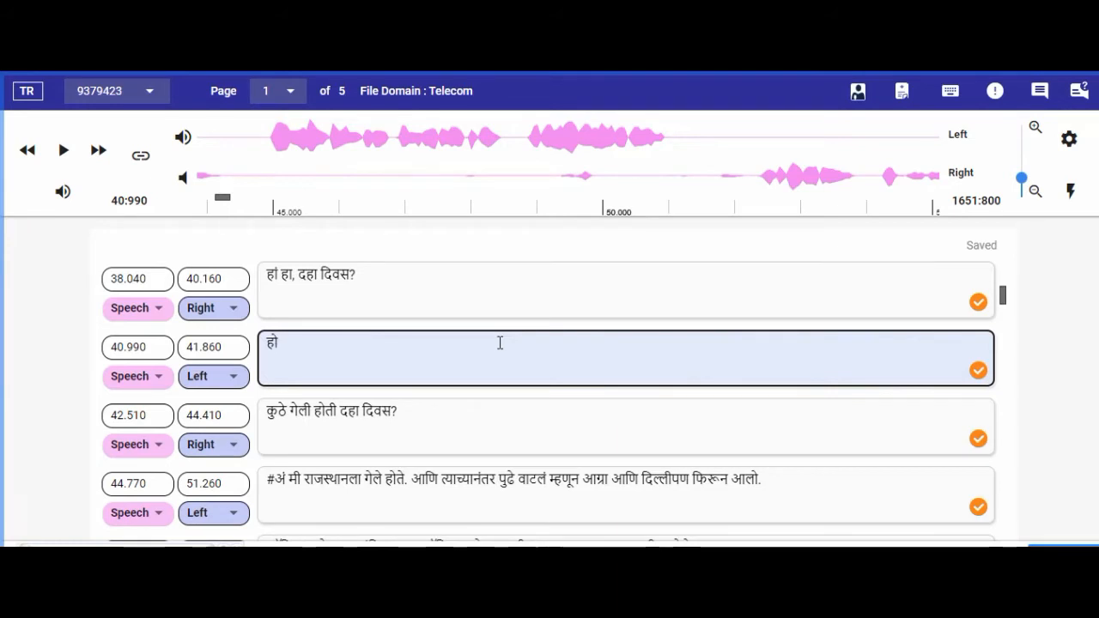
pyautogui.scroll(1, 499, 342)
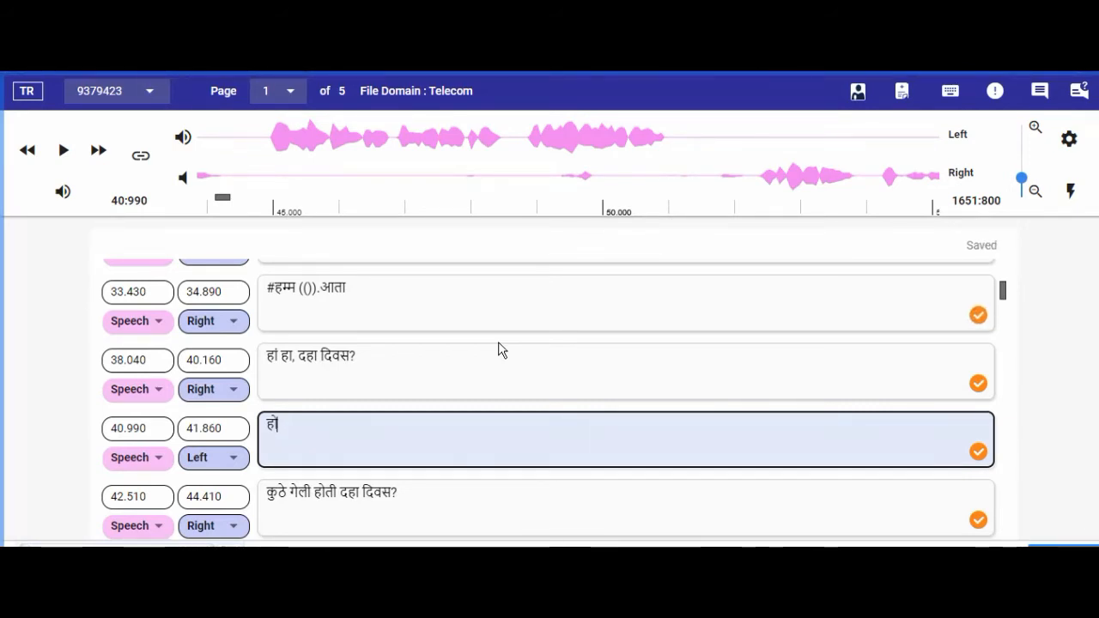
# Append an empty <lang:Foreign></lang:Foreign> tag pair after हो in the 40.990 segment
pyautogui.click(337, 430)
pyautogui.write('3')
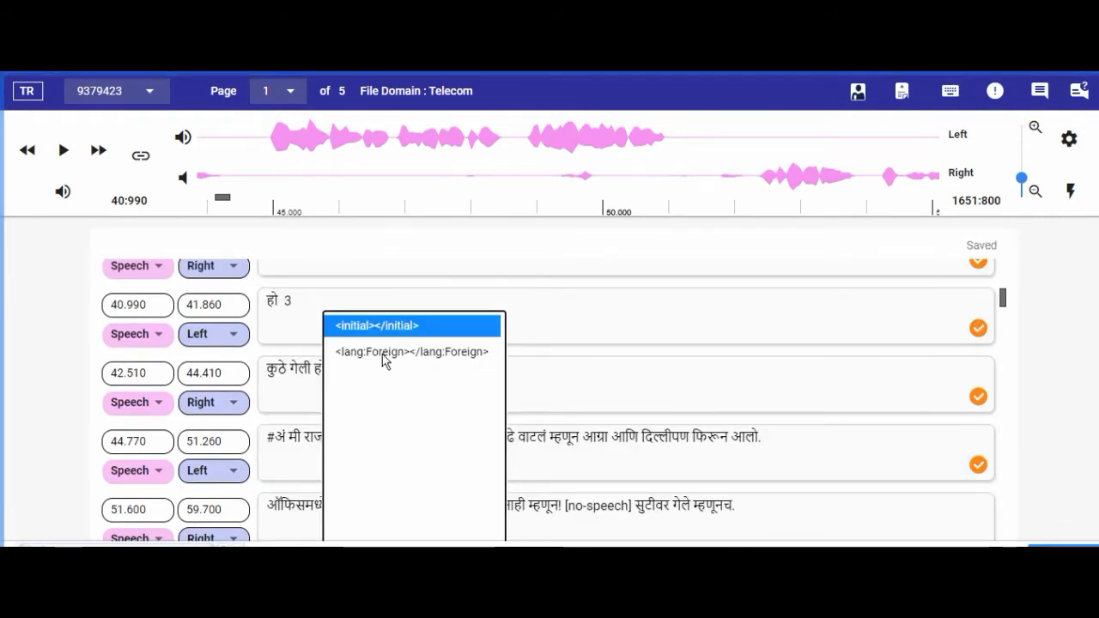
pyautogui.click(384, 353)
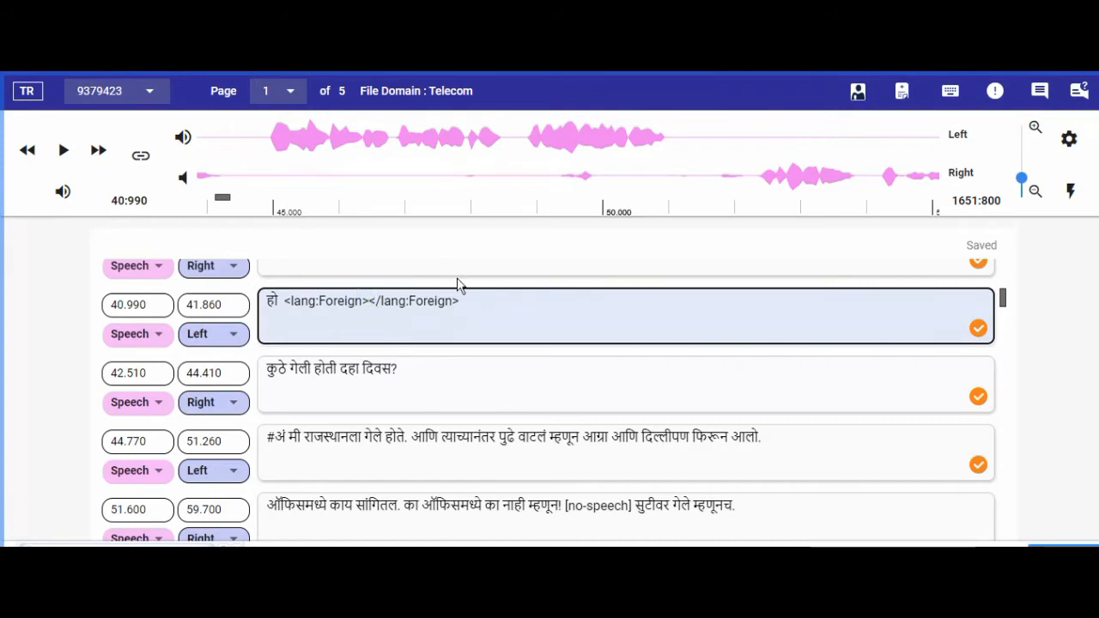
# Nest an <initial> tag pair containing RBI inside the Foreign tag, with no space between the two closing tags
pyautogui.write('3')
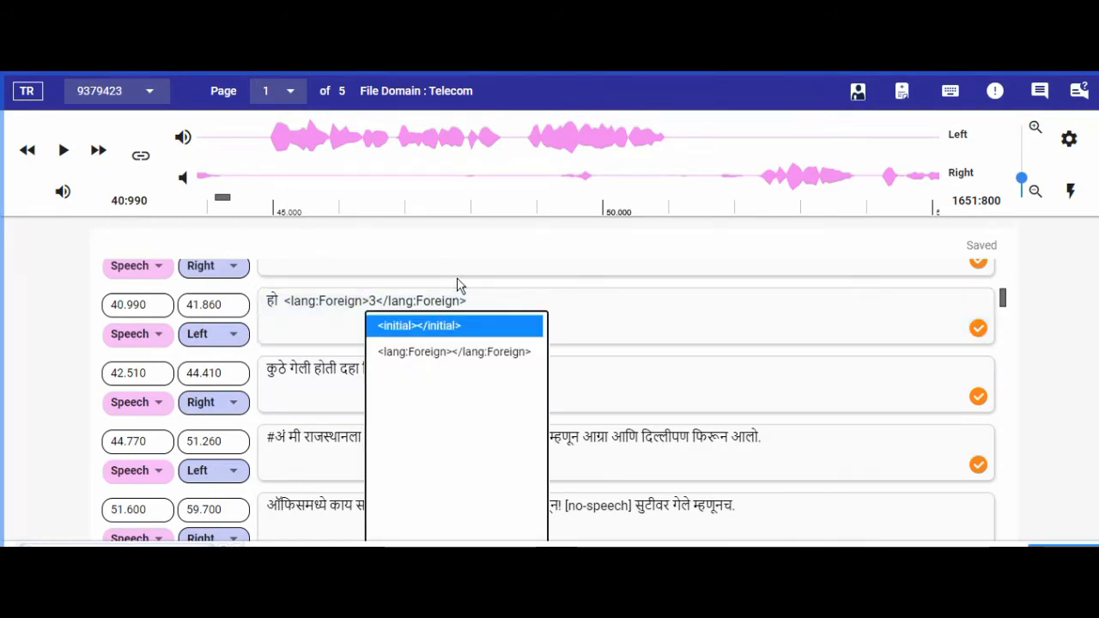
pyautogui.click(412, 327)
pyautogui.click(414, 299)
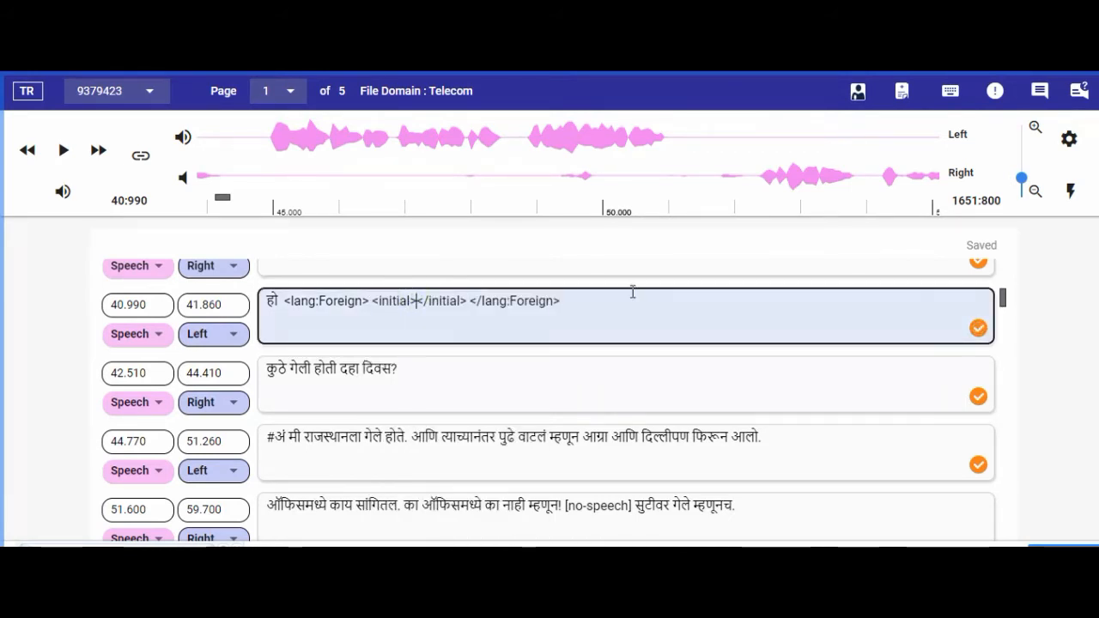
pyautogui.write('RBI')
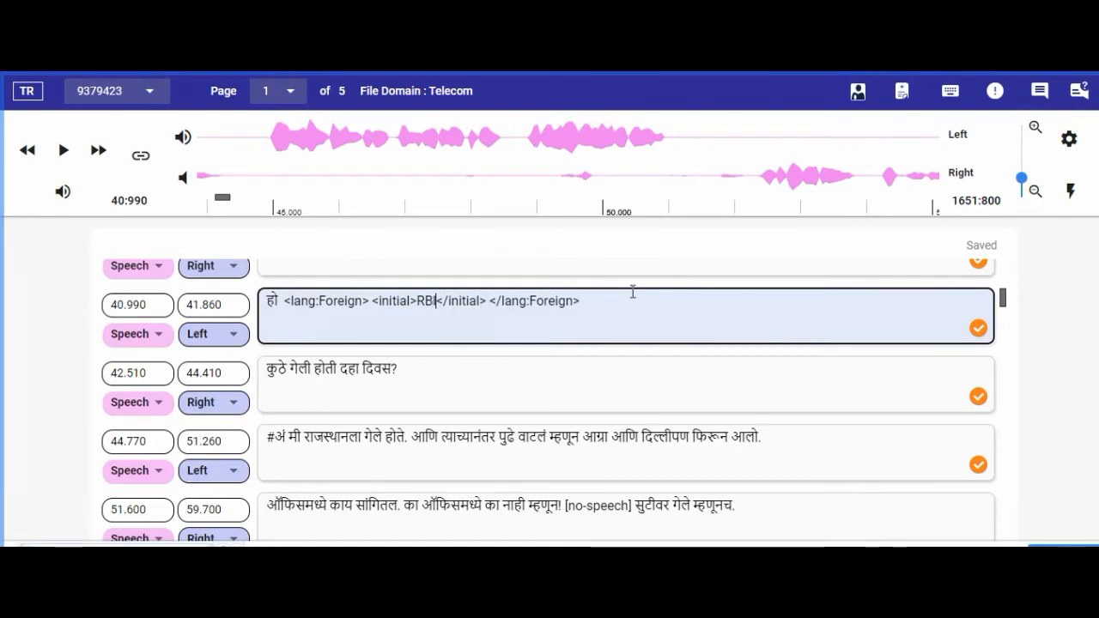
pyautogui.click(490, 297)
pyautogui.press('BackSpace')
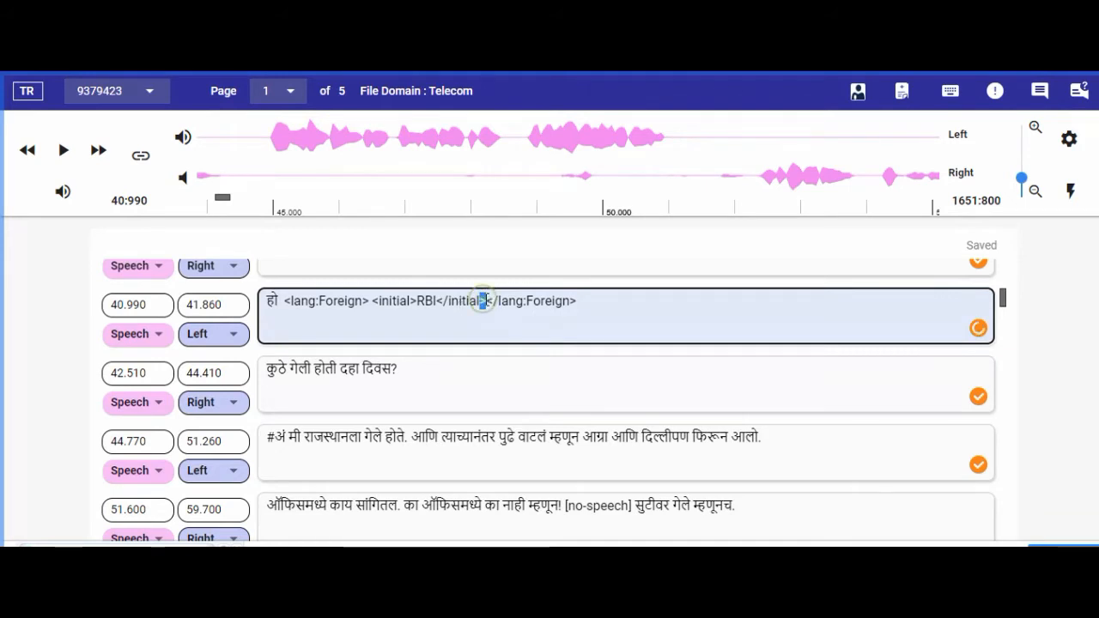
# Replace the initial-tagged RBI inside the Foreign tag pair of the 40.990 segment with the plain word SIM
pyautogui.doubleClick(424, 301)
pyautogui.click(464, 300)
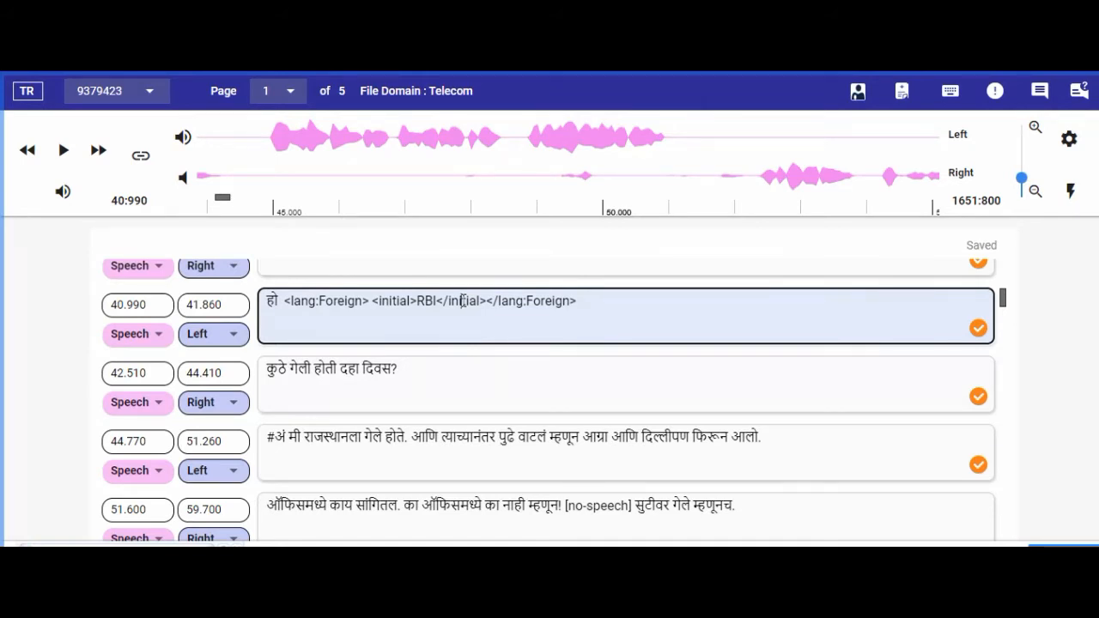
pyautogui.moveTo(595, 299); pyautogui.dragTo(285, 301)
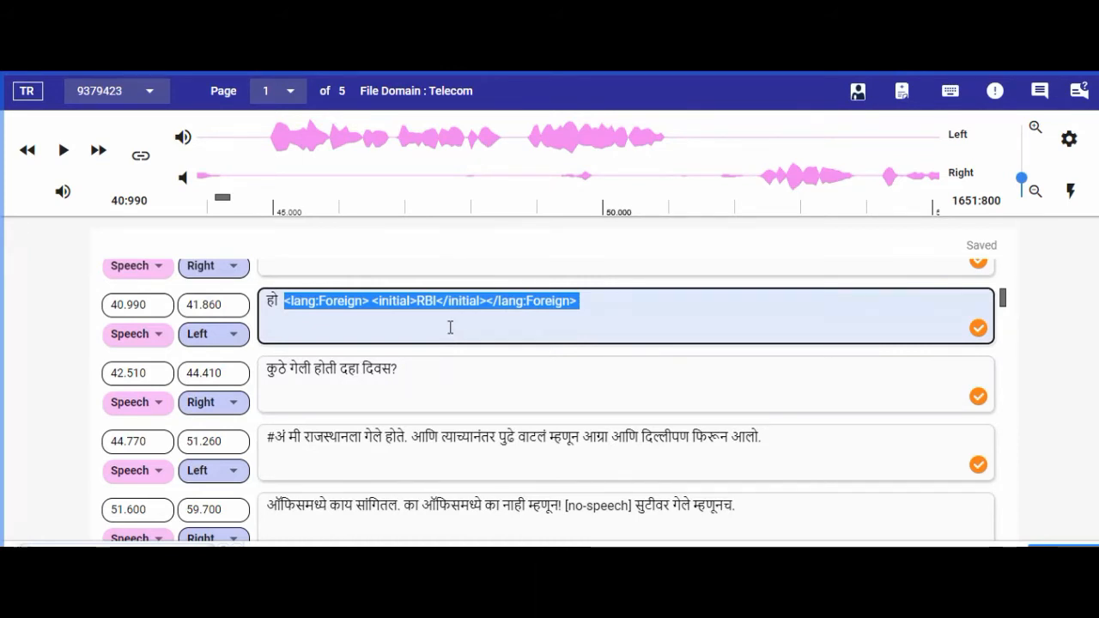
pyautogui.click(462, 311)
pyautogui.moveTo(487, 301); pyautogui.dragTo(373, 306)
pyautogui.press('BackSpace')
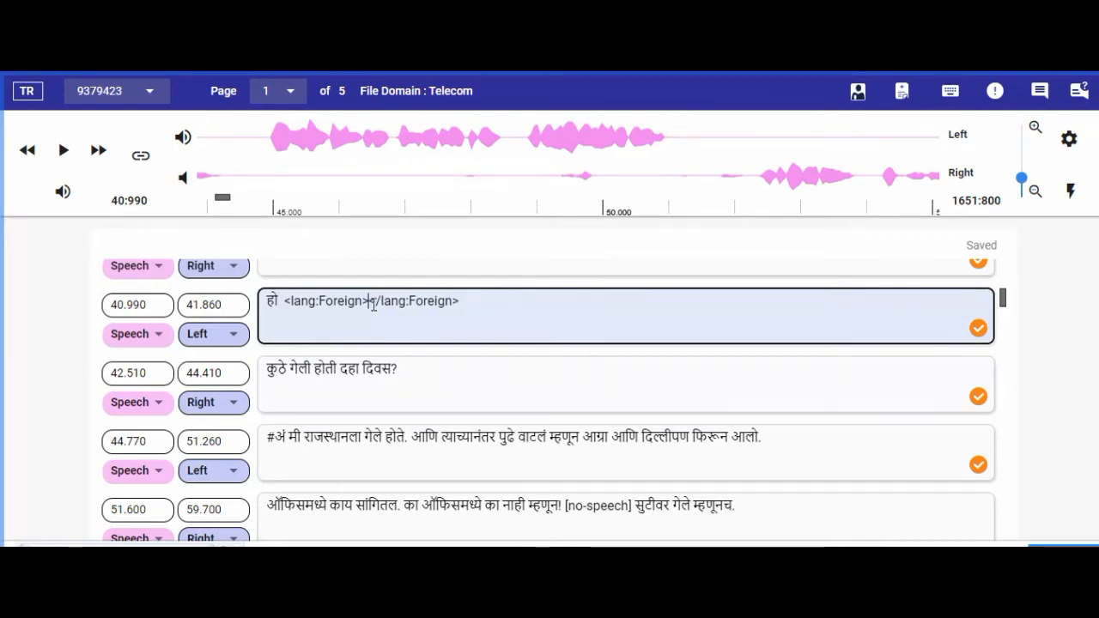
pyautogui.write('SIM')
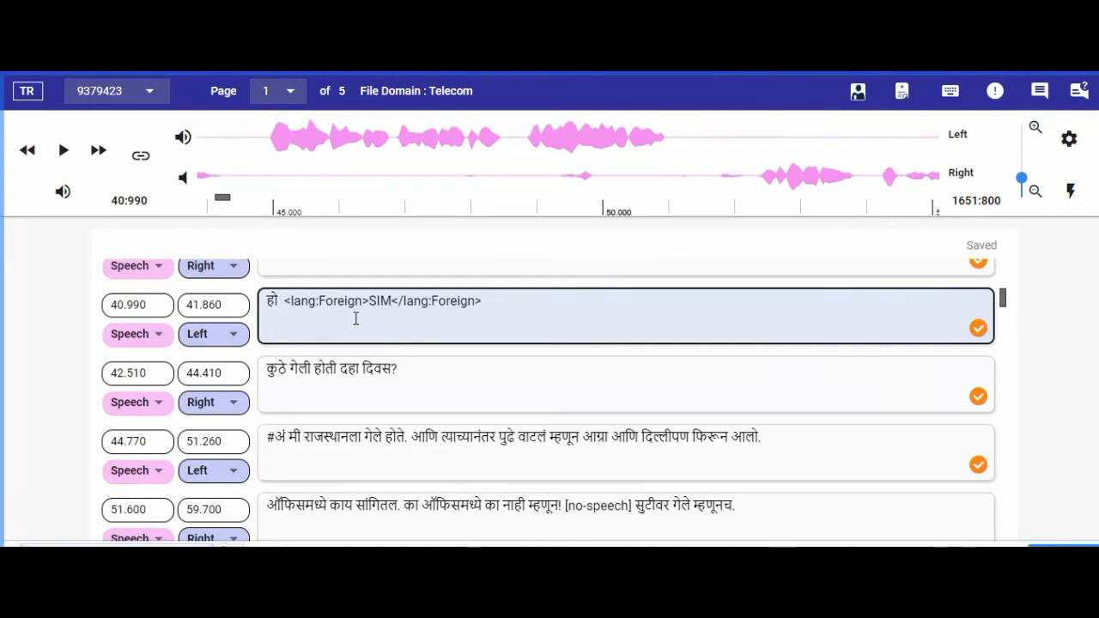
# Extend the Foreign-tagged word in the 40.990 segment to read SIM card
pyautogui.scroll(1, 355, 319)
pyautogui.scroll(-1, 387, 409)
pyautogui.moveTo(369, 301); pyautogui.dragTo(393, 305)
pyautogui.click(394, 305)
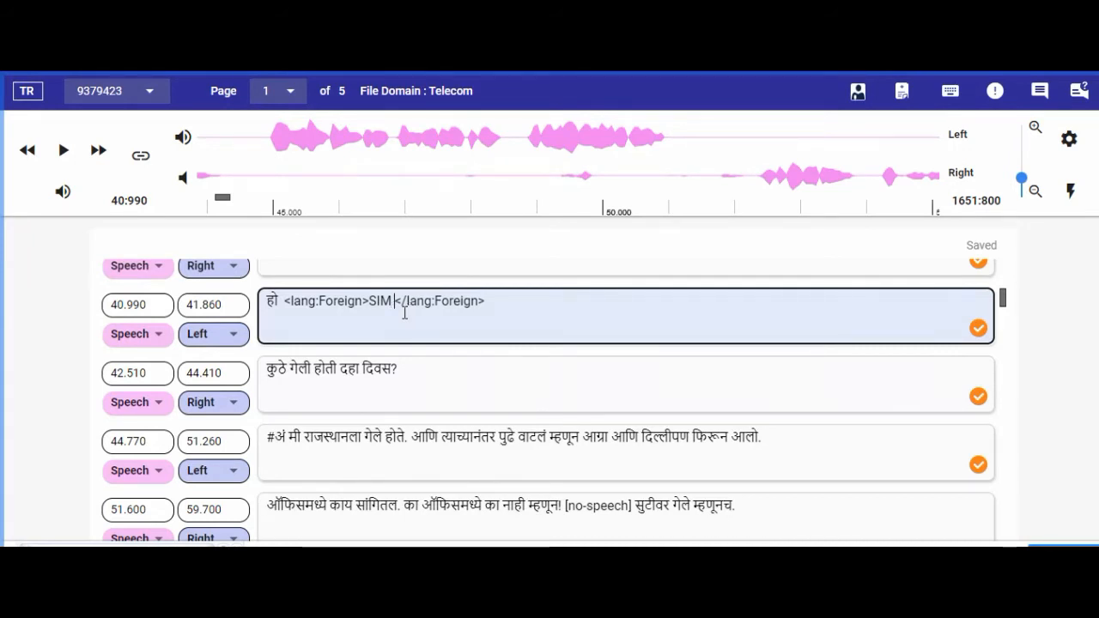
pyautogui.write('c')
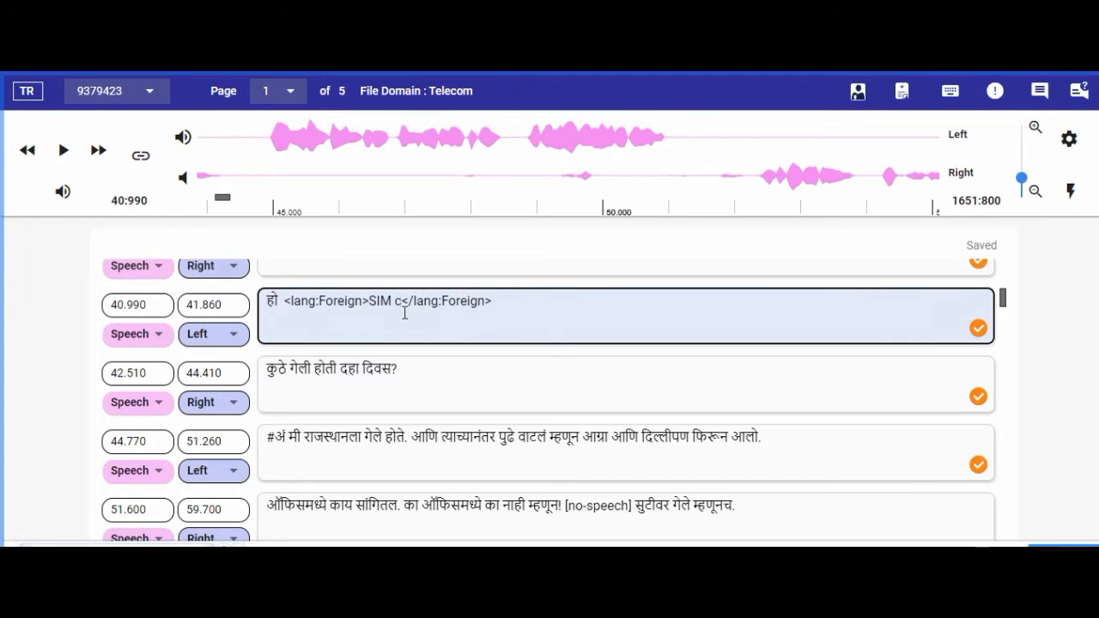
pyautogui.write('ard')
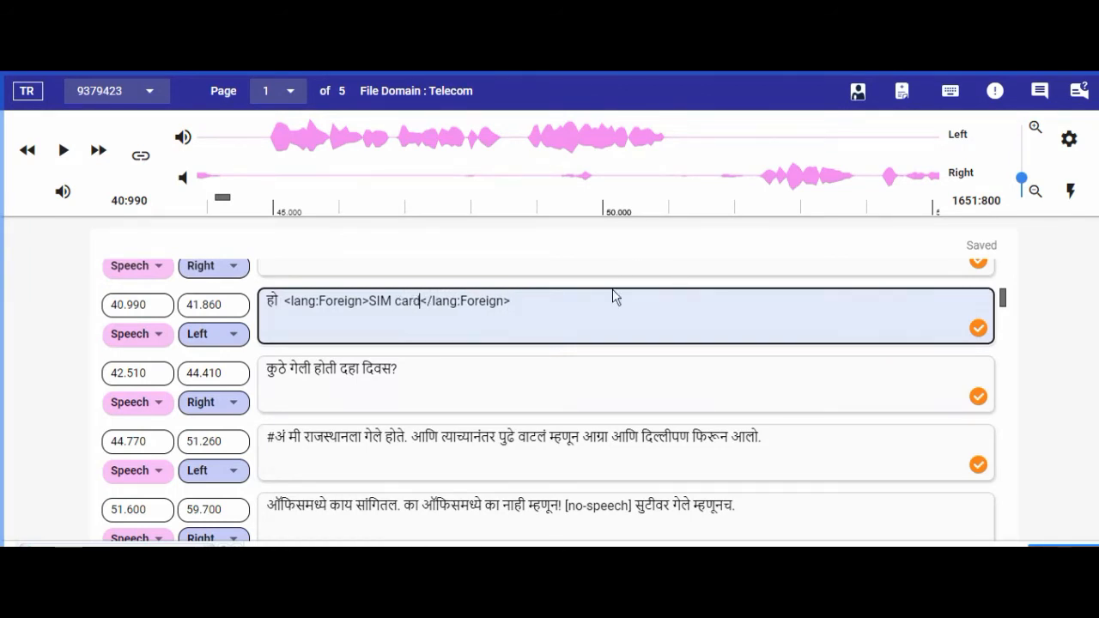
# Replace the whole tagged SIM card example after हो with an empty <lang:Foreign></lang:Foreign> tag pair
pyautogui.click(610, 294)
pyautogui.moveTo(554, 301); pyautogui.dragTo(285, 300)
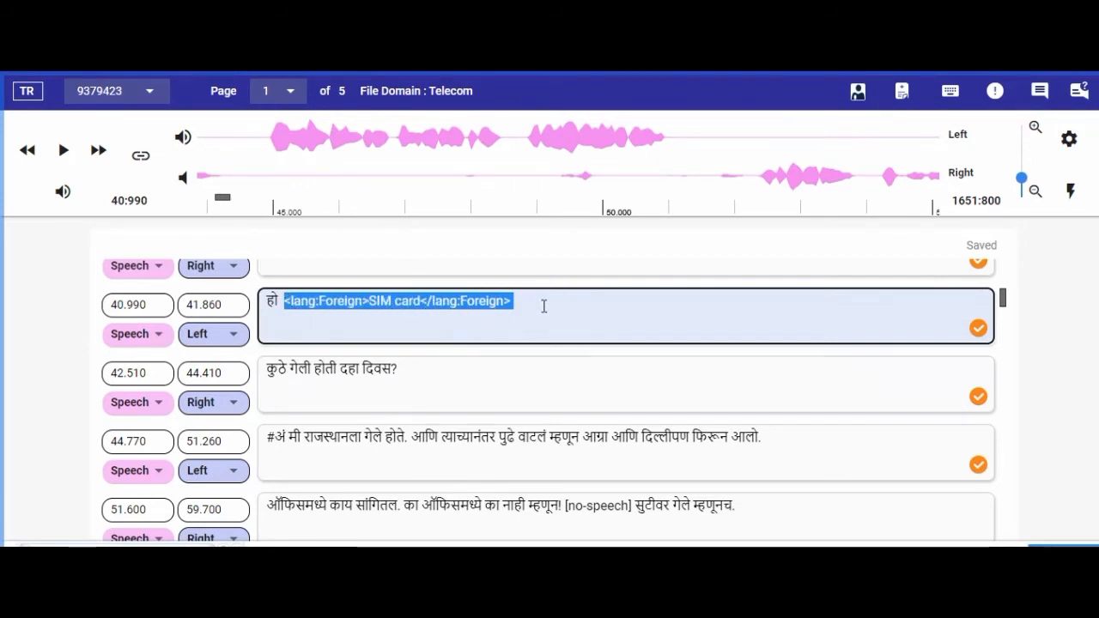
pyautogui.press('BackSpace')
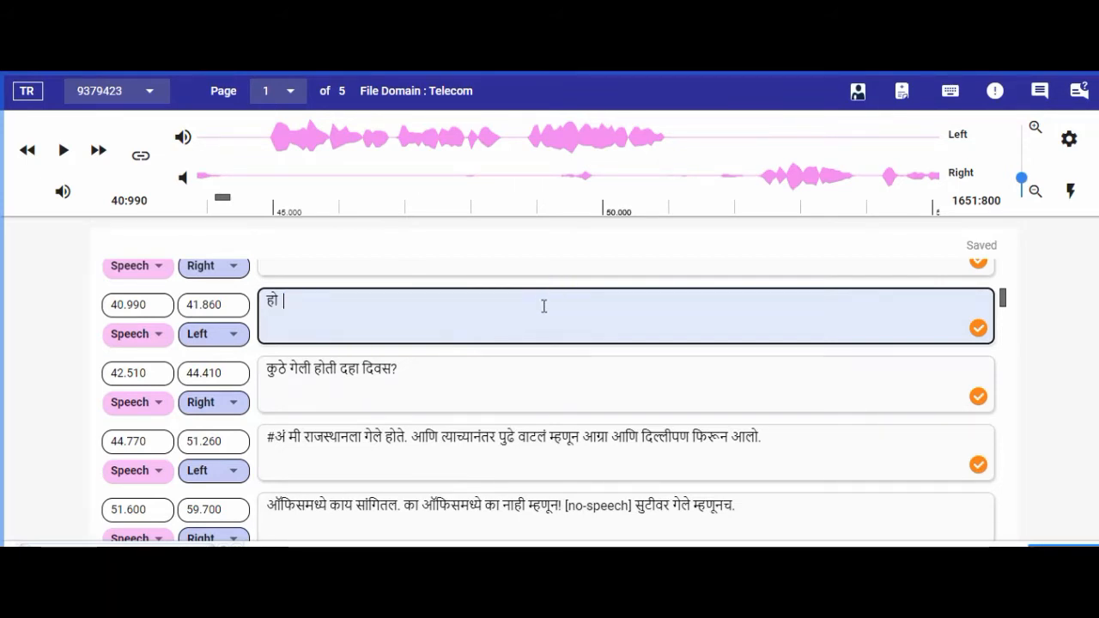
pyautogui.write('3')
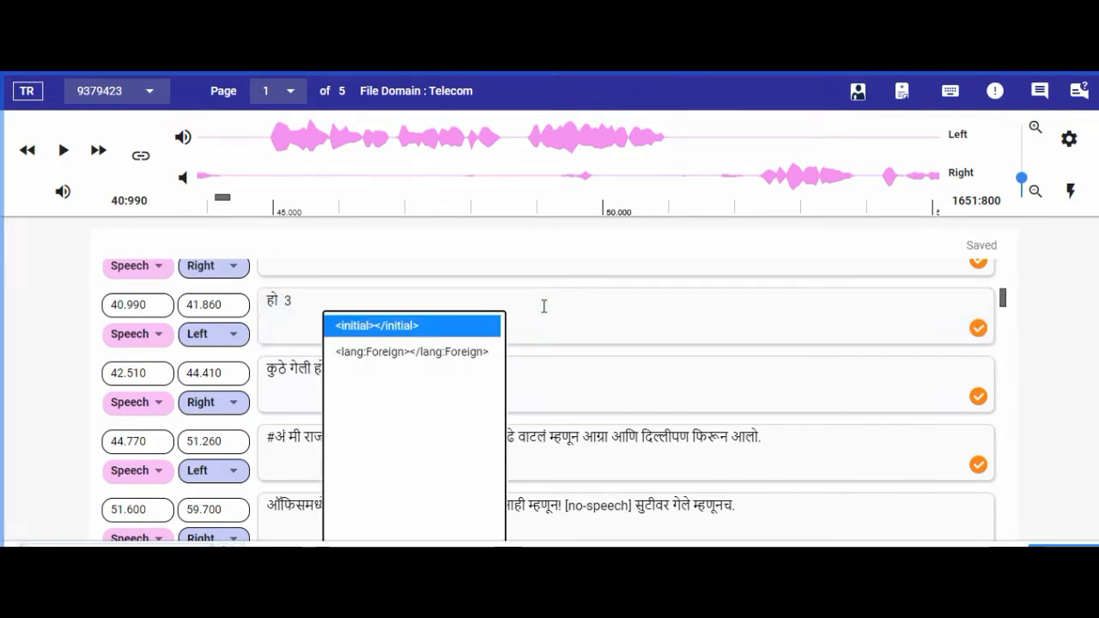
pyautogui.click(368, 357)
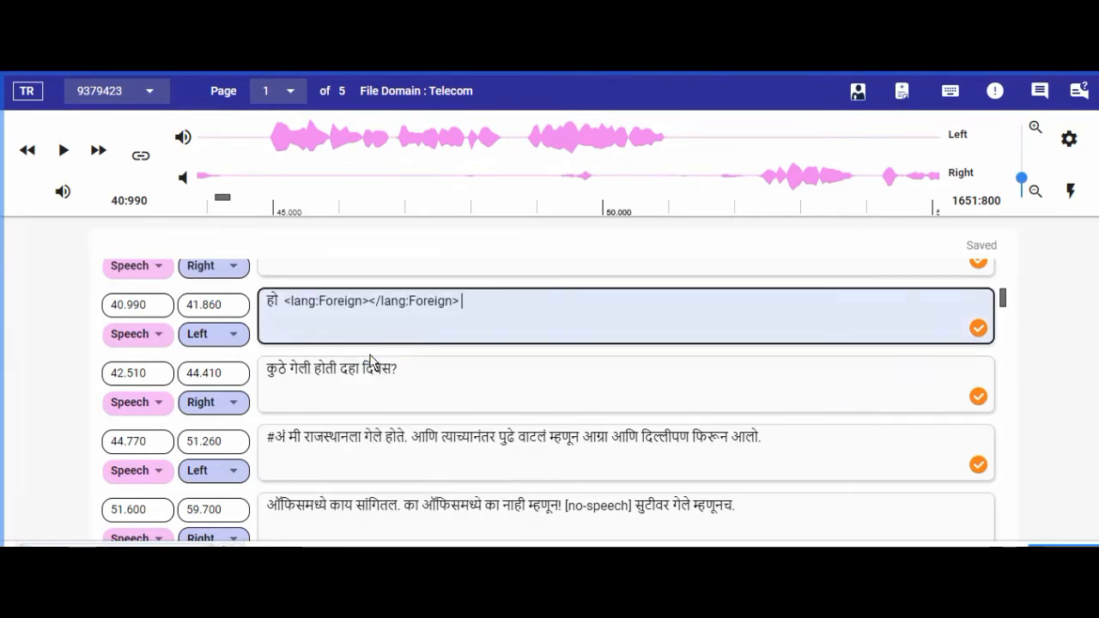
# Nest an <initial> tag pair containing ATM inside the Foreign tags, followed by PIN outside the initial tags, with no space before </lang:Foreign>
pyautogui.click(367, 302)
pyautogui.write('3')
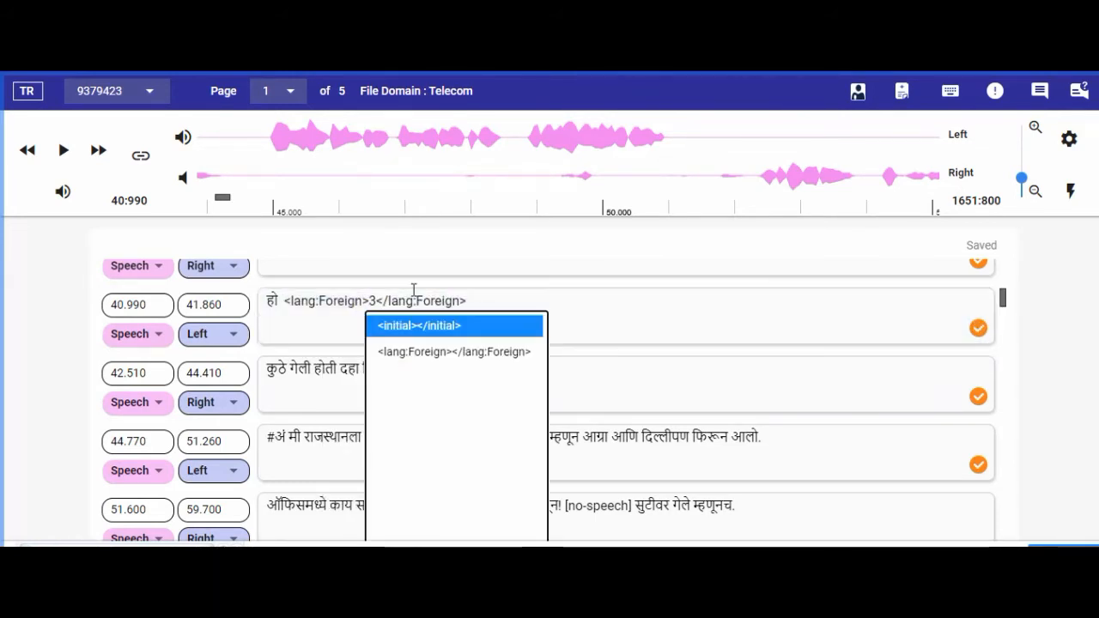
pyautogui.click(408, 327)
pyautogui.click(418, 302)
pyautogui.write('अ</initial>')
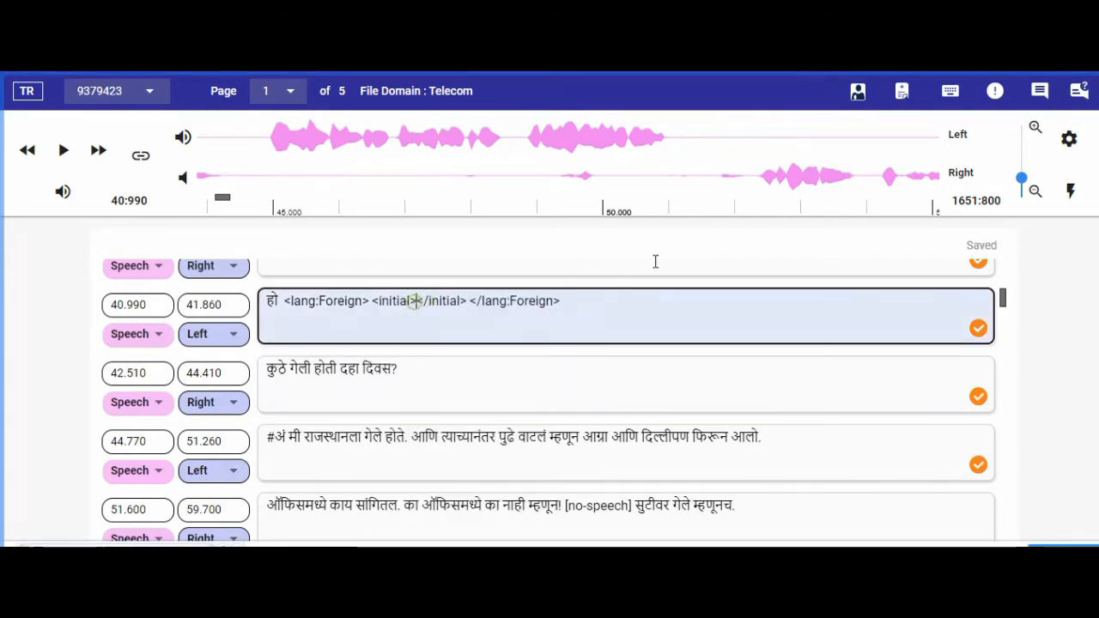
pyautogui.press('BackSpace')
pyautogui.write('AT')
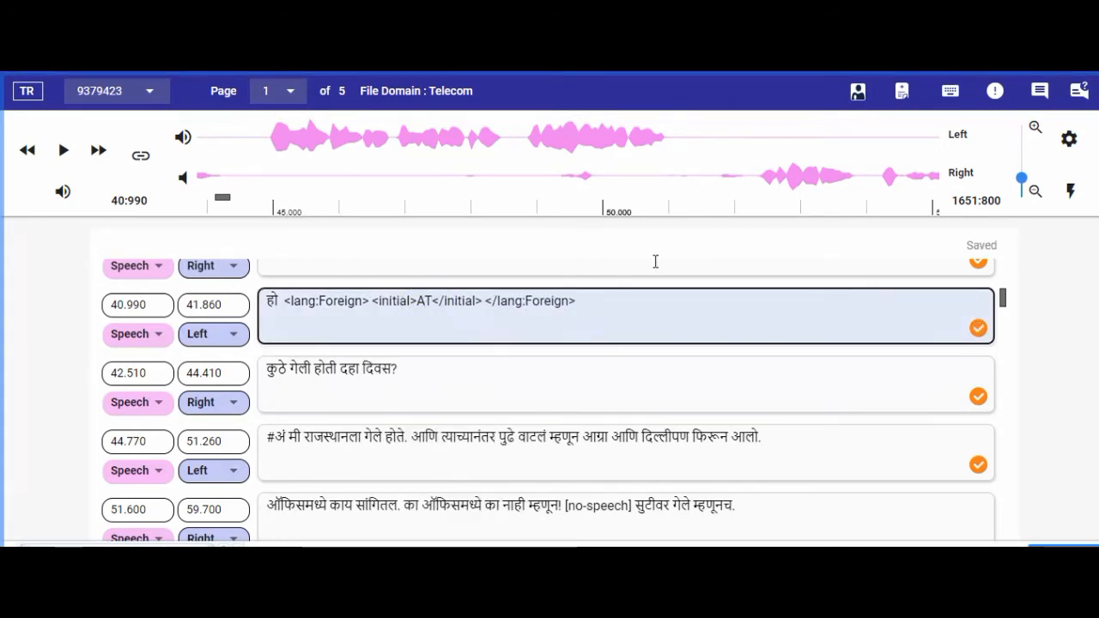
pyautogui.write('M')
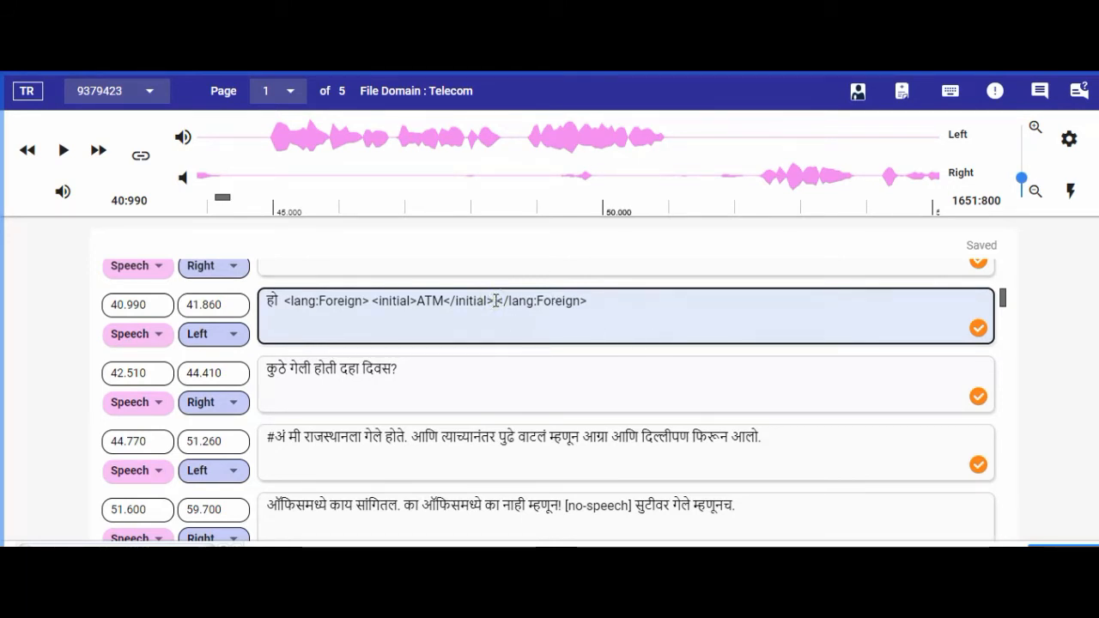
pyautogui.write('PIN')
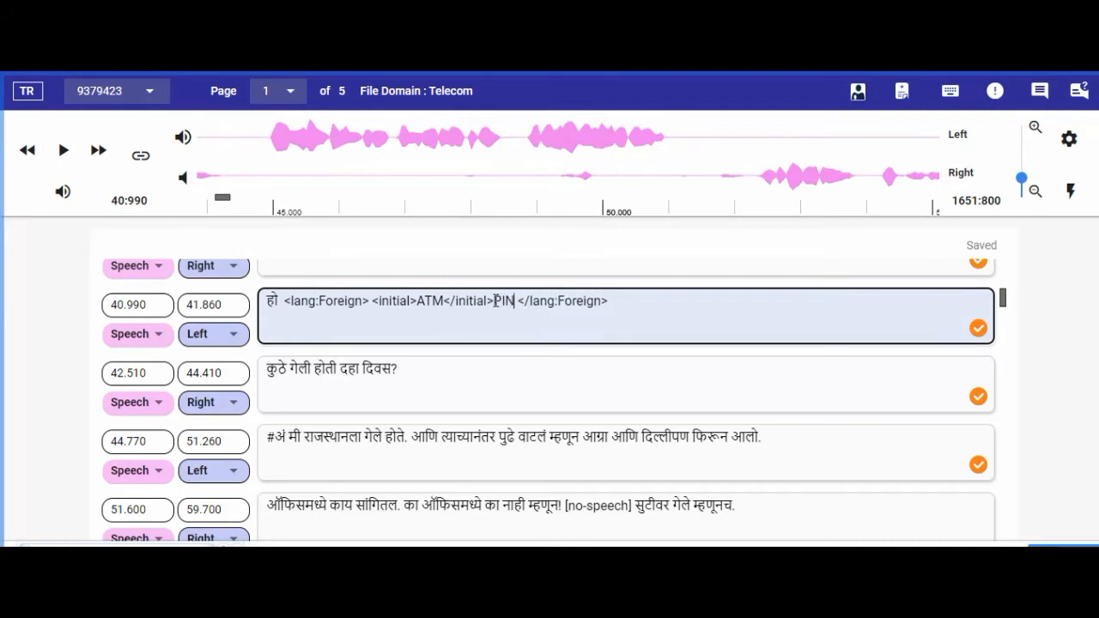
pyautogui.press('BackSpace')
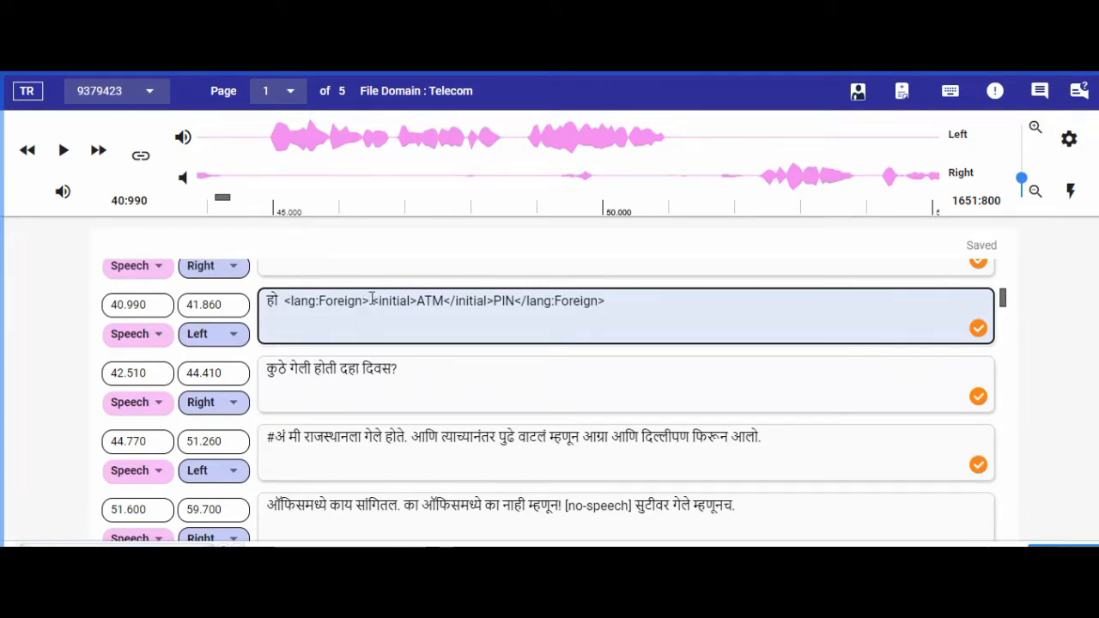
# Delete the tagged ATM PIN example after हो in the 40.990 segment
pyautogui.moveTo(371, 300); pyautogui.dragTo(491, 298)
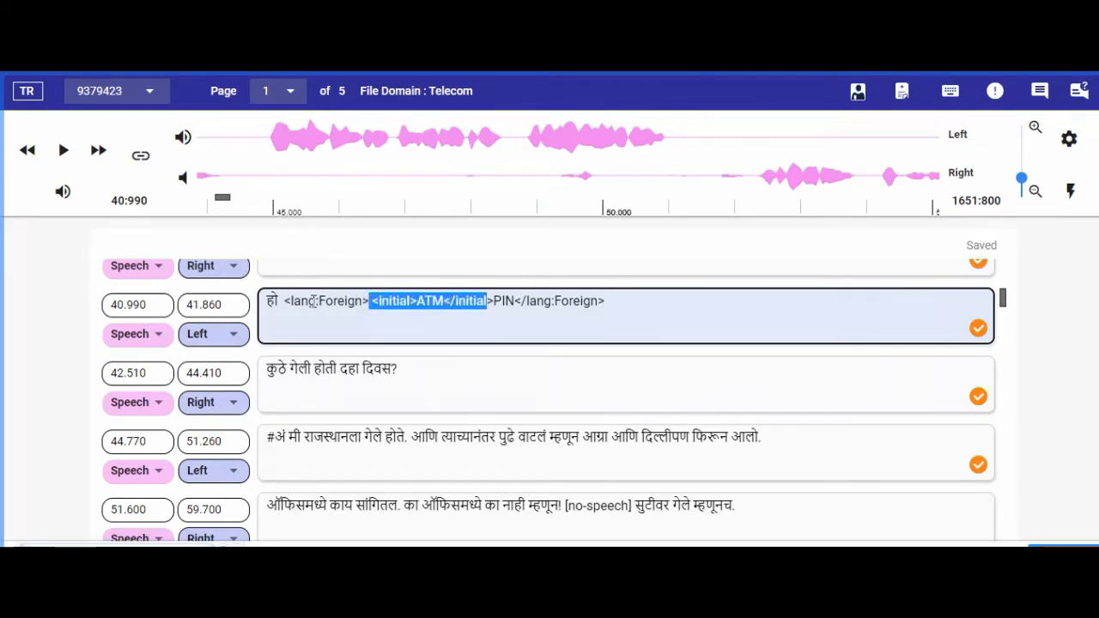
pyautogui.doubleClick(504, 301)
pyautogui.click(554, 302)
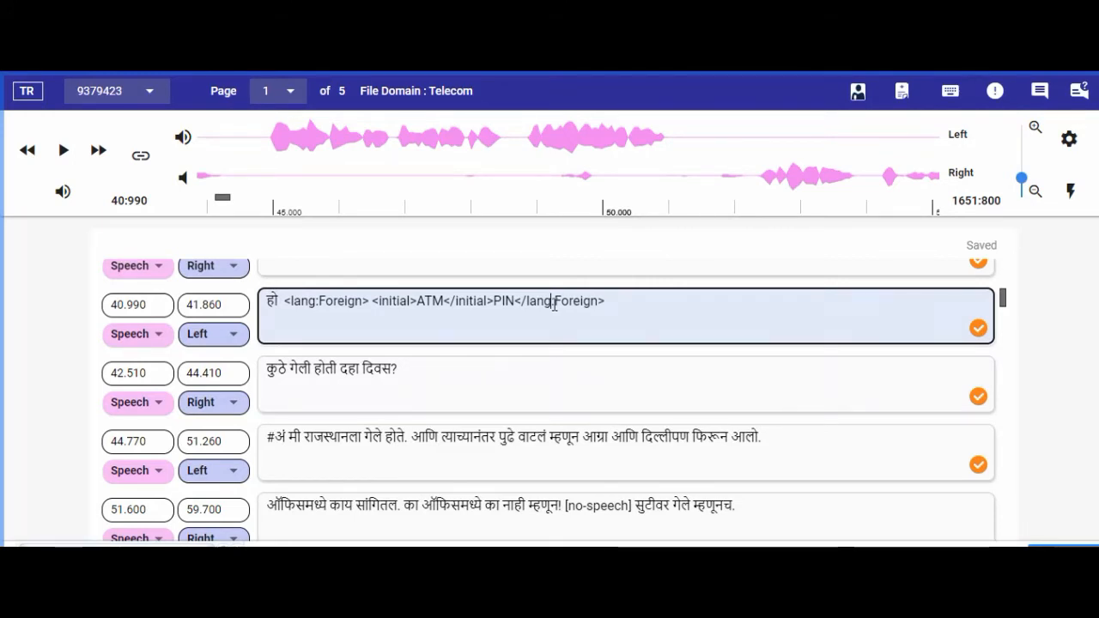
pyautogui.moveTo(651, 297); pyautogui.dragTo(292, 295)
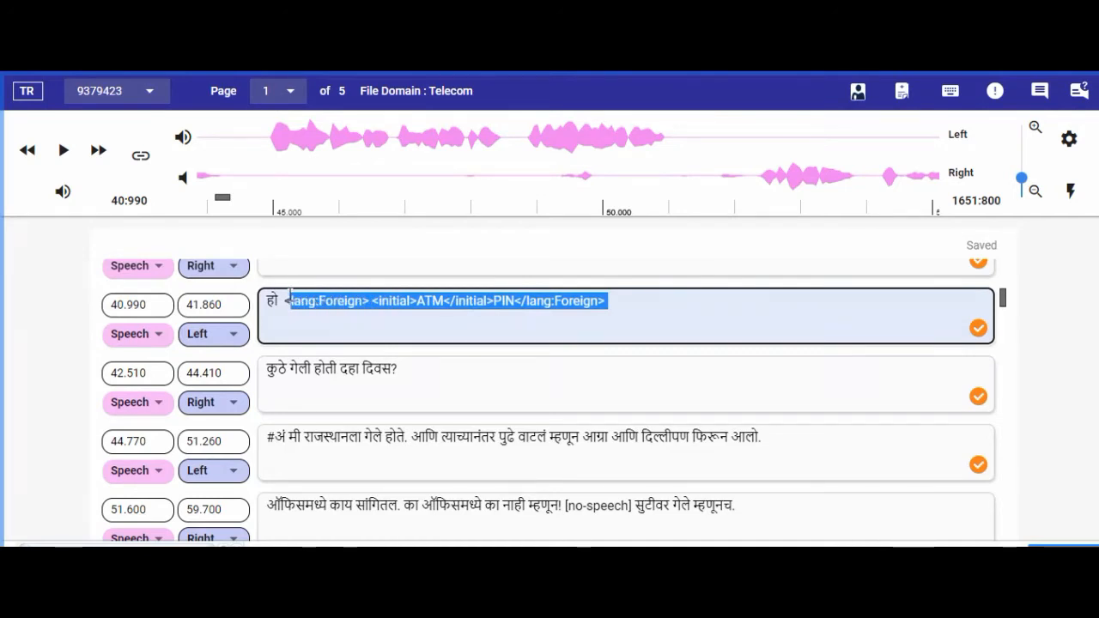
pyautogui.press('BackSpace')
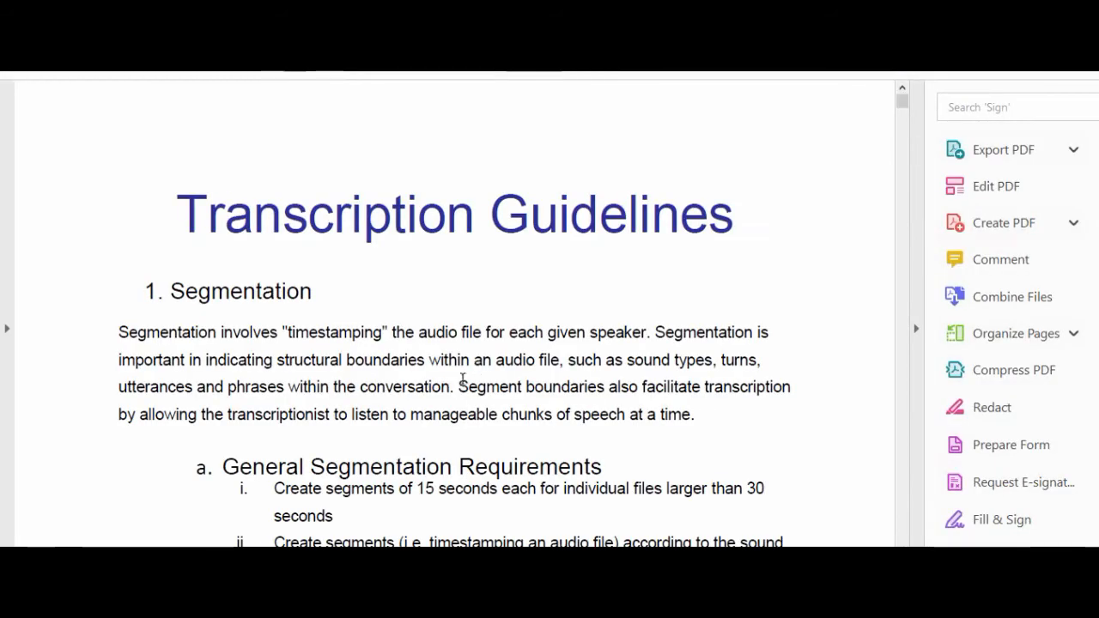
# Look through the Transcription Guidelines PDF's segmentation rules, covering general requirements, sound types and segment labelling
pyautogui.scroll(-4, 563, 421)
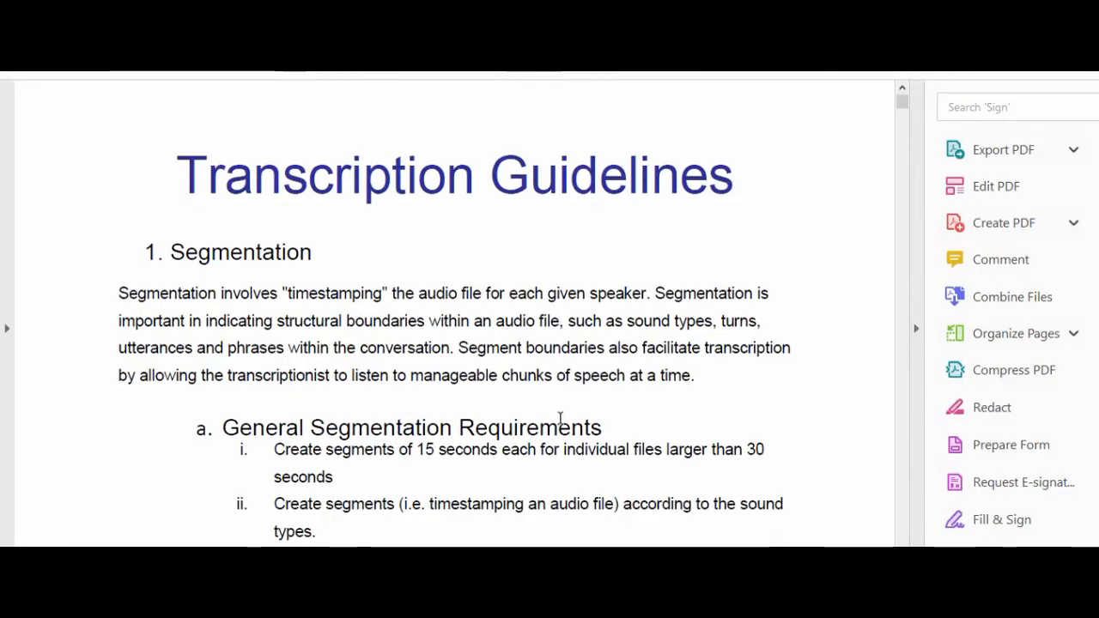
pyautogui.scroll(-1, 562, 424)
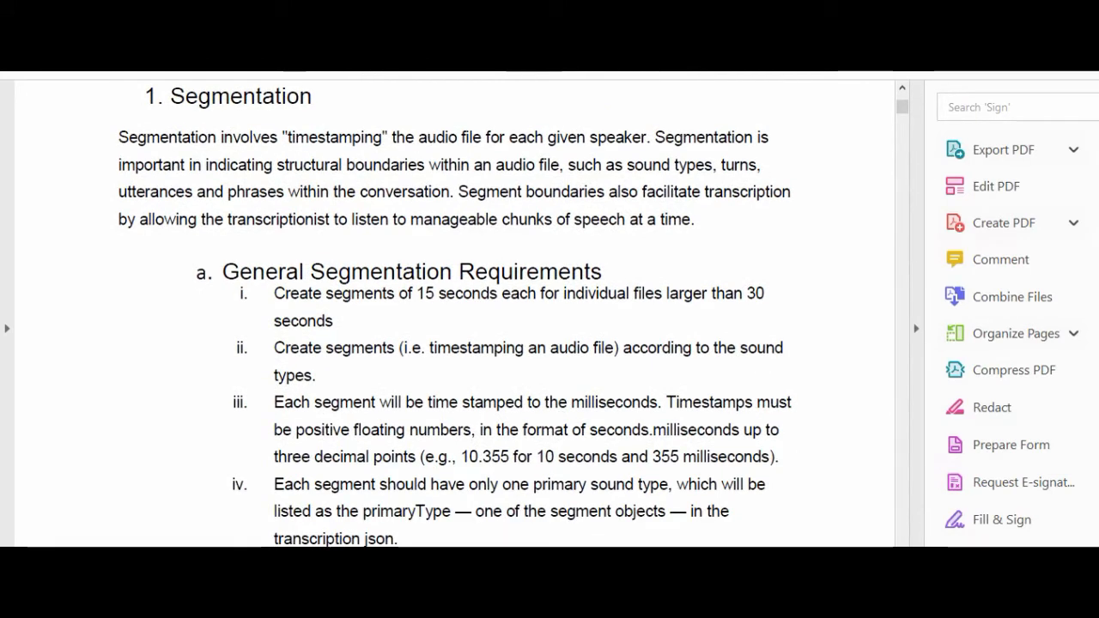
pyautogui.click(595, 507)
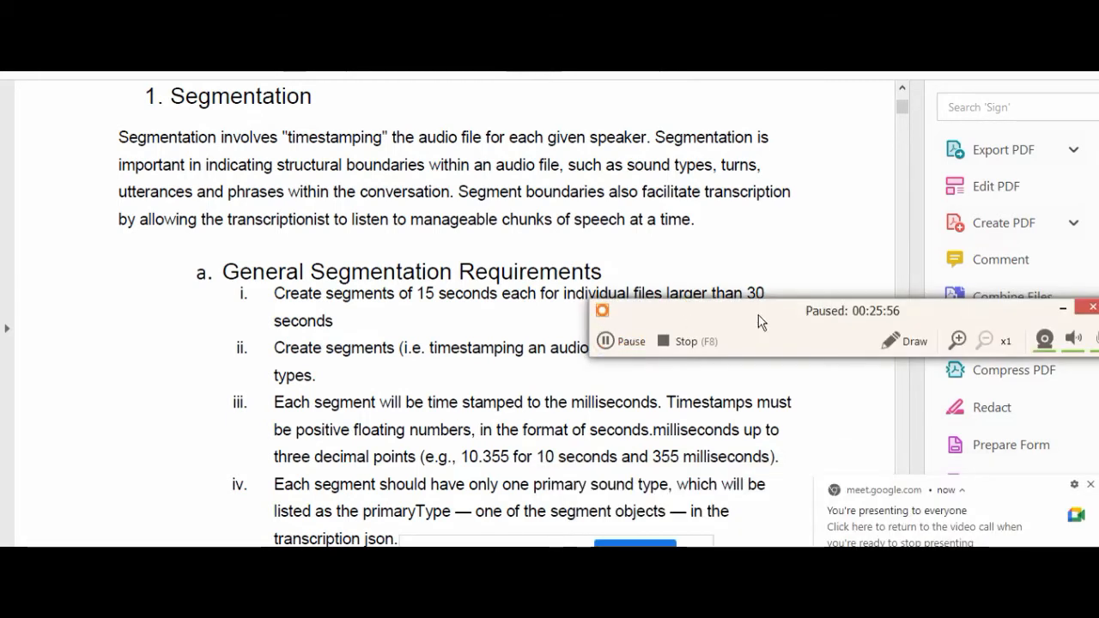
pyautogui.scroll(1, 800, 280)
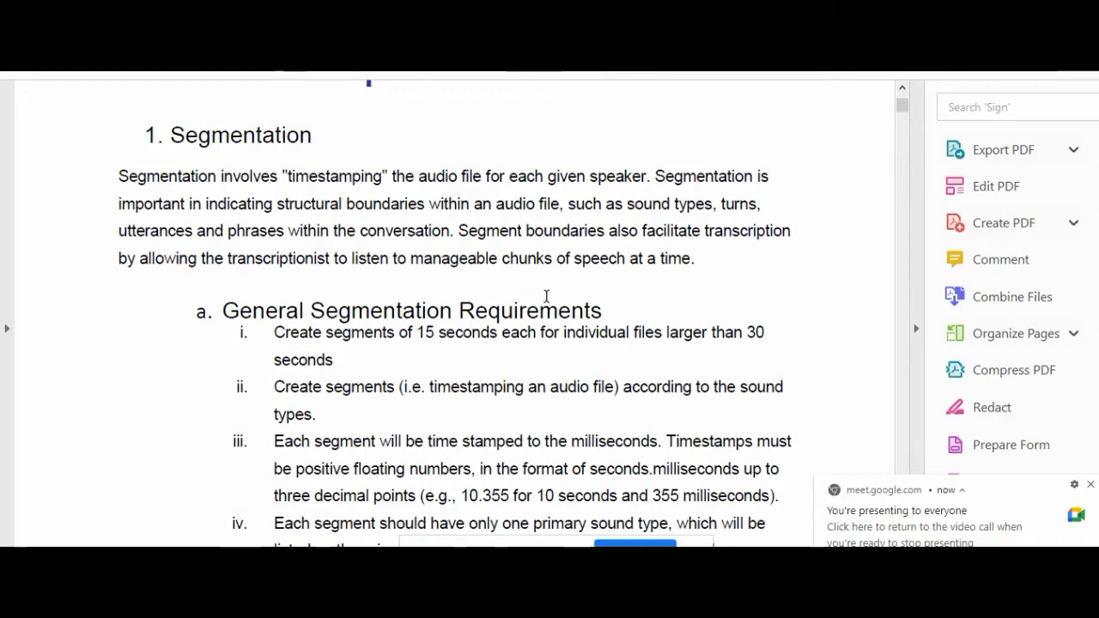
pyautogui.scroll(-4, 546, 297)
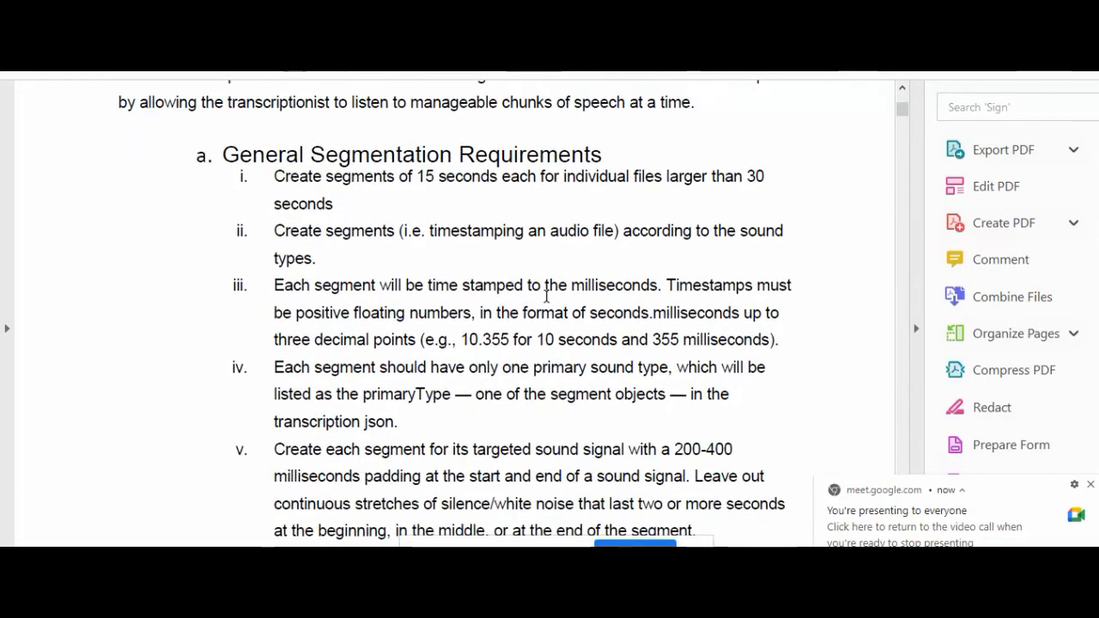
pyautogui.scroll(-1, 546, 296)
pyautogui.scroll(-7, 548, 300)
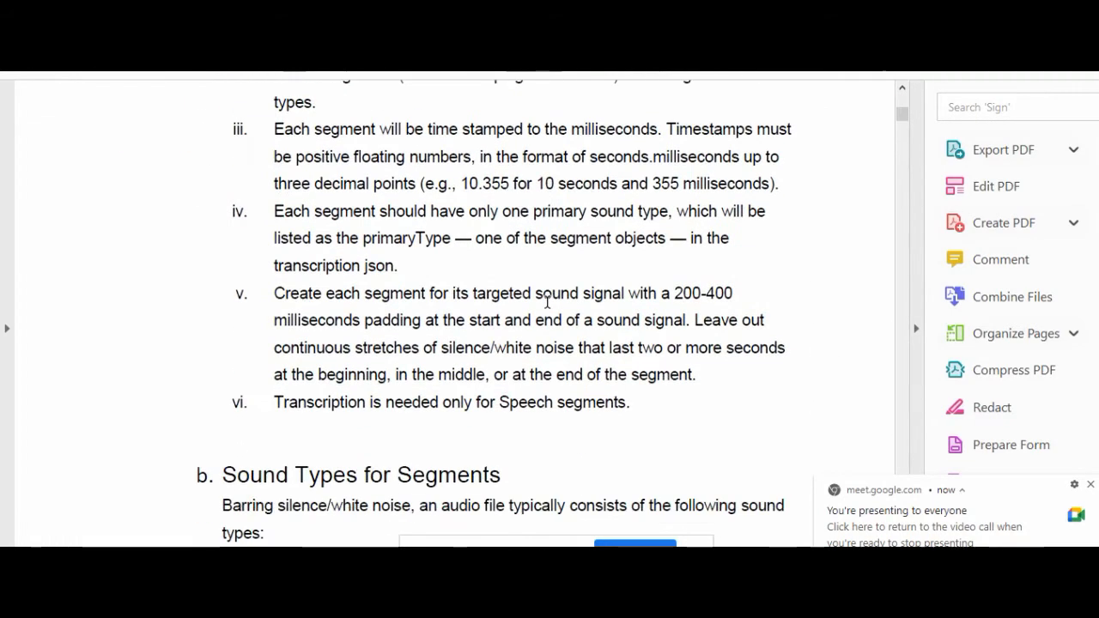
pyautogui.scroll(-3, 546, 302)
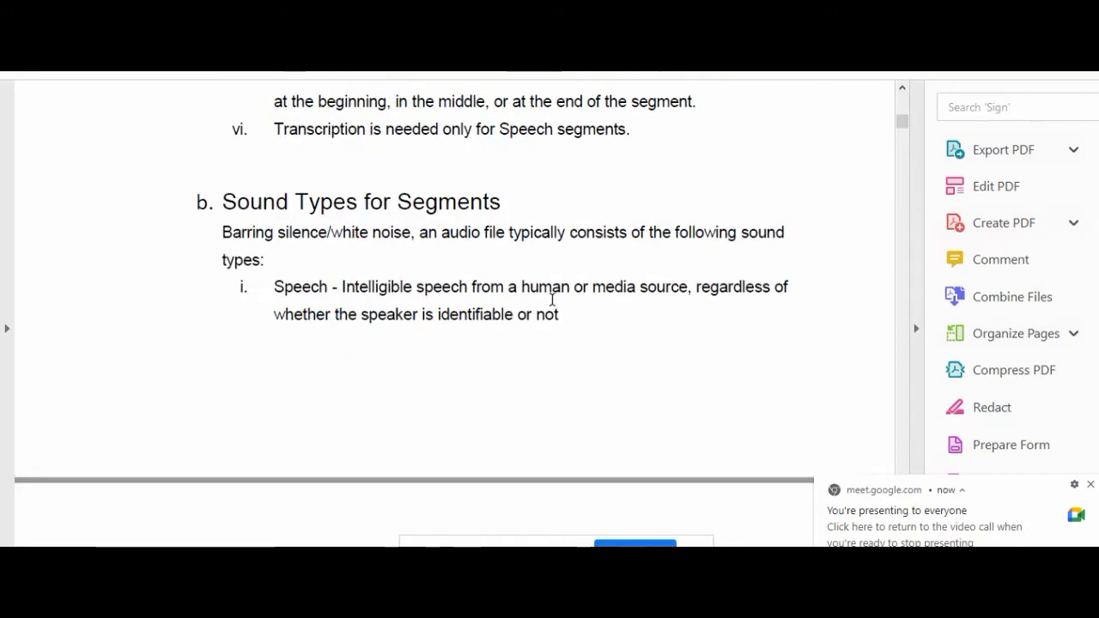
pyautogui.scroll(-11, 418, 292)
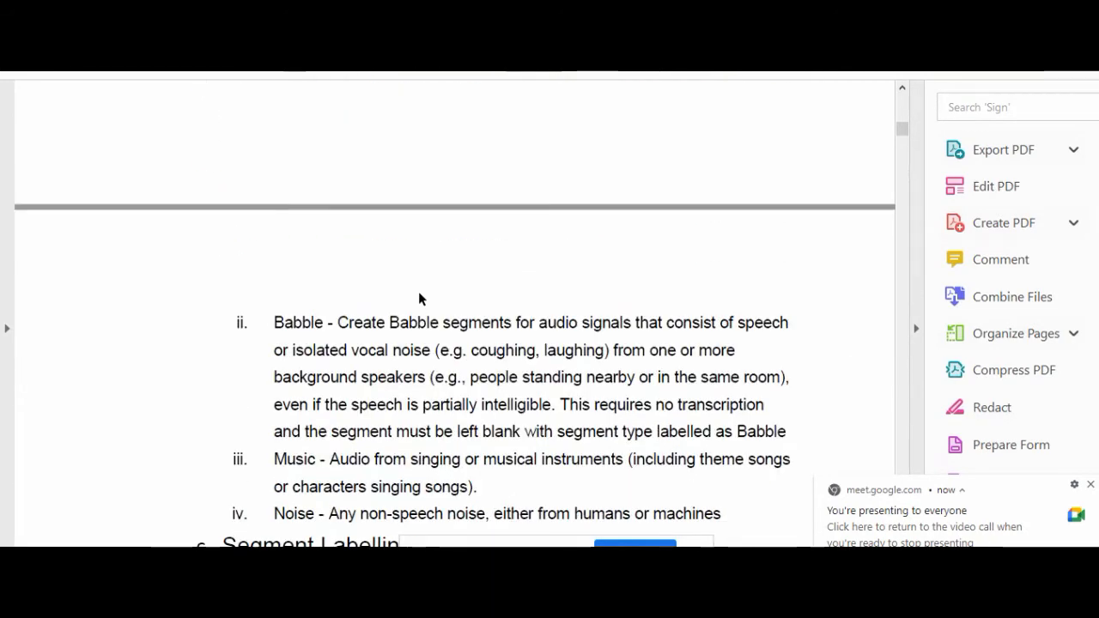
pyautogui.scroll(-2, 418, 291)
pyautogui.scroll(2, 418, 293)
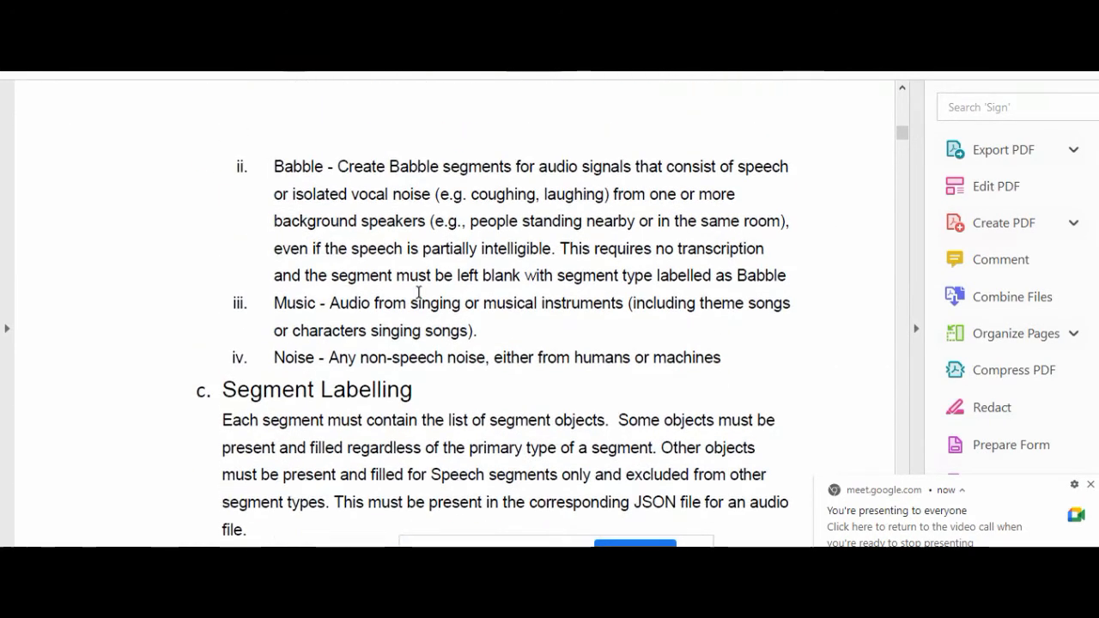
pyautogui.scroll(-10, 419, 292)
pyautogui.scroll(-8, 418, 292)
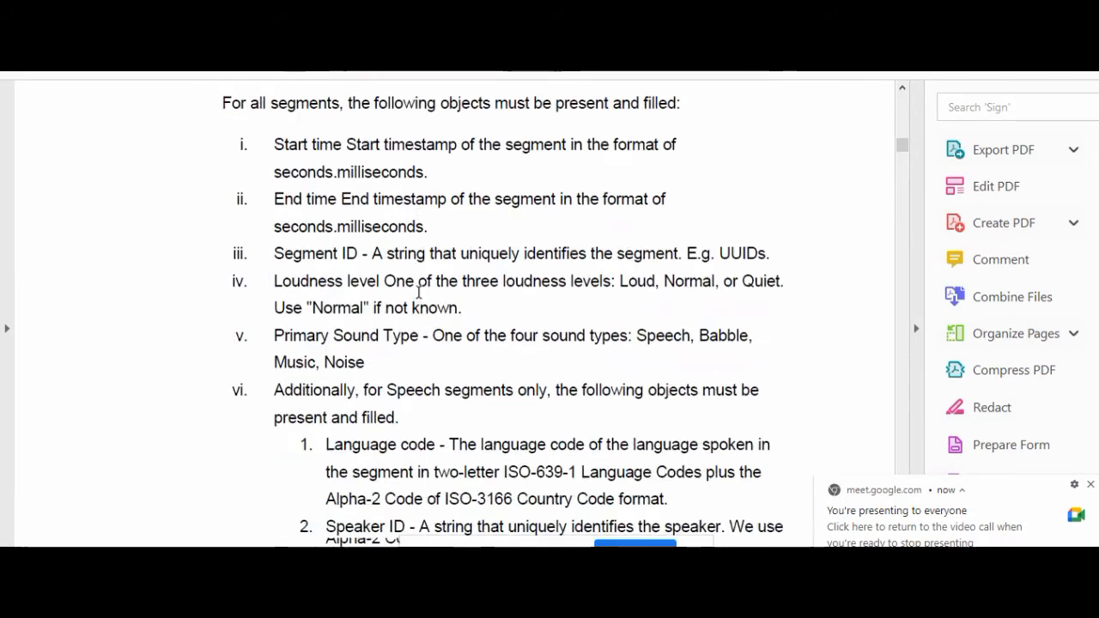
# Examine the Characters and Special Symbols section of the guidelines, including the rule on numerals and its spelled-out examples
pyautogui.scroll(-15, 418, 292)
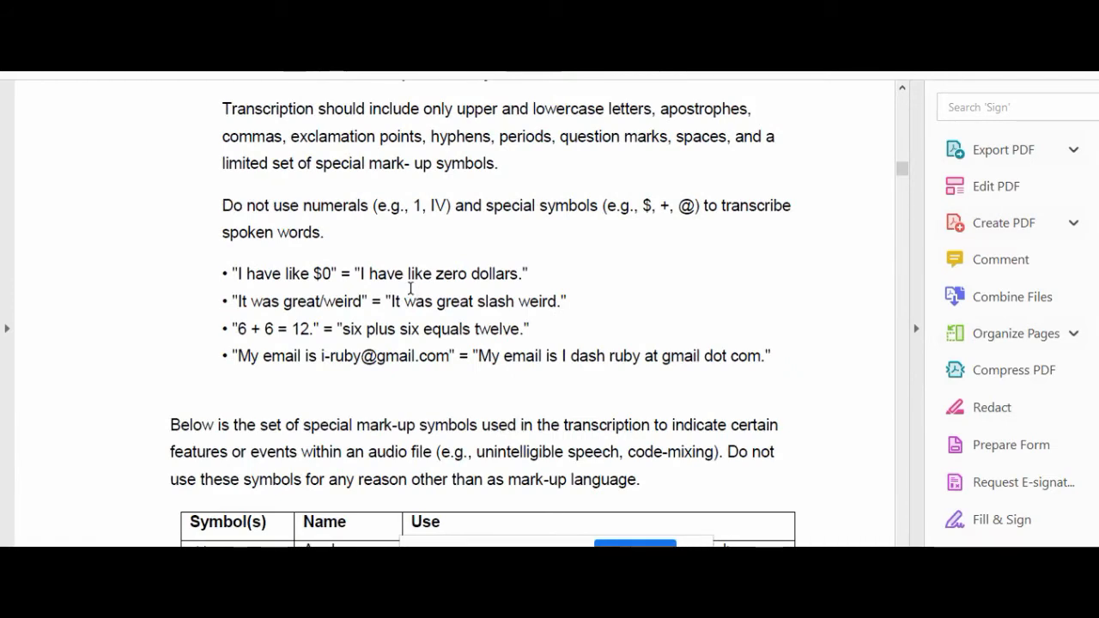
pyautogui.scroll(1, 445, 291)
pyautogui.doubleClick(446, 291)
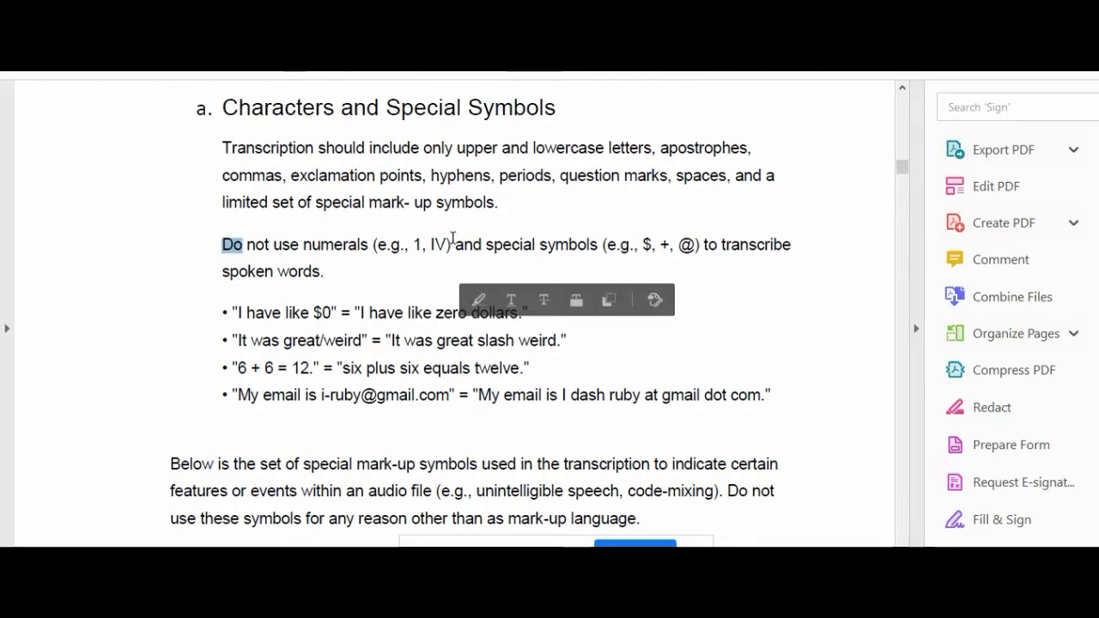
pyautogui.click(501, 204)
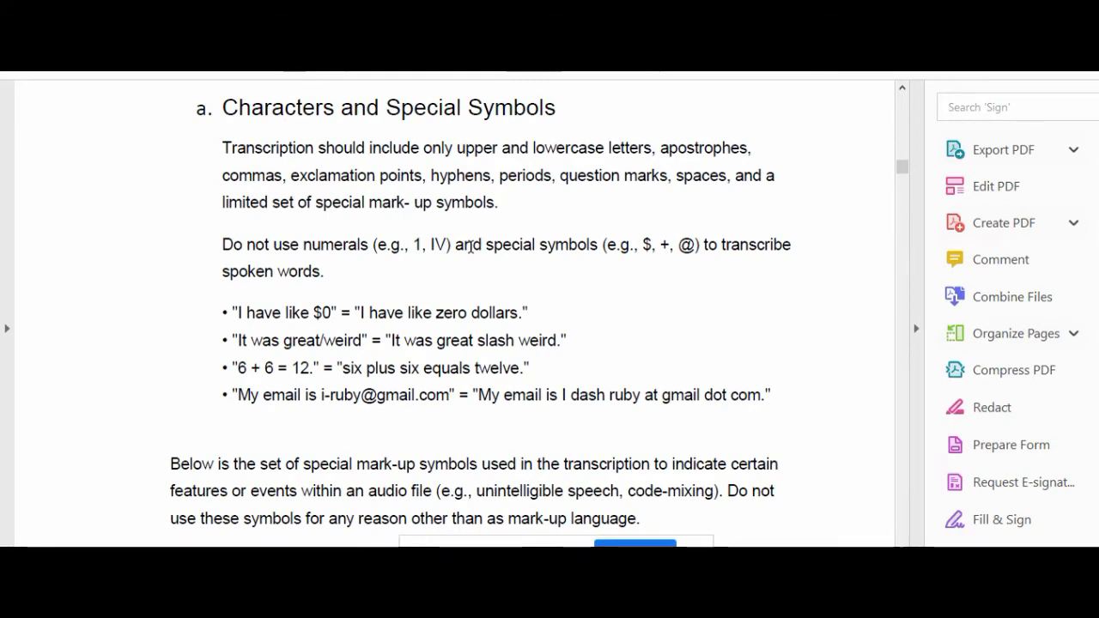
pyautogui.scroll(-1, 461, 295)
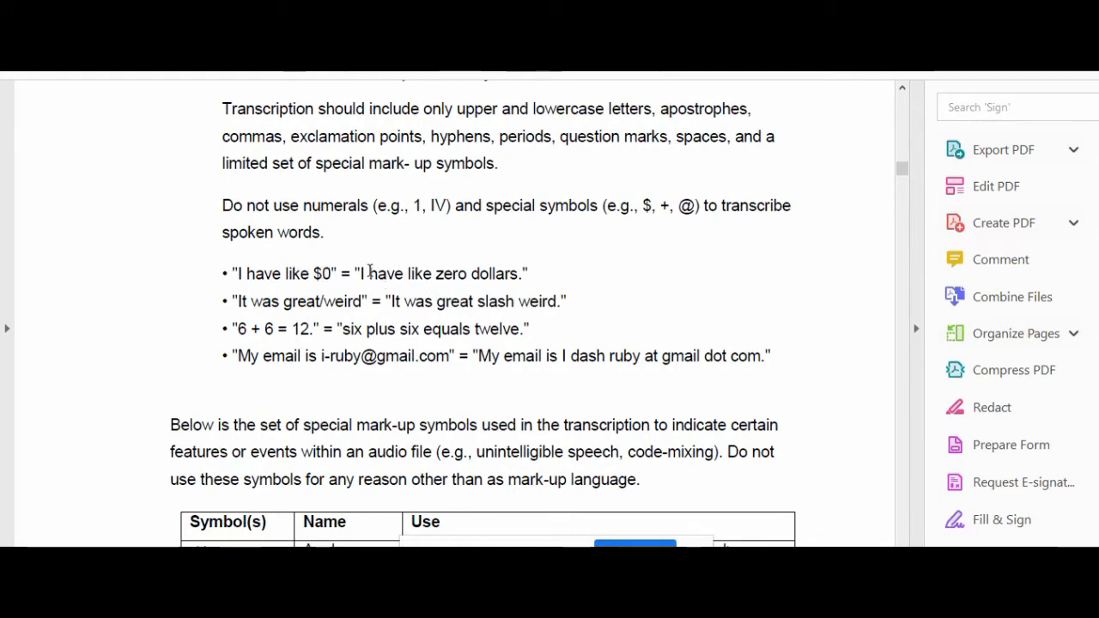
# Examine the guidelines' spelled-out symbol examples and the table of special mark-up symbols, from angle brackets to tilde
pyautogui.moveTo(370, 272); pyautogui.dragTo(493, 276)
pyautogui.click(493, 298)
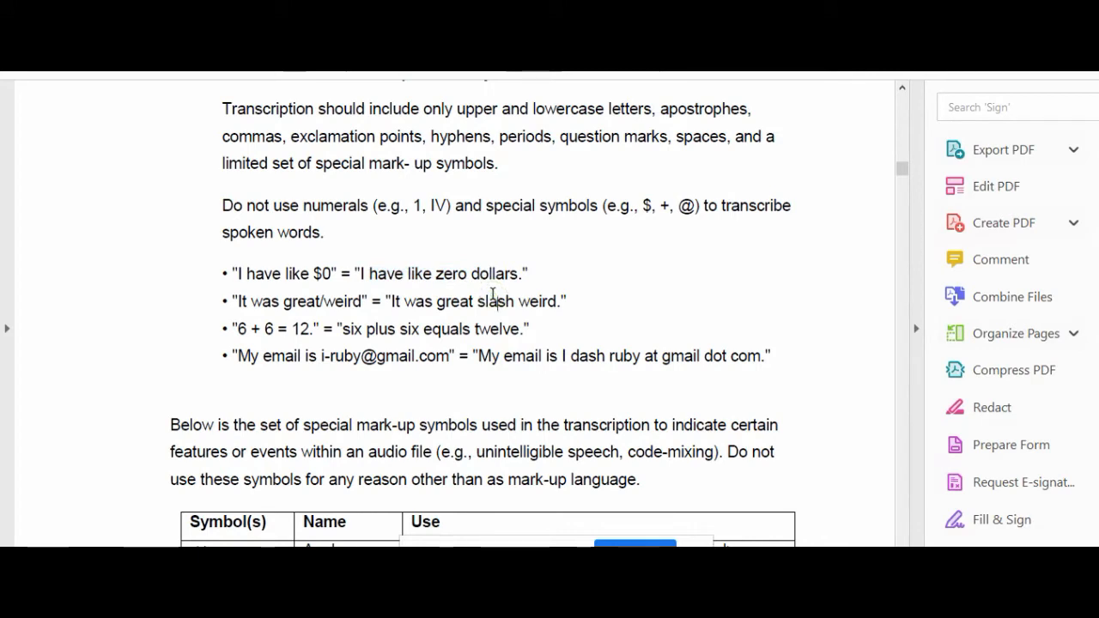
pyautogui.scroll(-1, 493, 296)
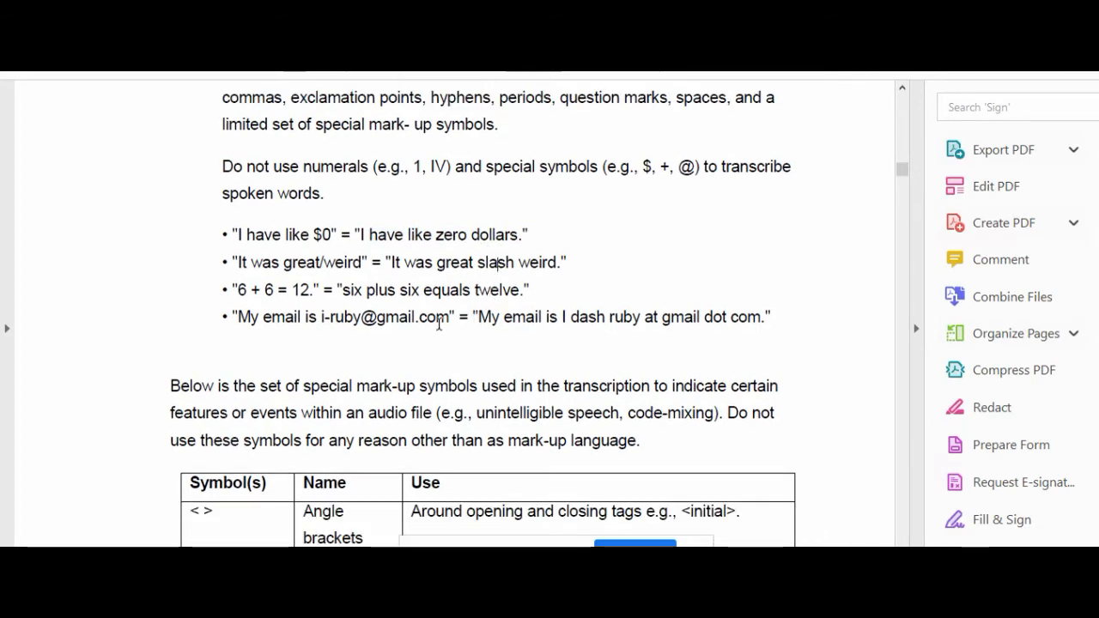
pyautogui.moveTo(240, 318); pyautogui.dragTo(360, 317)
pyautogui.click(362, 317)
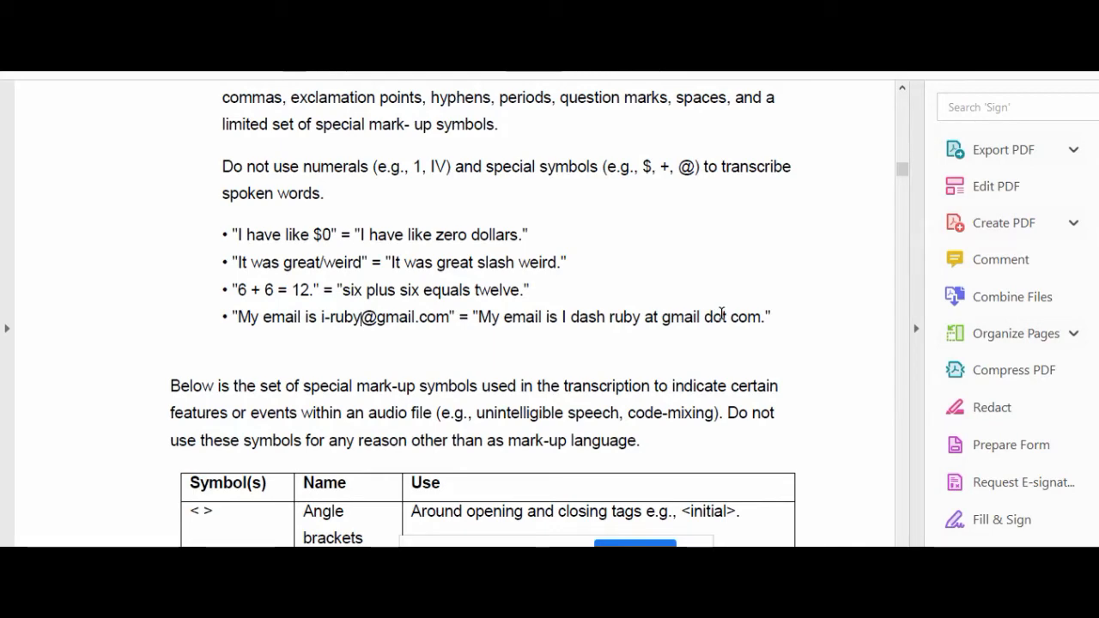
pyautogui.scroll(-1, 747, 319)
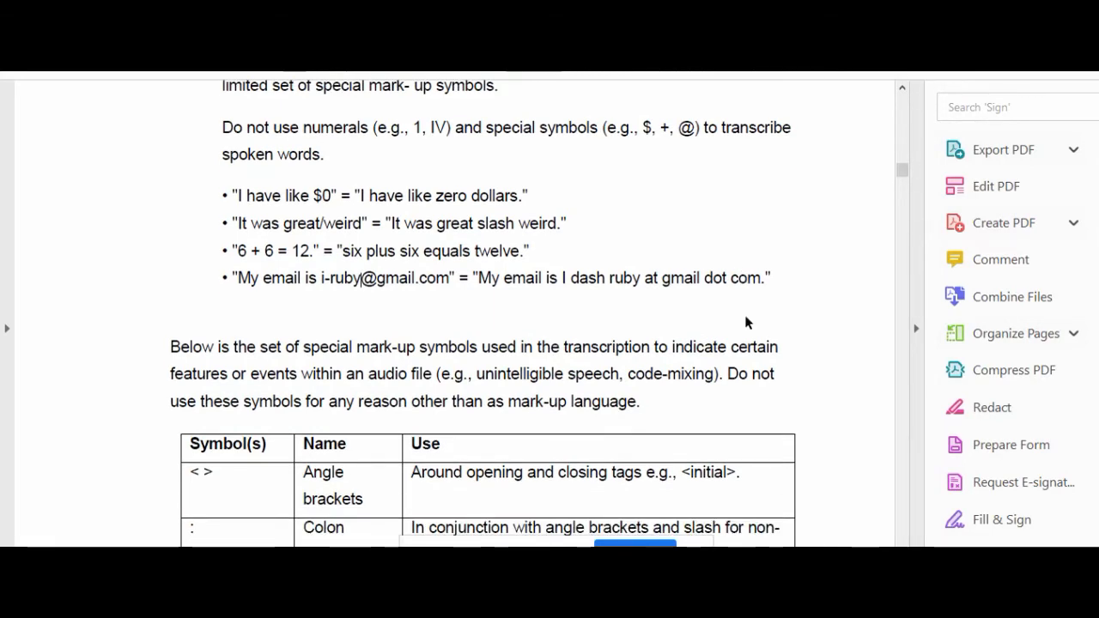
pyautogui.scroll(-1, 744, 320)
pyautogui.scroll(-3, 744, 320)
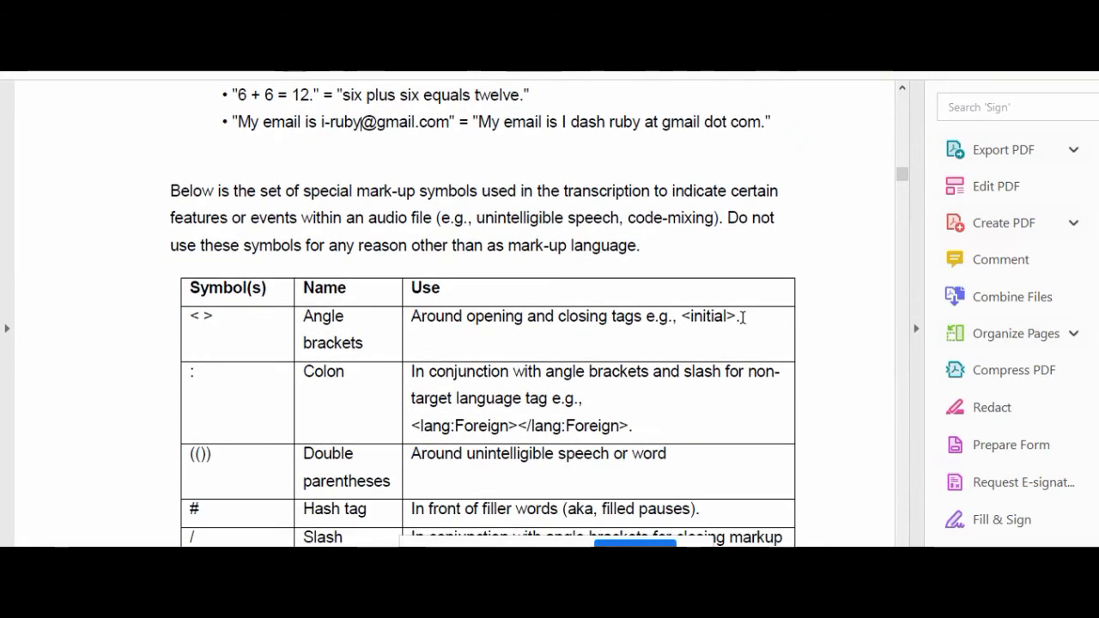
pyautogui.scroll(-2, 745, 322)
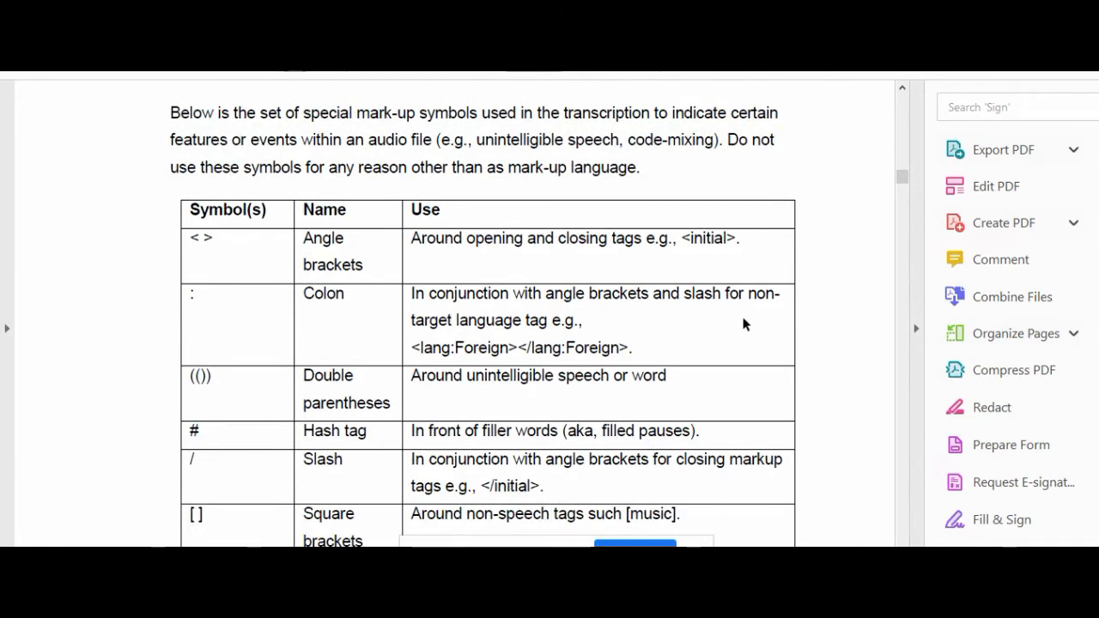
pyautogui.scroll(-2, 743, 323)
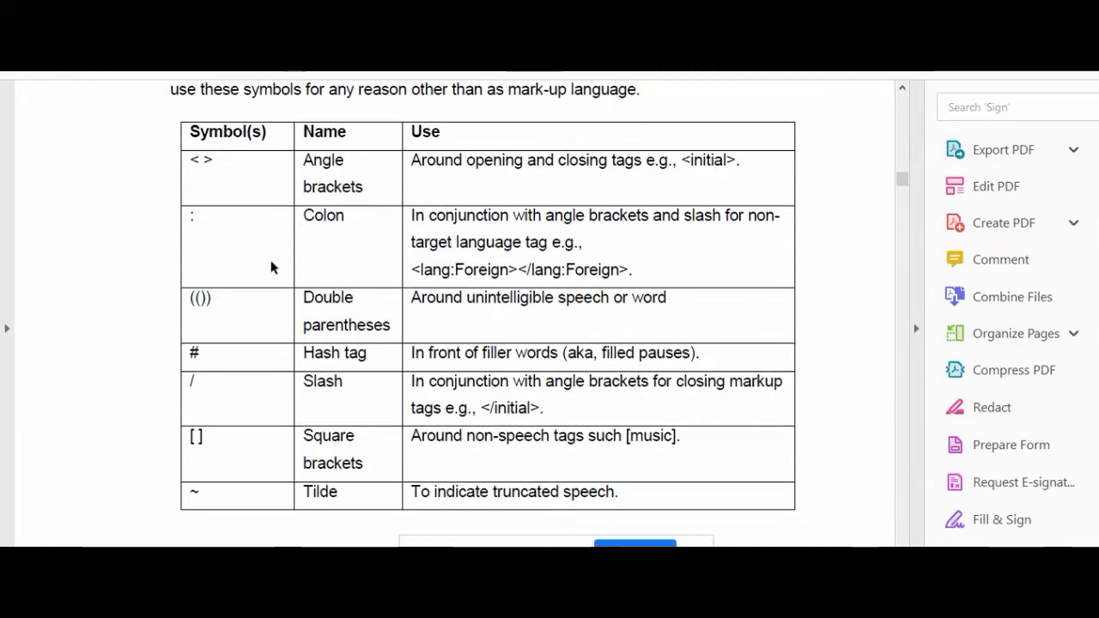
pyautogui.moveTo(194, 158)
pyautogui.mouseDown()
pyautogui.moveTo(230, 160)
pyautogui.moveTo(199, 160)
pyautogui.mouseUp()
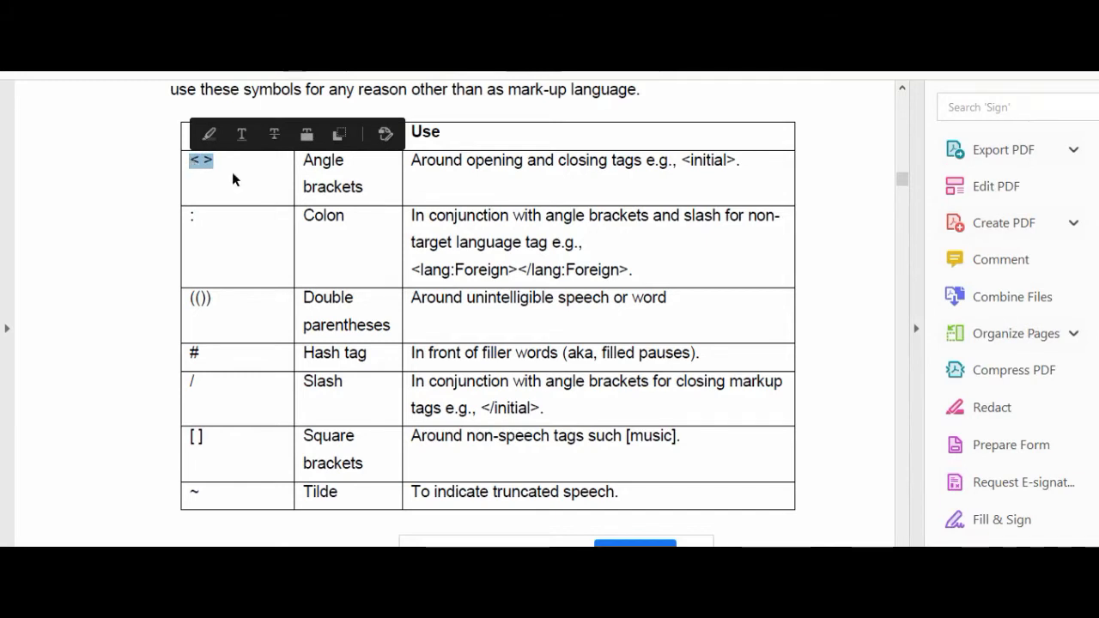
pyautogui.click(232, 172)
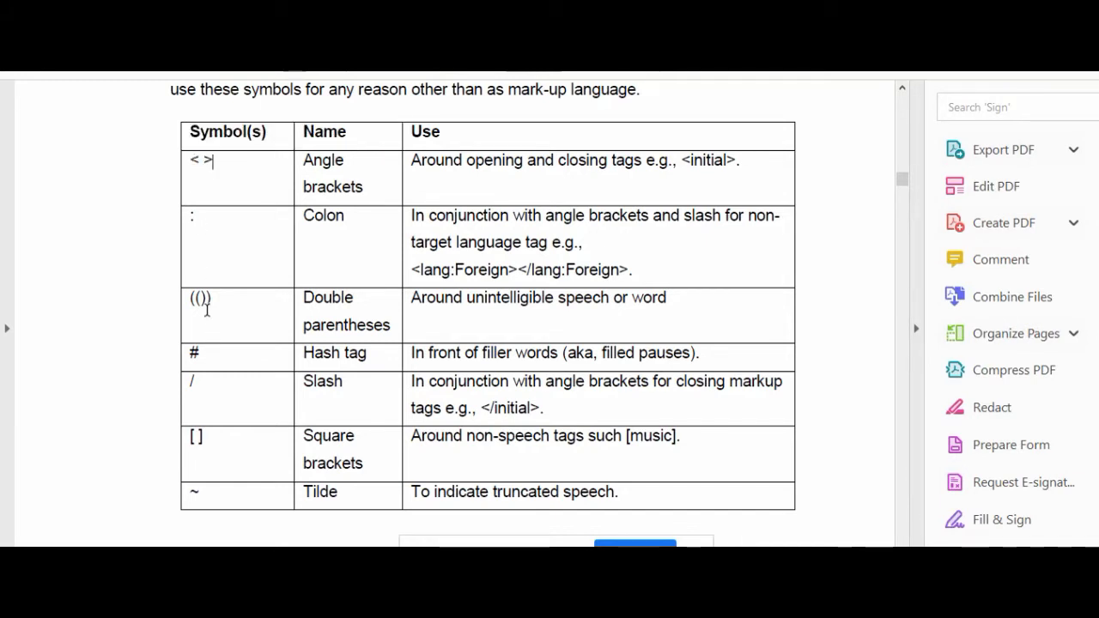
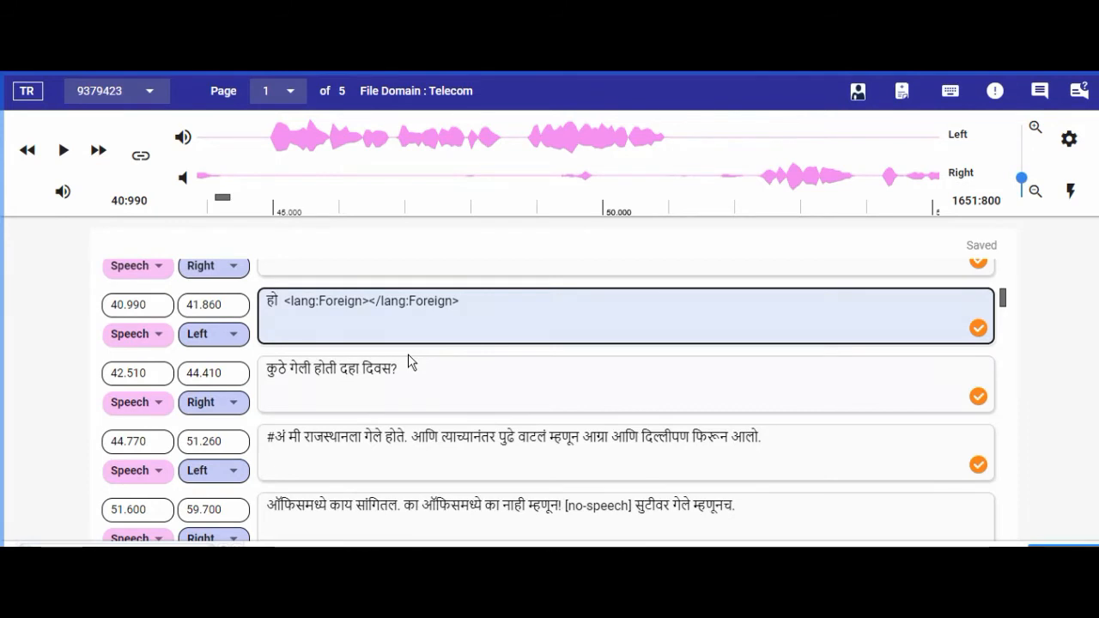
# Delete the empty <lang:Foreign></lang:Foreign> tag pair after हो in the 40.990 segment of the transcription tool
pyautogui.click(369, 300)
pyautogui.moveTo(542, 304); pyautogui.dragTo(286, 305)
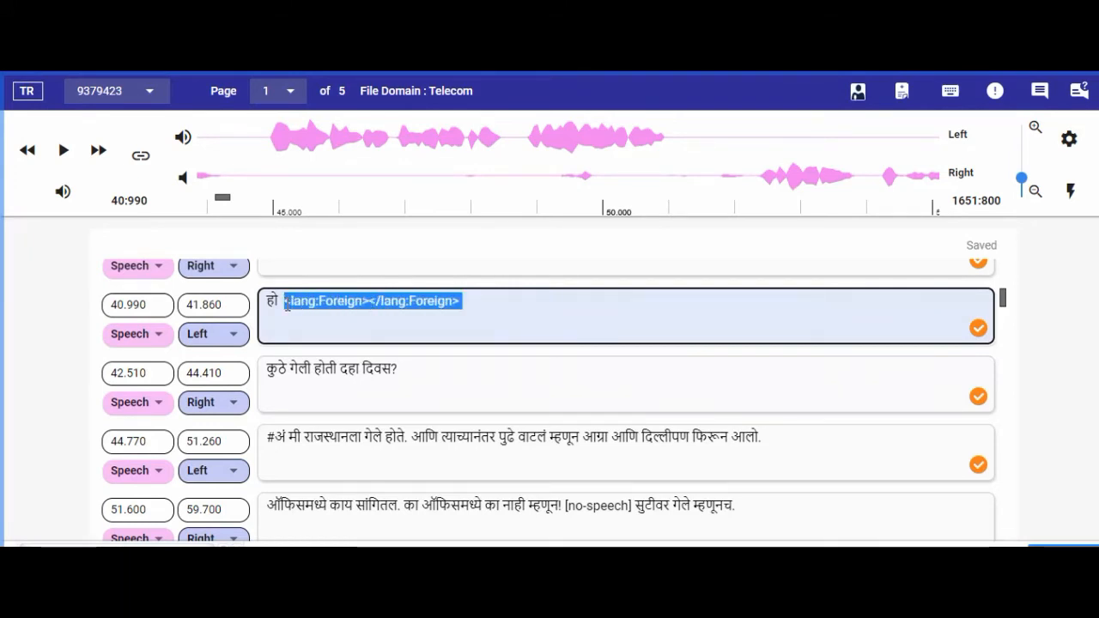
pyautogui.press('BackSpace')
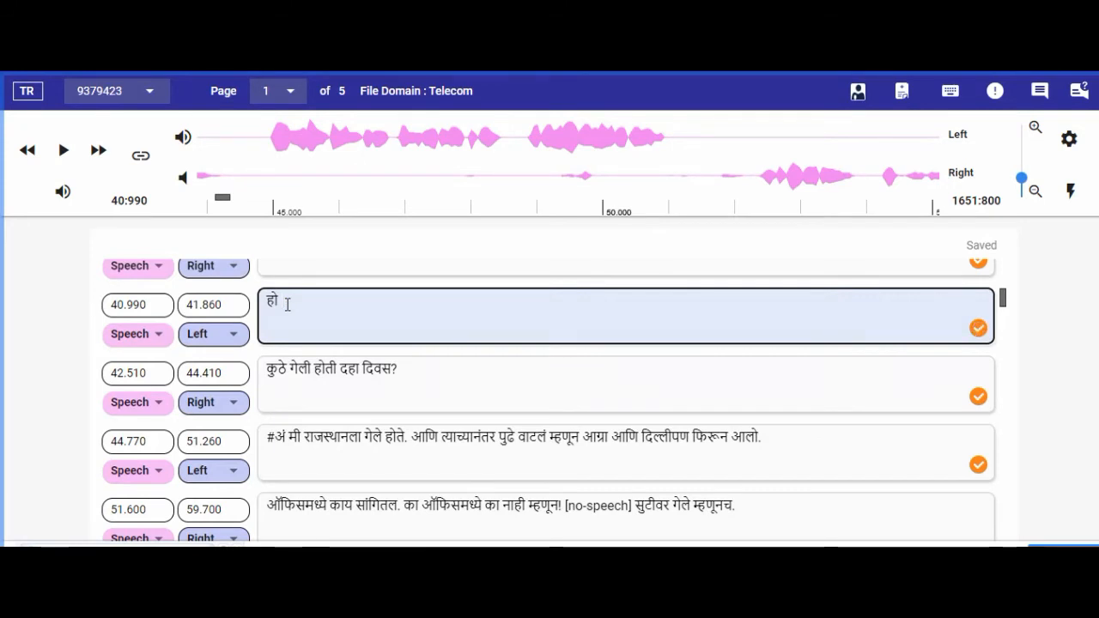
# Add the truncated-speech example mum~ mumbai after हो in the 40.990 segment, with no space before the tilde
pyautogui.write('[num')
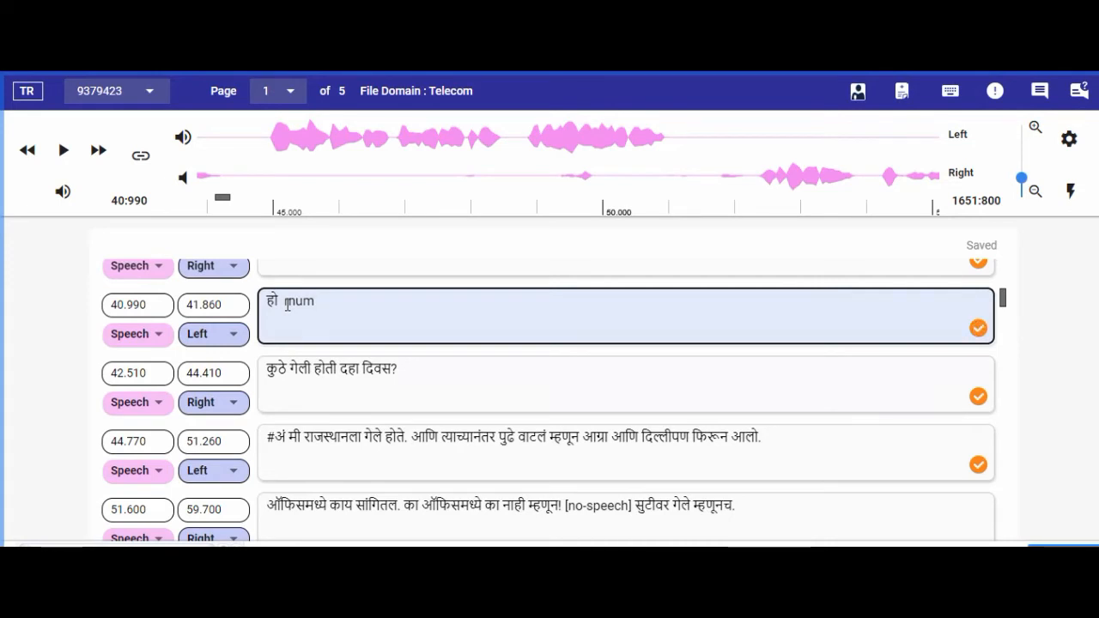
pyautogui.write(' mumba')
pyautogui.write('~')
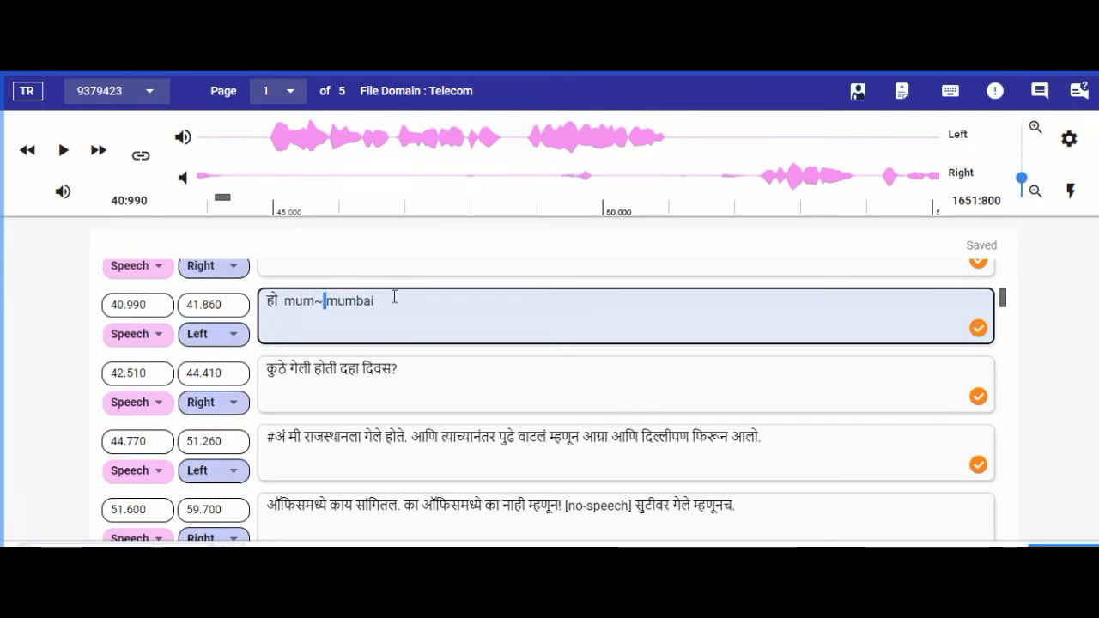
pyautogui.click(314, 301)
pyautogui.press('Left')
pyautogui.press('Left')
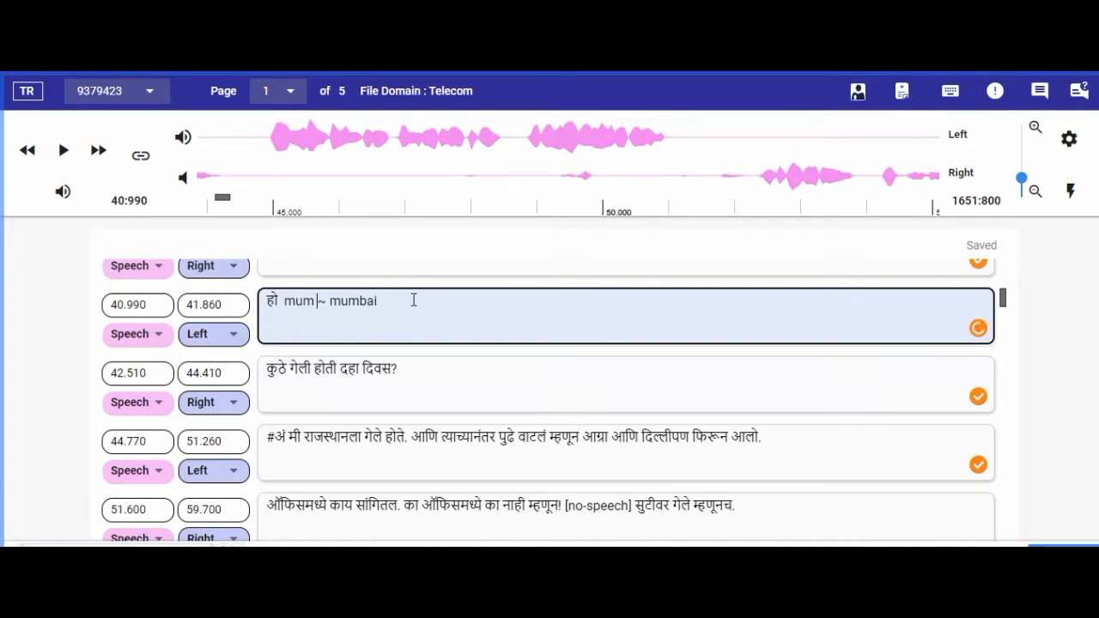
pyautogui.press('BackSpace')
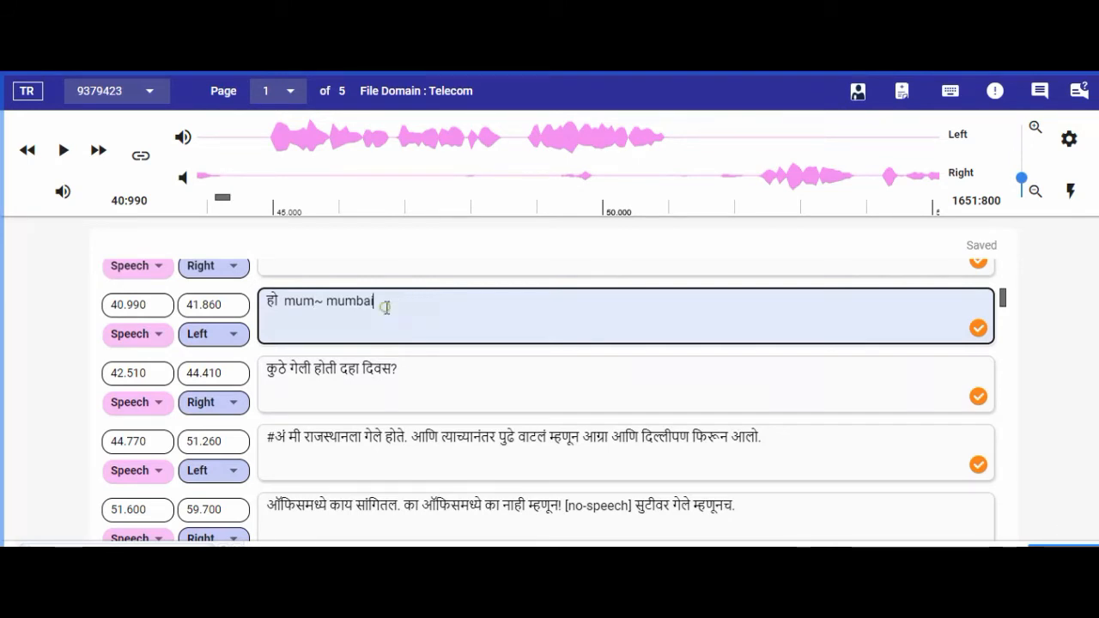
pyautogui.click(384, 307)
pyautogui.scroll(1, 326, 314)
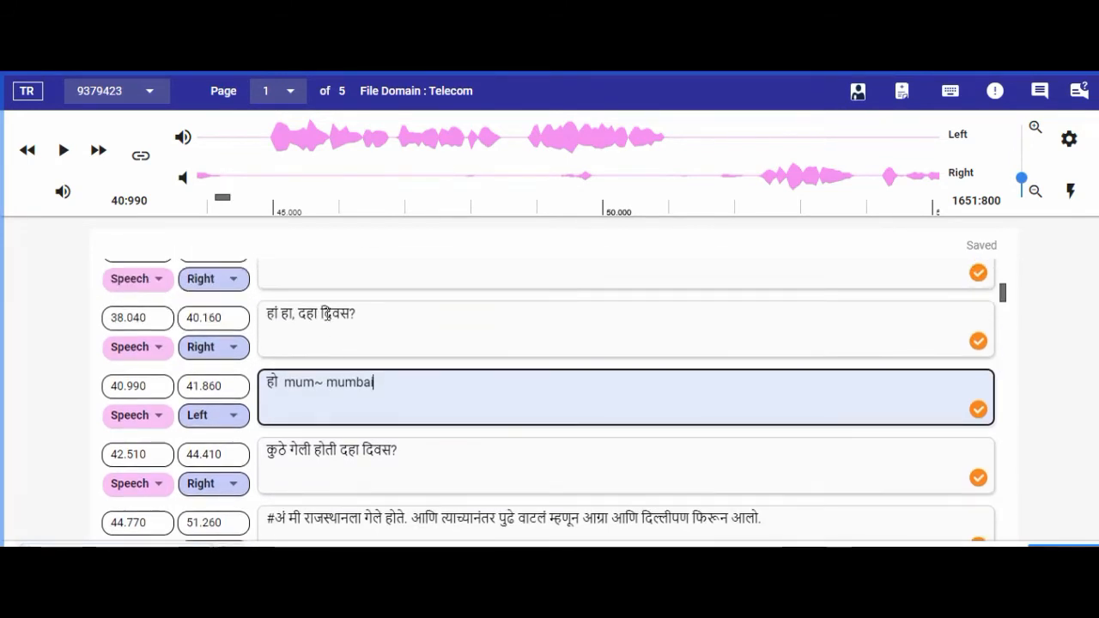
pyautogui.scroll(-1, 345, 353)
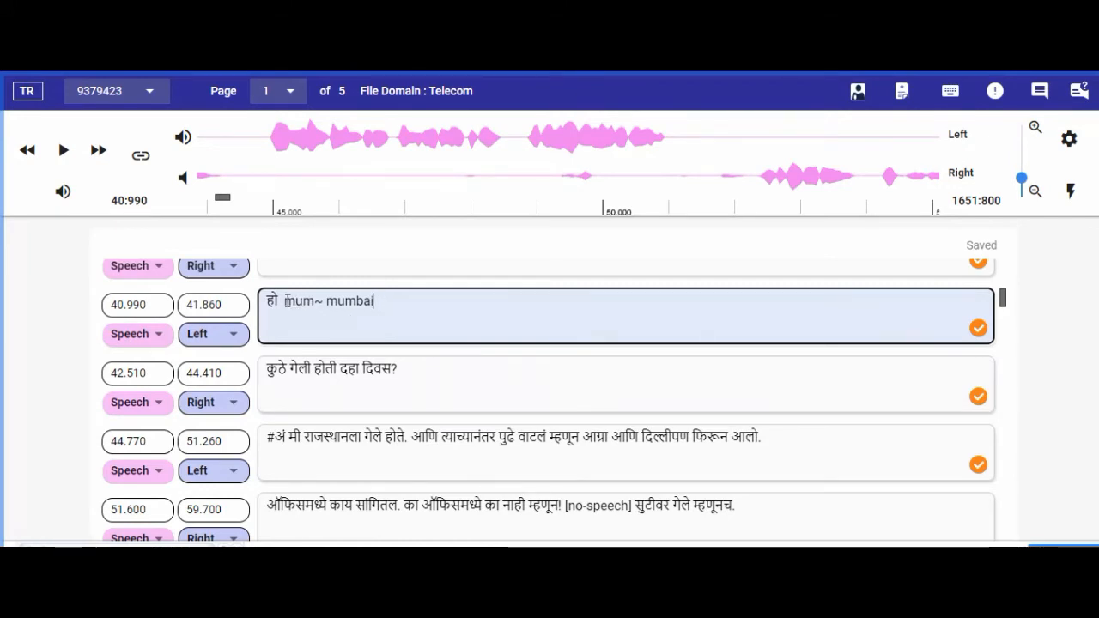
# Delete the mum~ mumbai example from the 40.990 segment, keeping only हो
pyautogui.moveTo(284, 301); pyautogui.dragTo(378, 298)
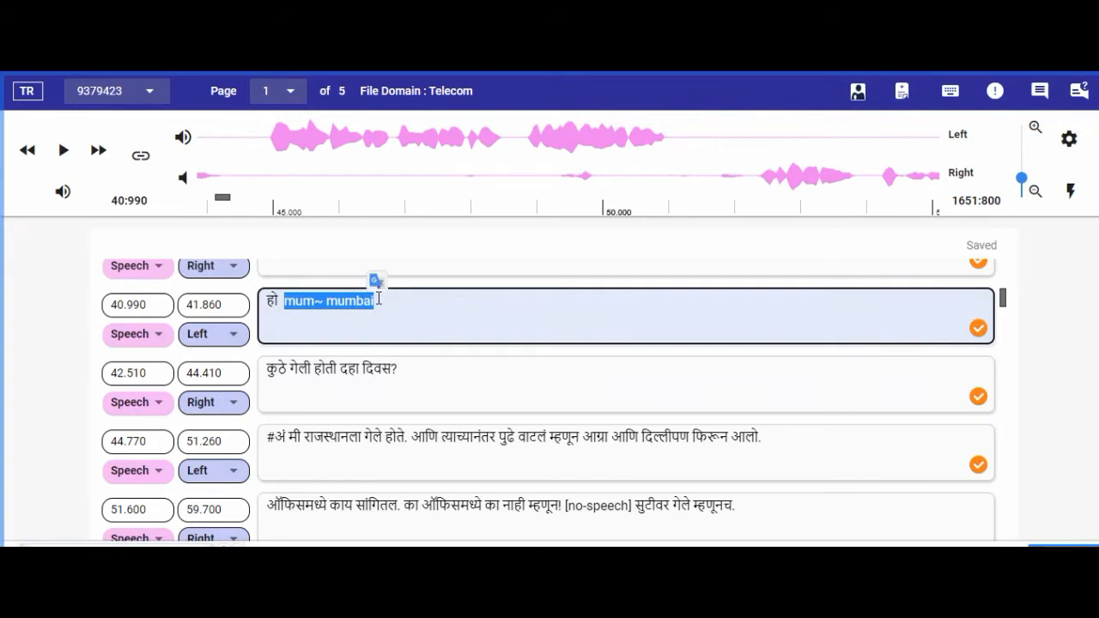
pyautogui.click(380, 311)
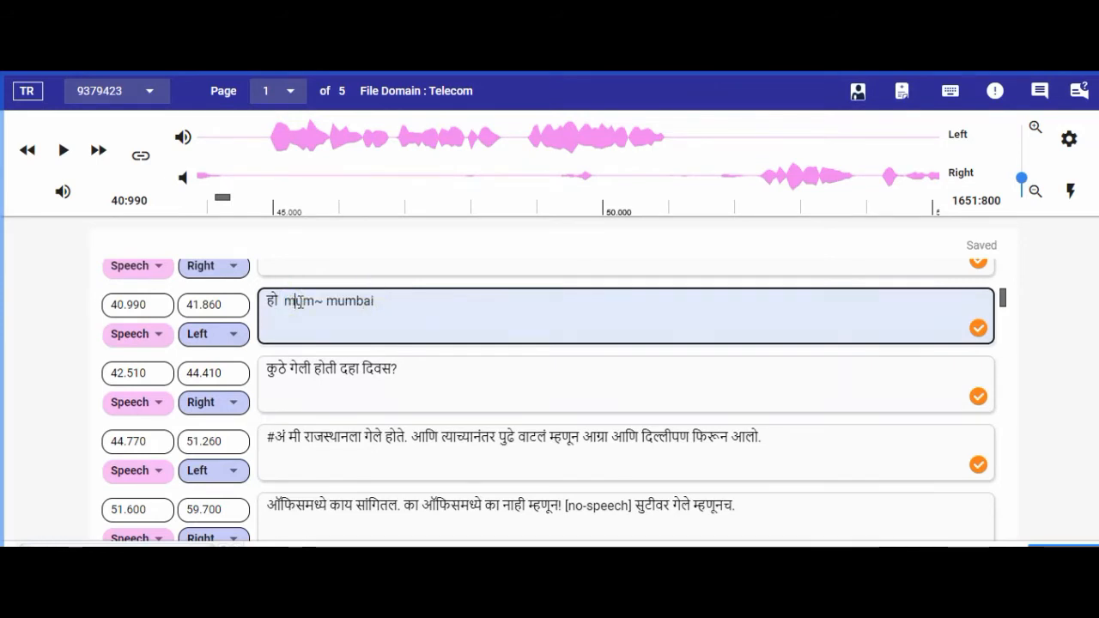
pyautogui.doubleClick(315, 302)
pyautogui.click(324, 302)
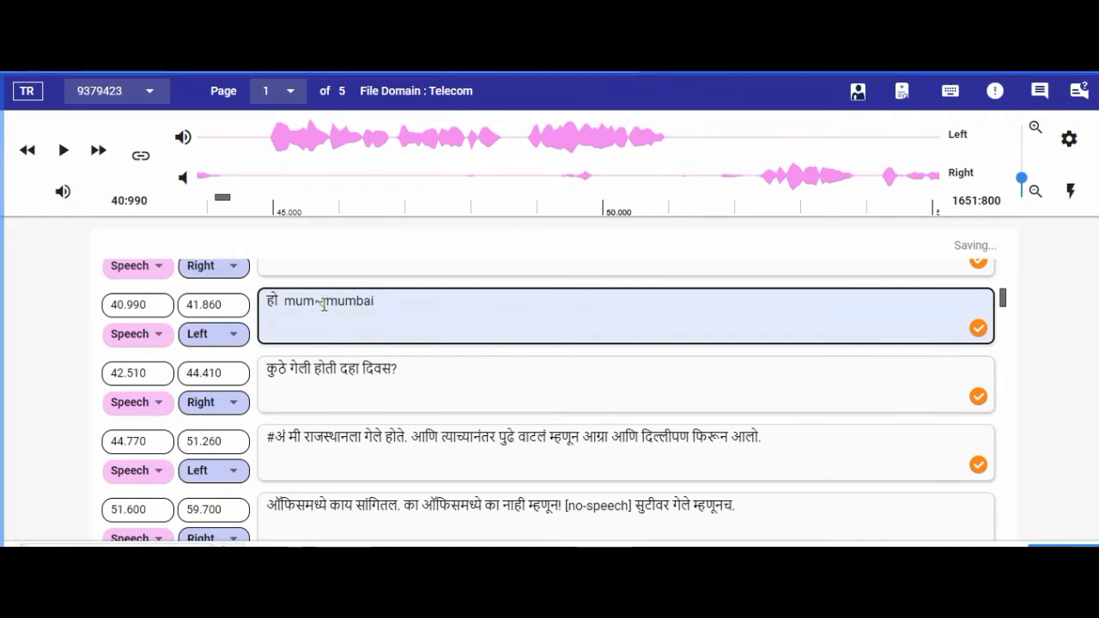
pyautogui.click(371, 303)
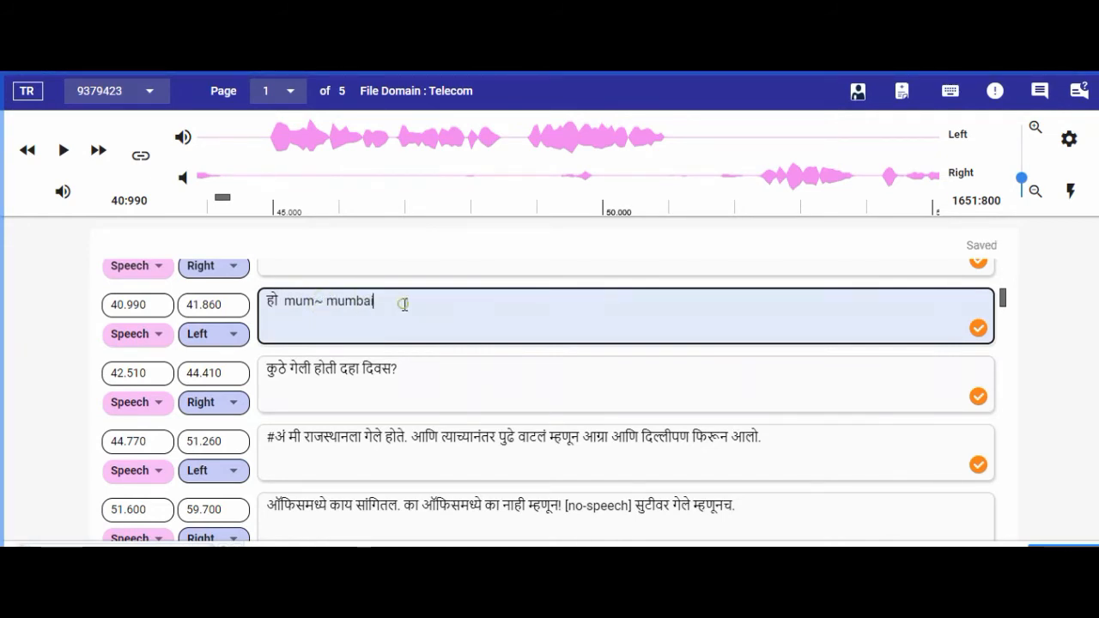
pyautogui.moveTo(405, 304); pyautogui.dragTo(283, 302)
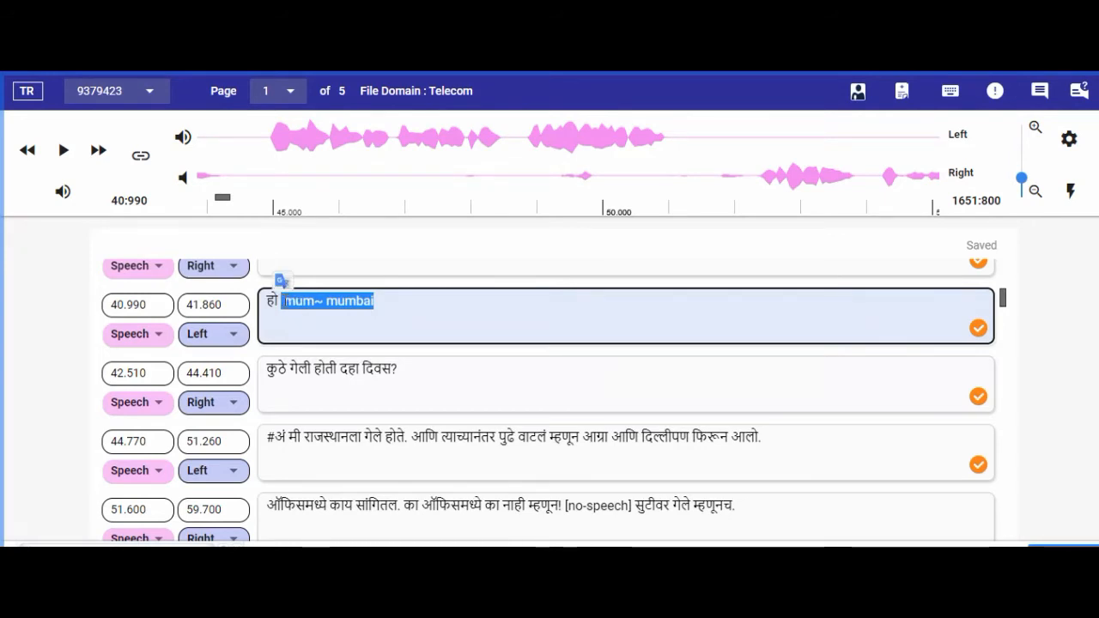
pyautogui.press('BackSpace')
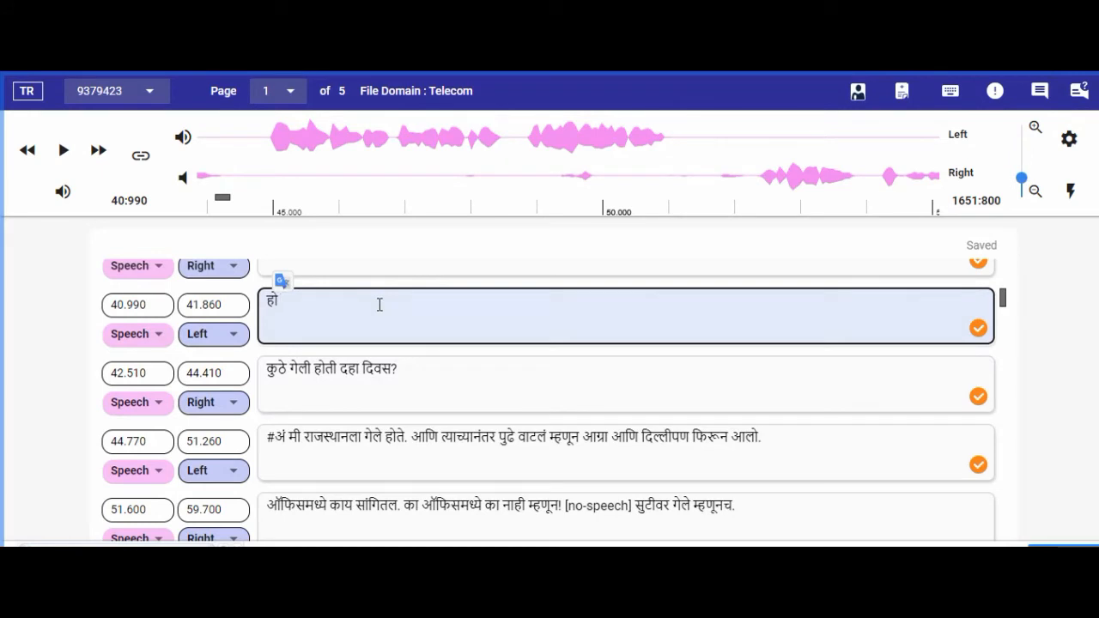
# Check the speaker-to-channel link settings and place the playhead just past the end of the left-channel speech, at about 51.161 seconds
pyautogui.scroll(1, 380, 305)
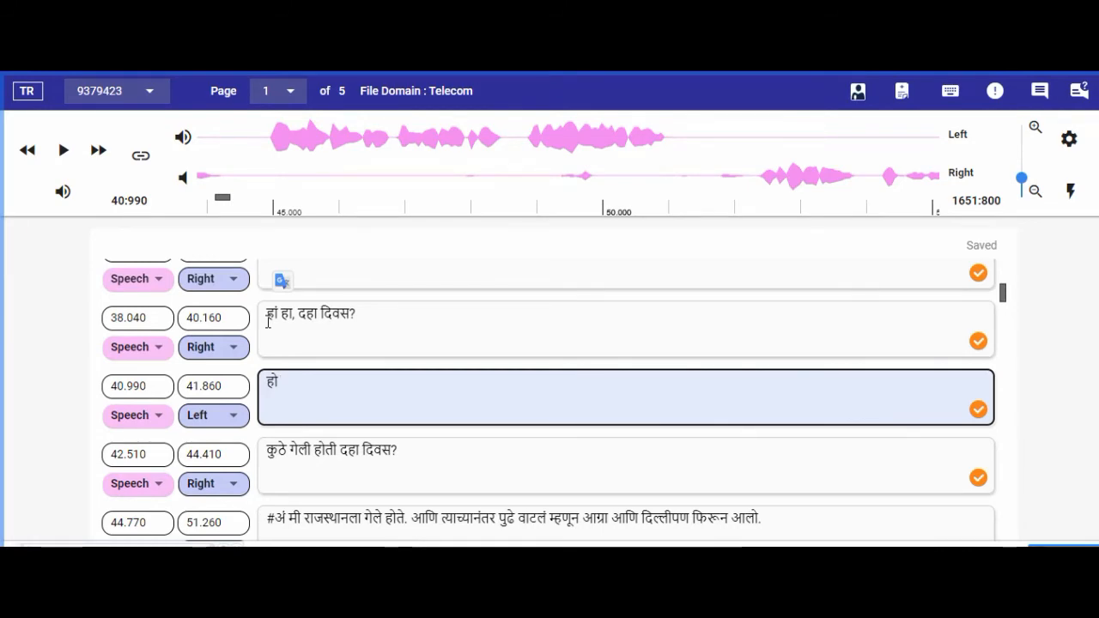
pyautogui.click(143, 157)
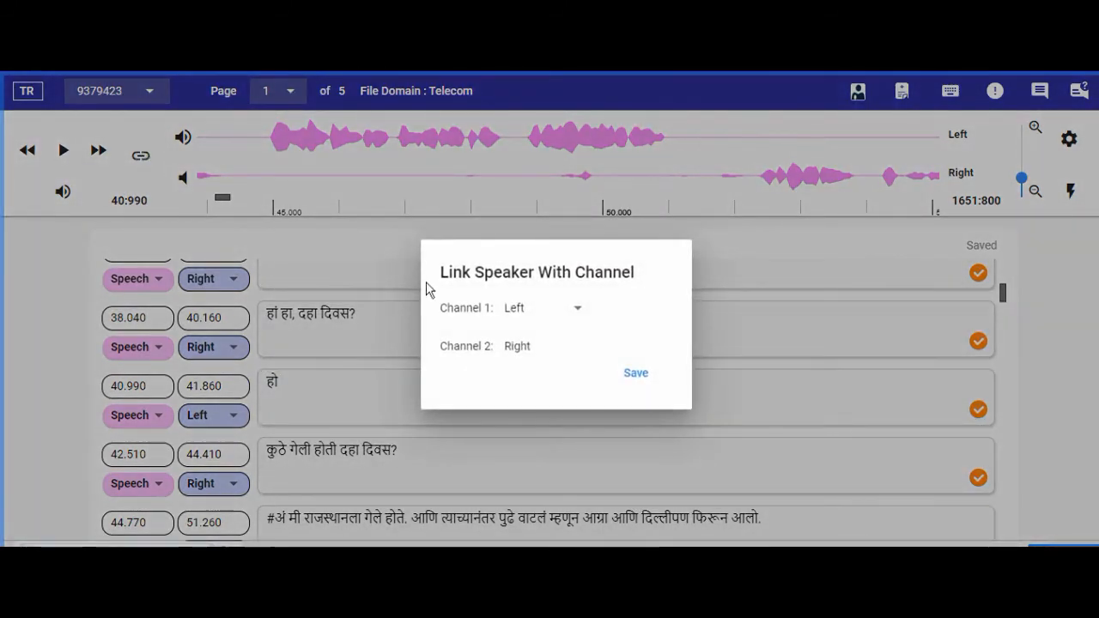
pyautogui.click(759, 294)
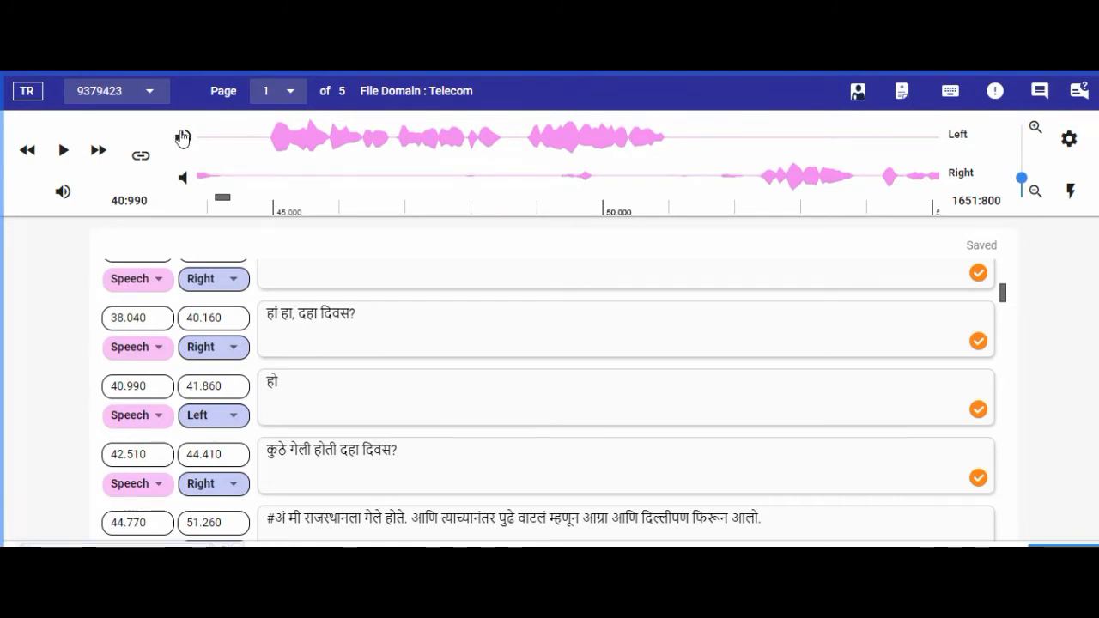
pyautogui.click(544, 155)
pyautogui.click(642, 160)
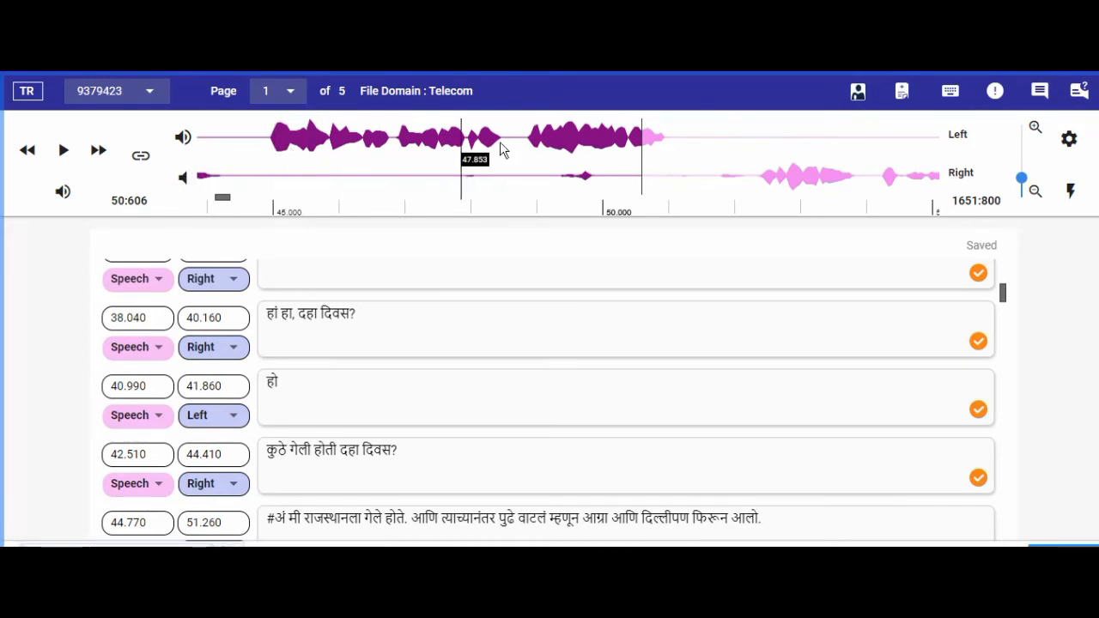
pyautogui.click(662, 150)
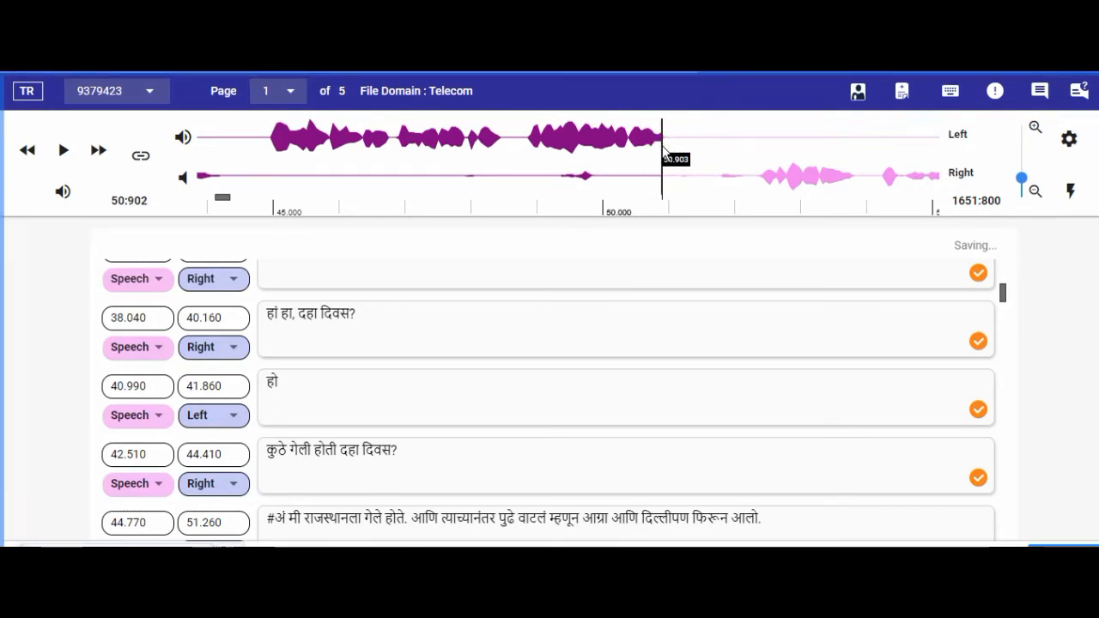
pyautogui.click(679, 141)
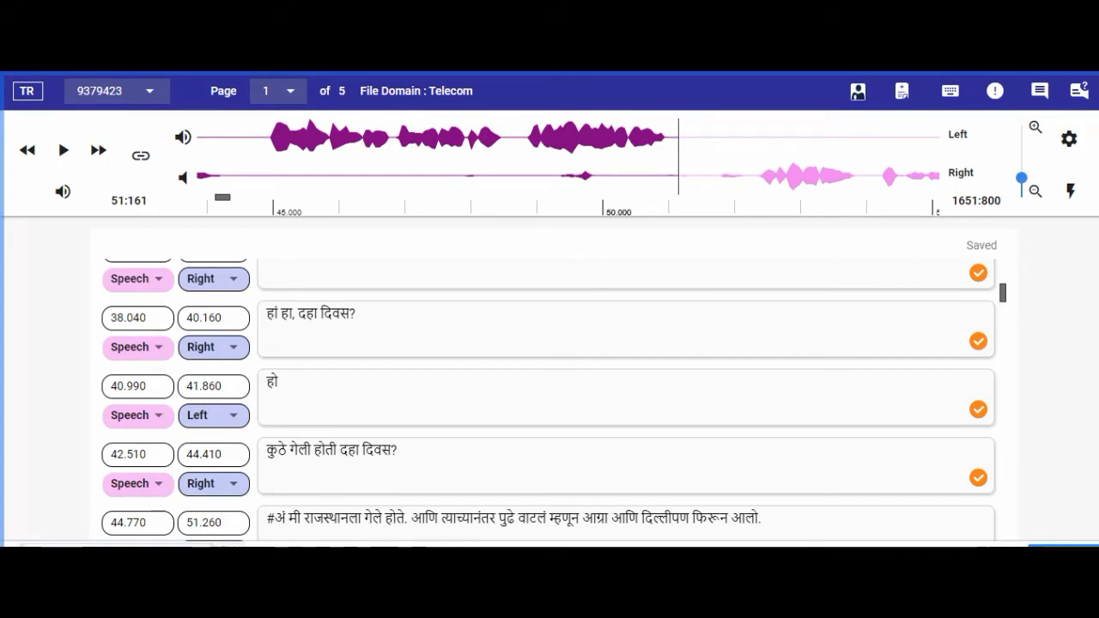
# Look over the Spelling and Grammar, Dialectal Pronunciations and Mispronounced Words sections in the Transcription Guidelines PDF
pyautogui.click(397, 563)
pyautogui.scroll(-4, 516, 414)
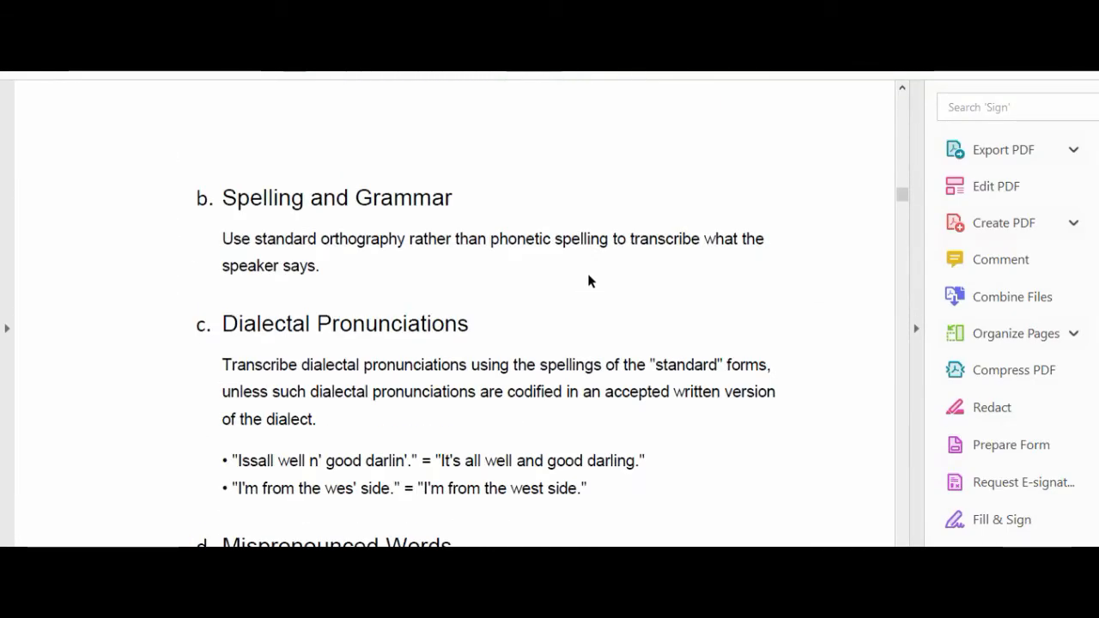
pyautogui.scroll(-3, 590, 278)
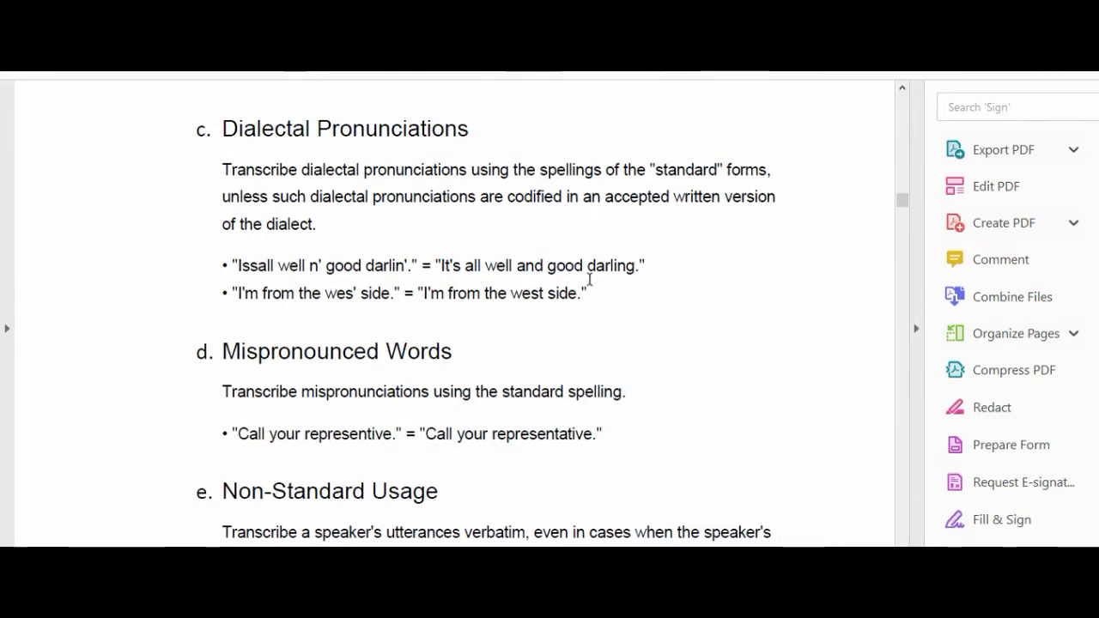
# Return to the transcription tool and select the 38.040 segment, followed by the 40.990 segment
pyautogui.click(1007, 10)
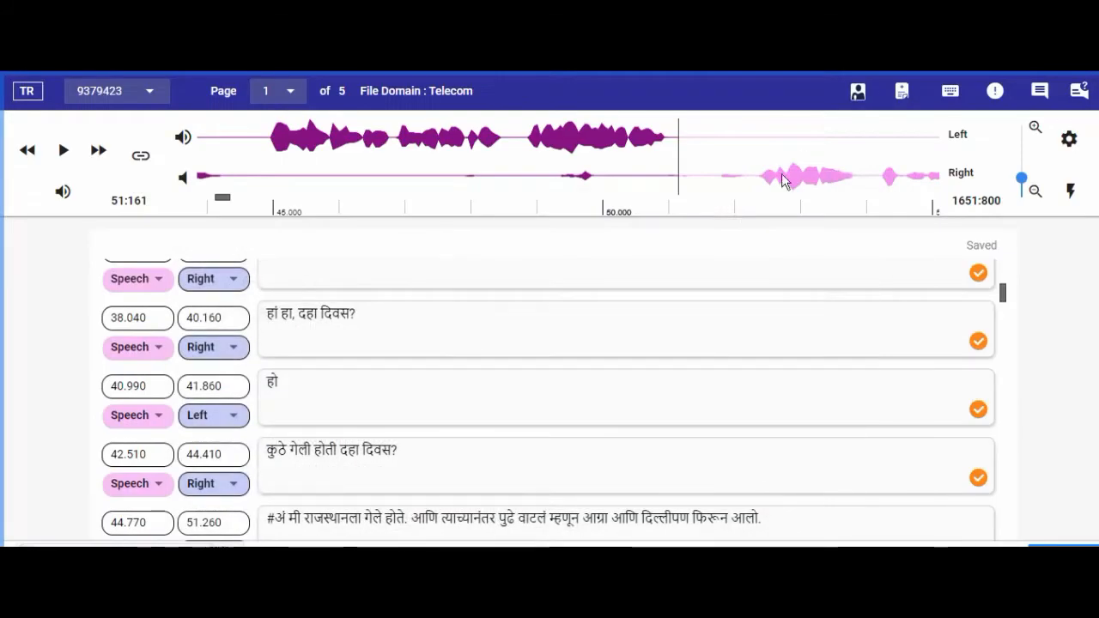
pyautogui.click(449, 329)
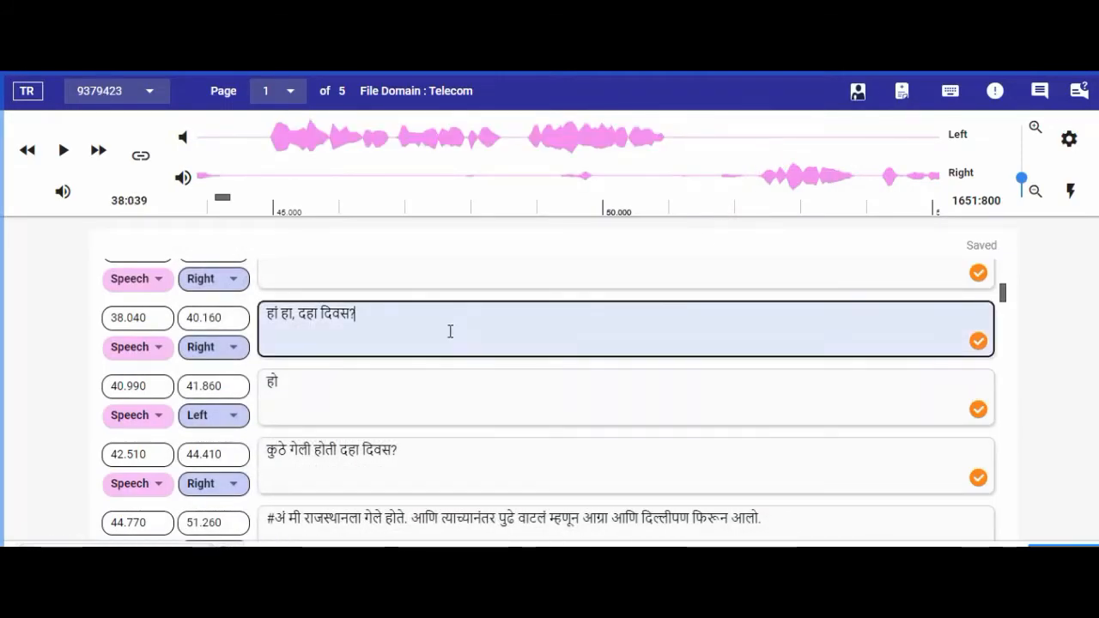
pyautogui.click(424, 384)
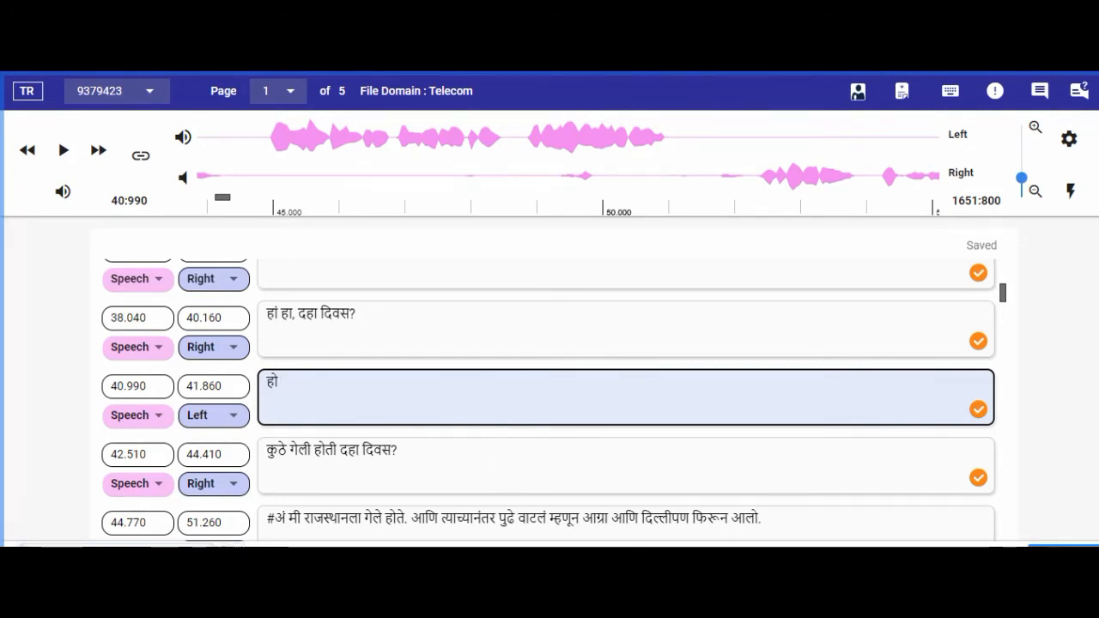
# Switch to the Transcription Guidelines PDF and look over the Non-Standard Usage section, the spell-check note and the Capitalization section
pyautogui.hotkey('alt', 'Tab')
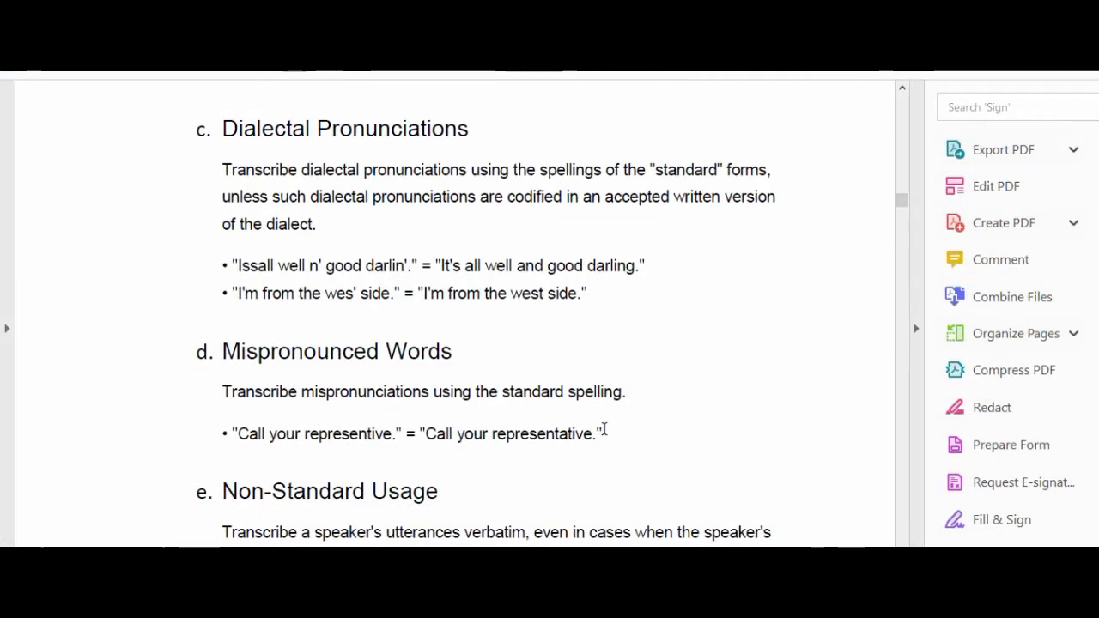
pyautogui.scroll(-3, 604, 429)
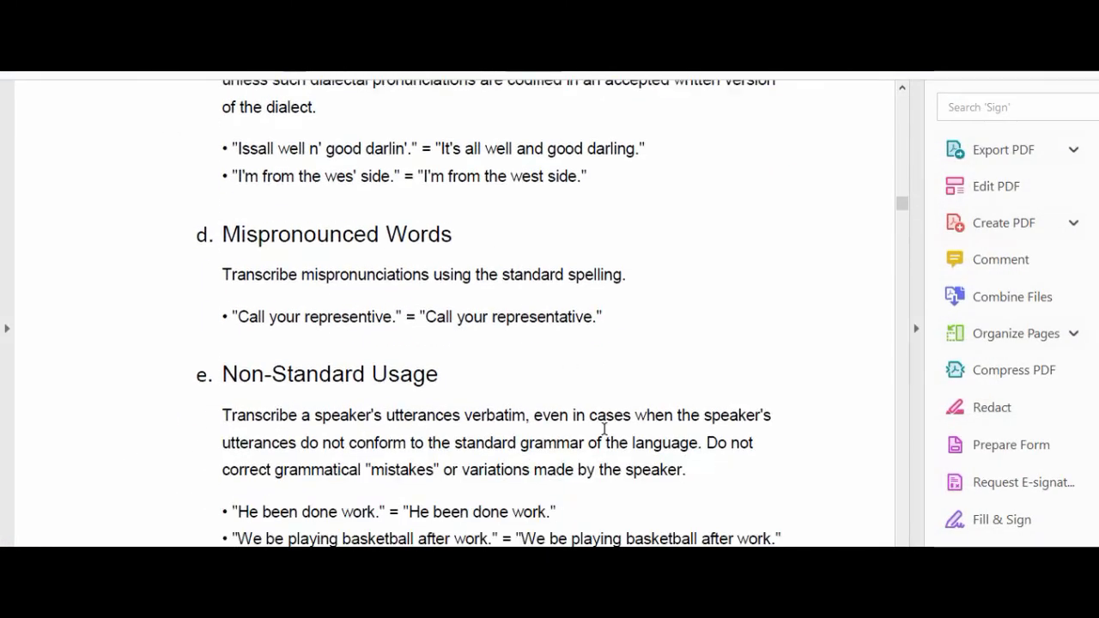
pyautogui.scroll(-2, 604, 428)
pyautogui.scroll(-2, 604, 428)
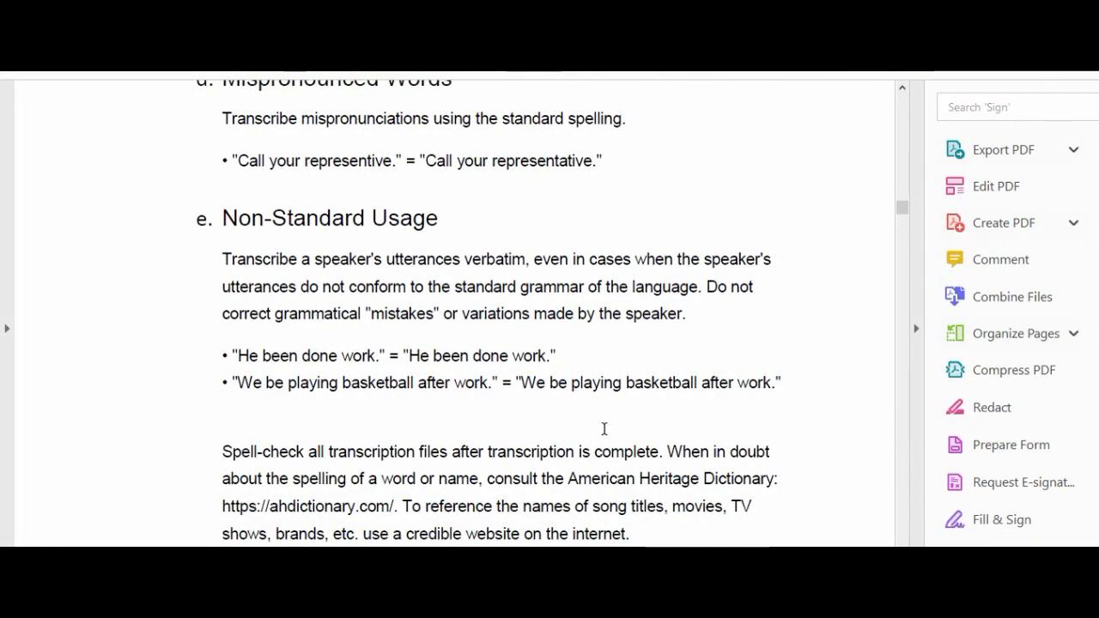
pyautogui.scroll(-3, 604, 429)
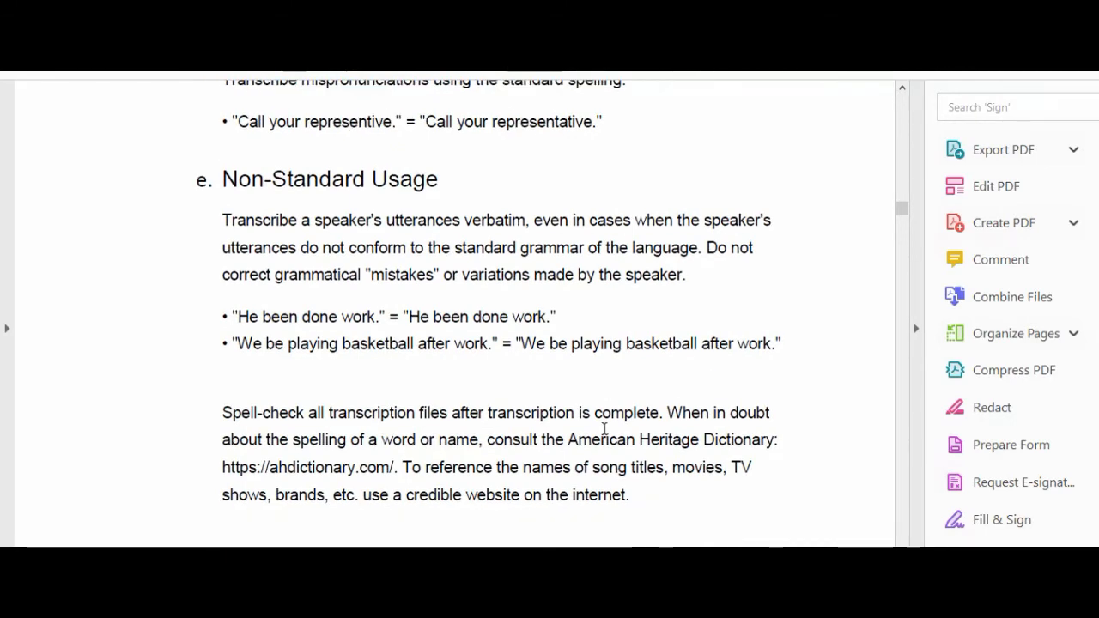
pyautogui.scroll(-2, 604, 427)
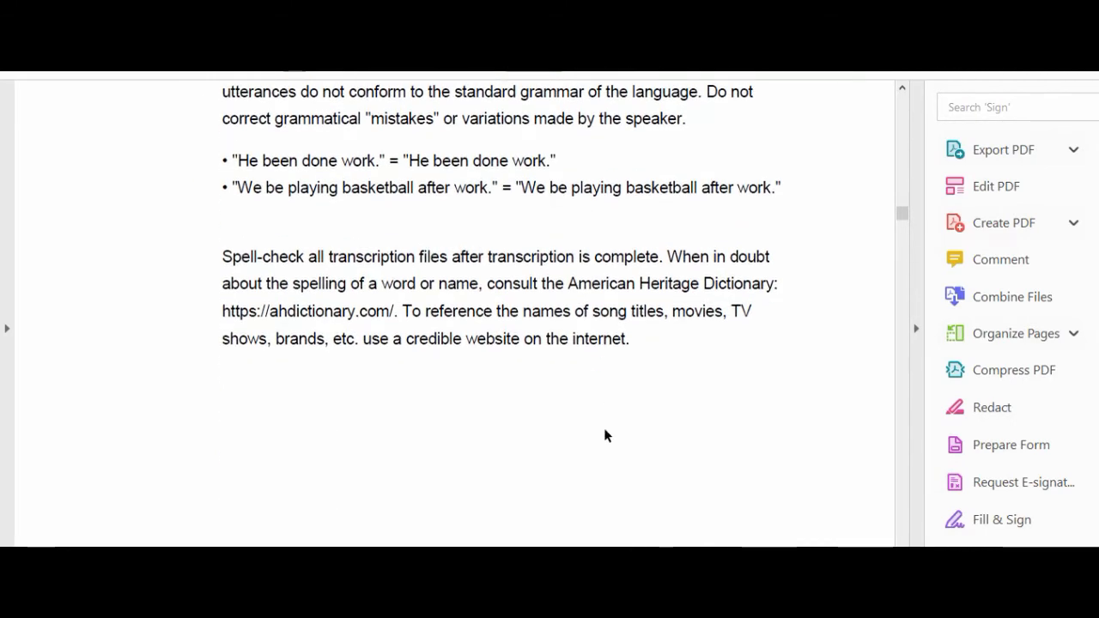
pyautogui.scroll(-6, 604, 428)
pyautogui.scroll(-6, 604, 428)
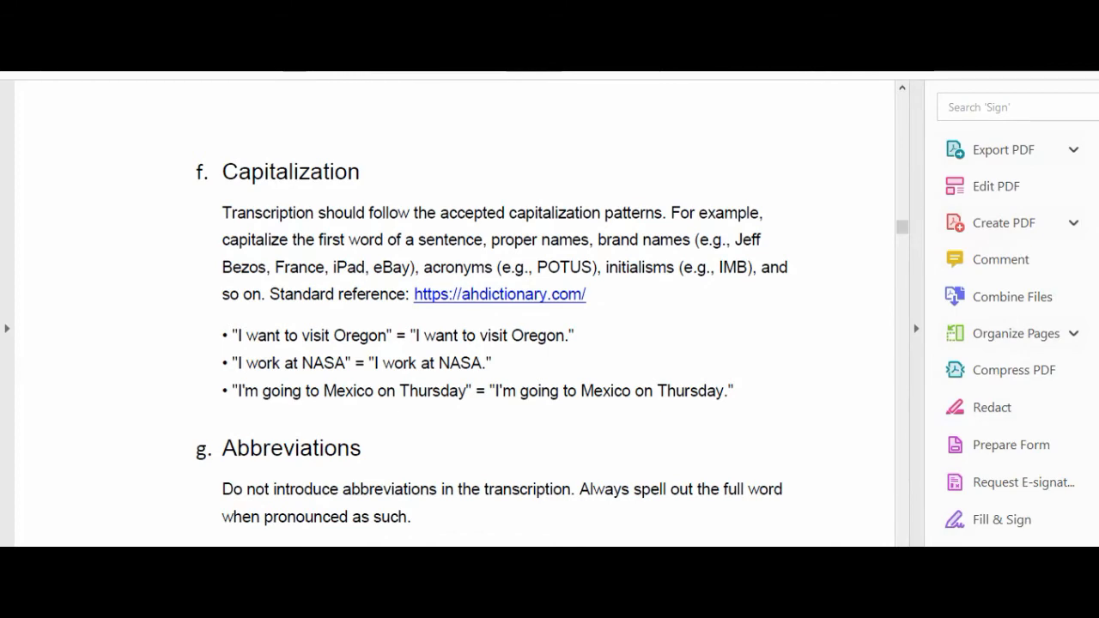
# Return to the transcription tool and add the acronym NASA in lang:Foreign tags after हो in the 40.990 segment, without a trailing space
pyautogui.hotkey('alt', 'Tab')
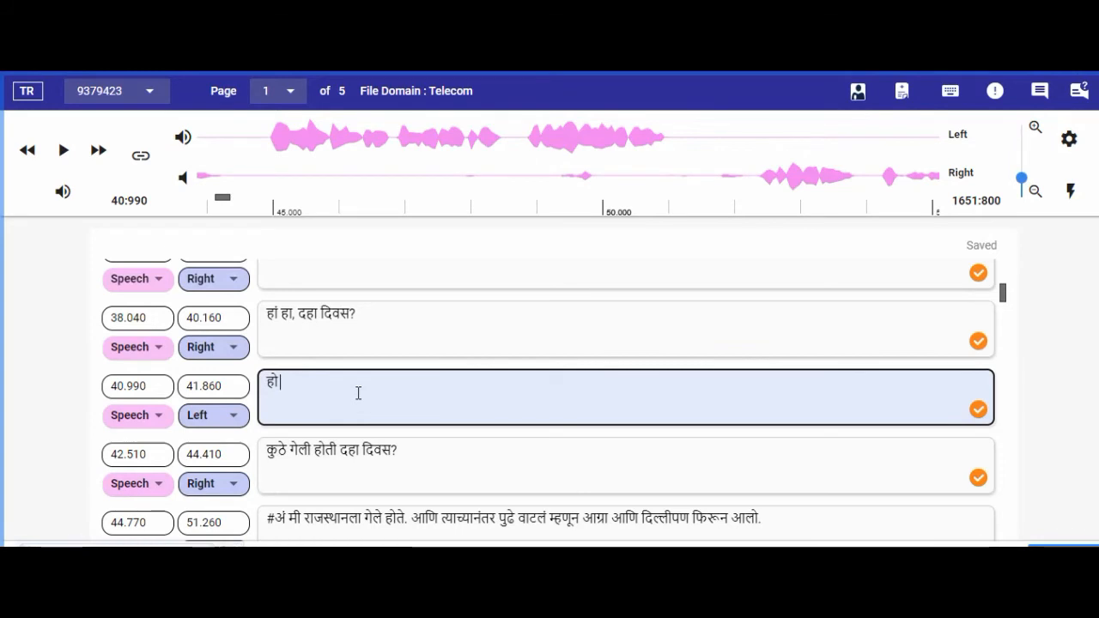
pyautogui.click(358, 394)
pyautogui.click(358, 393)
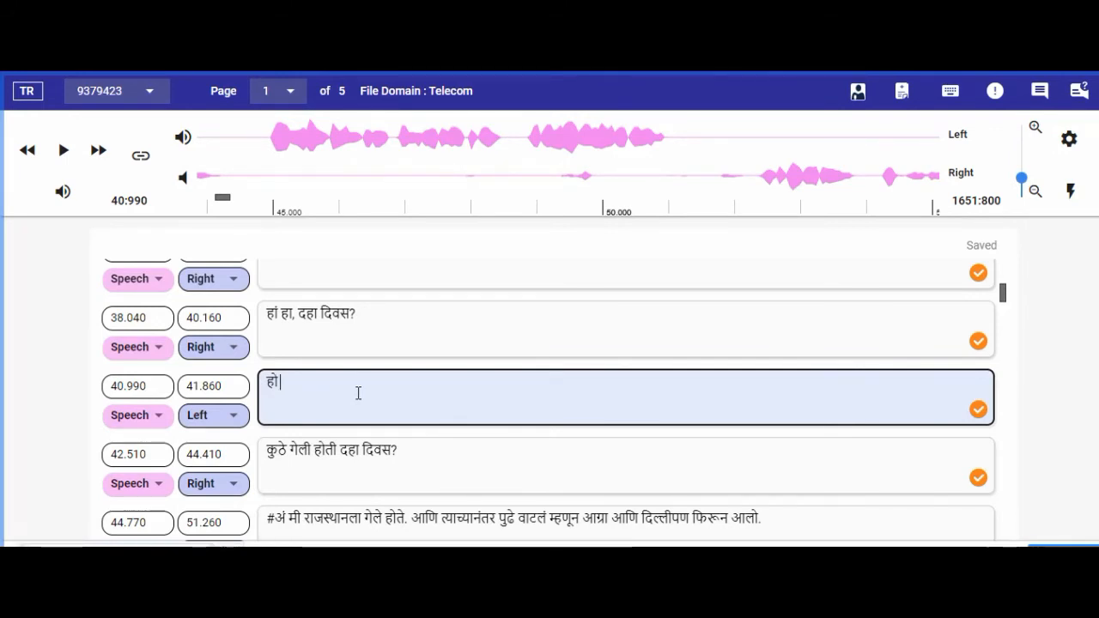
pyautogui.write('3<')
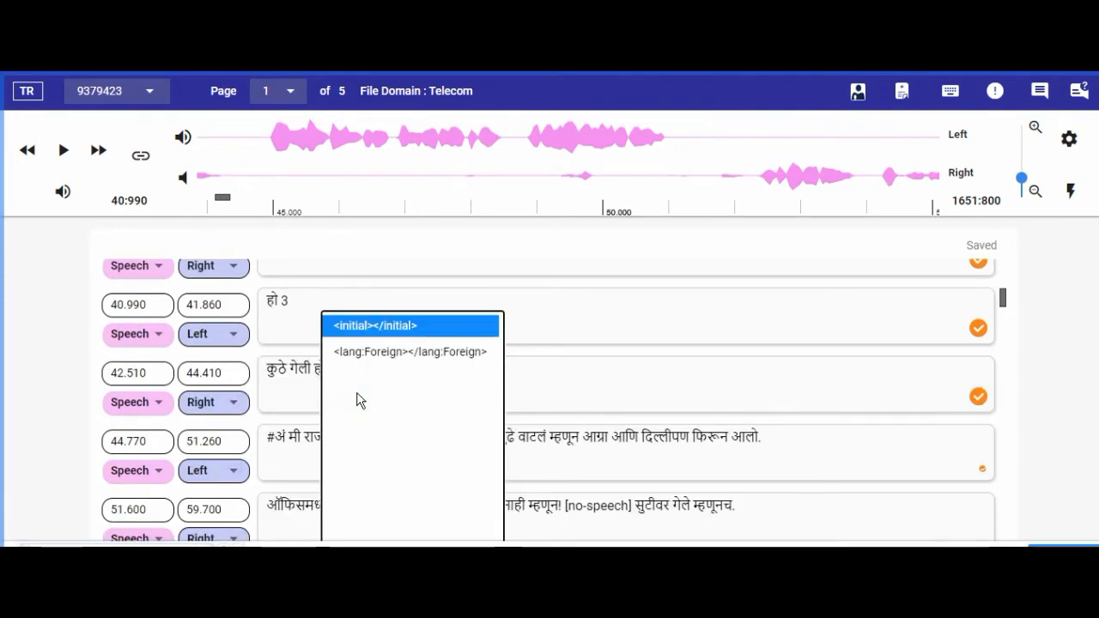
pyautogui.click(469, 359)
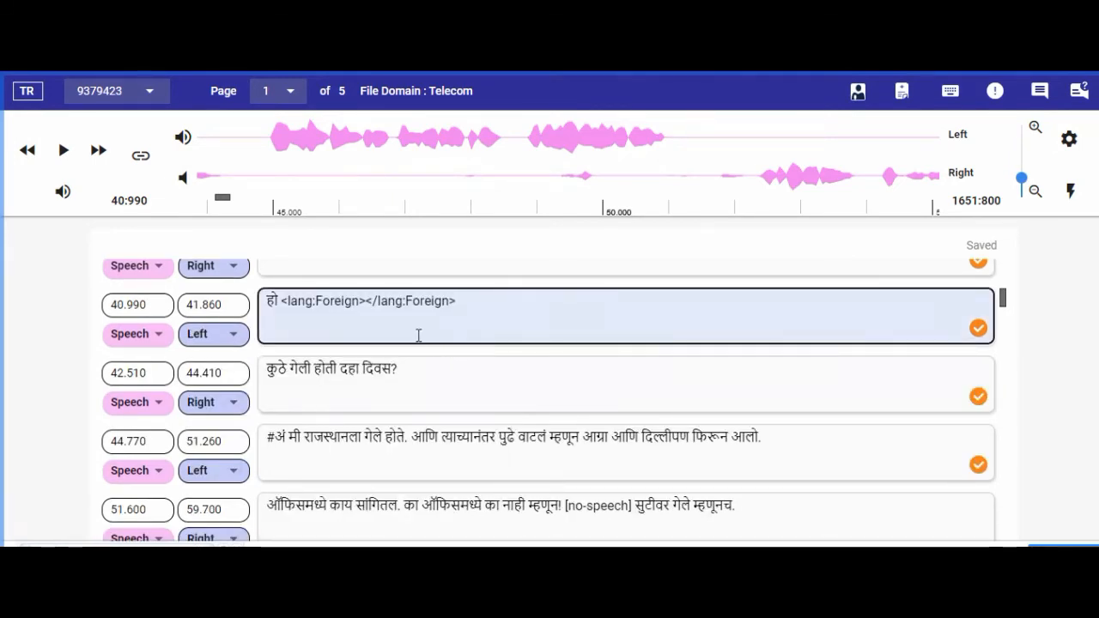
pyautogui.click(367, 301)
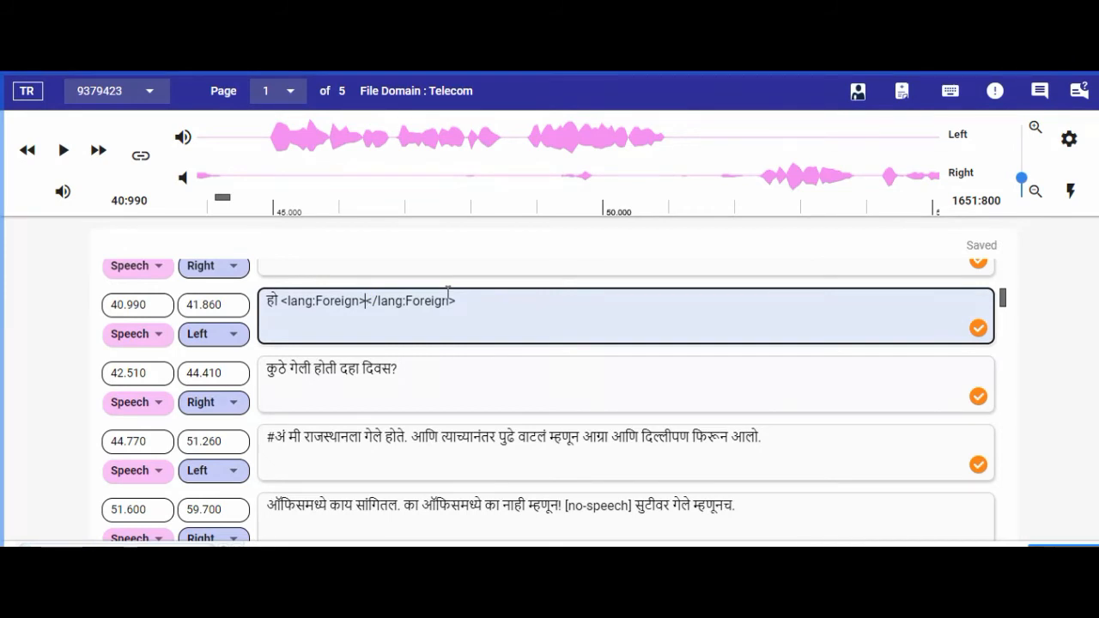
pyautogui.write('NASA')
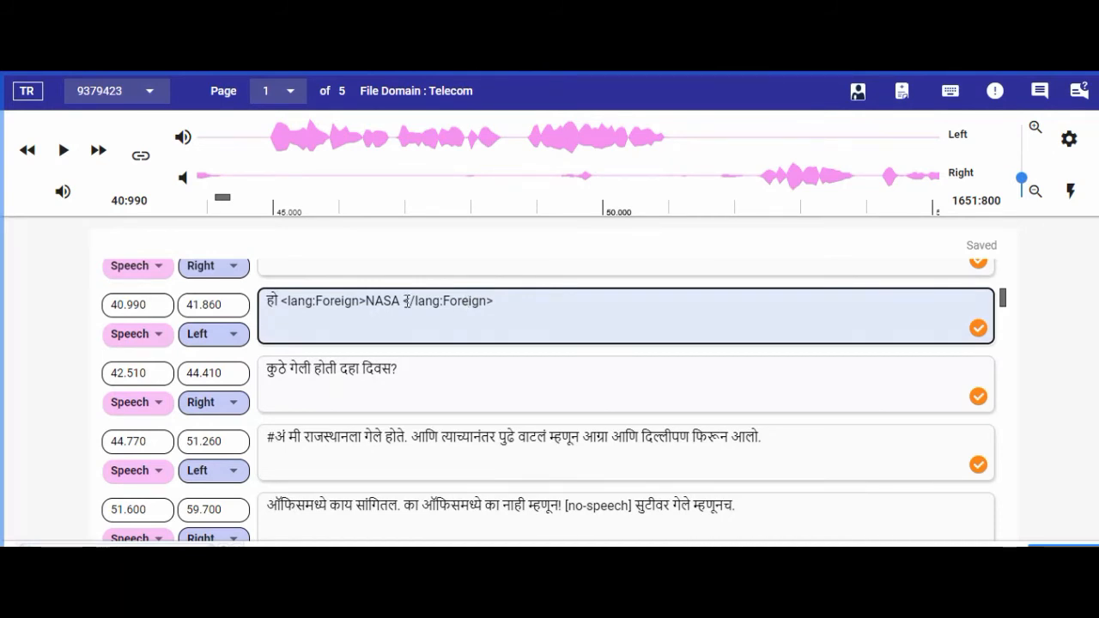
pyautogui.click(407, 302)
pyautogui.press('BackSpace')
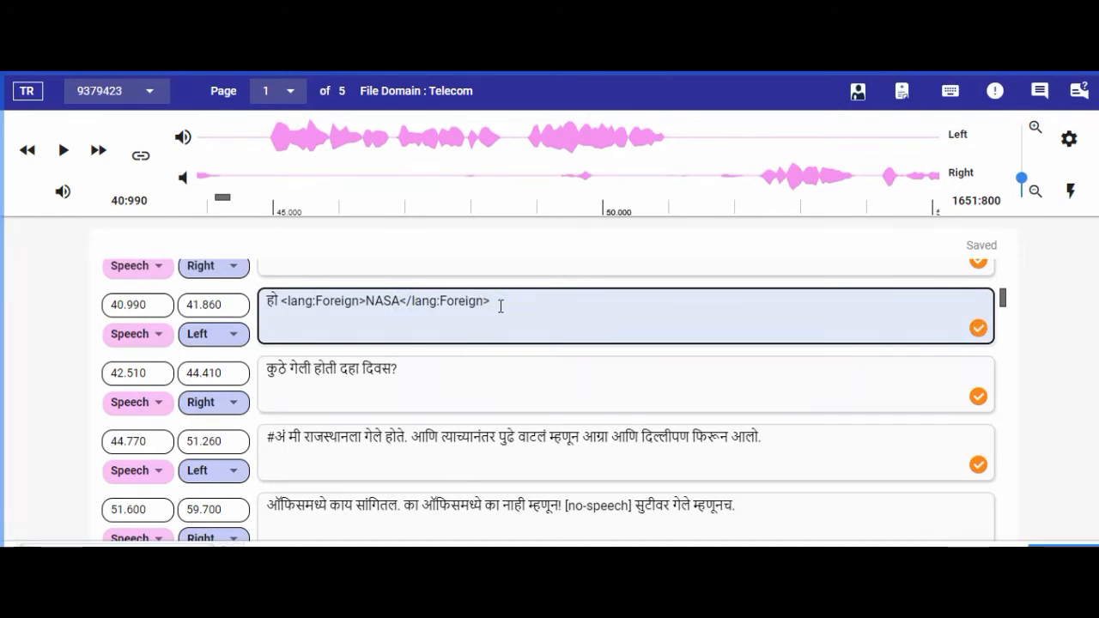
# Delete the tagged NASA example from the 40.990 segment, keeping only हो
pyautogui.moveTo(494, 302); pyautogui.dragTo(281, 303)
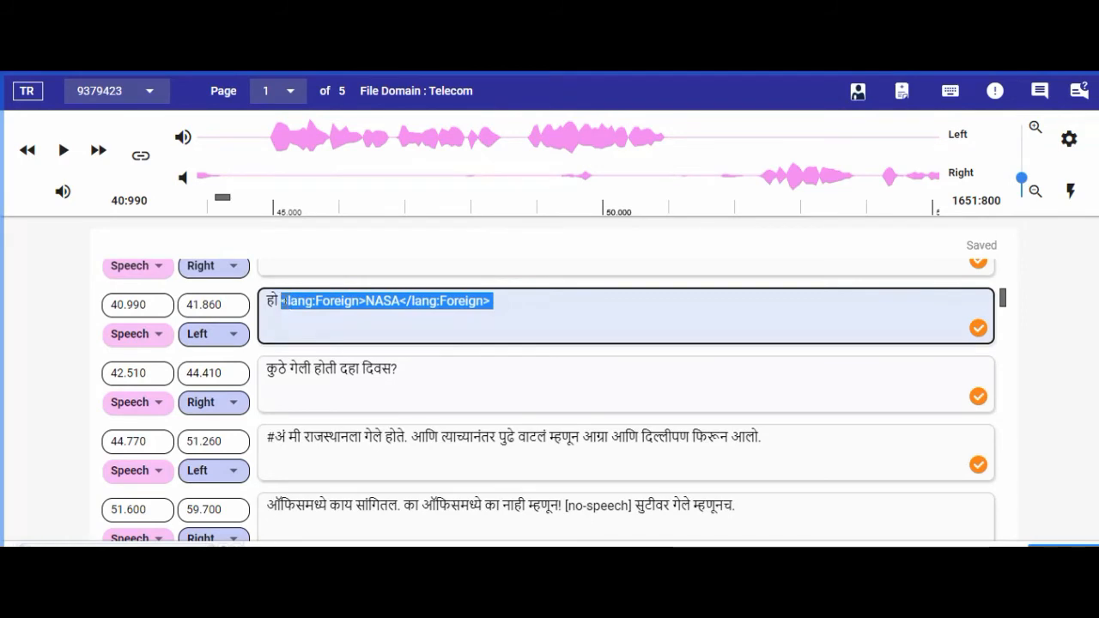
pyautogui.press('BackSpace')
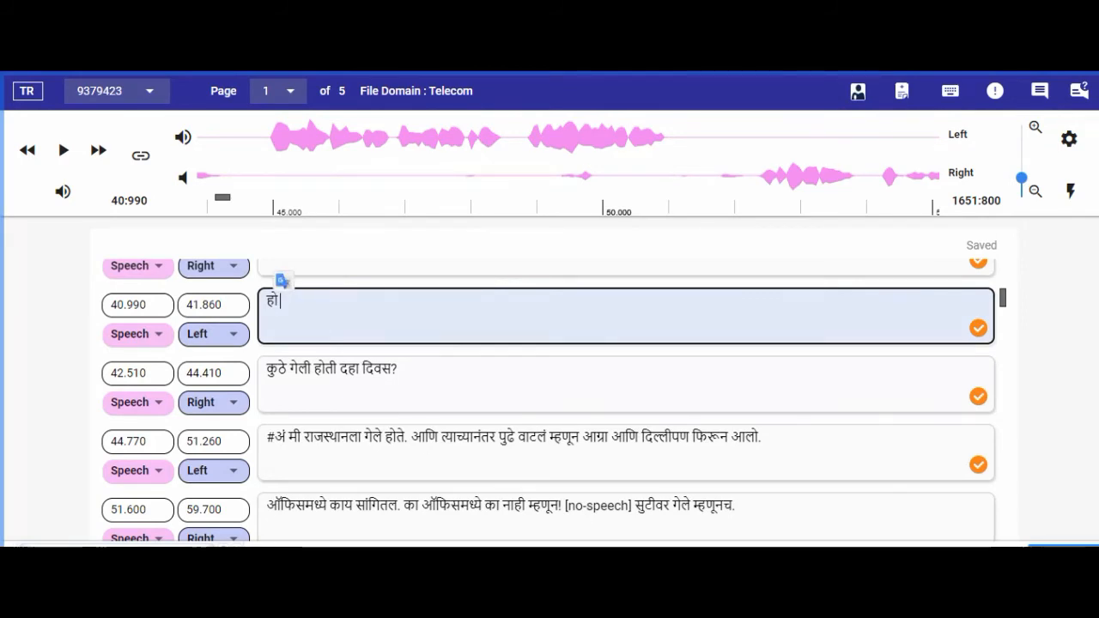
# Look over the Abbreviations section in the guidelines PDF, and return to the transcription tool to select the 42.510 segment
pyautogui.hotkey('alt', 'Tab')
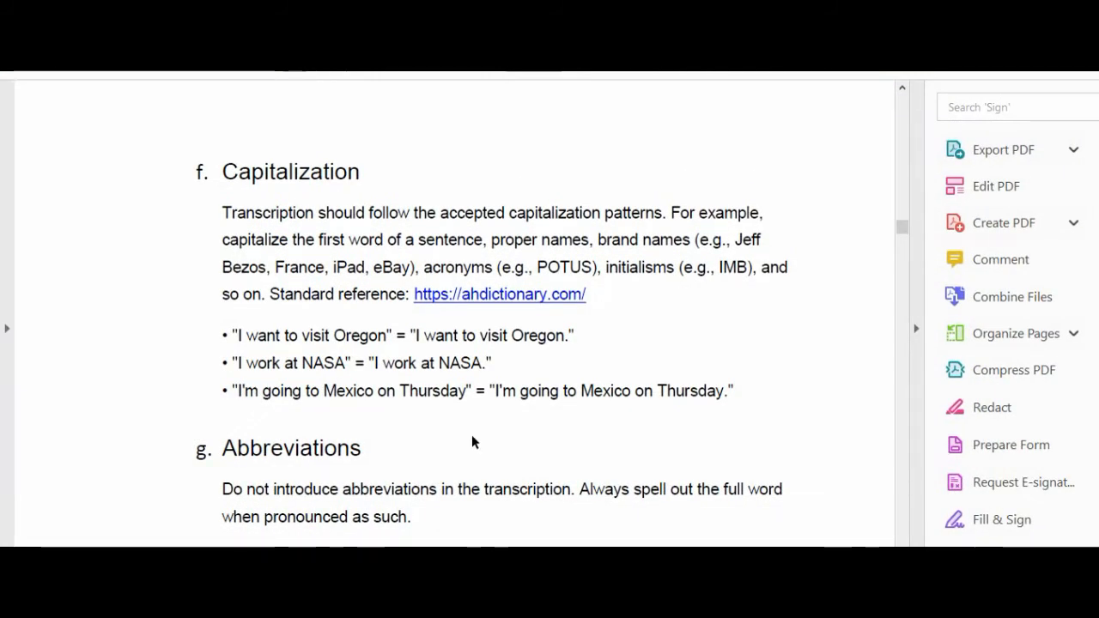
pyautogui.scroll(-3, 471, 435)
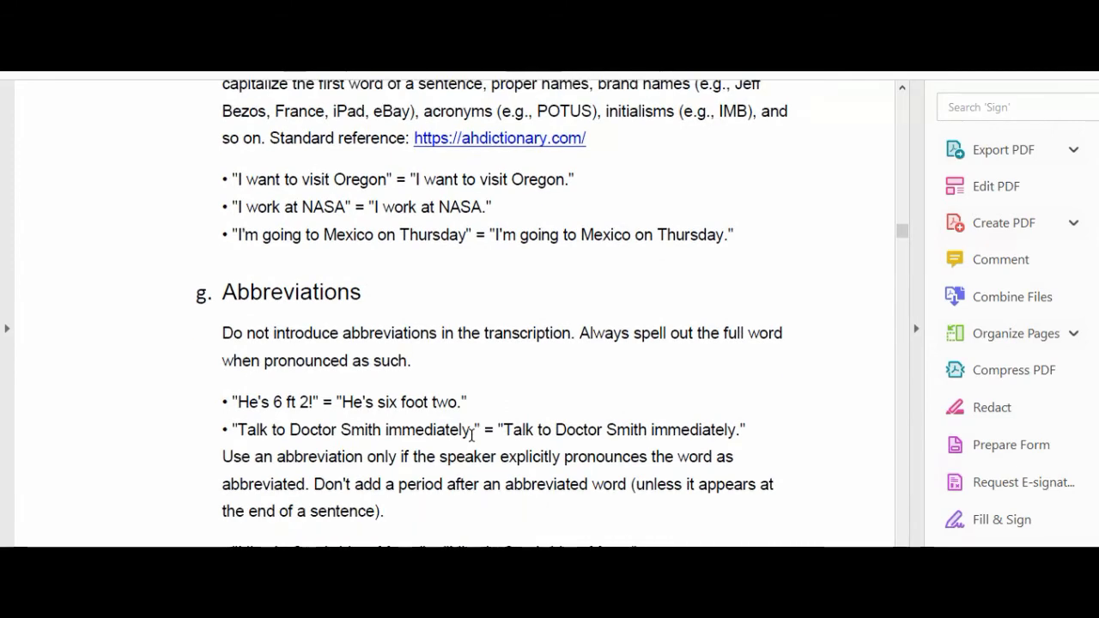
pyautogui.hotkey('alt', 'Tab')
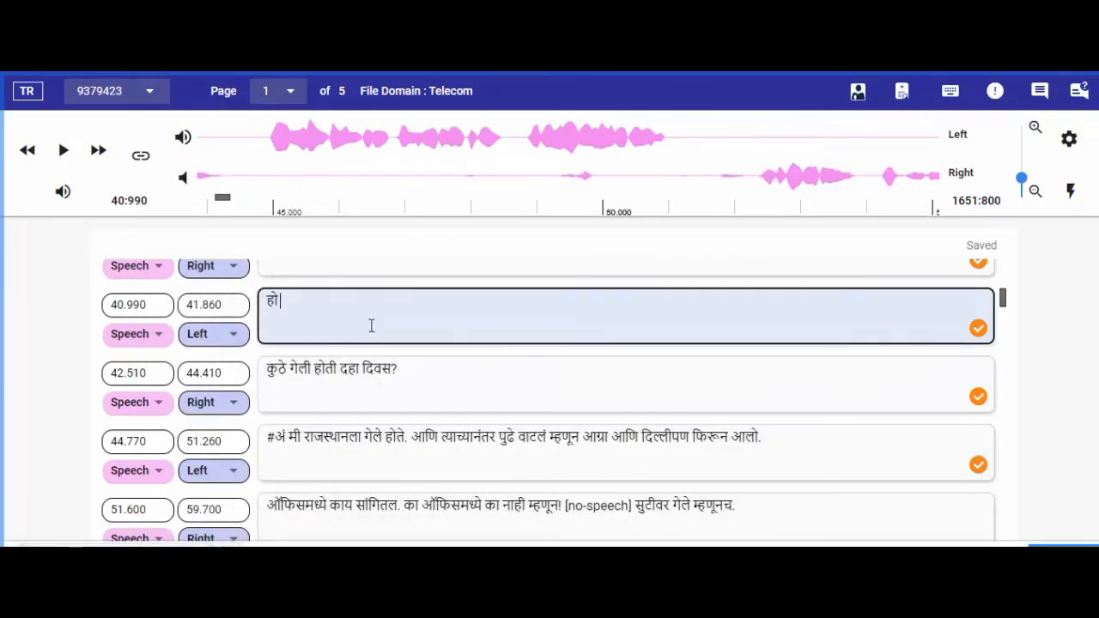
pyautogui.click(416, 369)
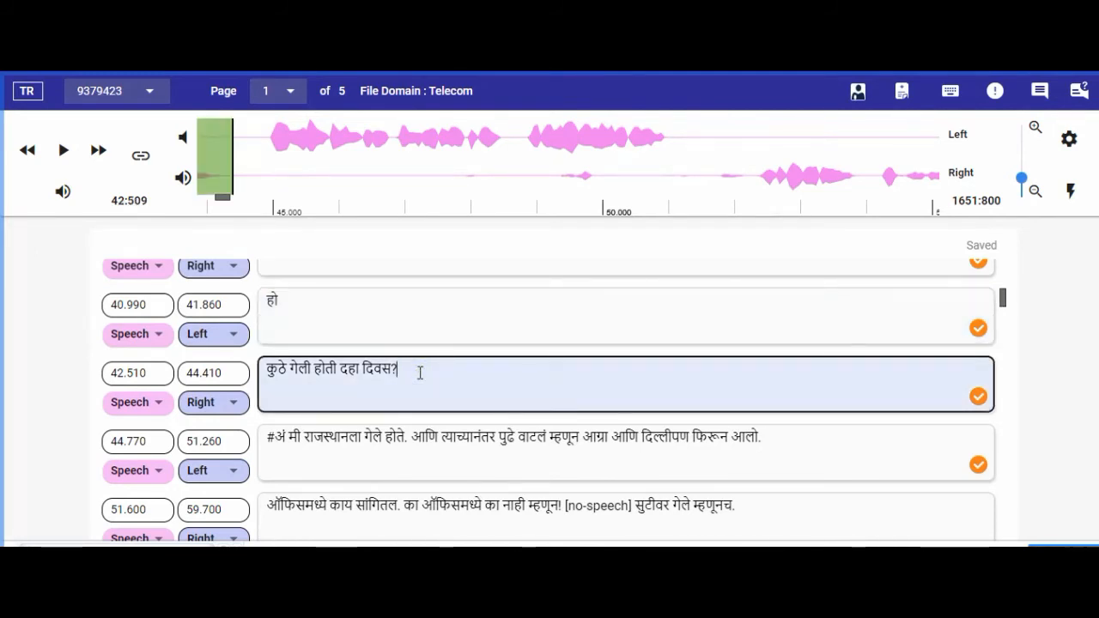
# Review the transcript segments that start at 40.990, 42.510 and 44.770
pyautogui.click(382, 292)
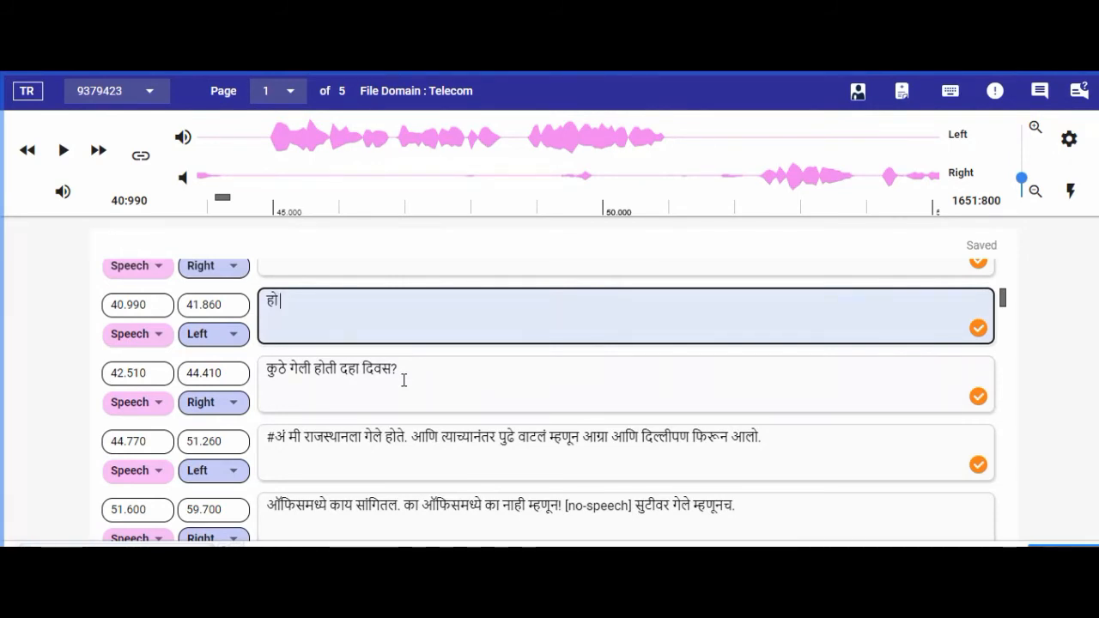
pyautogui.scroll(-1, 403, 381)
pyautogui.scroll(1, 404, 381)
pyautogui.click(406, 371)
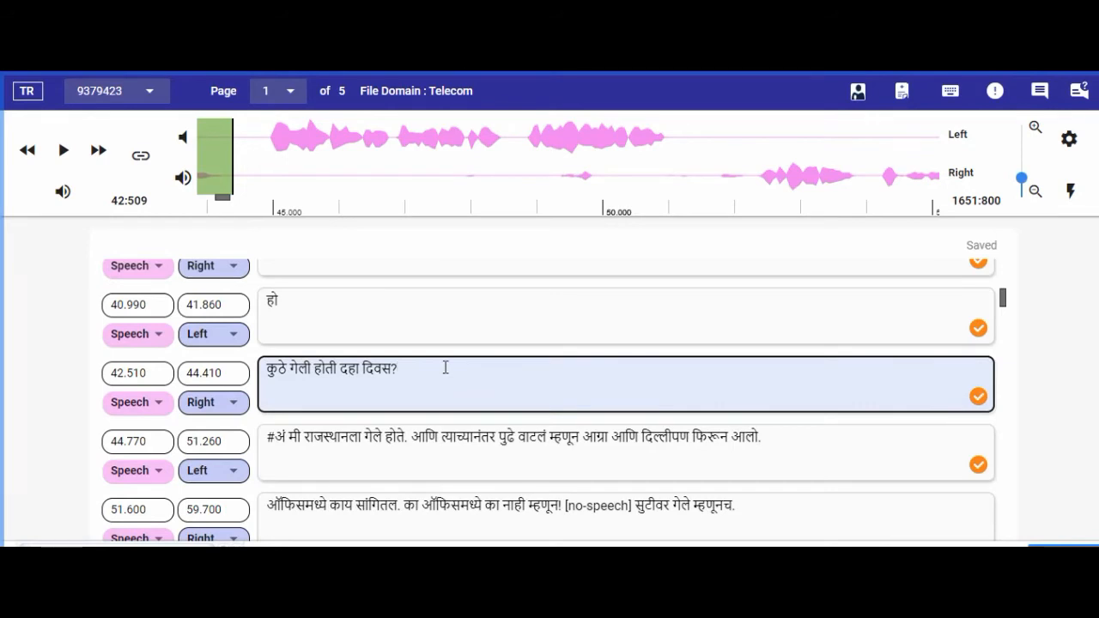
pyautogui.click(409, 442)
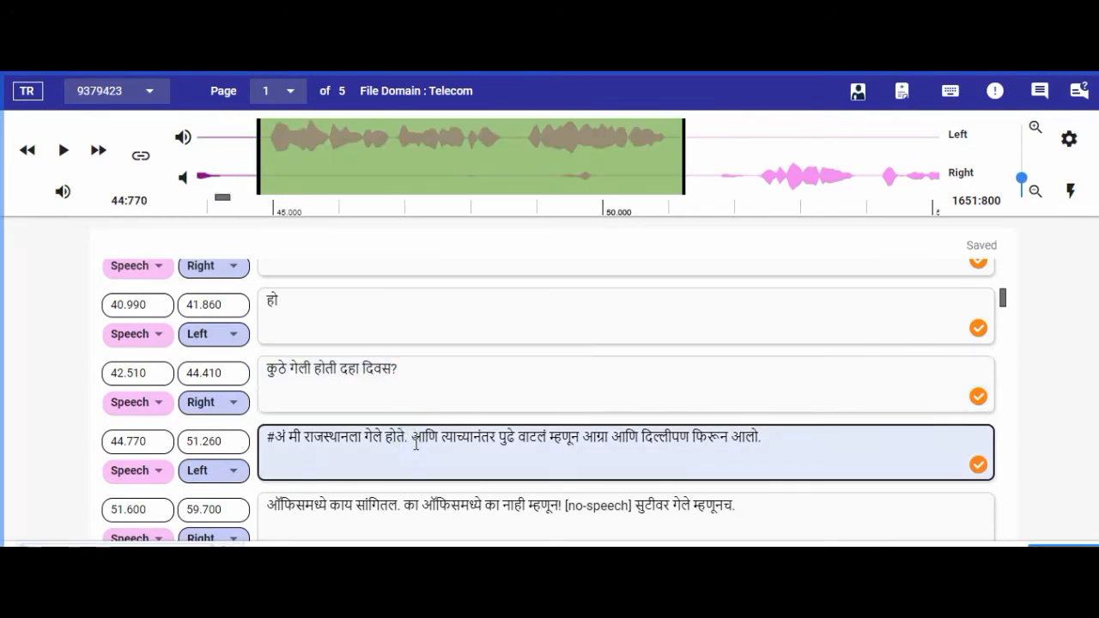
# Correct the spelling to "application" in both foreign-language tags of the segment starting at 56.980
pyautogui.scroll(-1, 532, 430)
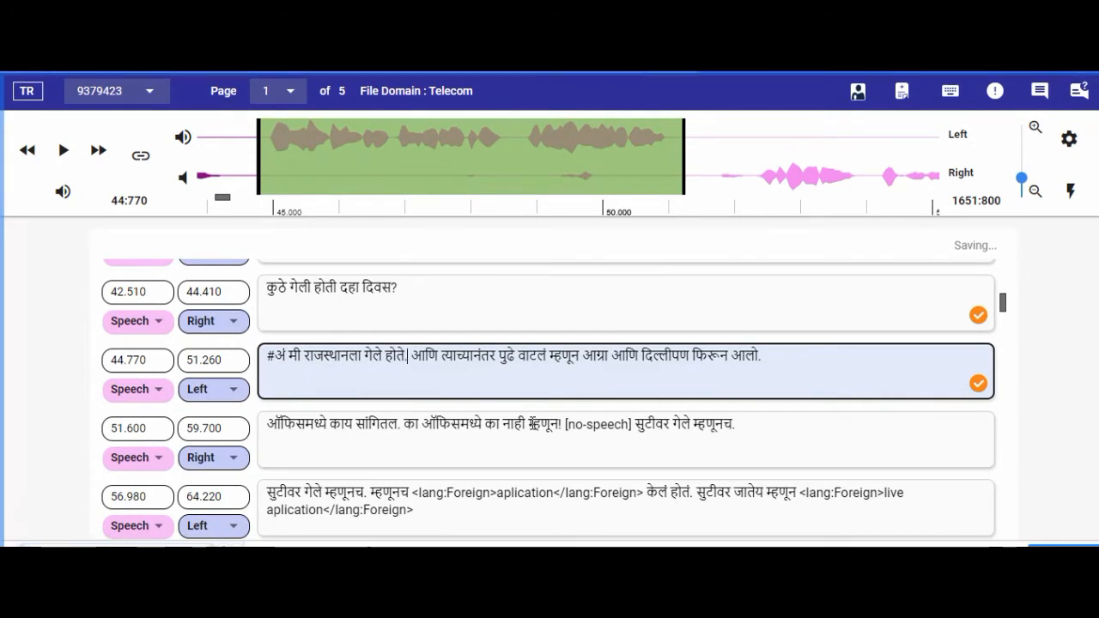
pyautogui.scroll(-1, 483, 441)
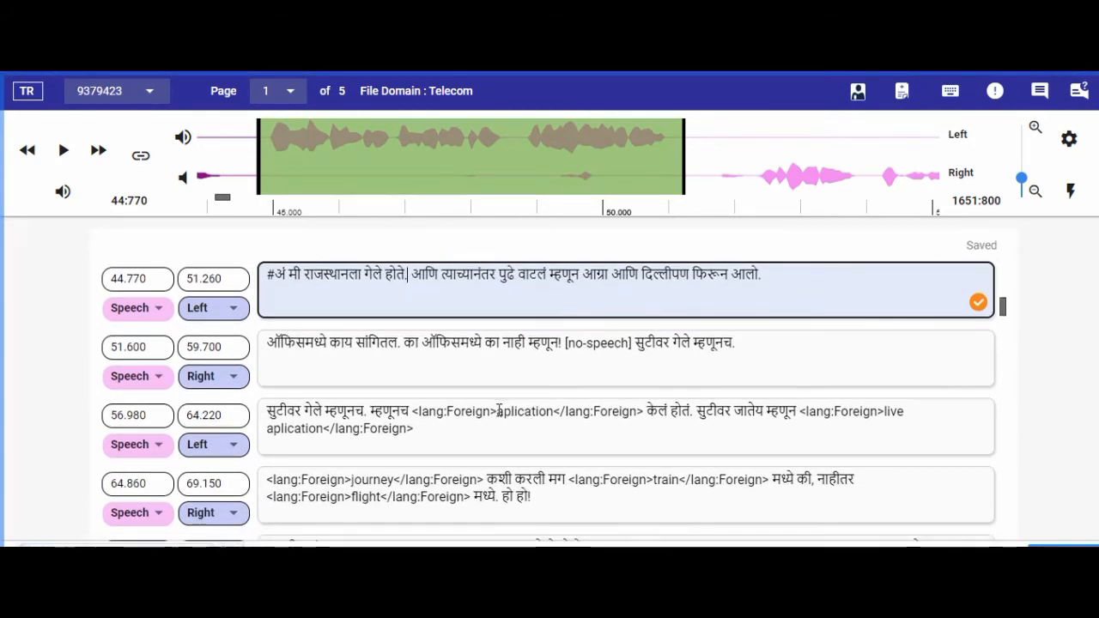
pyautogui.moveTo(497, 411); pyautogui.dragTo(556, 410)
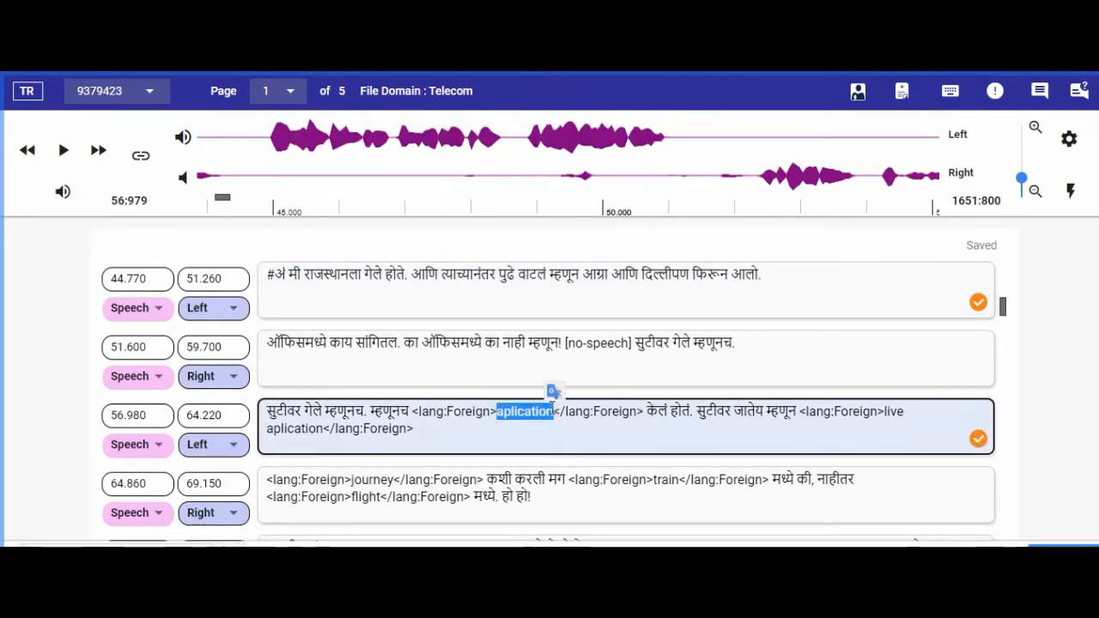
pyautogui.write('applic')
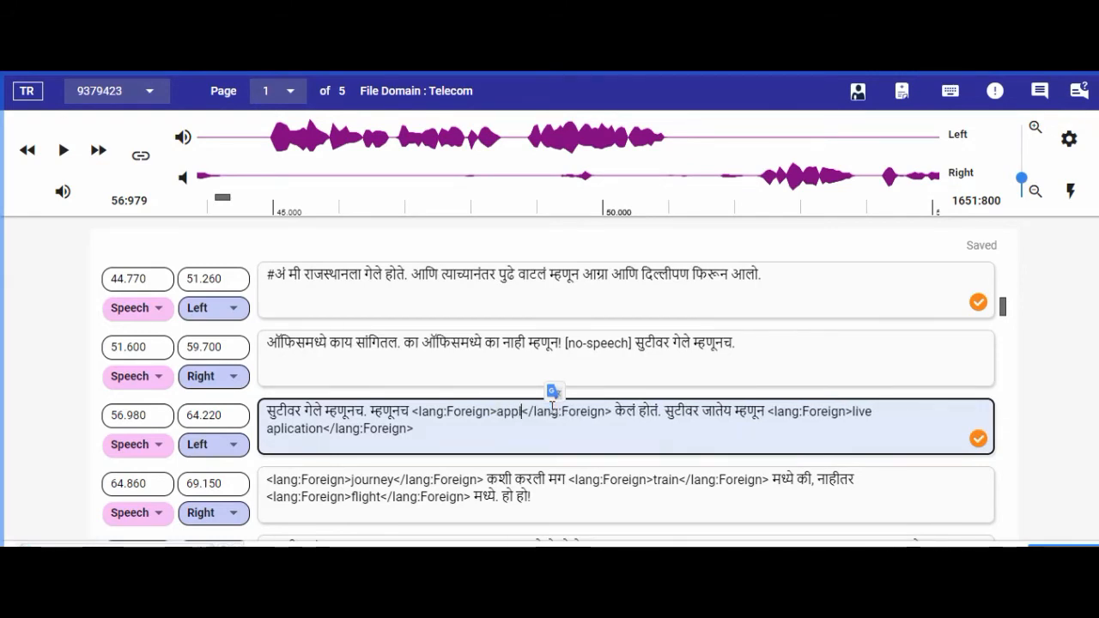
pyautogui.write('ation')
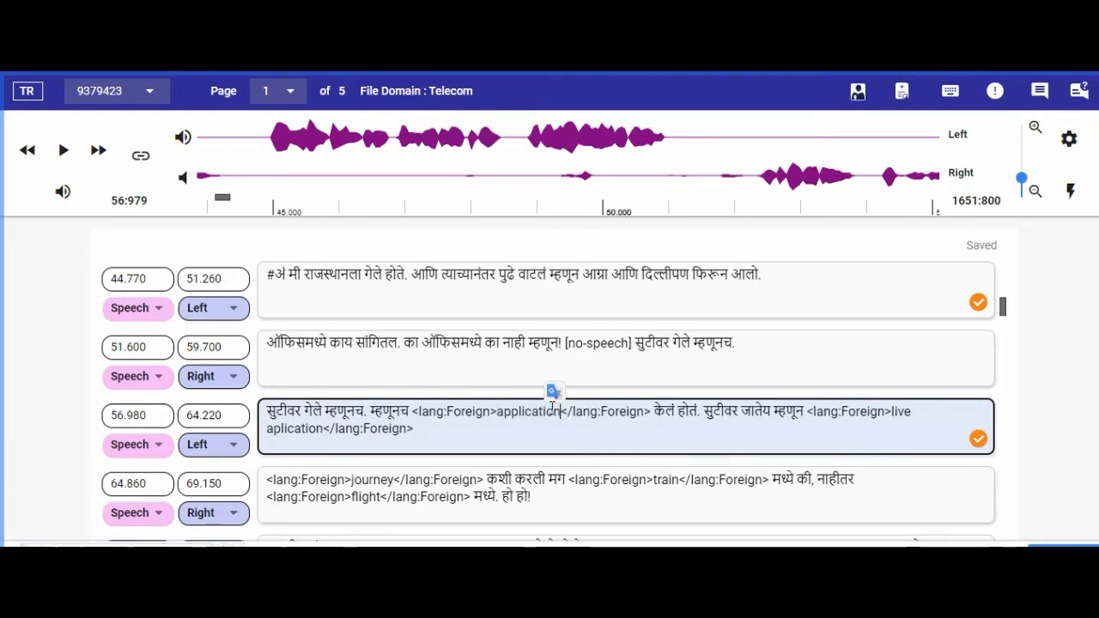
pyautogui.click(276, 429)
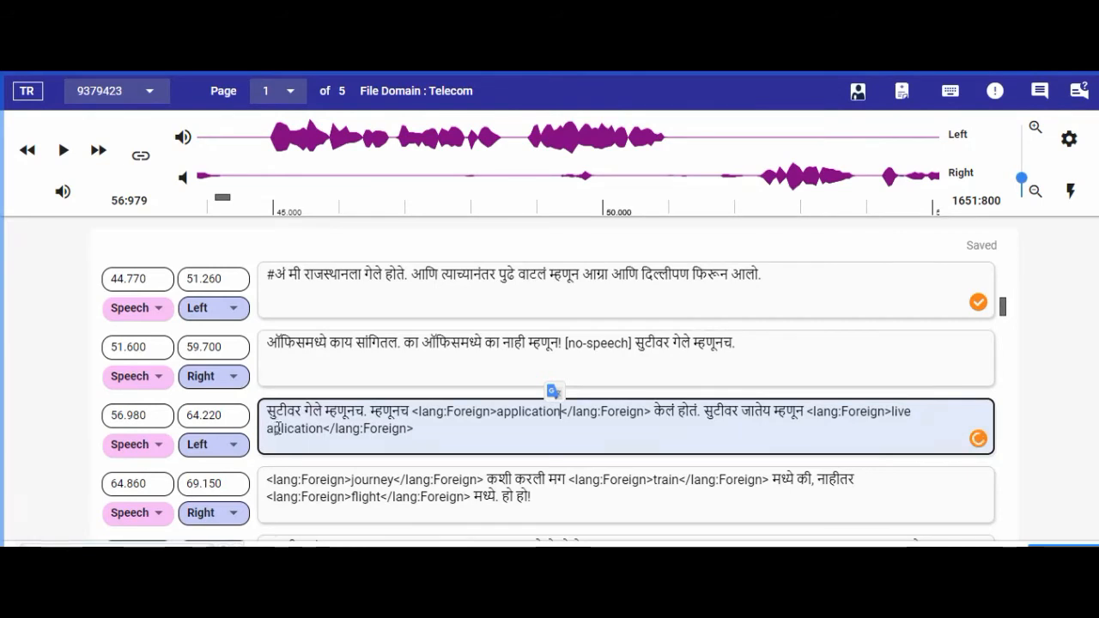
pyautogui.write('p')
pyautogui.click(441, 433)
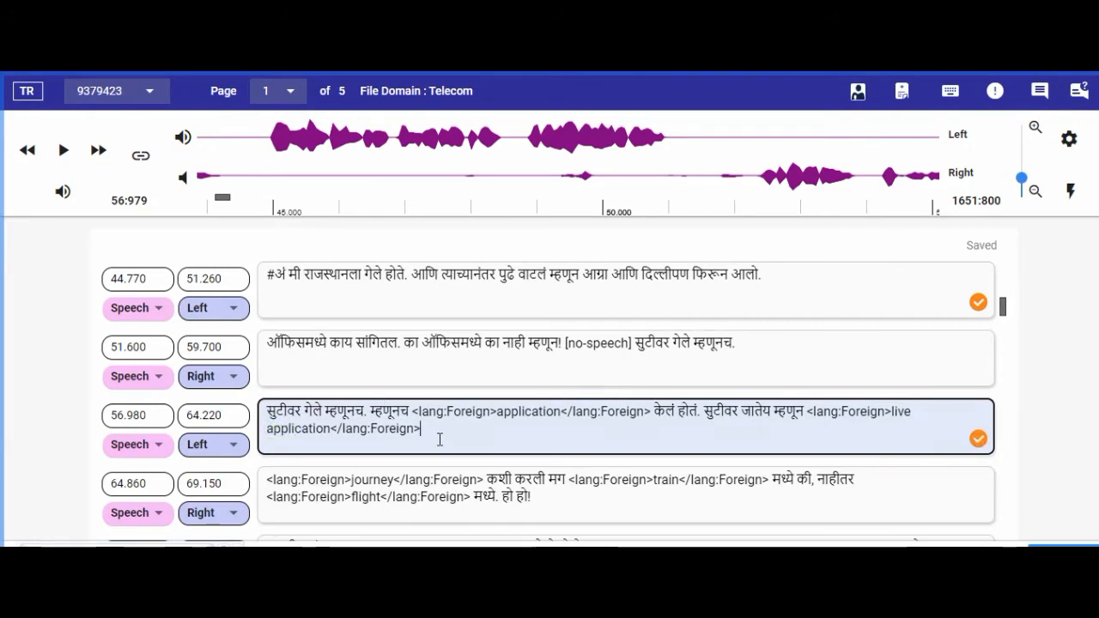
# Review the corrected foreign-tagged words in the 56.980 segment and the ending of the 64.860 segment
pyautogui.scroll(-1, 478, 434)
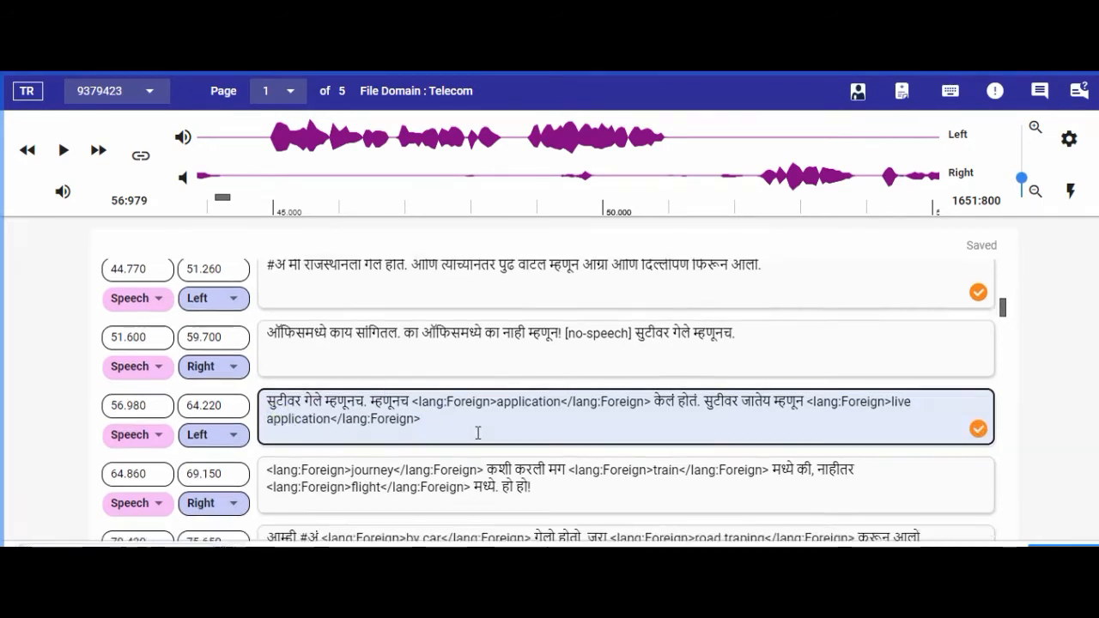
pyautogui.scroll(1, 479, 434)
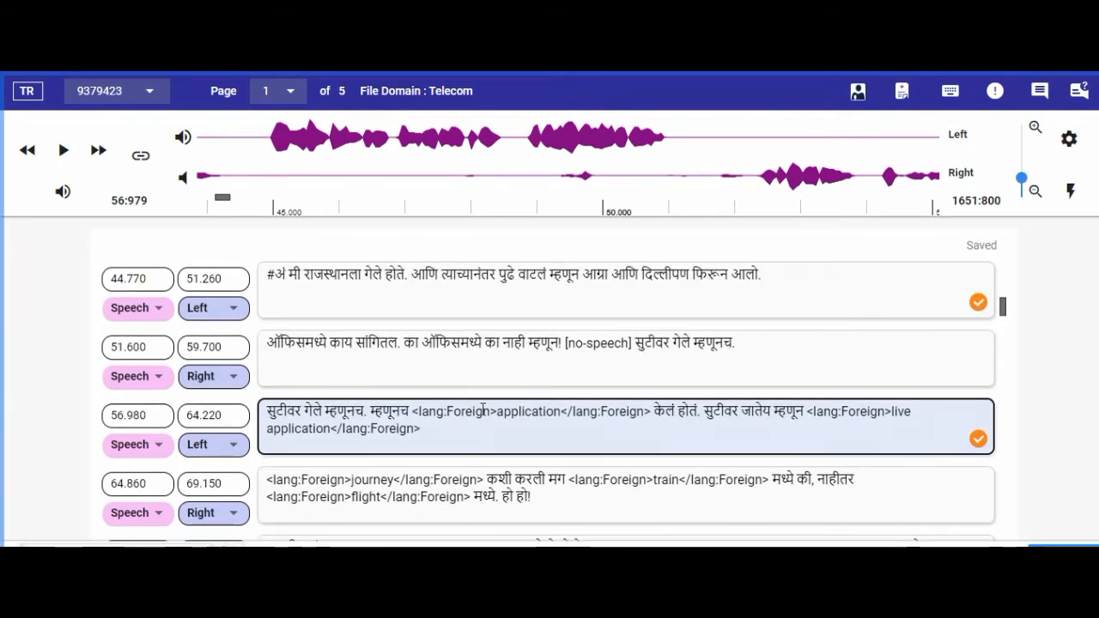
pyautogui.scroll(-1, 483, 411)
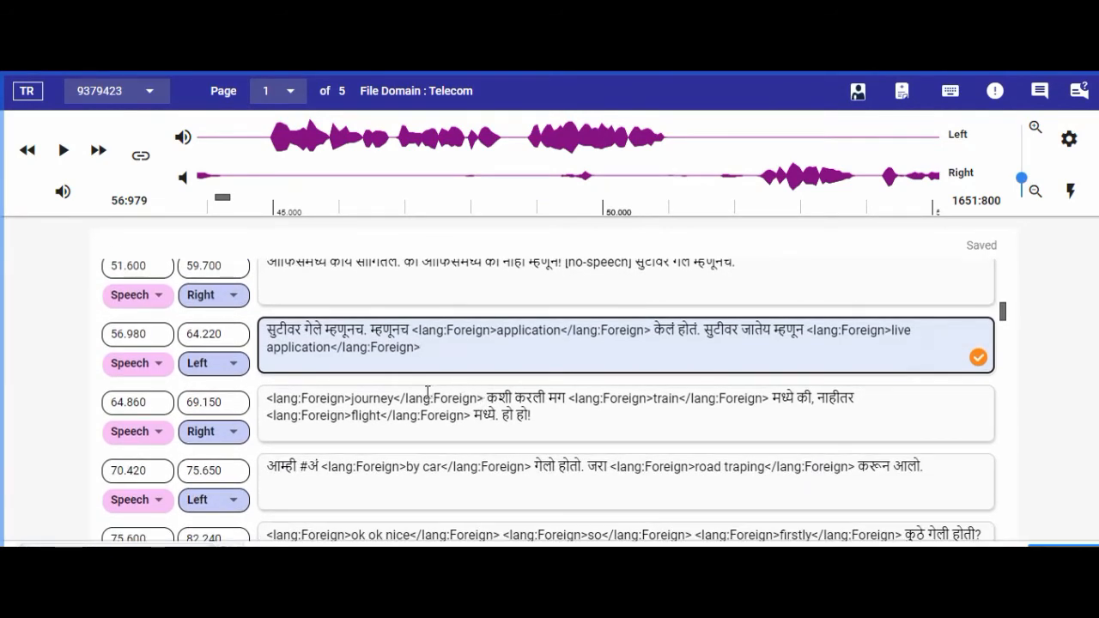
pyautogui.moveTo(504, 330); pyautogui.dragTo(568, 331)
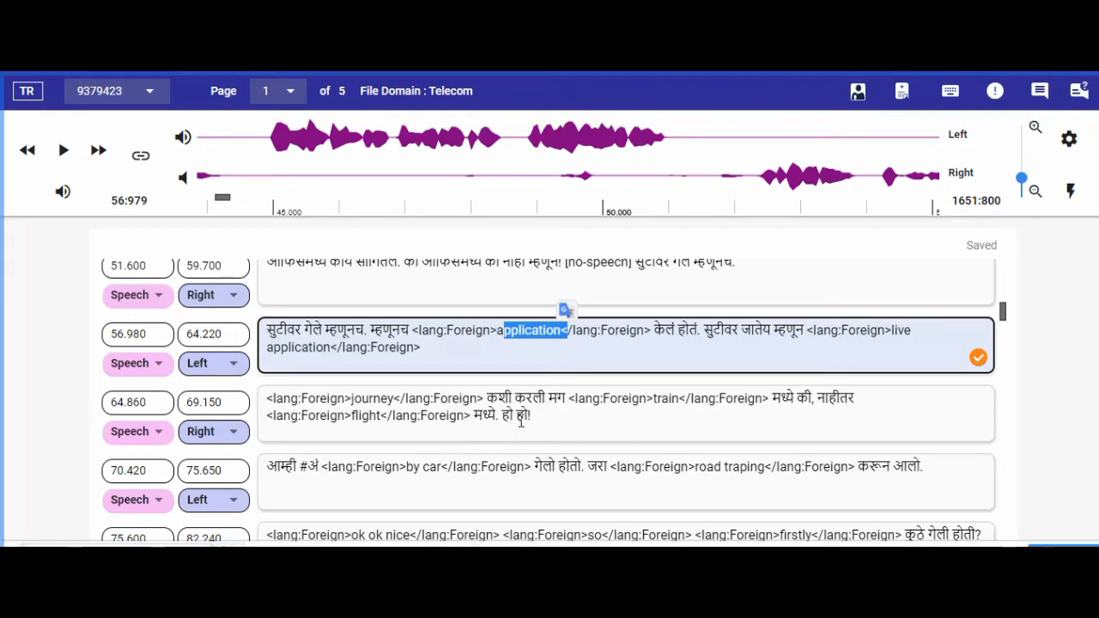
pyautogui.scroll(-2, 536, 418)
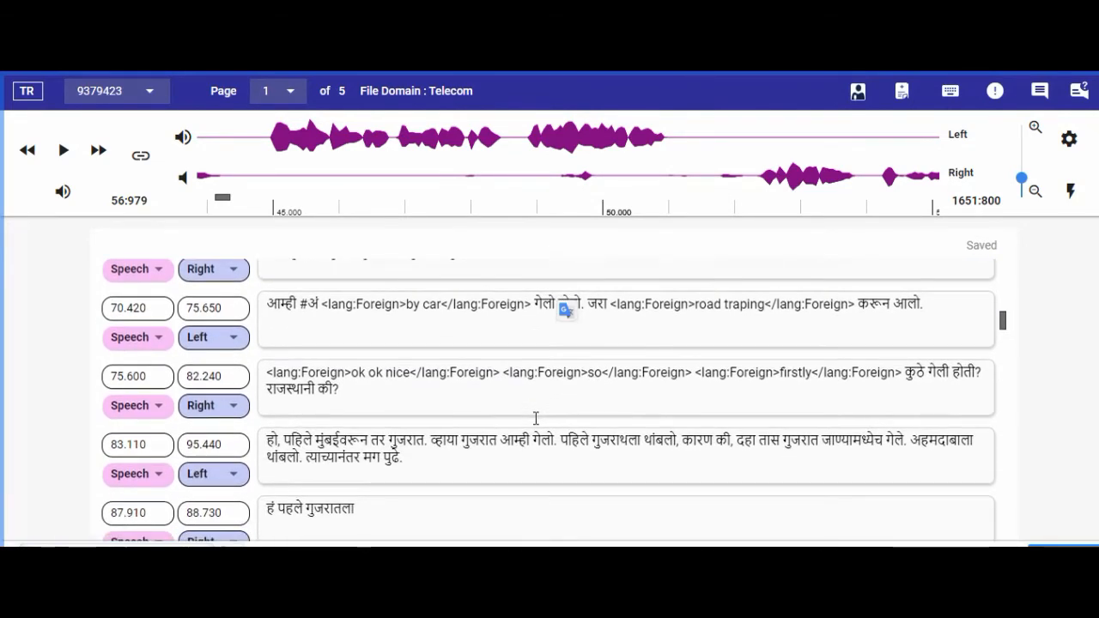
pyautogui.scroll(1, 536, 419)
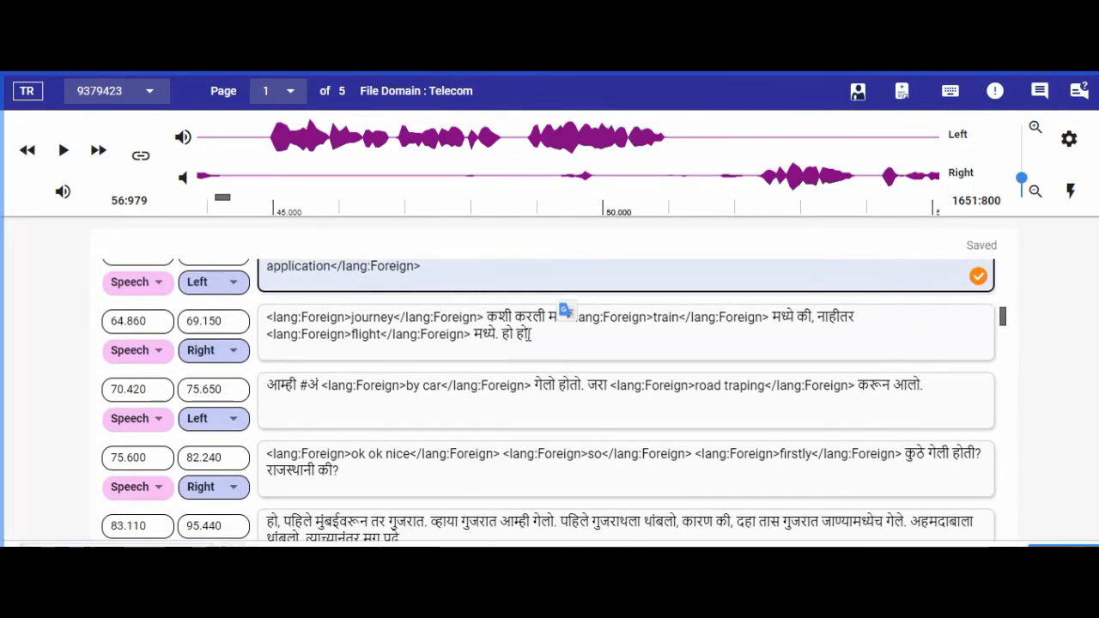
pyautogui.click(529, 334)
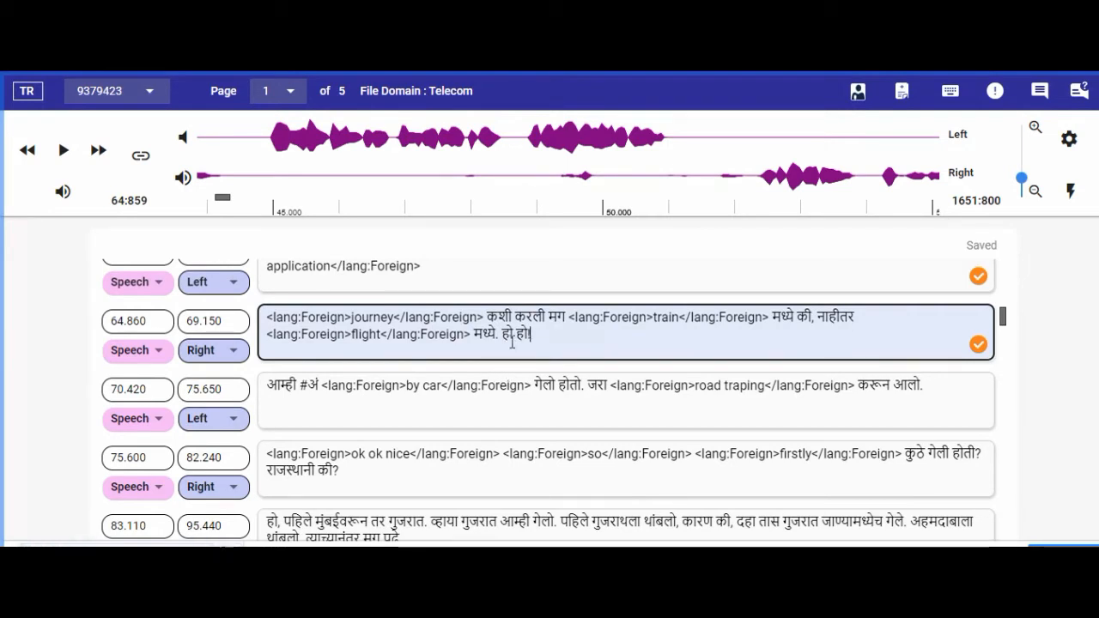
# Change the first foreign-tagged phrase in the segment starting at 75.600 to "Okay okay nice"
pyautogui.click(363, 460)
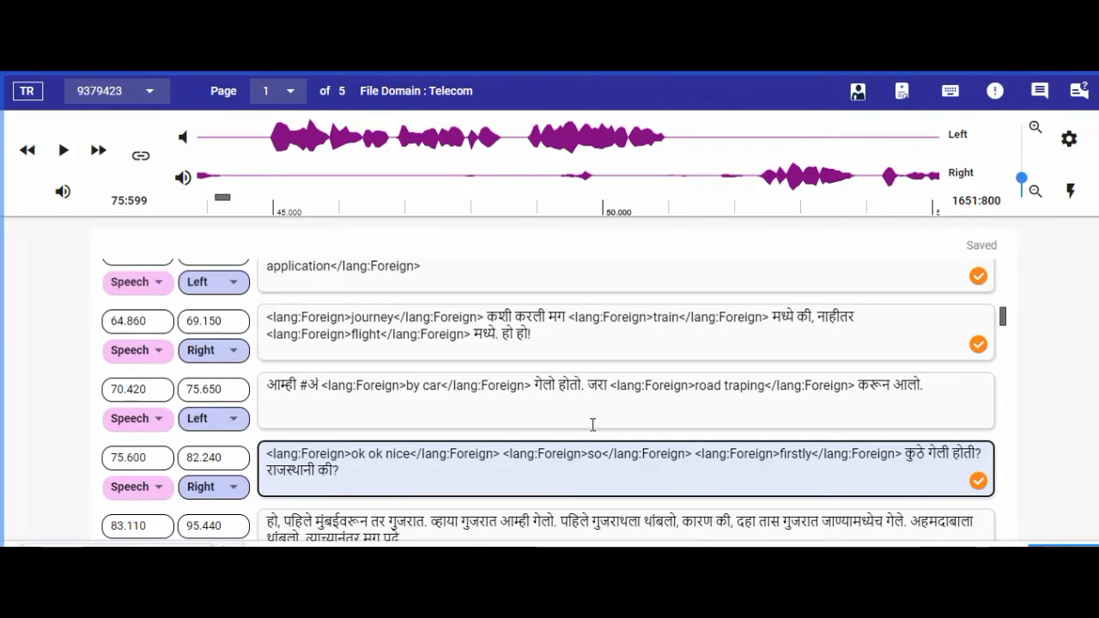
pyautogui.write('a')
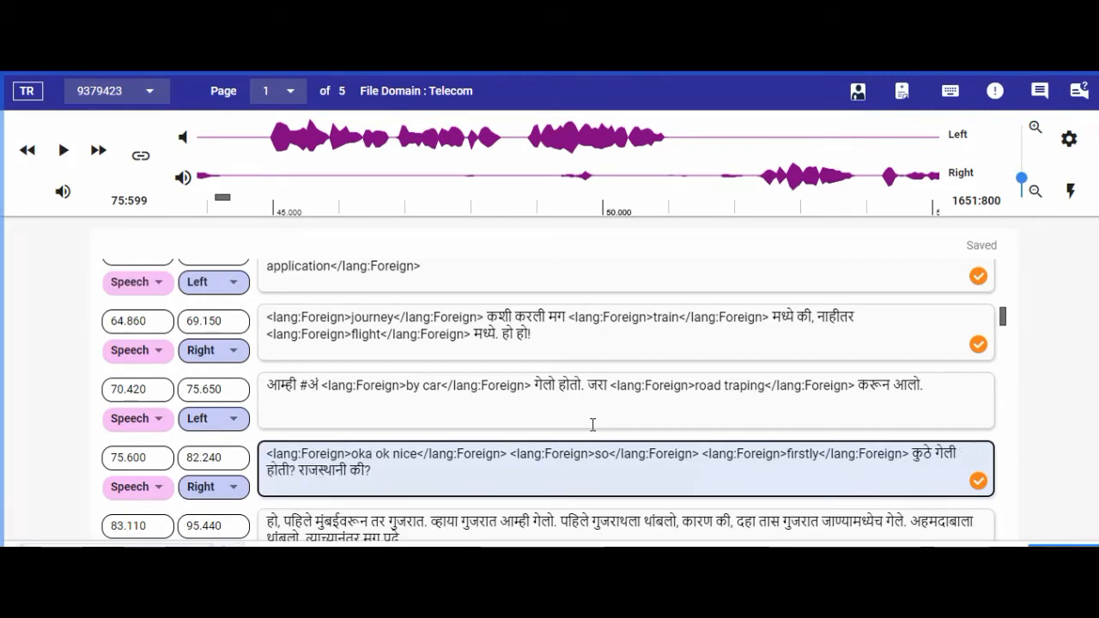
pyautogui.write('y')
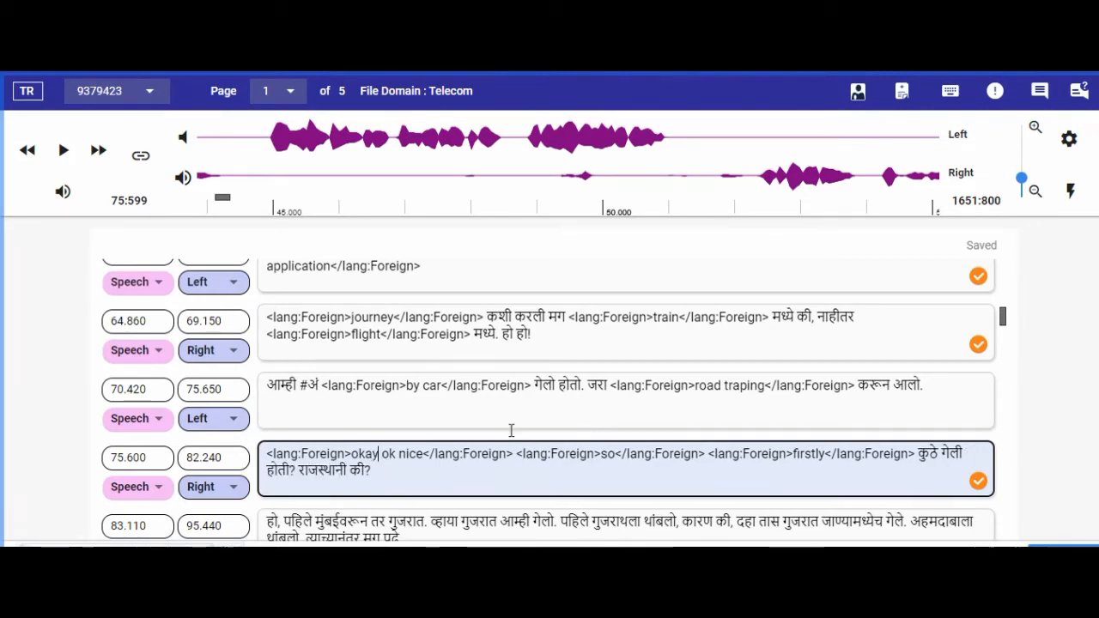
pyautogui.click(394, 450)
pyautogui.write('ay')
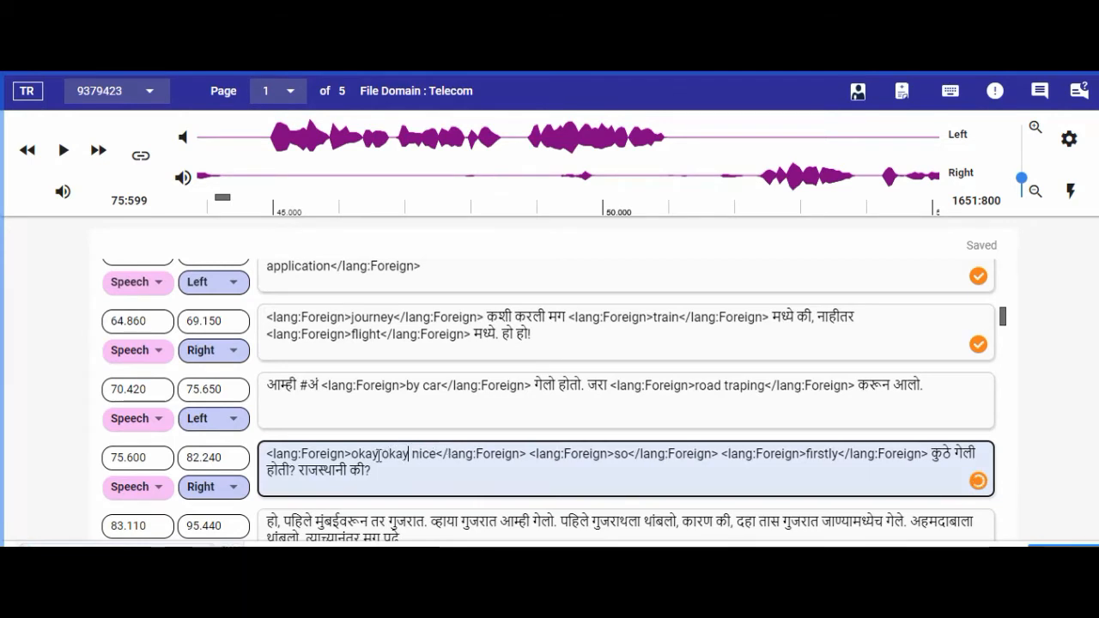
pyautogui.moveTo(351, 454); pyautogui.dragTo(357, 453)
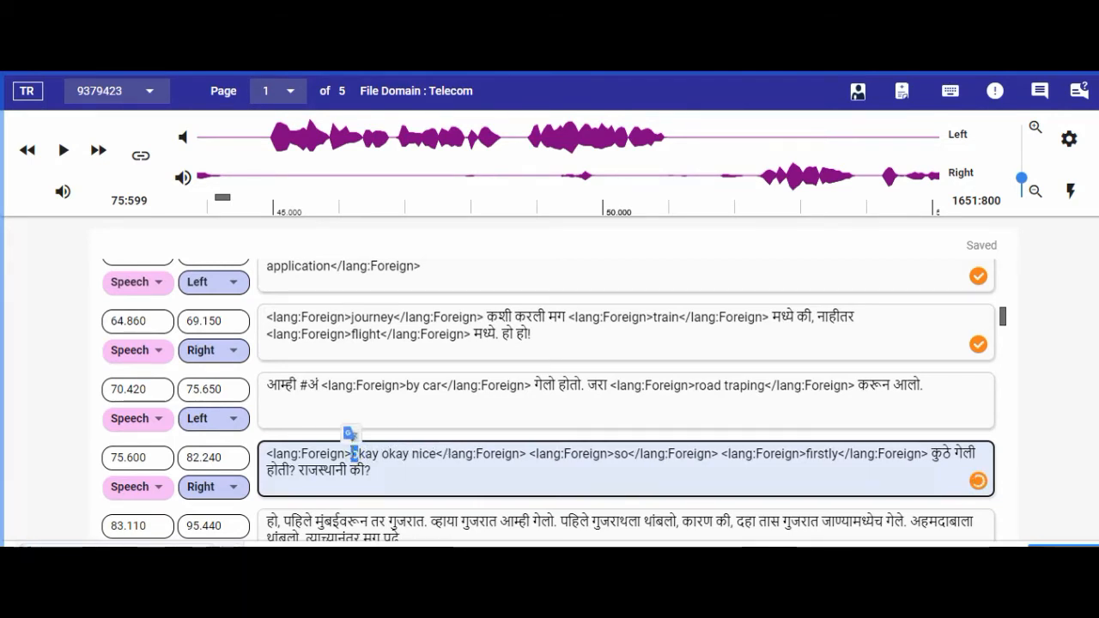
pyautogui.write('O')
pyautogui.moveTo(424, 454); pyautogui.dragTo(849, 452)
pyautogui.click(849, 454)
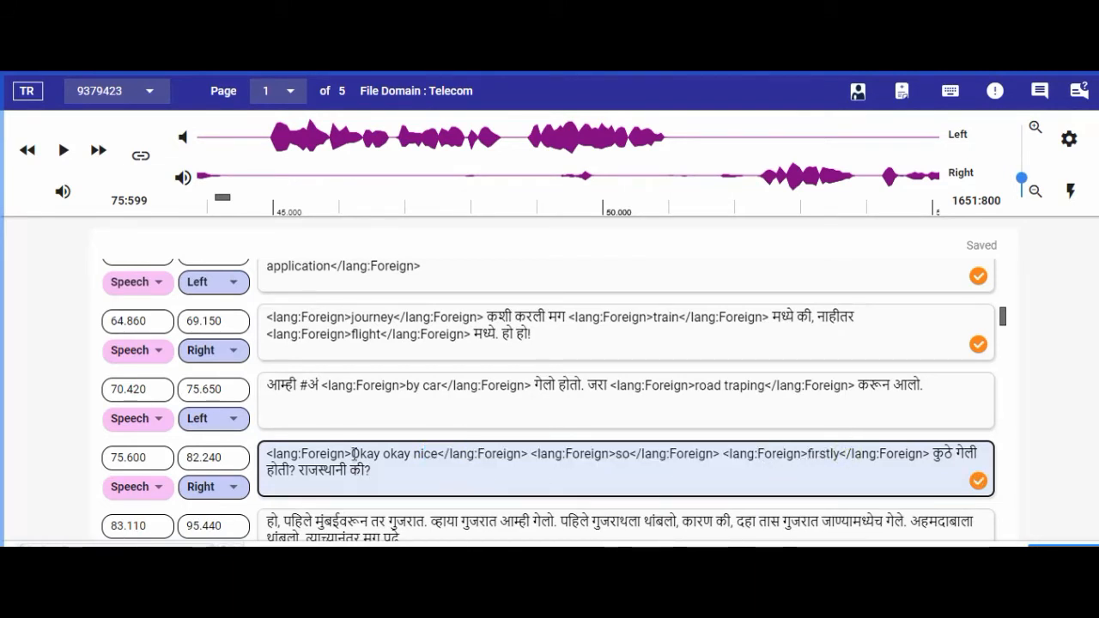
# Listen to the opening audio of the 75.600 segment and insert a [no-speech] tag between the "Okay okay nice" and "so" foreign tags
pyautogui.click(63, 151)
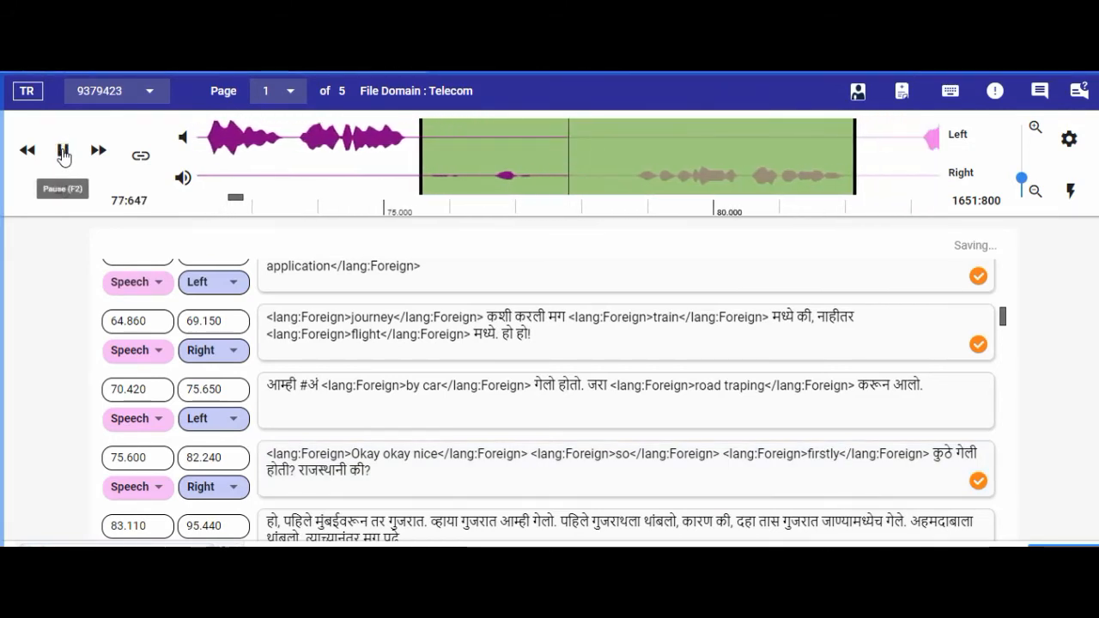
pyautogui.click(62, 152)
pyautogui.click(387, 170)
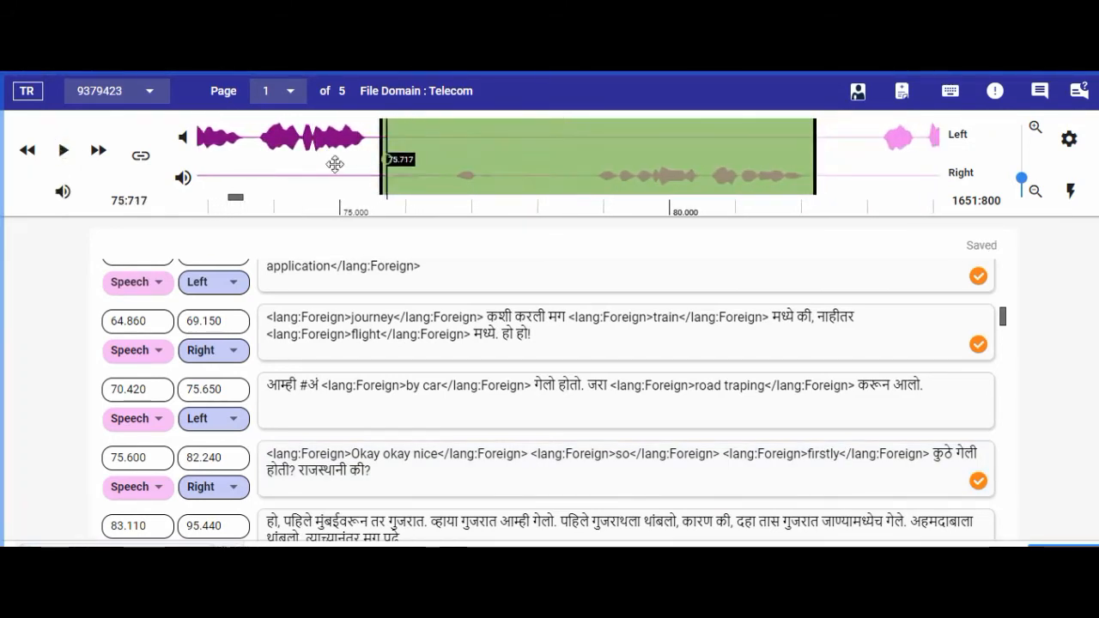
pyautogui.click(67, 151)
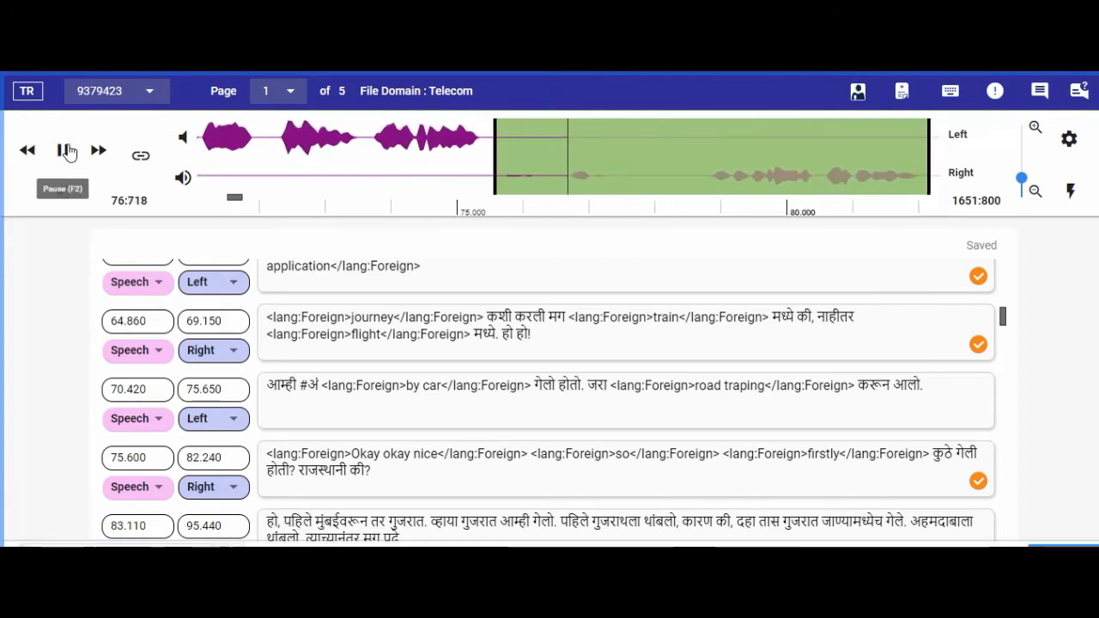
pyautogui.click(67, 151)
pyautogui.click(67, 151)
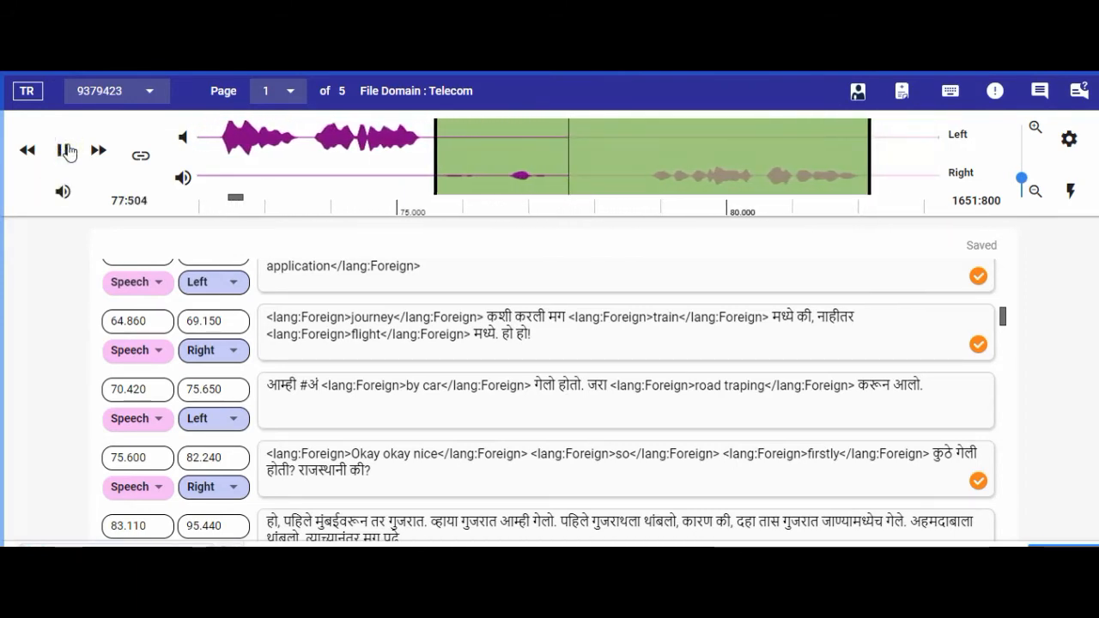
pyautogui.click(66, 151)
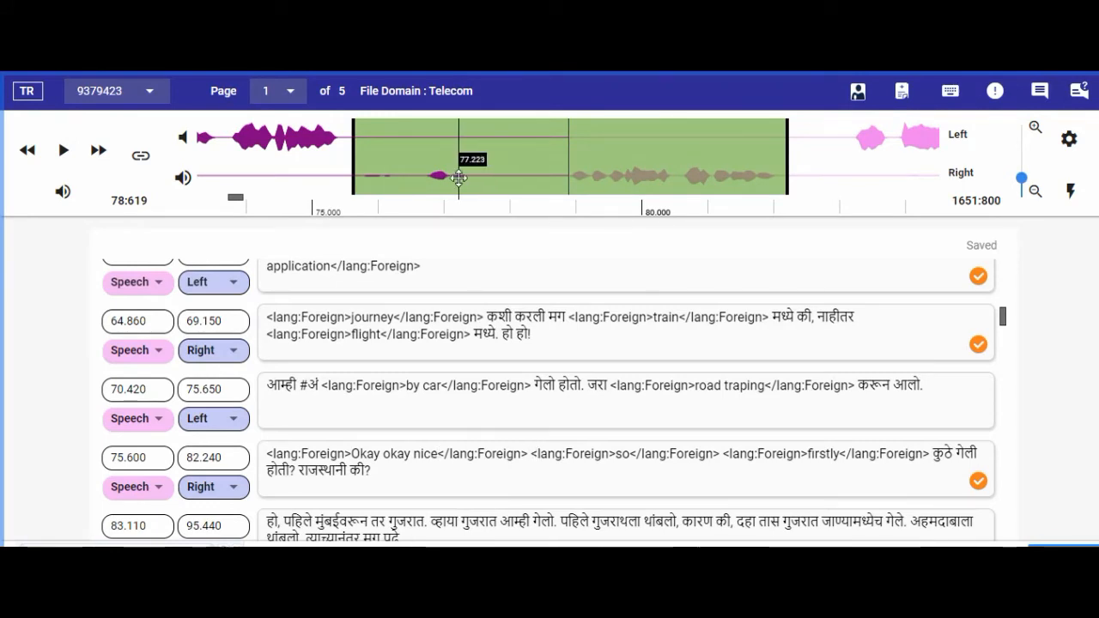
pyautogui.click(531, 450)
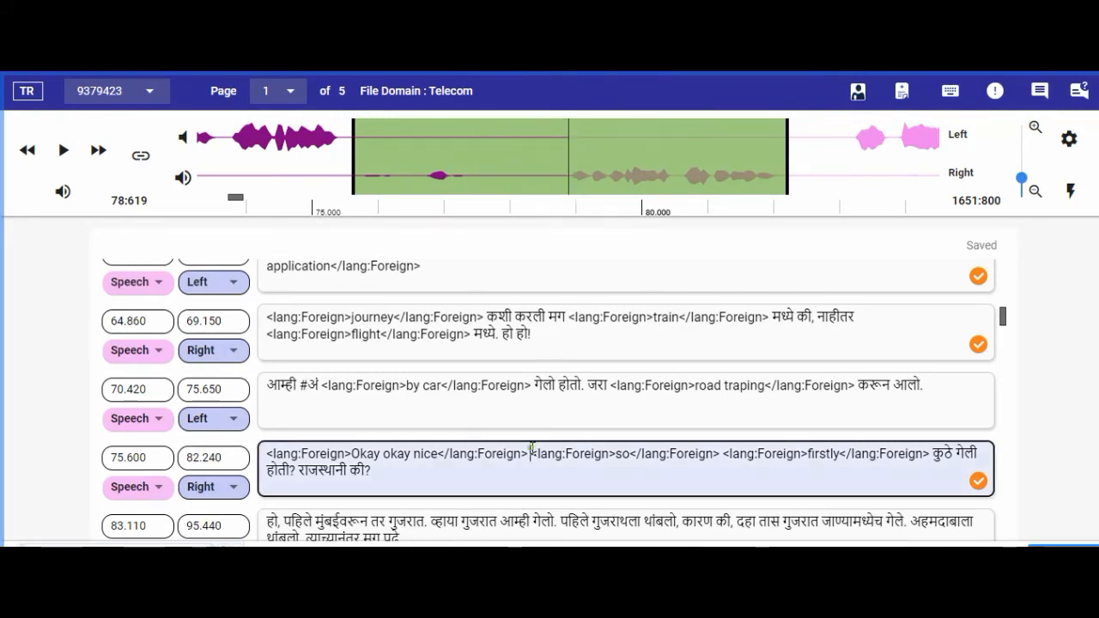
pyautogui.write('[')
pyautogui.click(501, 299)
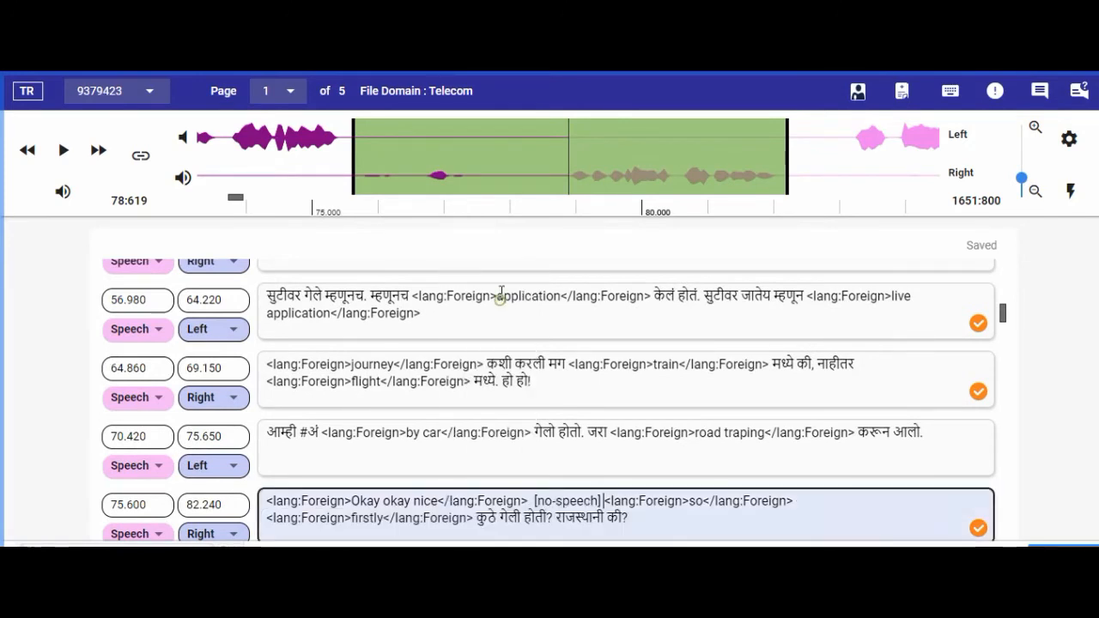
# Play the rest of the 75.600 segment and check its "so" tag and the word राजस्थानी against the audio
pyautogui.click(63, 158)
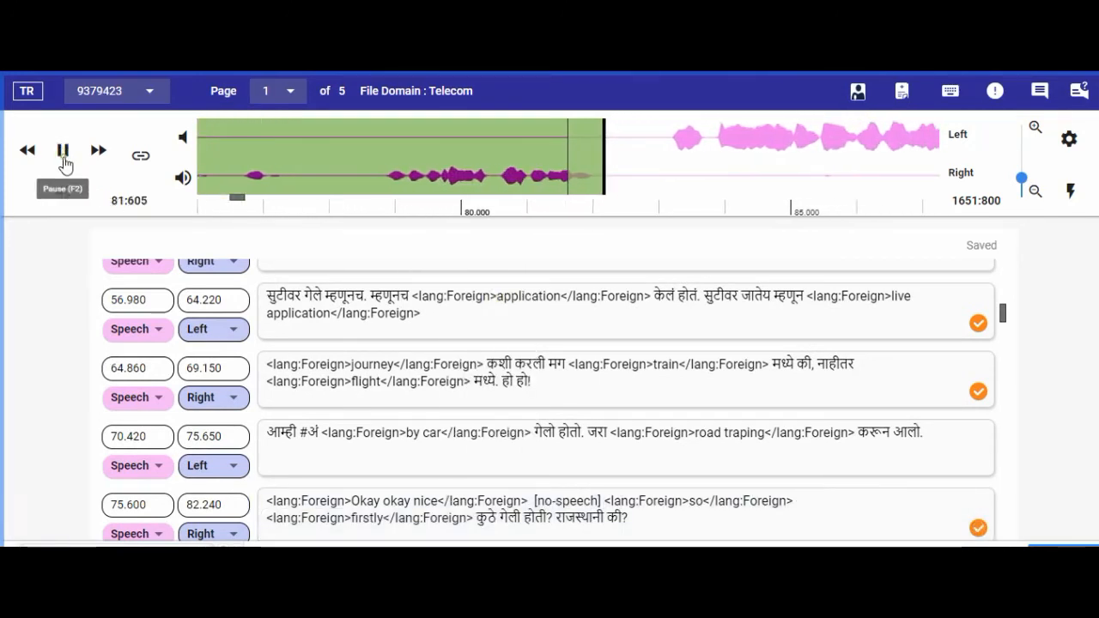
pyautogui.click(64, 158)
pyautogui.scroll(-1, 467, 498)
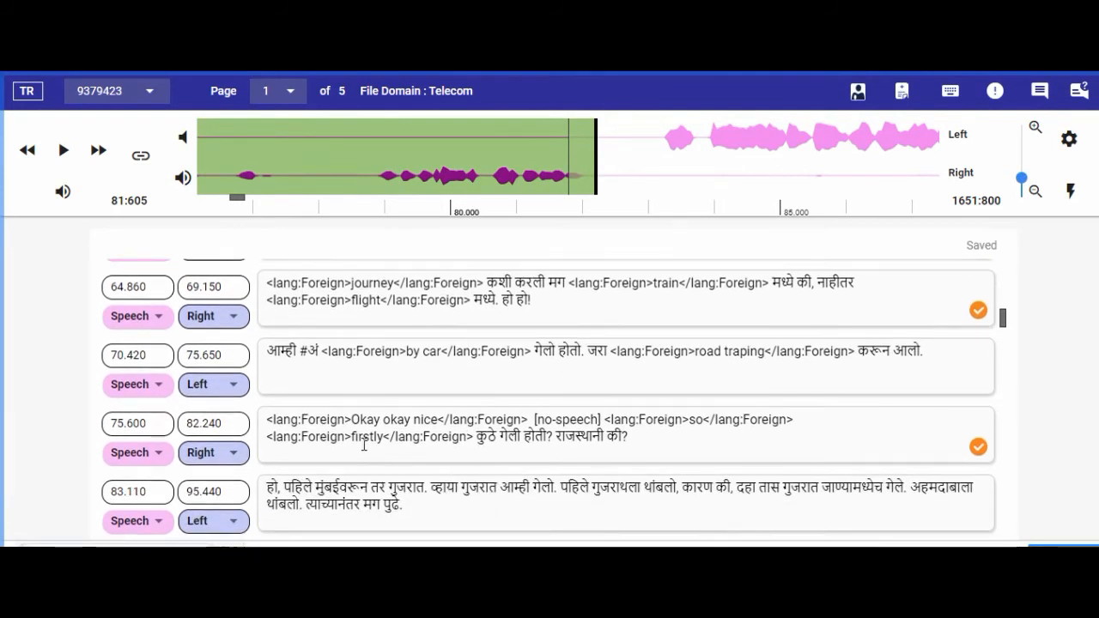
pyautogui.moveTo(607, 419); pyautogui.dragTo(793, 438)
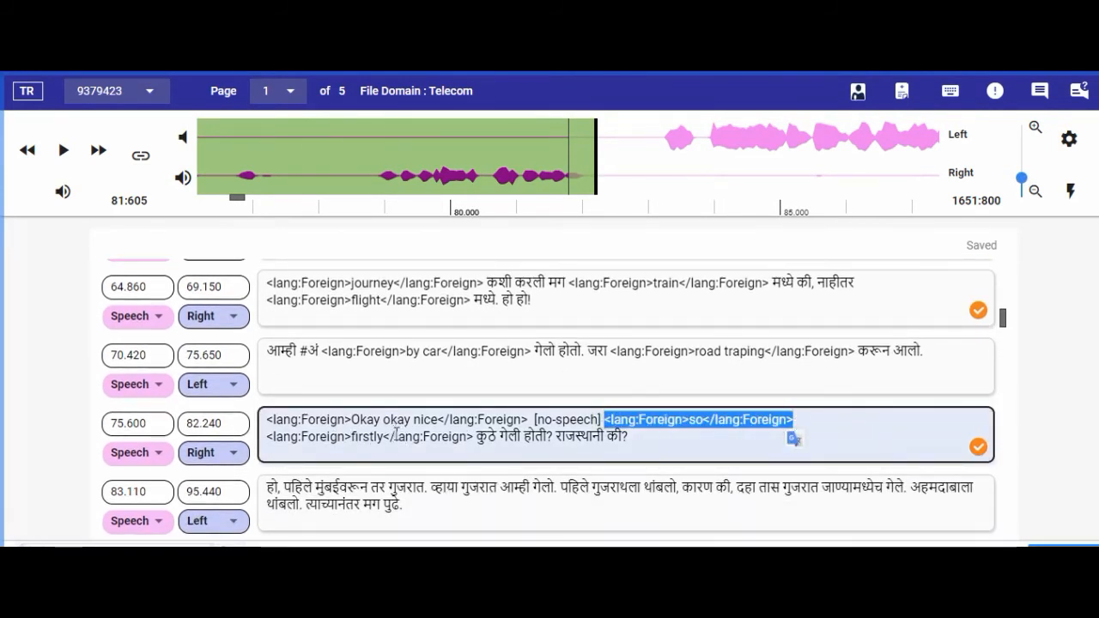
pyautogui.moveTo(604, 436); pyautogui.dragTo(593, 436)
pyautogui.scroll(-1, 437, 440)
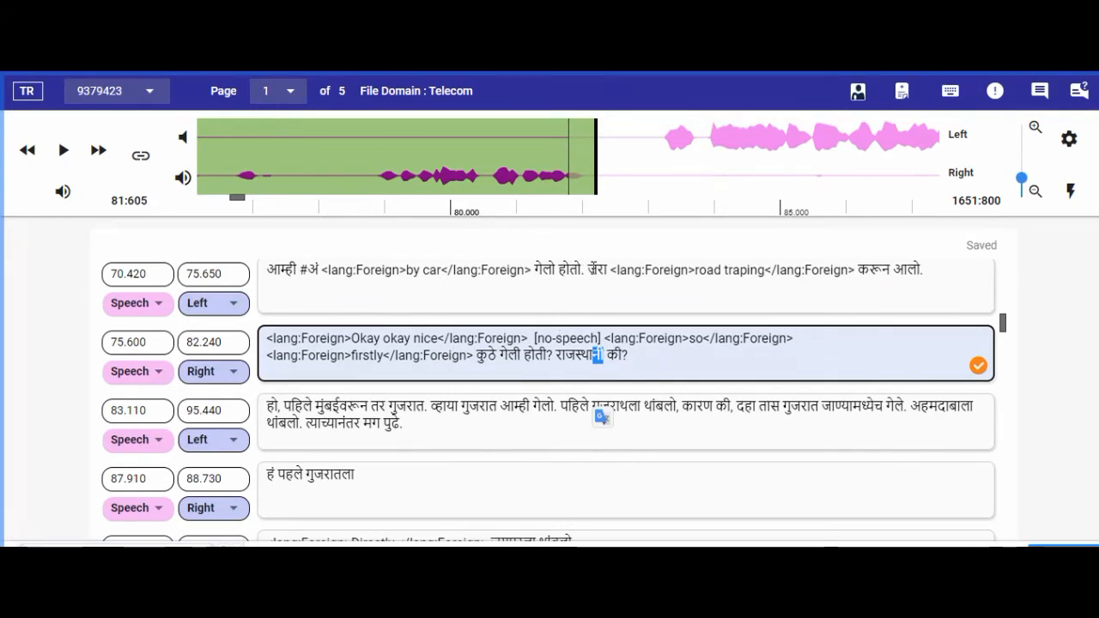
pyautogui.scroll(1, 582, 287)
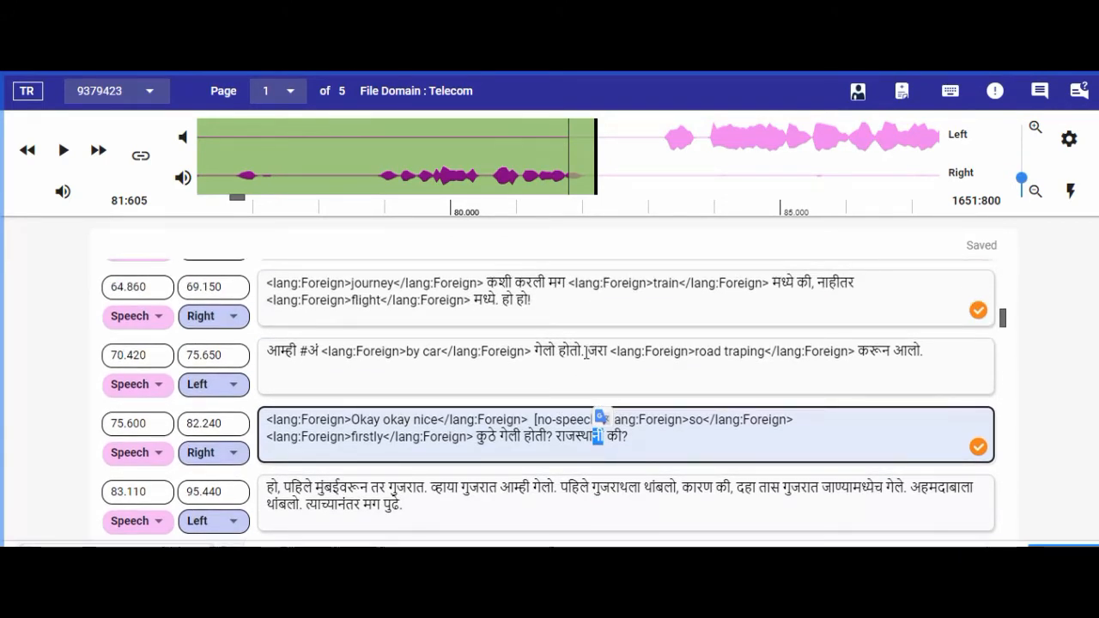
# Insert a space between the full stop after होतो and the word जरा in the segment starting at 70.420
pyautogui.click(585, 352)
pyautogui.write('.')
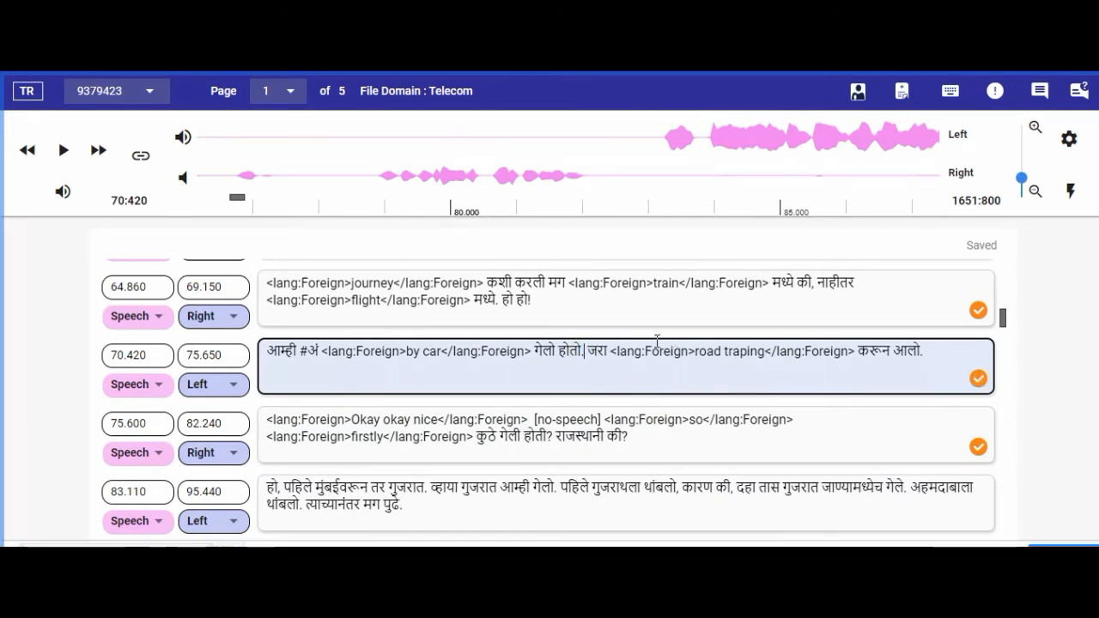
pyautogui.press('Delete')
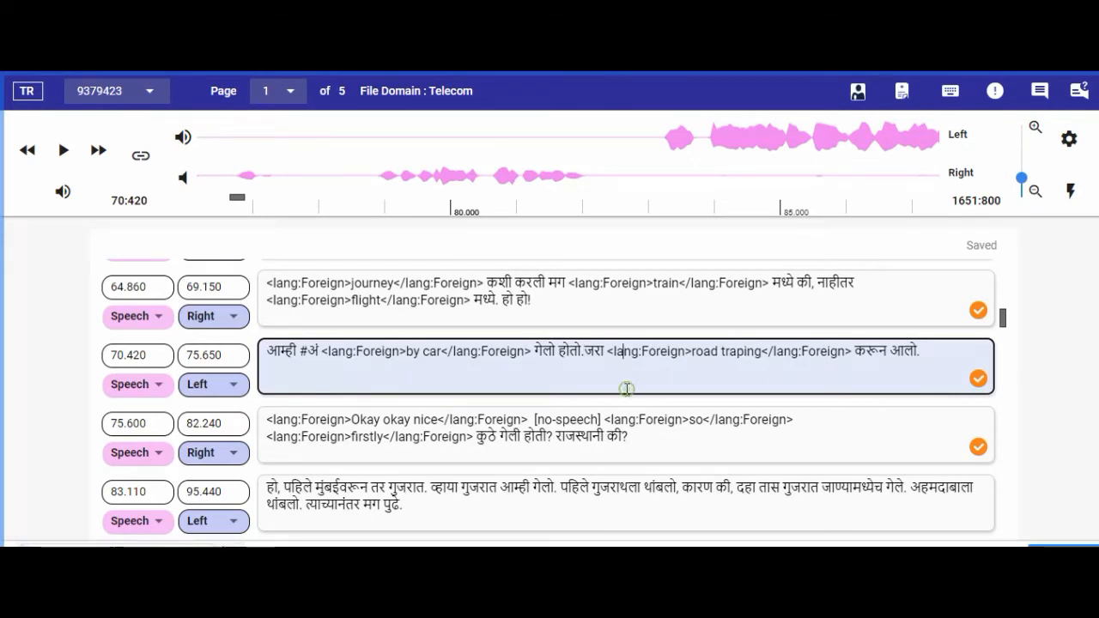
pyautogui.moveTo(585, 353); pyautogui.dragTo(570, 352)
pyautogui.click(593, 361)
pyautogui.click(588, 362)
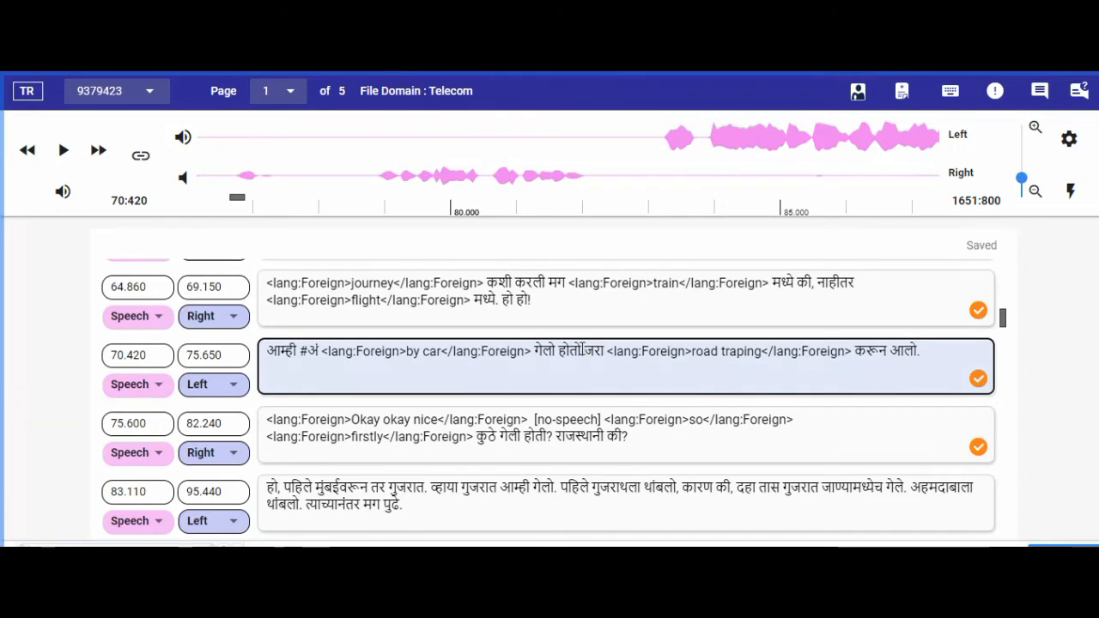
pyautogui.click(581, 351)
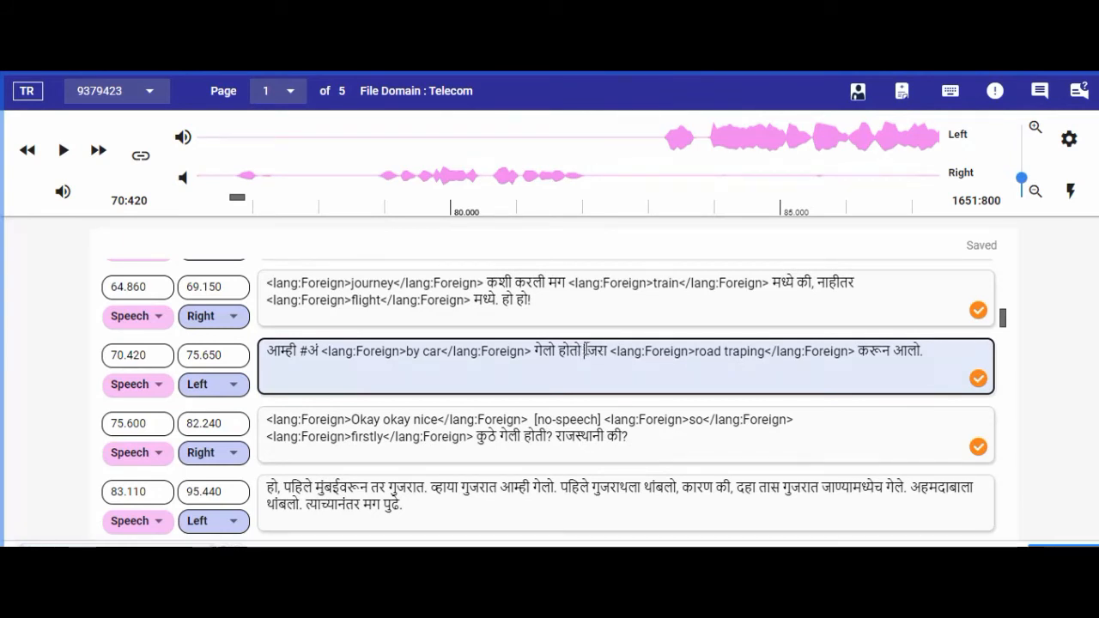
pyautogui.moveTo(584, 353); pyautogui.dragTo(589, 354)
pyautogui.write(',')
pyautogui.press('BackSpace')
pyautogui.press('BackSpace')
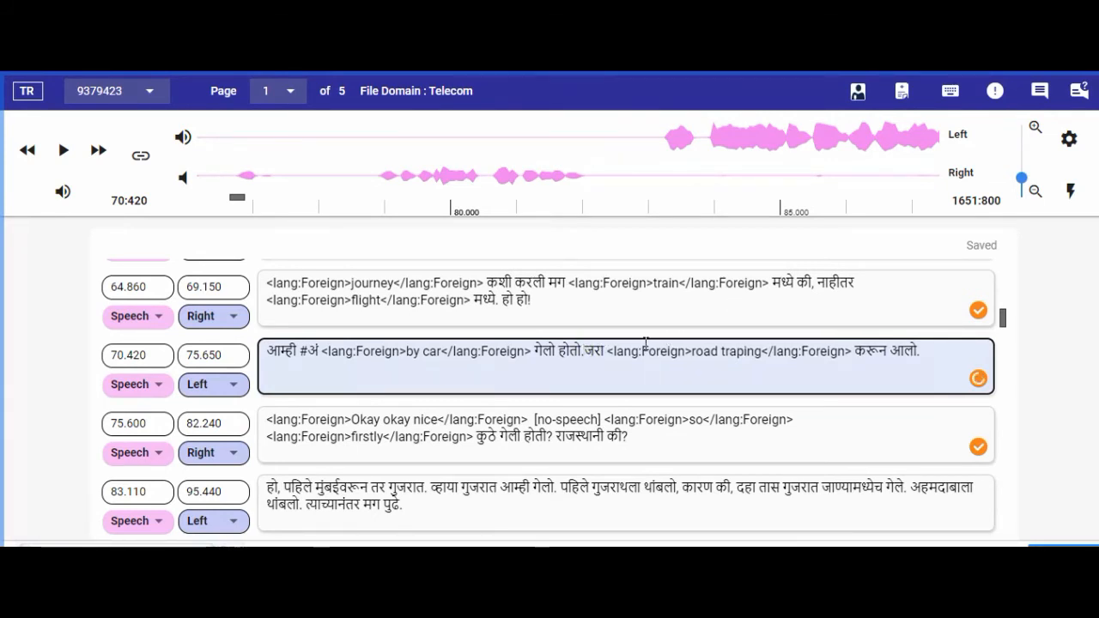
pyautogui.write('.')
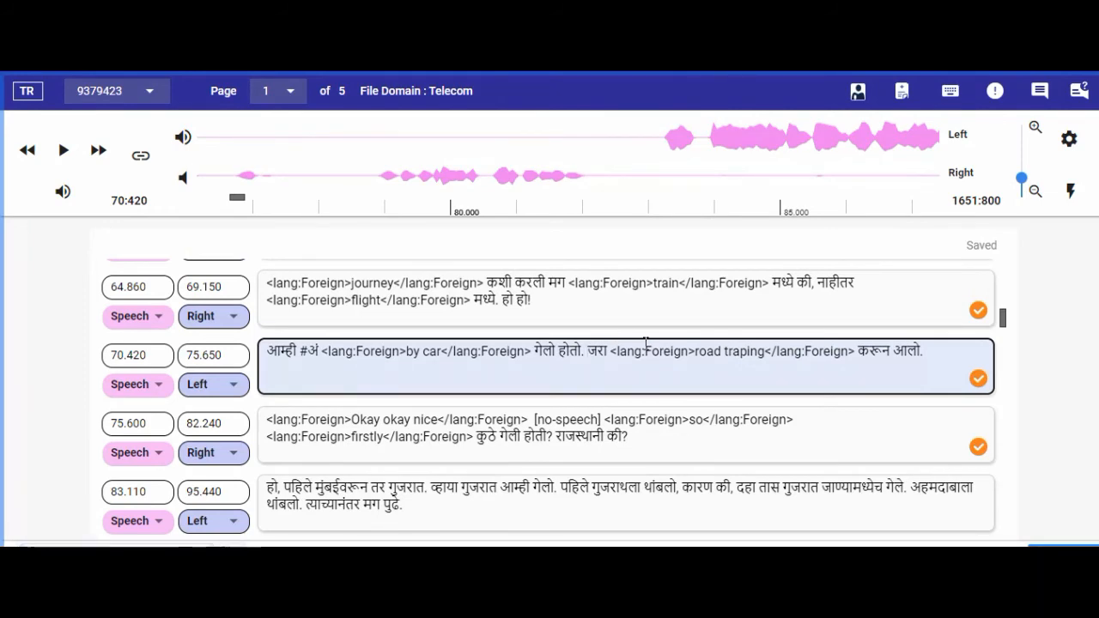
# Examine the foreign tags around "road traping" in the 70.420 segment and where the tagged text begins and ends
pyautogui.scroll(1, 627, 345)
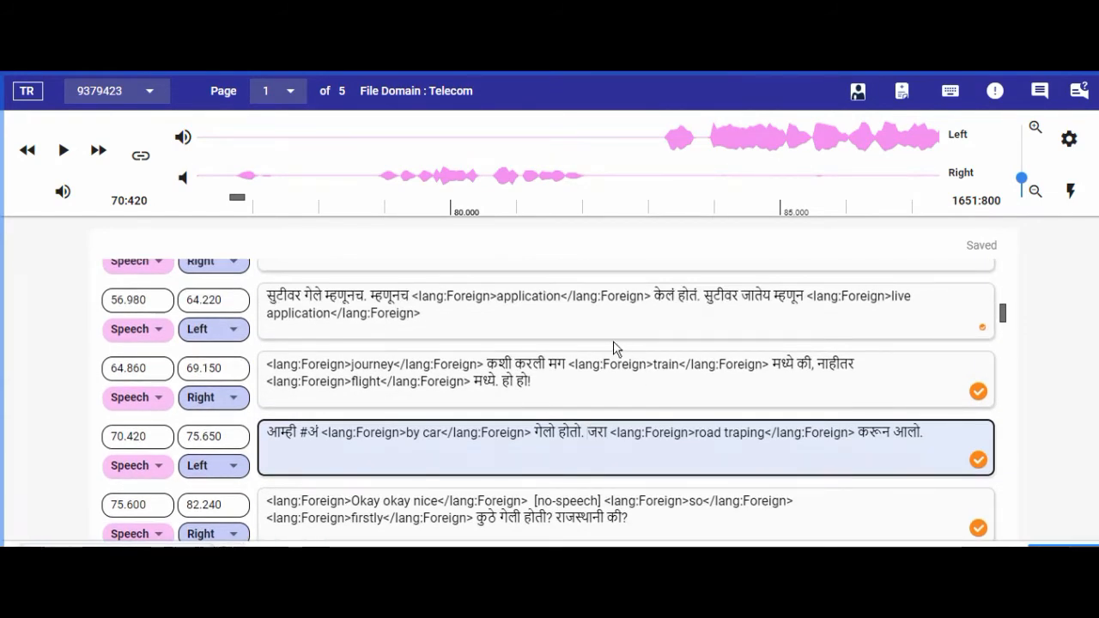
pyautogui.scroll(-1, 614, 341)
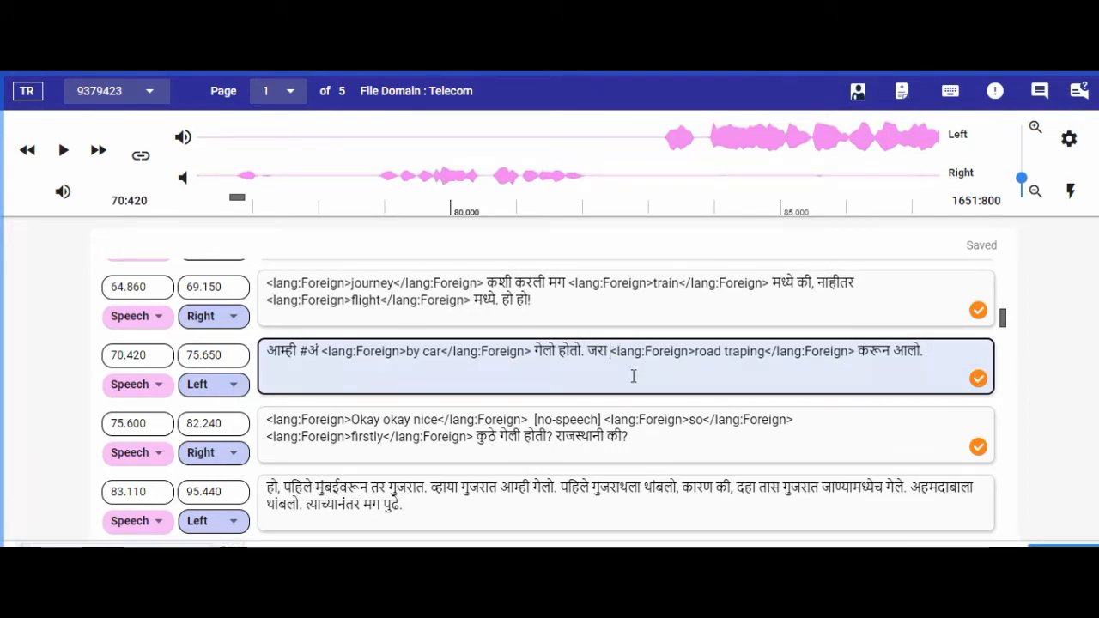
pyautogui.click(739, 353)
pyautogui.click(780, 352)
pyautogui.click(762, 351)
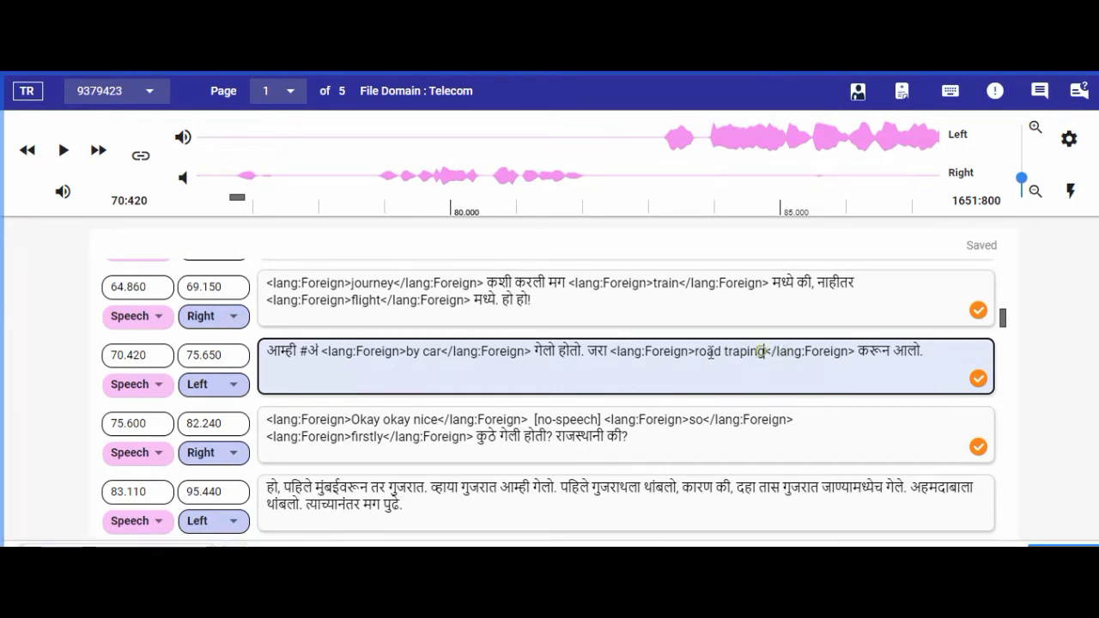
pyautogui.click(696, 353)
# Try adding the vowel sign ा after क in the word करून in the 70.420 segment
pyautogui.doubleClick(878, 354)
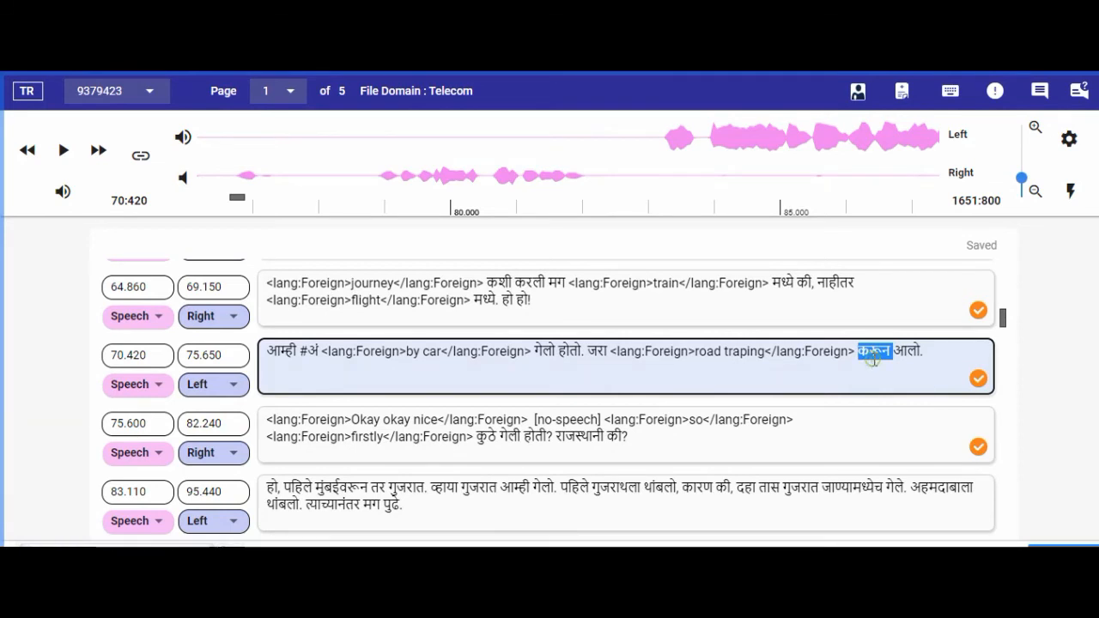
pyautogui.click(873, 359)
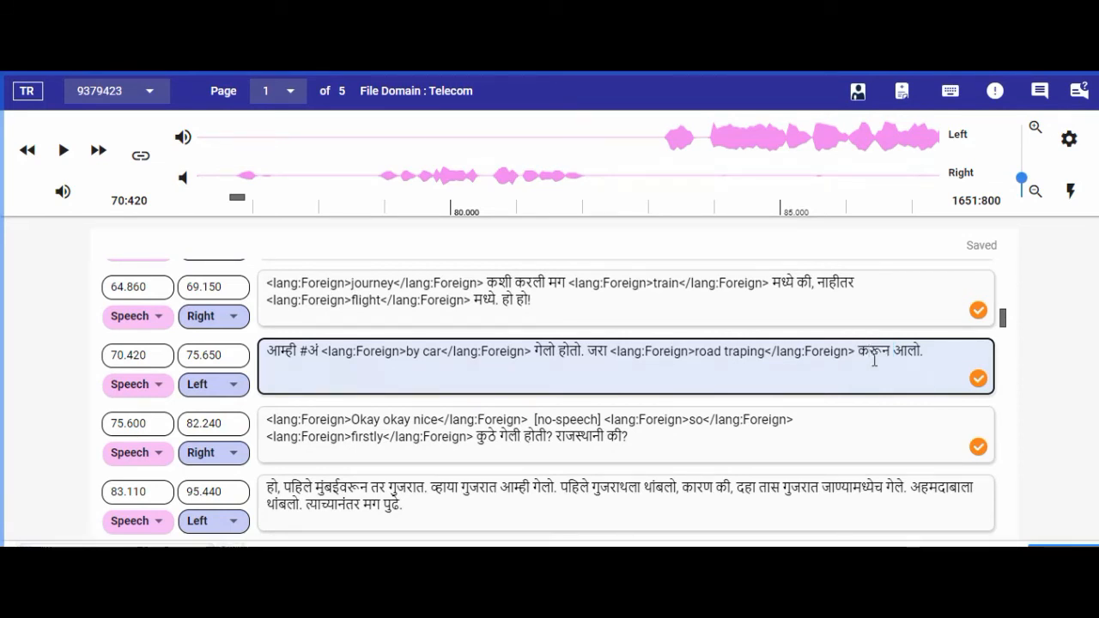
pyautogui.write('ा')
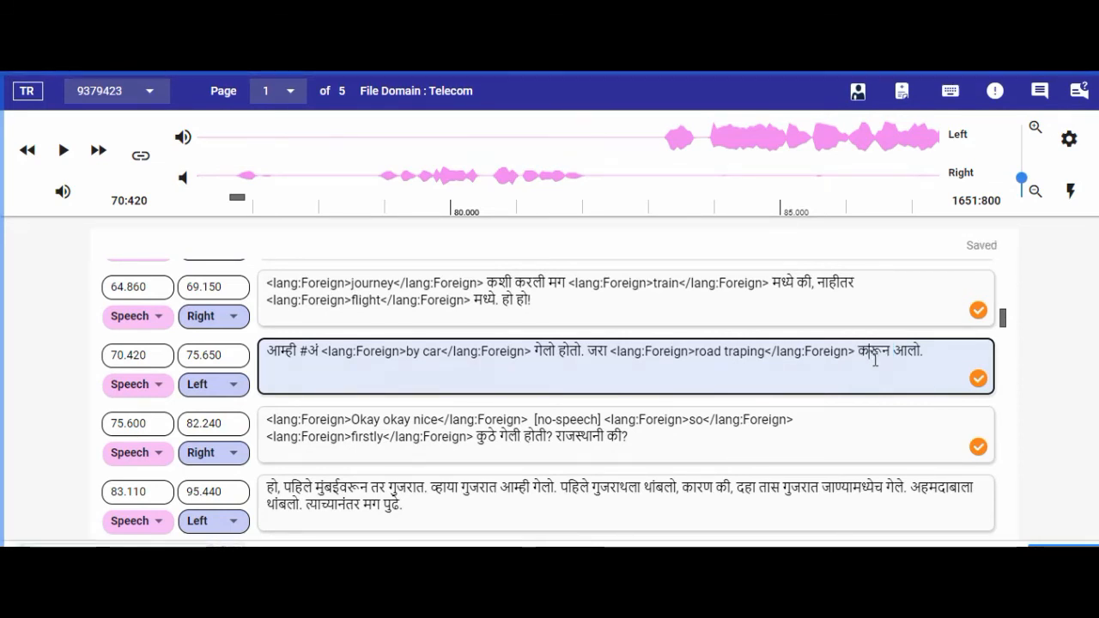
pyautogui.doubleClick(874, 359)
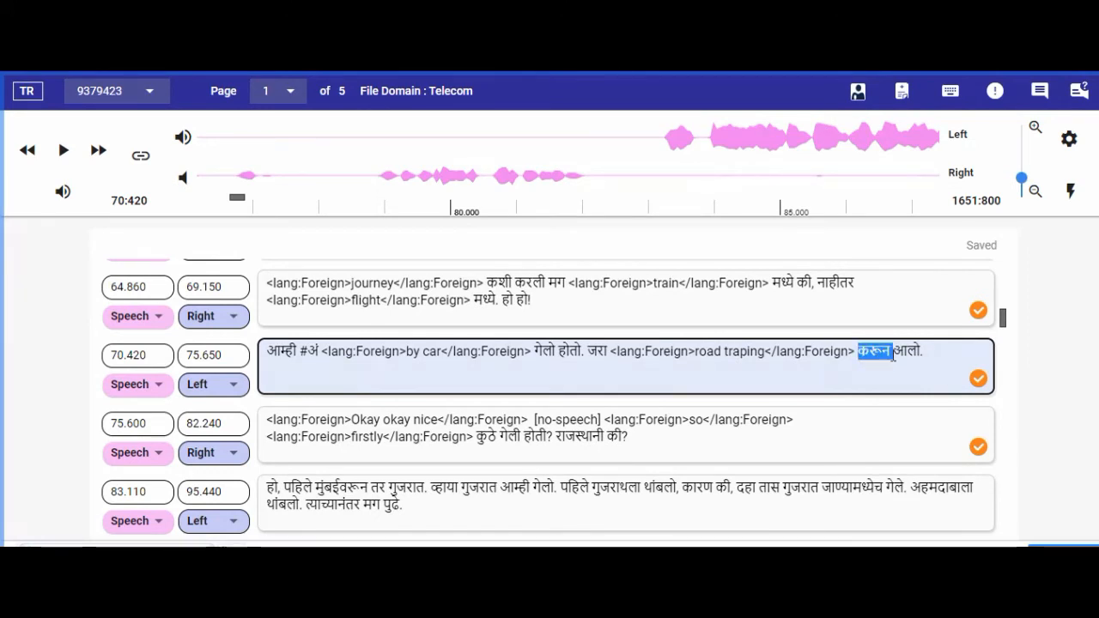
pyautogui.doubleClick(902, 353)
# Check for stray spaces between "road traping" and its opening and closing foreign tags in the 70.420 segment
pyautogui.moveTo(772, 351); pyautogui.dragTo(763, 351)
pyautogui.click(769, 370)
pyautogui.click(766, 351)
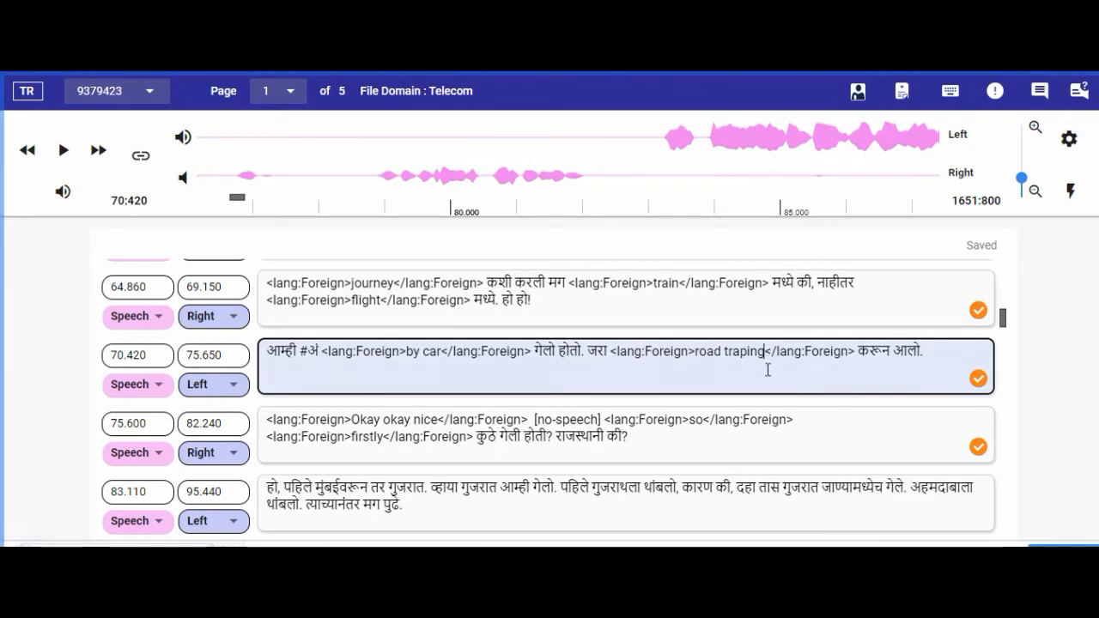
pyautogui.click(695, 352)
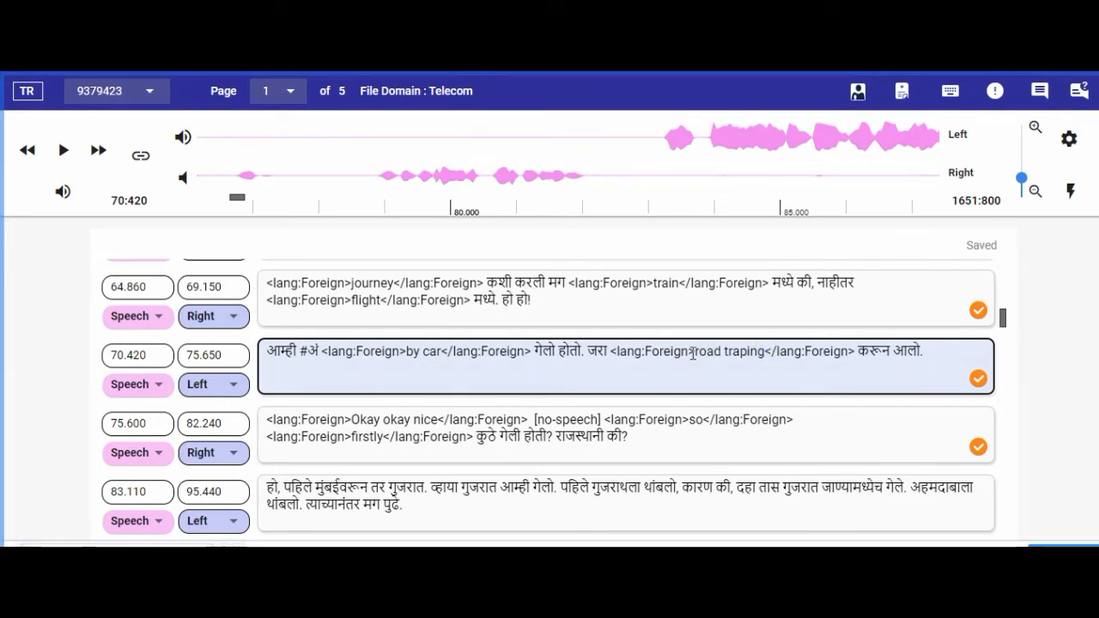
pyautogui.click(764, 353)
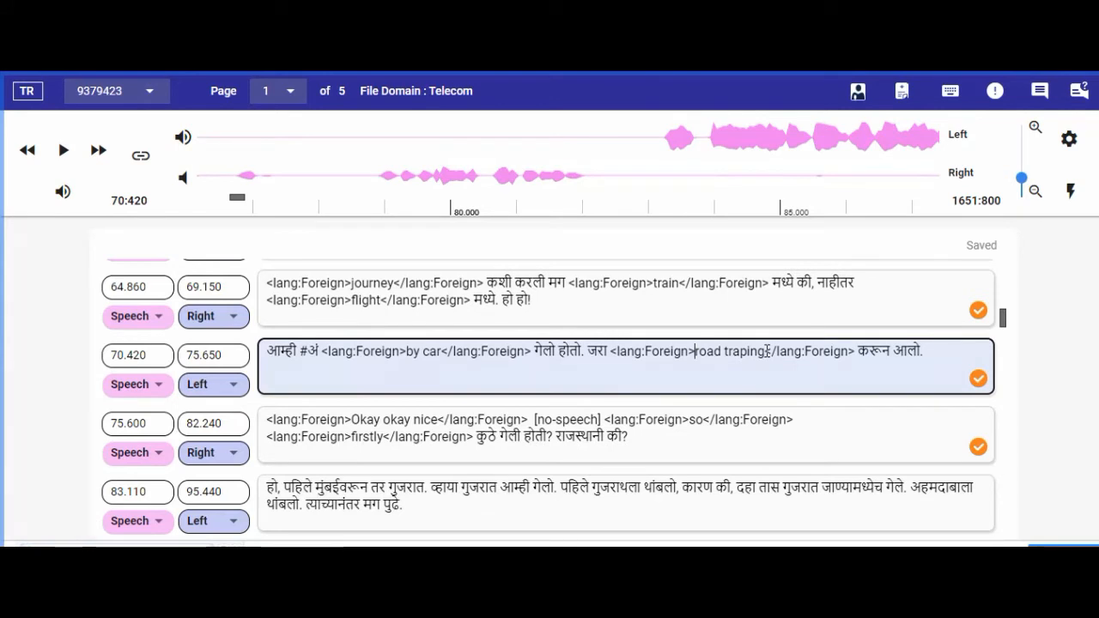
pyautogui.moveTo(764, 351); pyautogui.dragTo(771, 352)
pyautogui.press('Left')
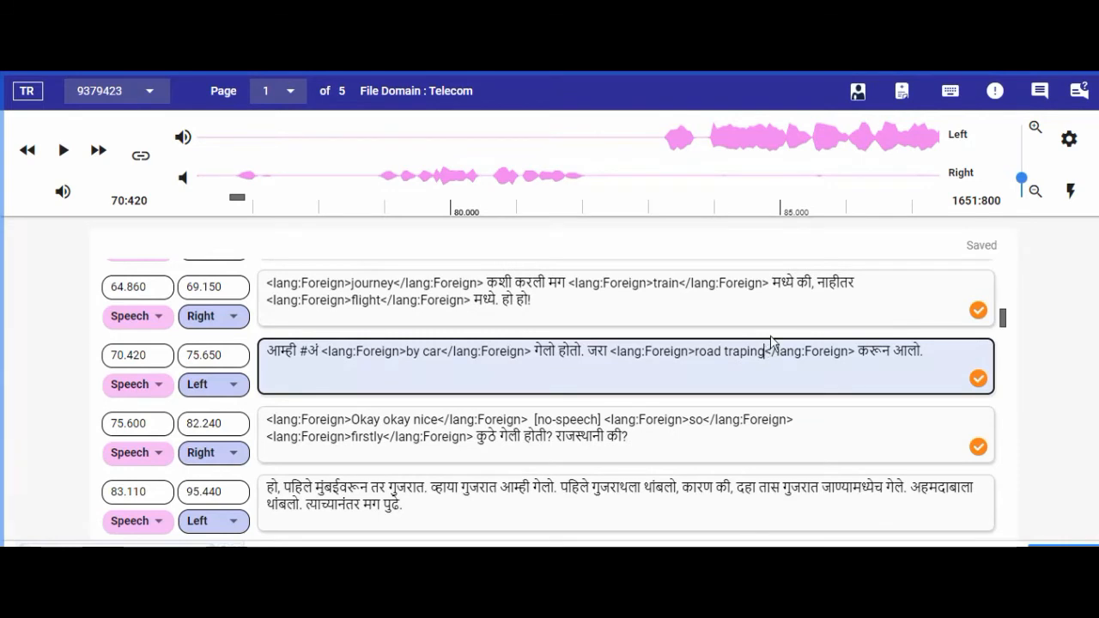
# Insert a space between the full stop after (()) and the word आता in the segment starting at 33.430
pyautogui.scroll(1, 772, 320)
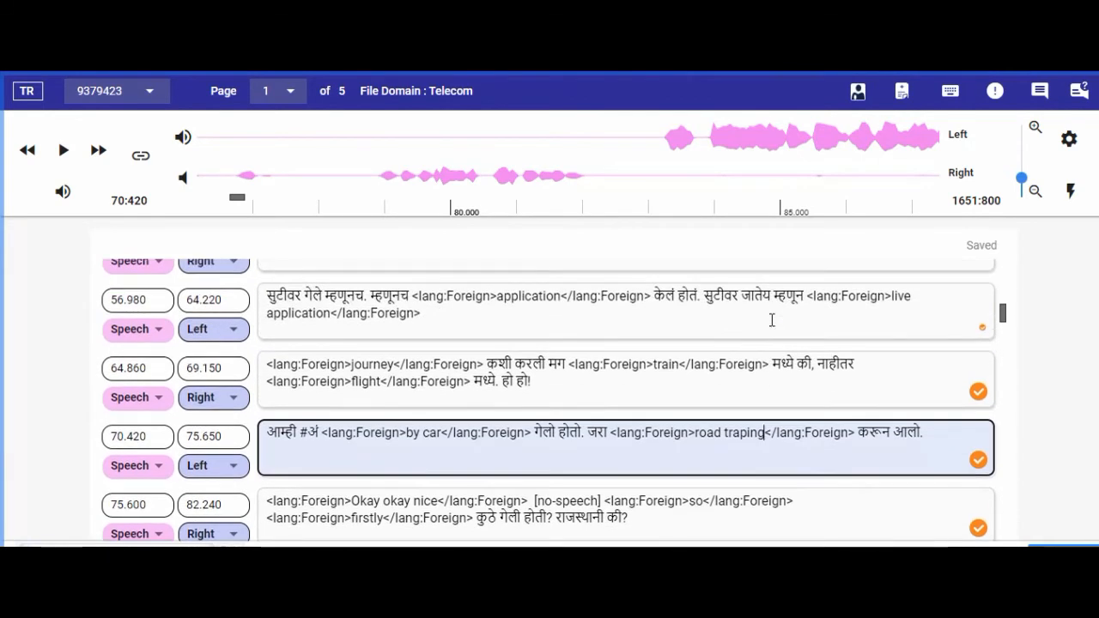
pyautogui.click(704, 369)
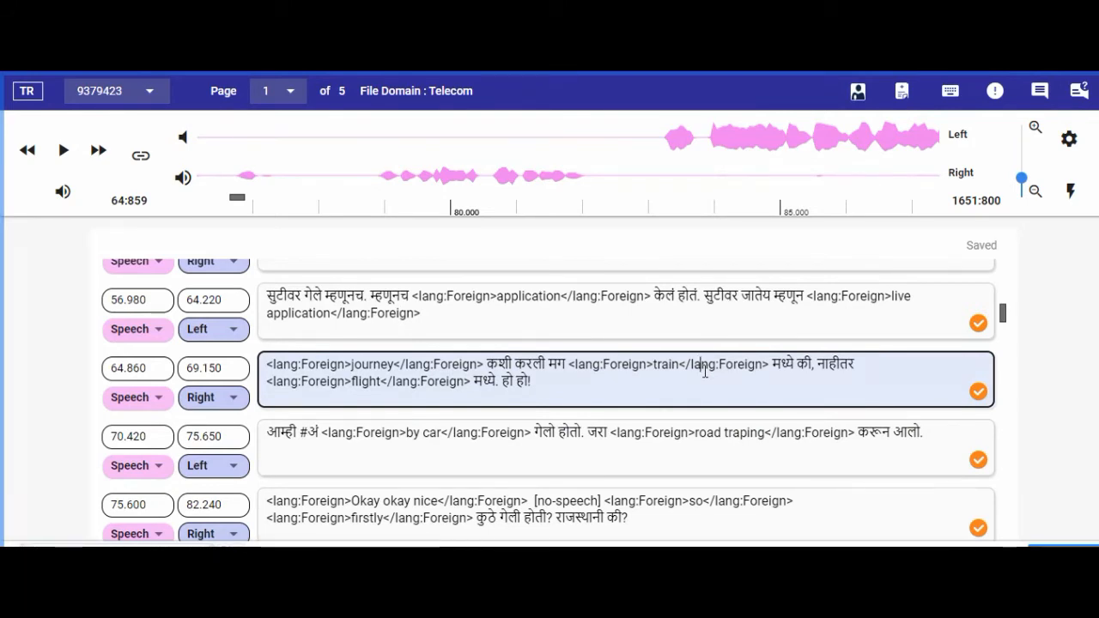
pyautogui.scroll(1, 704, 369)
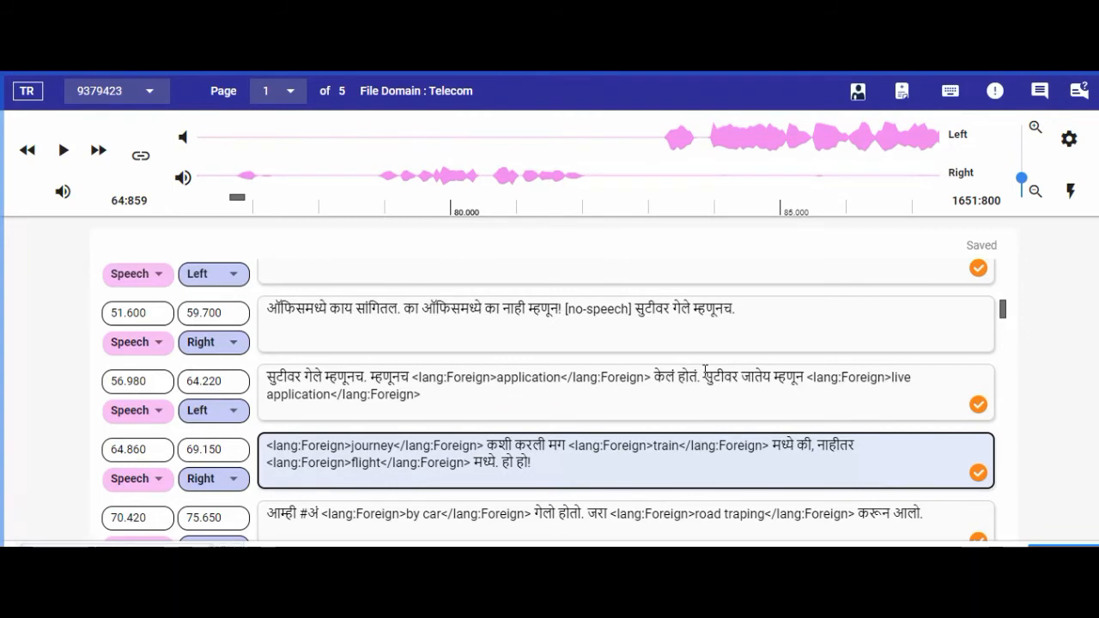
pyautogui.scroll(2, 705, 371)
pyautogui.scroll(2, 706, 371)
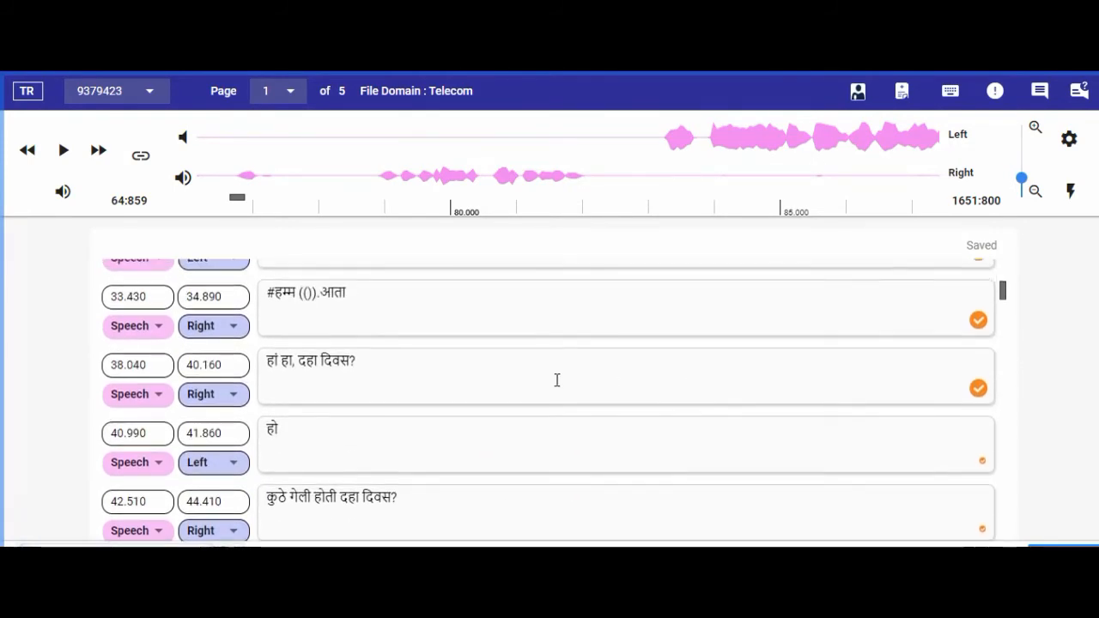
pyautogui.click(325, 292)
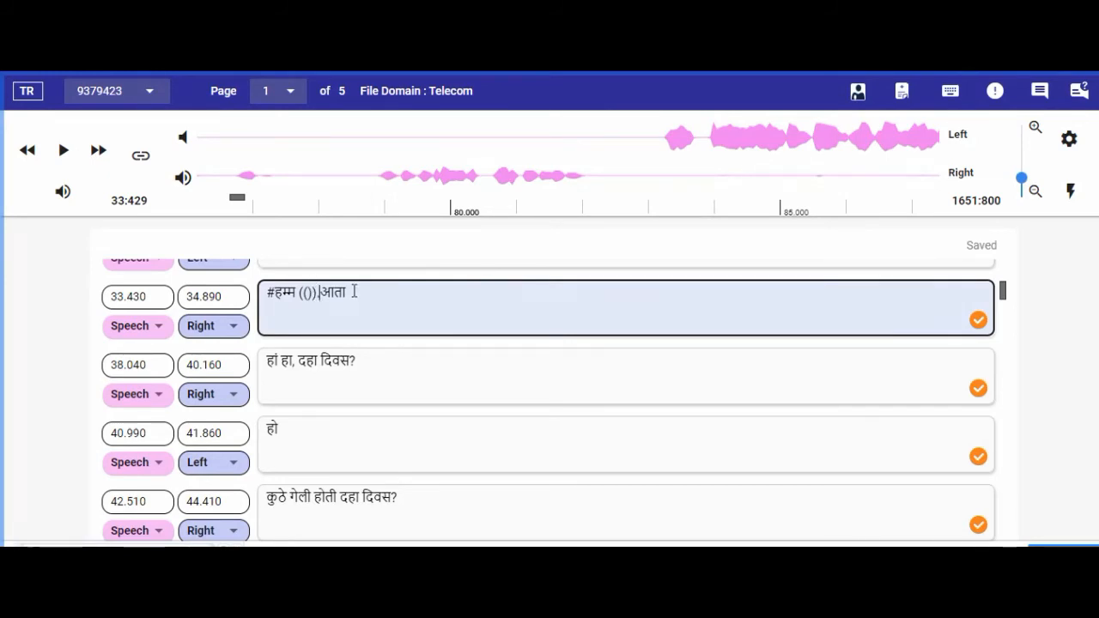
pyautogui.scroll(1, 354, 292)
pyautogui.click(319, 376)
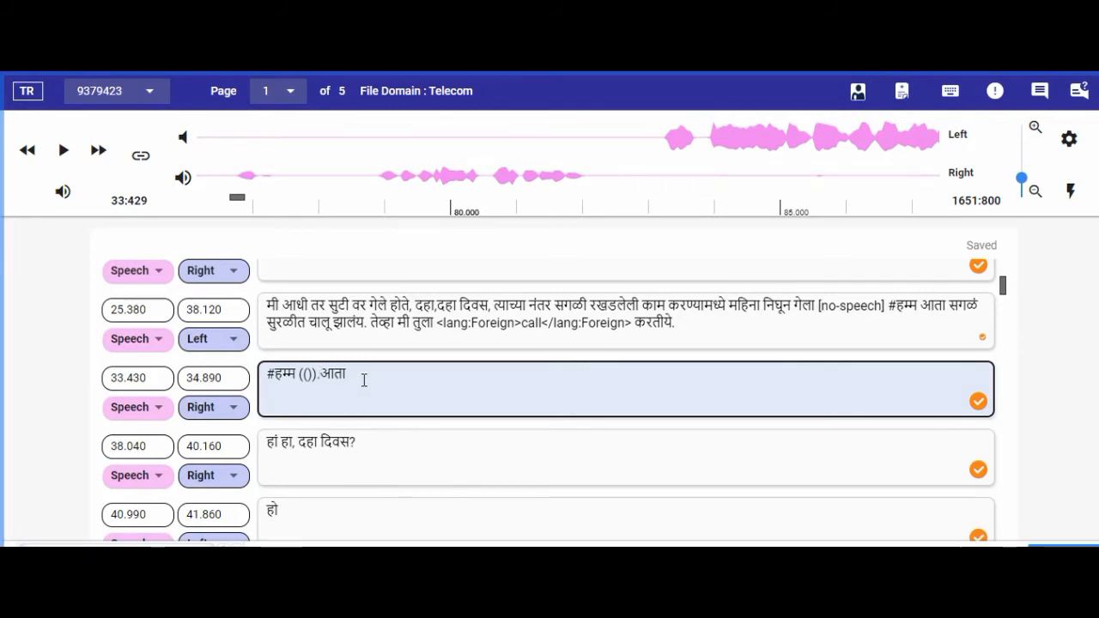
pyautogui.write('.')
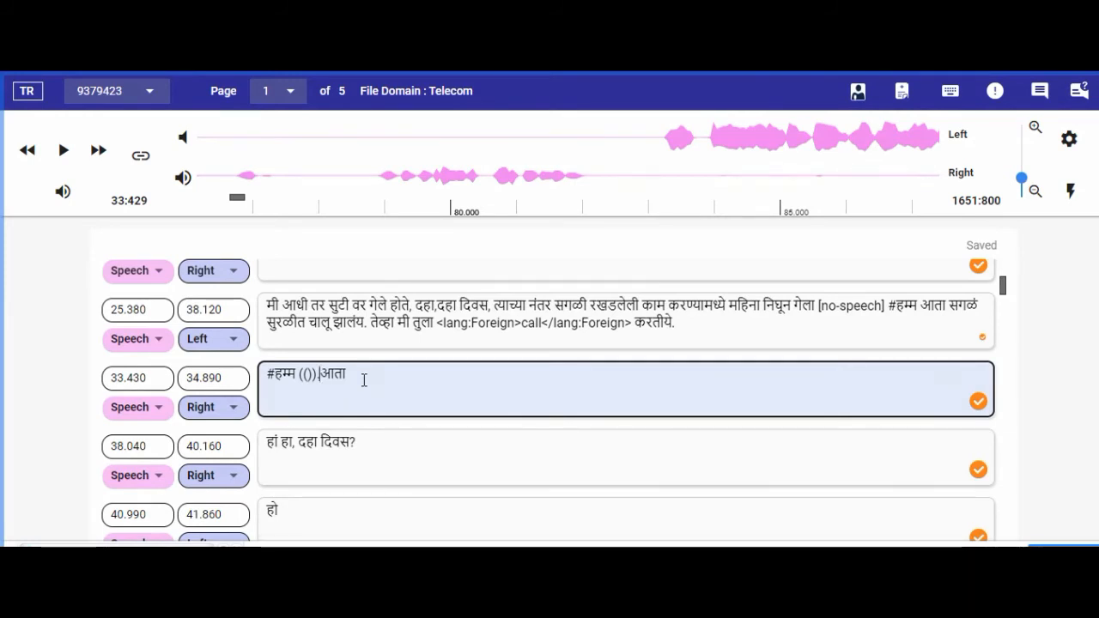
pyautogui.moveTo(315, 379); pyautogui.dragTo(299, 384)
pyautogui.click(323, 381)
# Return to the 75.600 segment and append the word "Maam" after राजस्थानी की?
pyautogui.scroll(2, 409, 381)
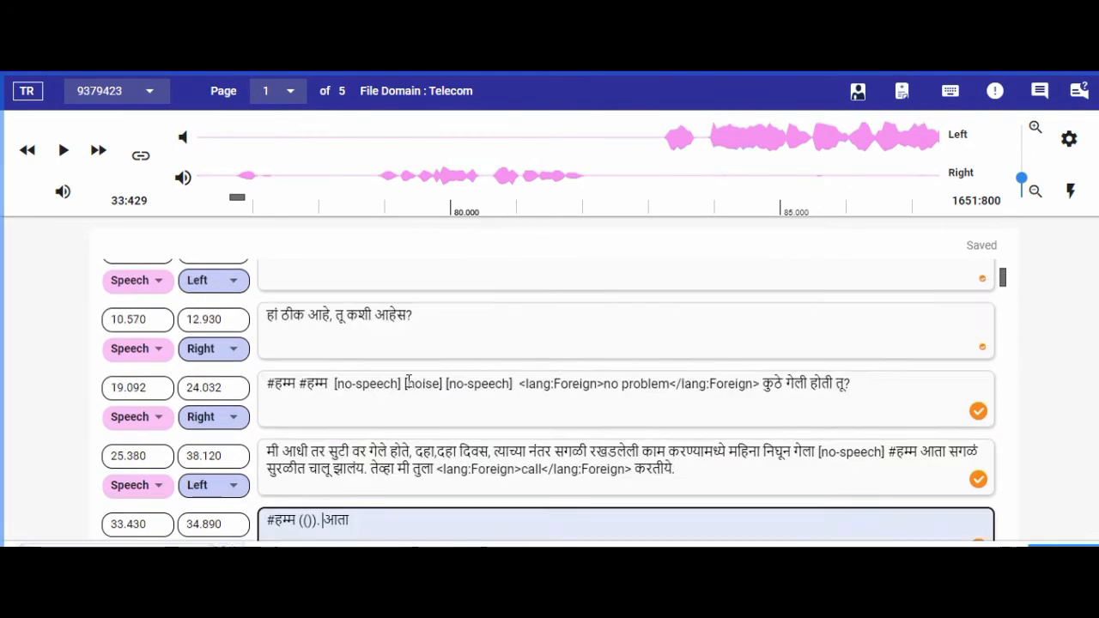
pyautogui.scroll(2, 409, 382)
pyautogui.scroll(-8, 417, 387)
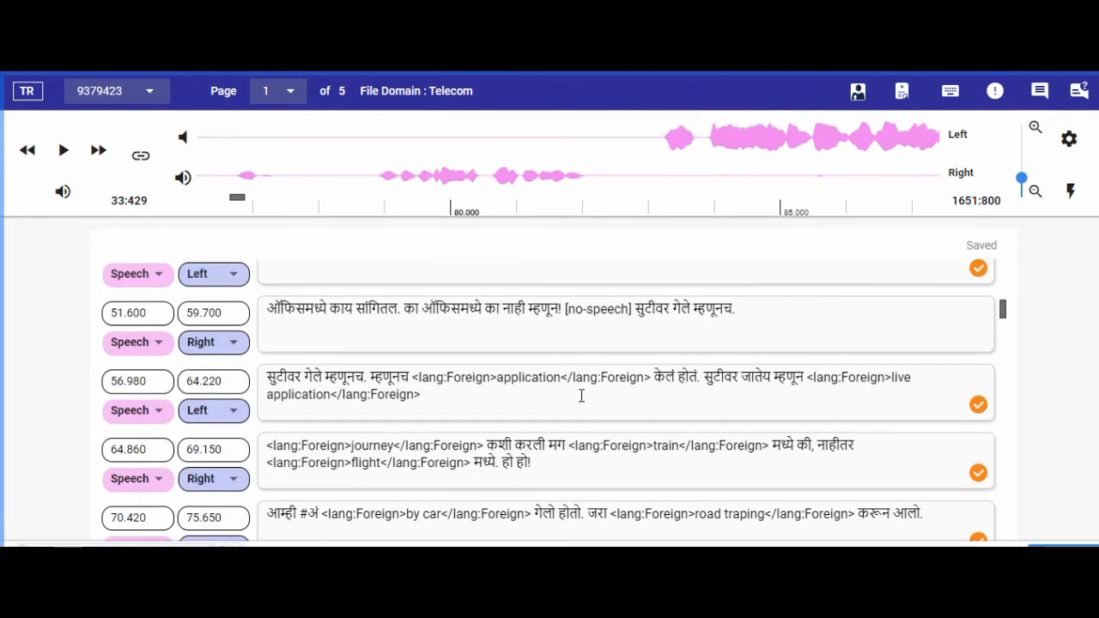
pyautogui.scroll(-2, 582, 396)
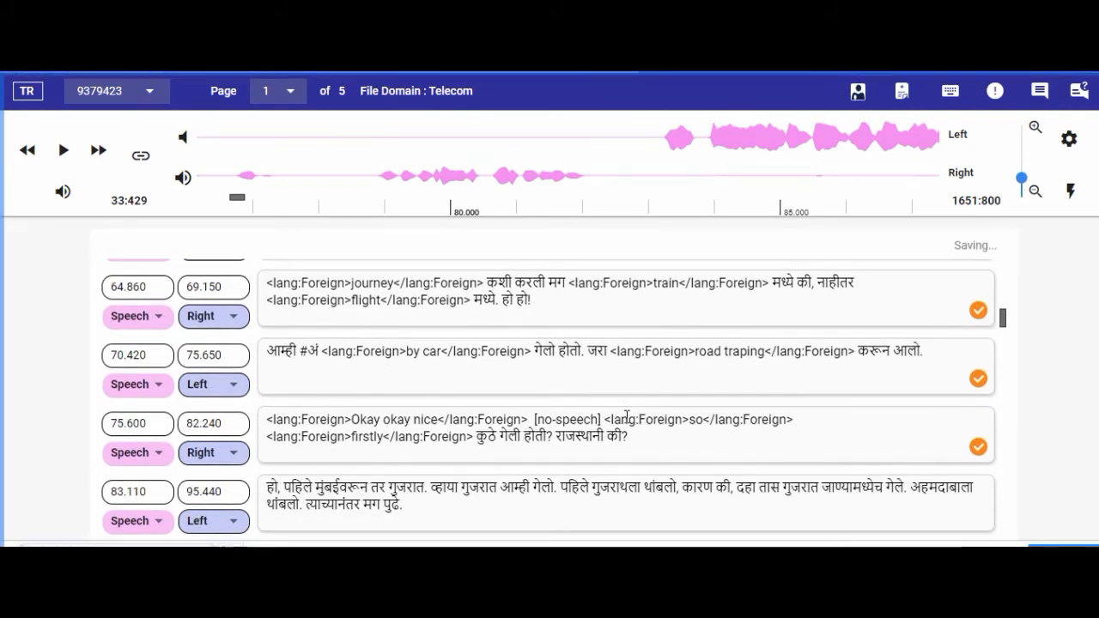
pyautogui.scroll(-1, 627, 417)
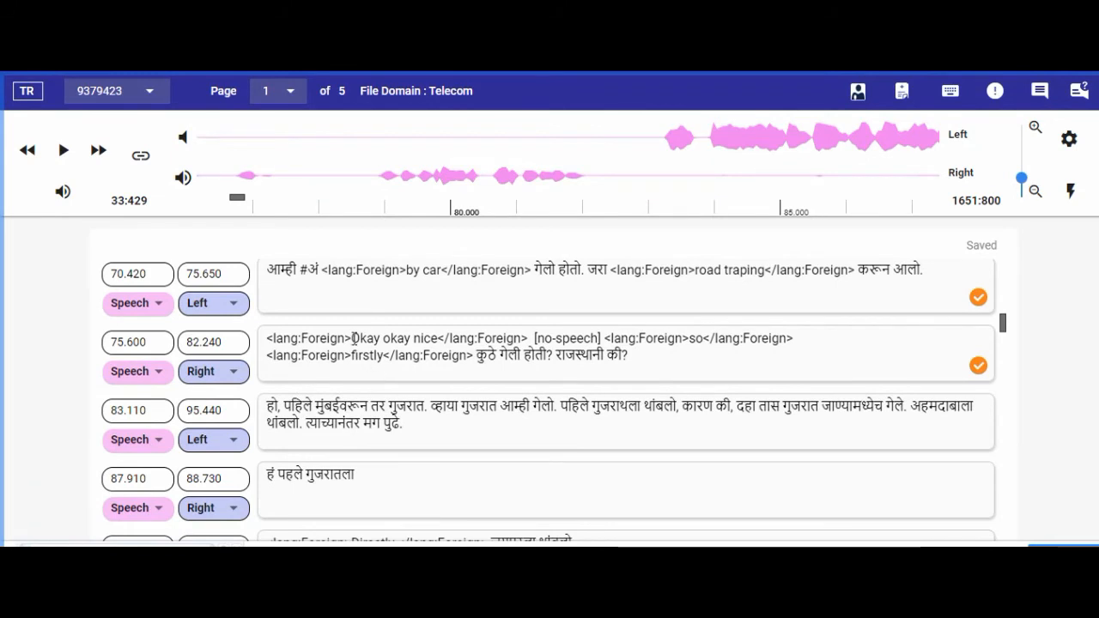
pyautogui.moveTo(353, 340); pyautogui.dragTo(382, 344)
pyautogui.click(382, 343)
pyautogui.write('की?')
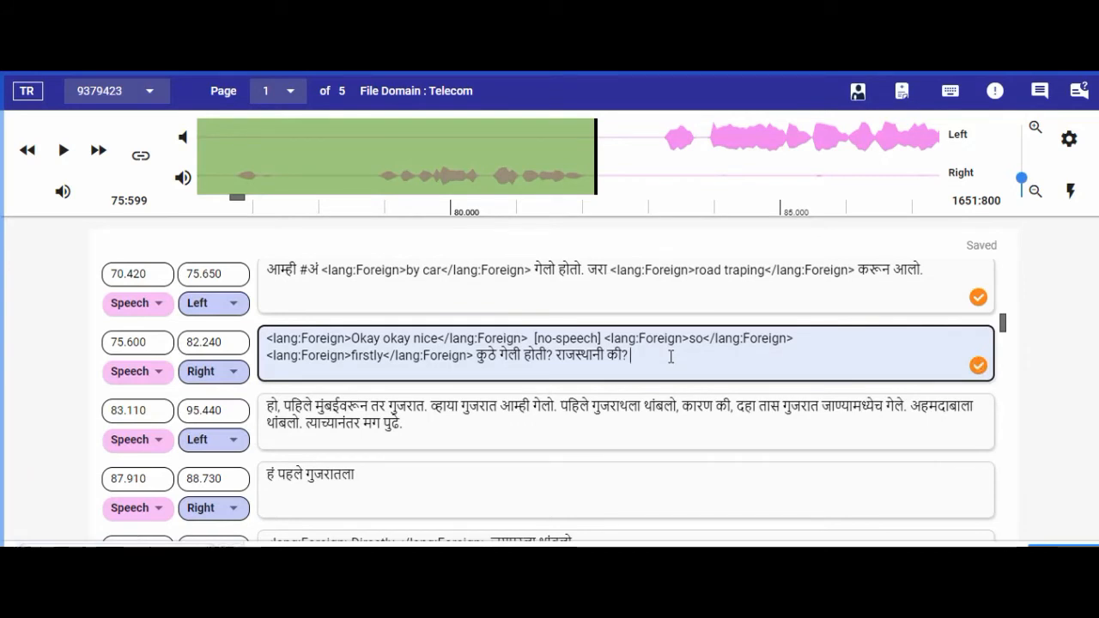
pyautogui.write(' Maam')
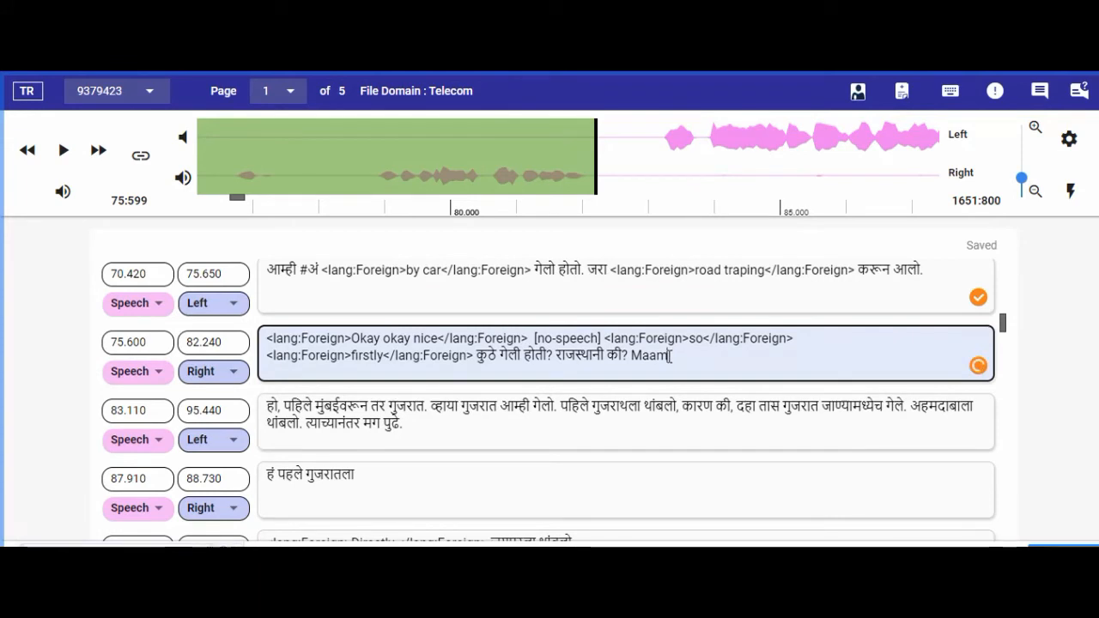
# Respell the appended word at the end of the 75.600 segment as "Mam", and change it back to "Maam"
pyautogui.press('BackSpace')
pyautogui.press('BackSpace')
pyautogui.write('m')
pyautogui.moveTo(628, 356); pyautogui.dragTo(663, 355)
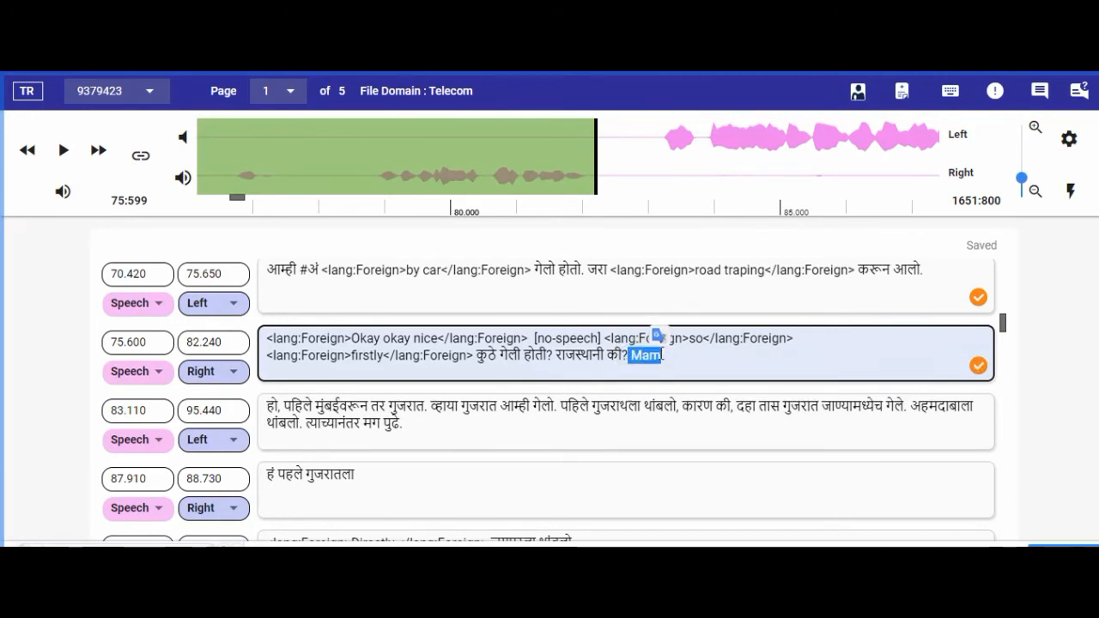
pyautogui.click(663, 356)
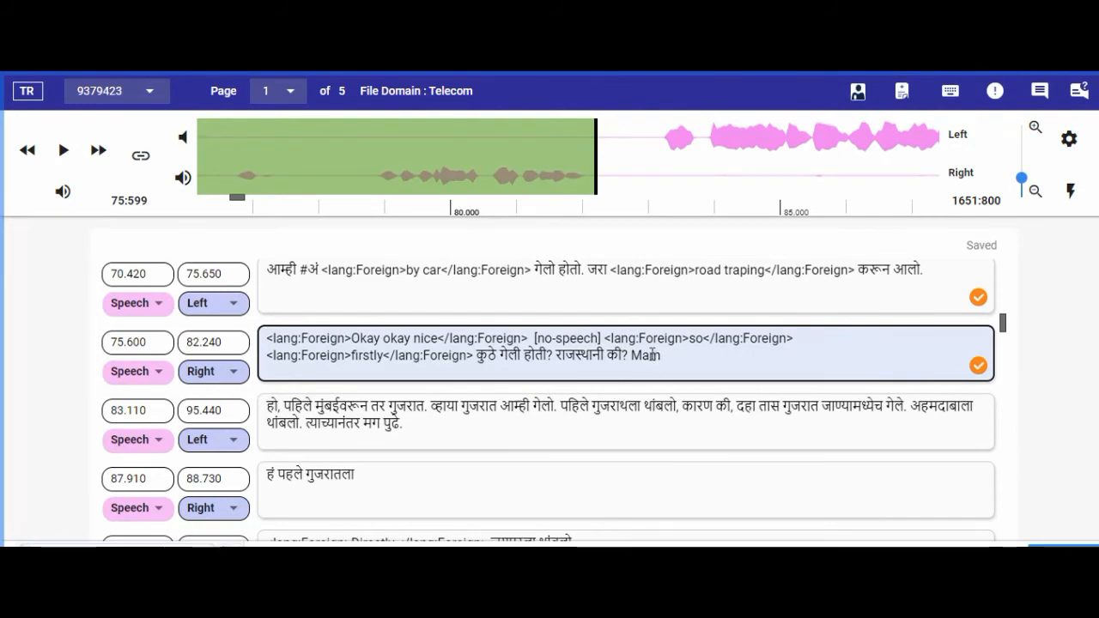
pyautogui.click(651, 354)
pyautogui.write('a')
# Delete the appended word "Maam" so the 75.600 segment ends with राजस्थानी की?
pyautogui.moveTo(668, 356); pyautogui.dragTo(641, 356)
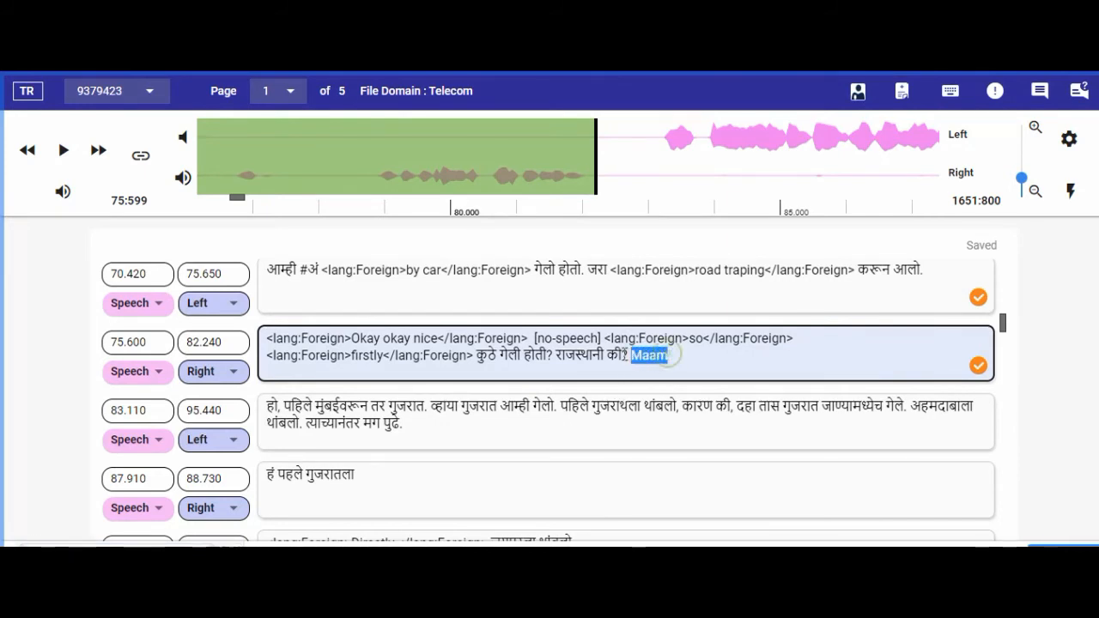
pyautogui.press('BackSpace')
pyautogui.press('BackSpace')
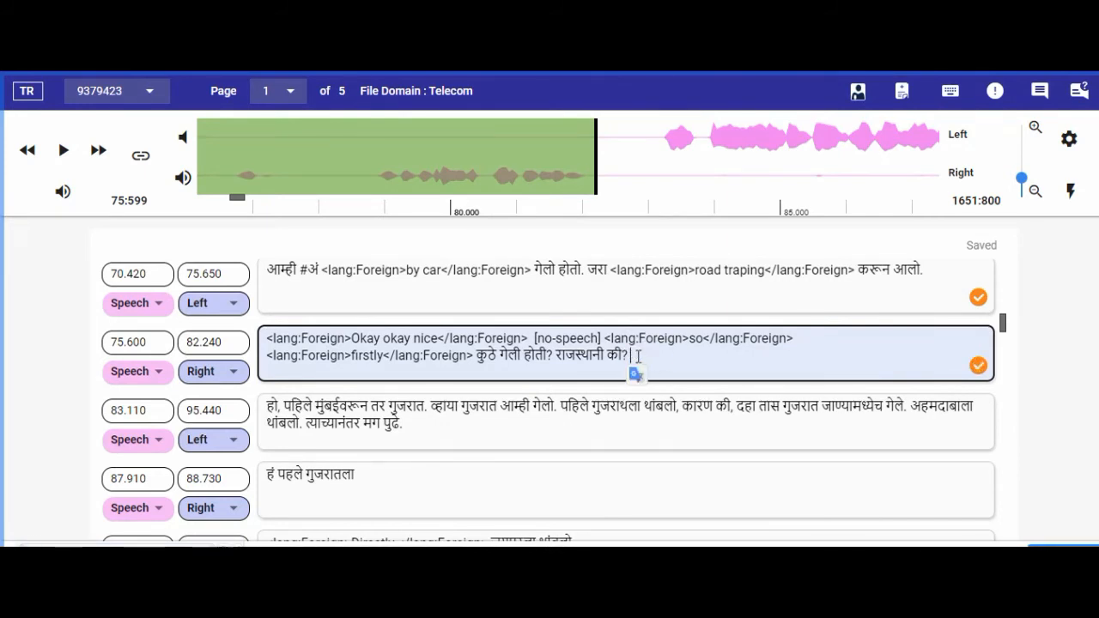
pyautogui.scroll(-3, 638, 354)
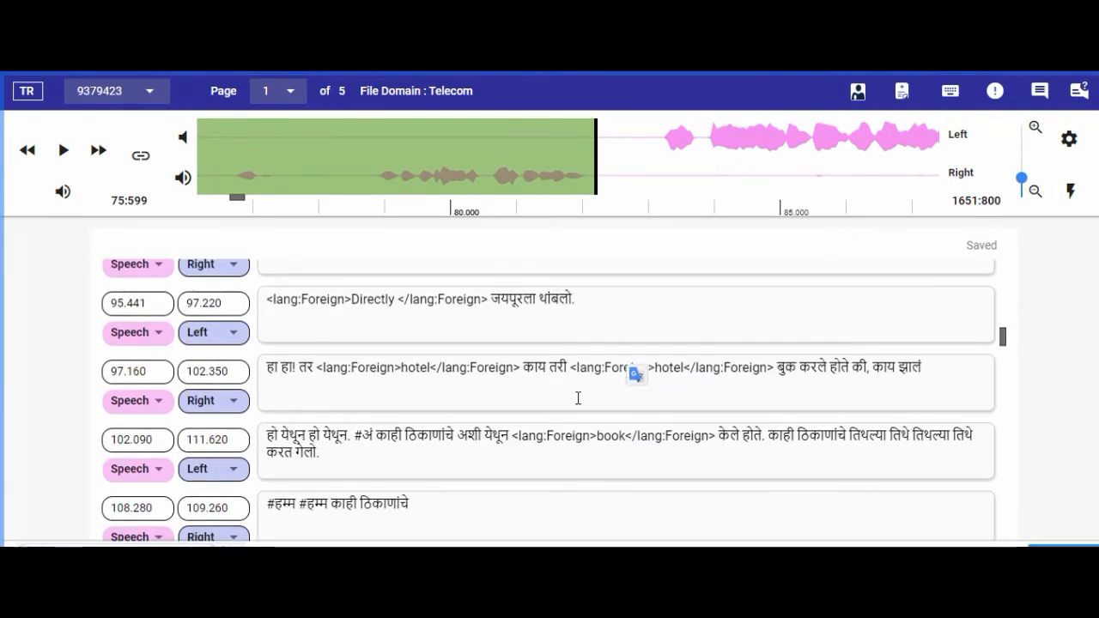
# Play the segment starting at 128.070 and insert the word "like" before the first "un plan trip" in its foreign tag
pyautogui.scroll(-2, 578, 397)
pyautogui.click(367, 410)
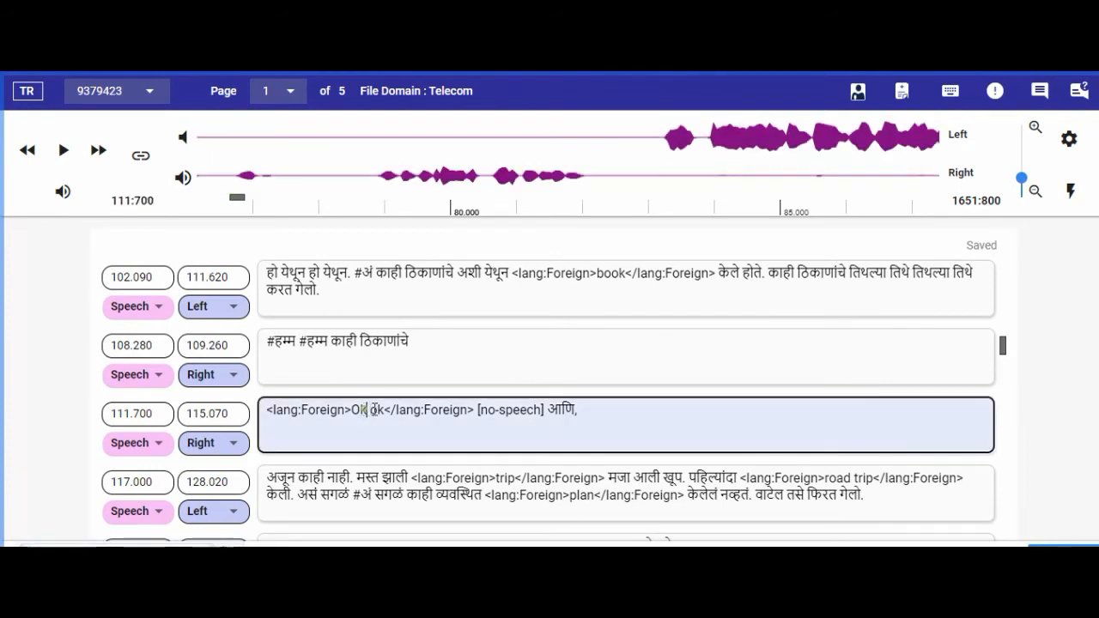
pyautogui.scroll(-1, 412, 403)
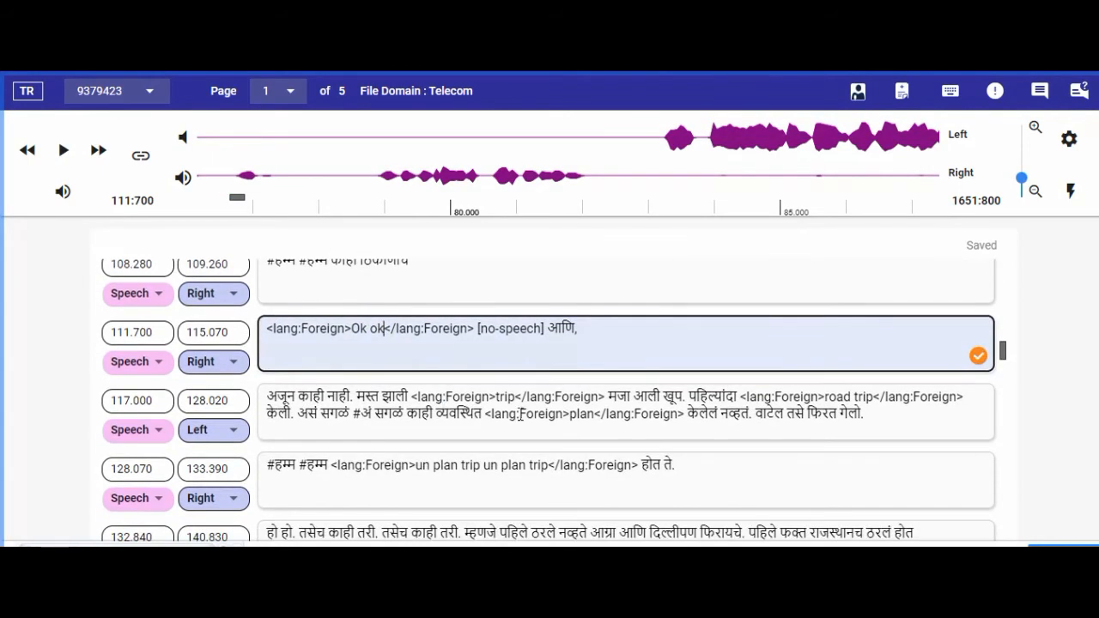
pyautogui.scroll(-1, 520, 415)
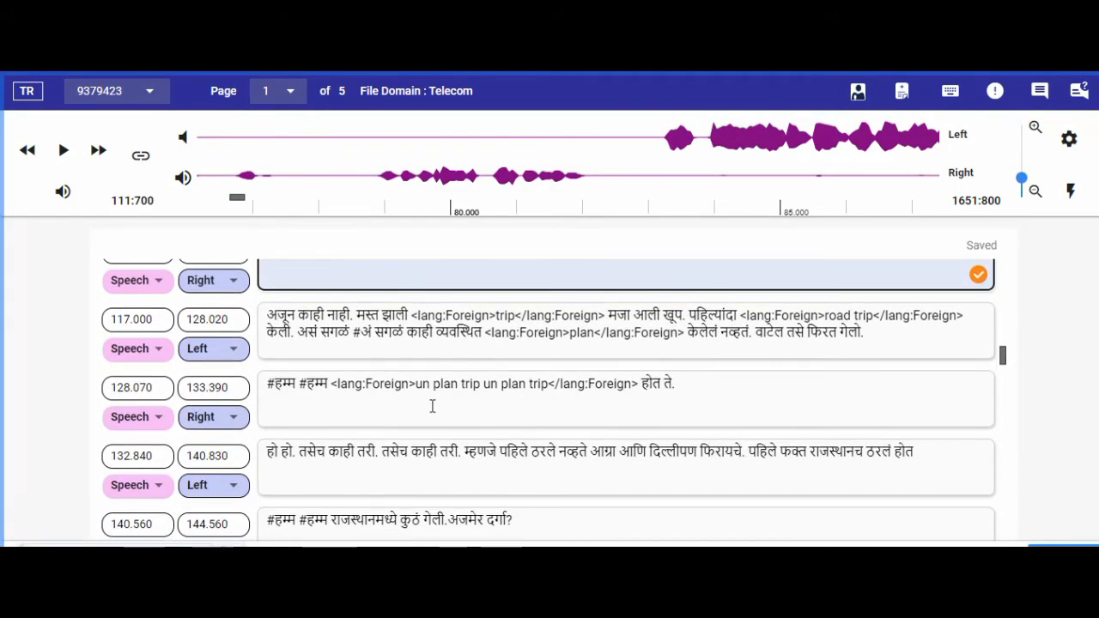
pyautogui.click(431, 388)
pyautogui.click(63, 151)
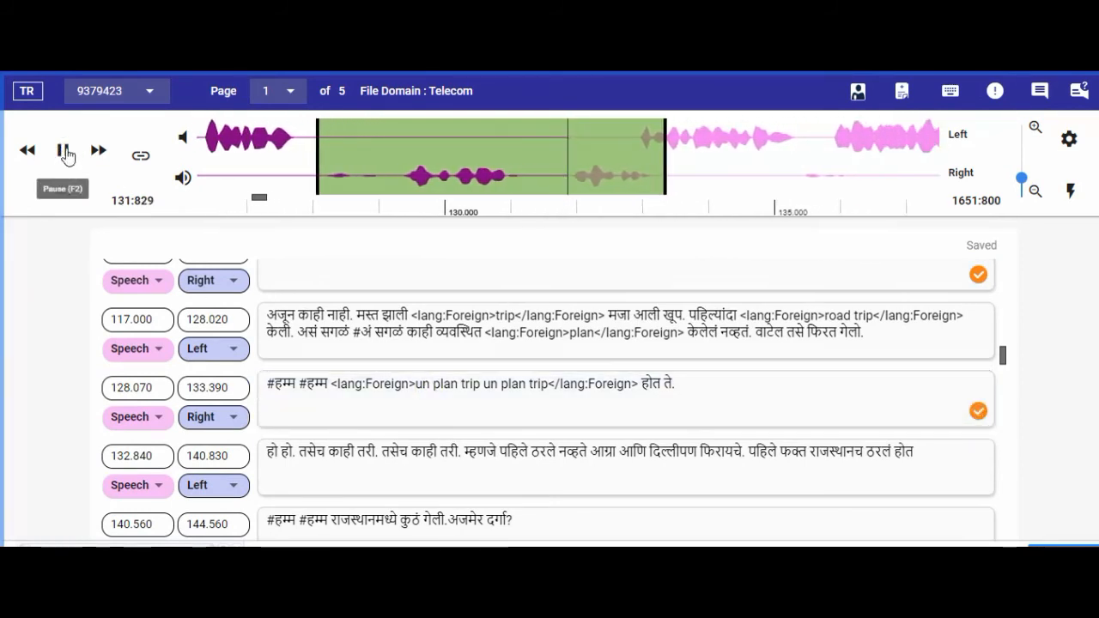
pyautogui.click(66, 152)
pyautogui.click(420, 384)
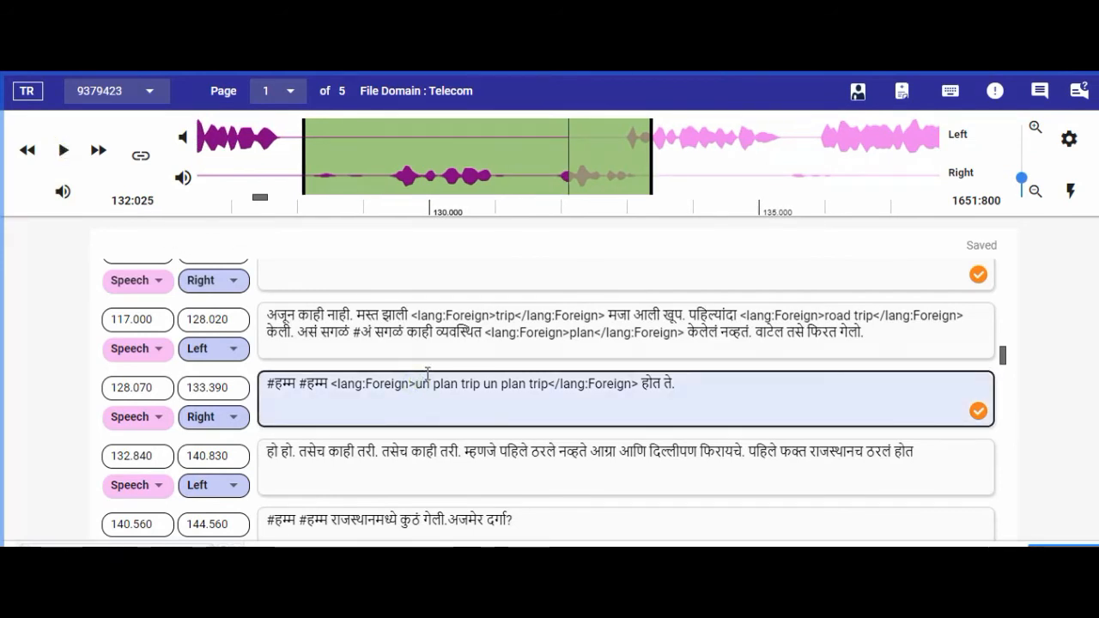
pyautogui.write('like')
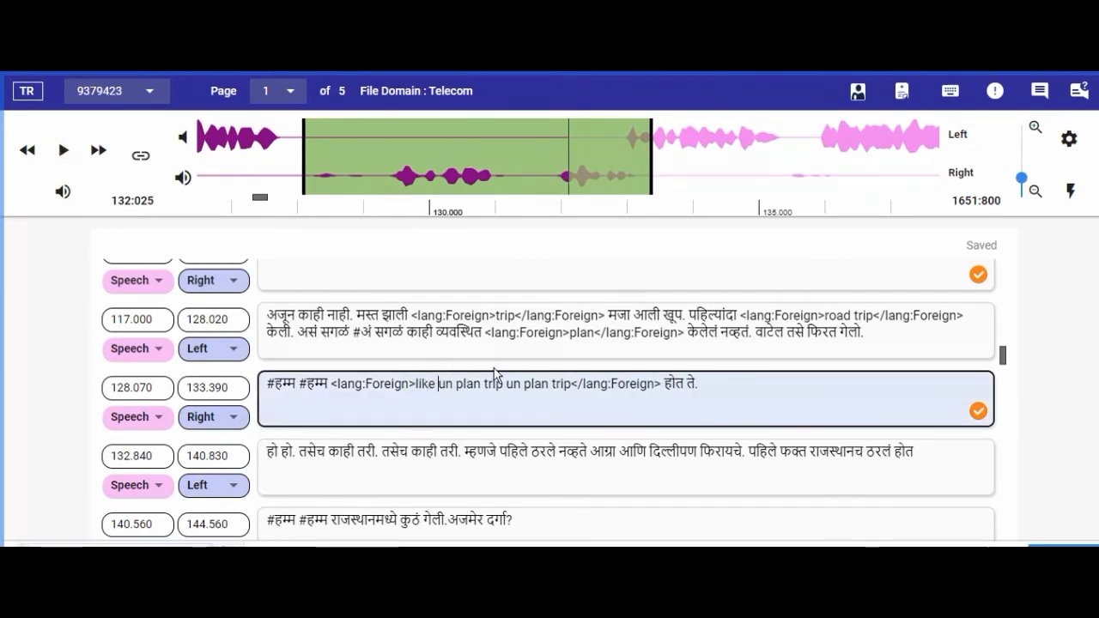
# Change the first "un plan" in the 128.070 segment to the single word "unplanned"
pyautogui.doubleClick(468, 384)
pyautogui.press('BackSpace')
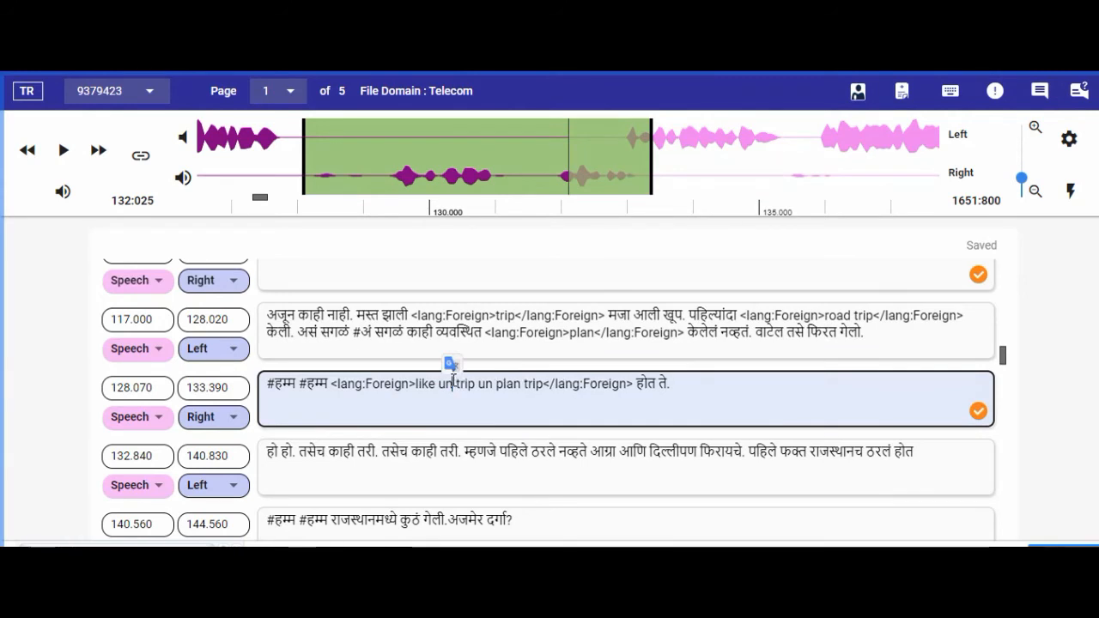
pyautogui.write('planned')
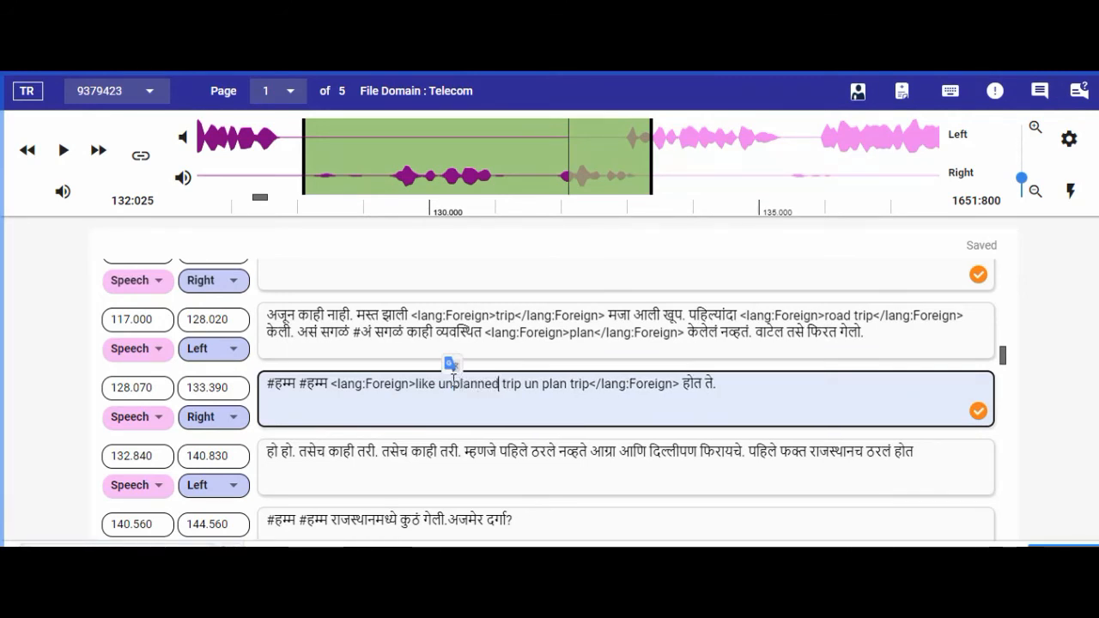
# Play the rest of the 128.070 segment and respell its second "un plan" as "unplanned"
pyautogui.click(62, 152)
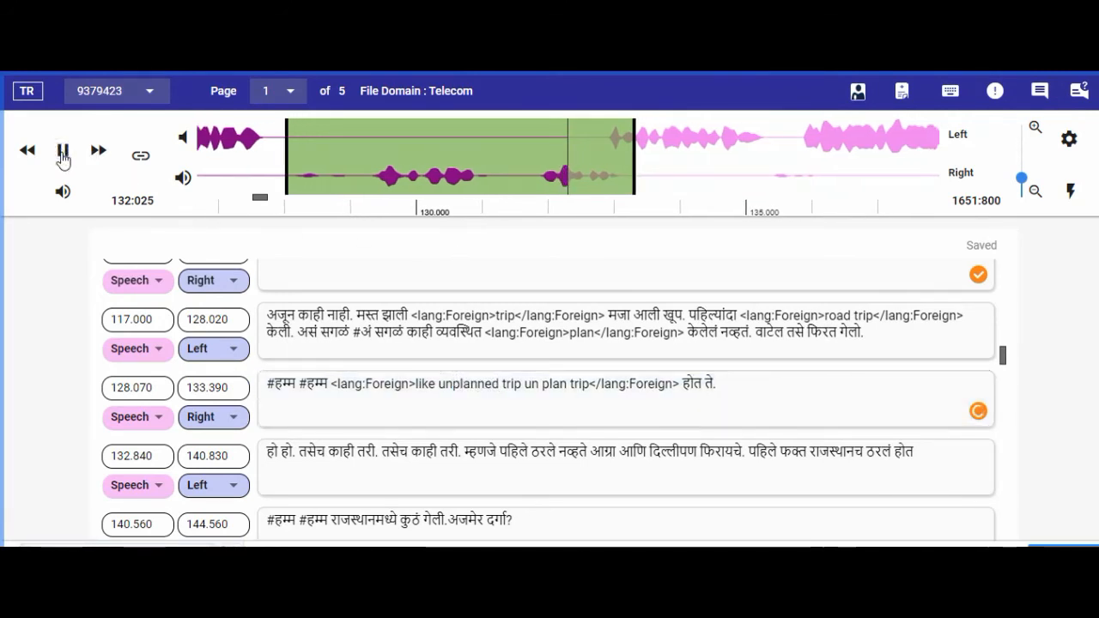
pyautogui.click(63, 153)
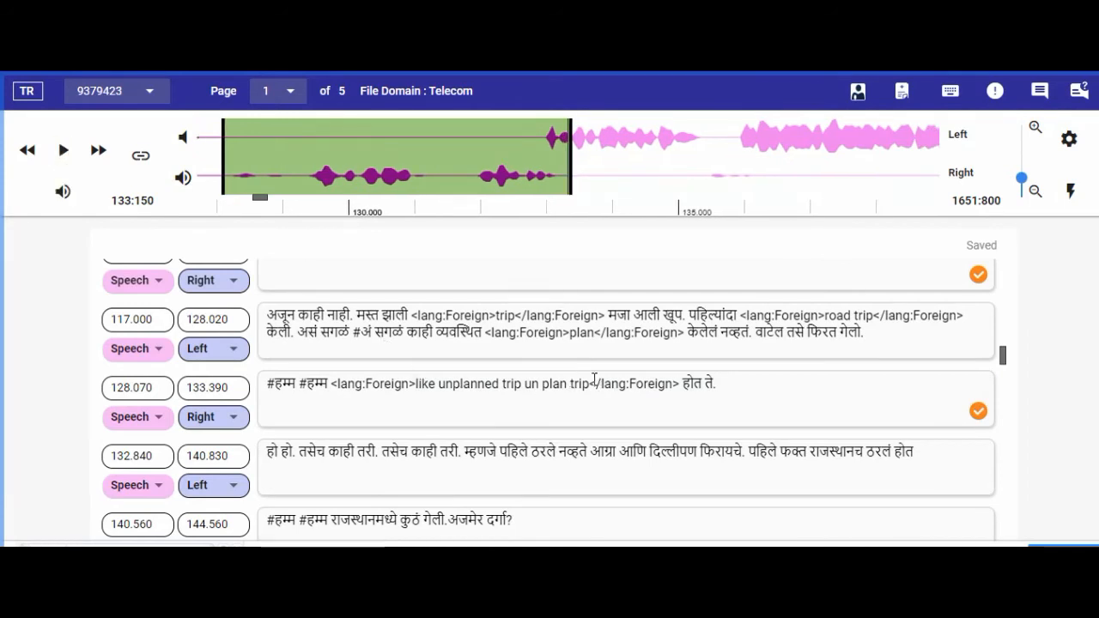
pyautogui.moveTo(567, 383); pyautogui.dragTo(526, 383)
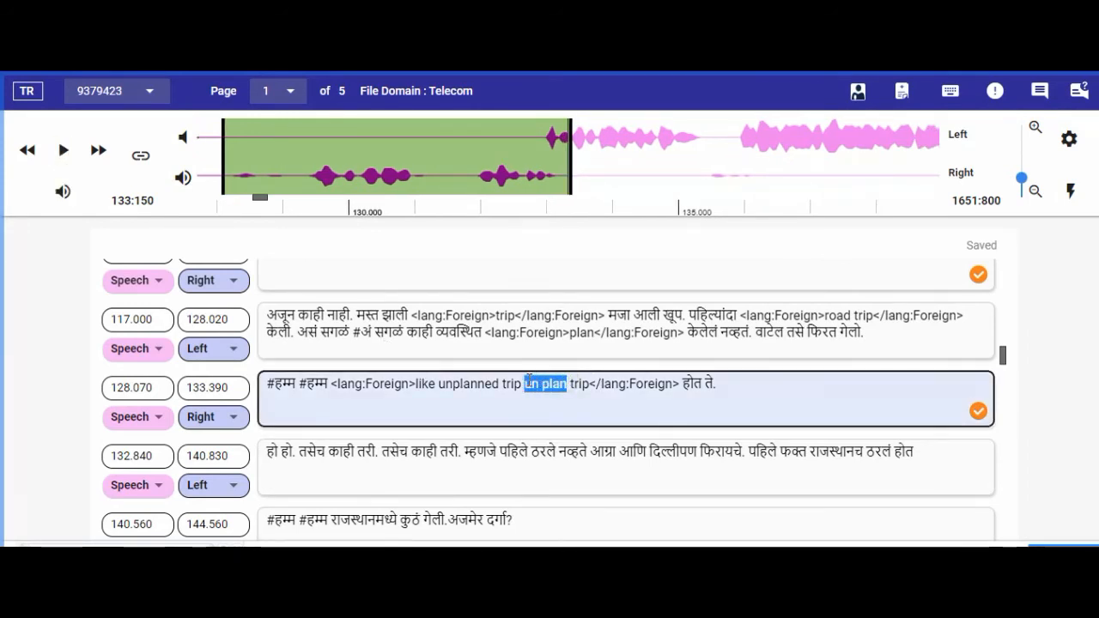
pyautogui.write('unp')
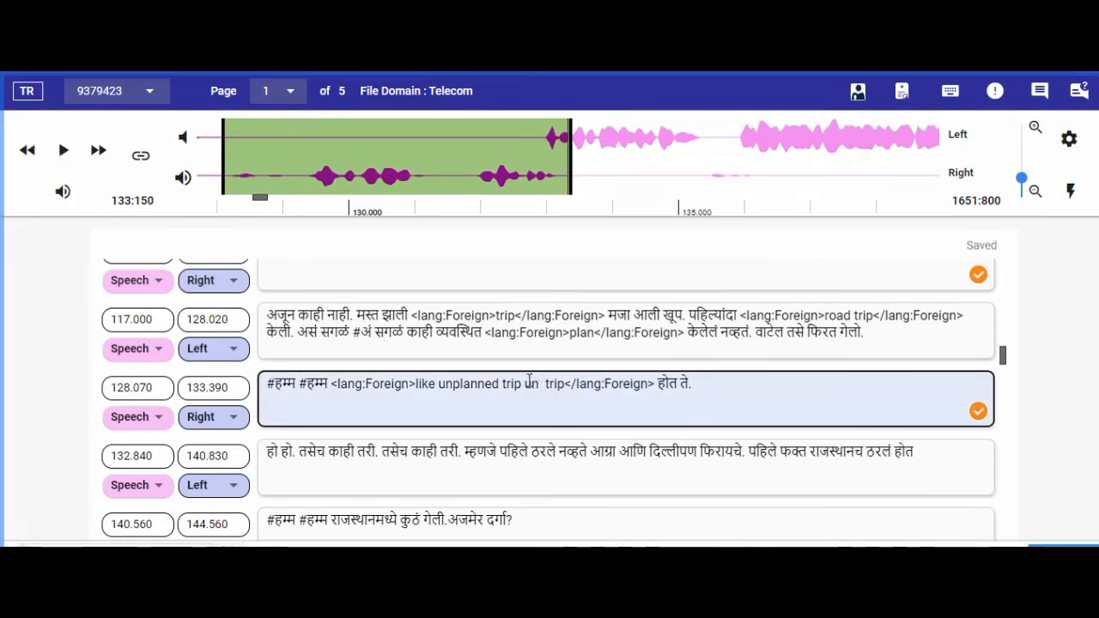
pyautogui.write('lann')
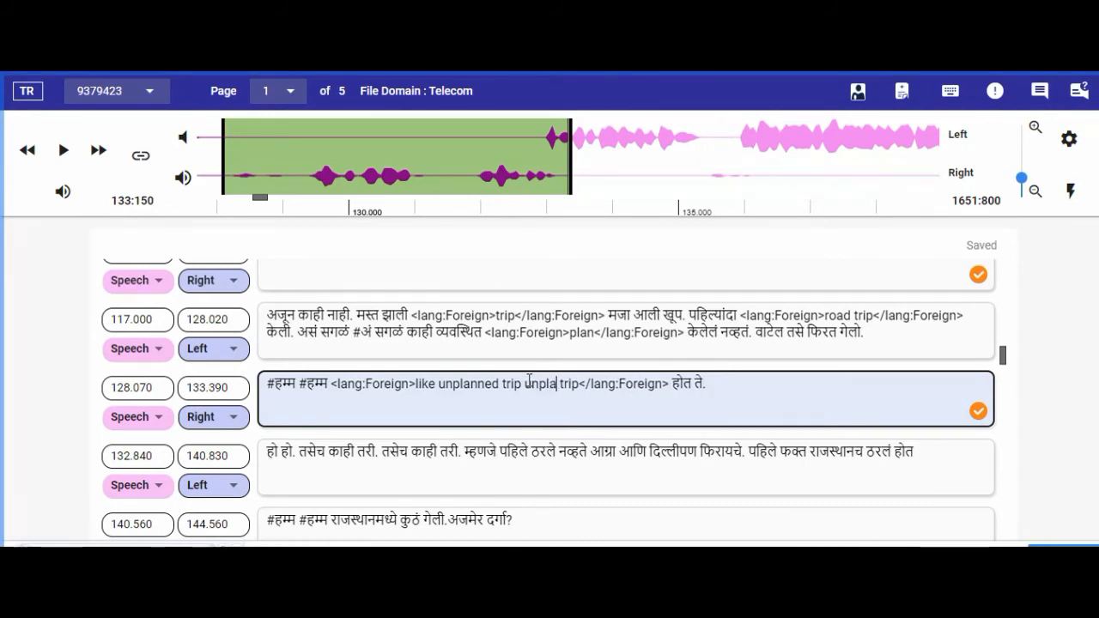
pyautogui.write('ed')
# Listen to the segment starting at 145.460 and delete the [noise] tag following [no-speech]
pyautogui.scroll(-2, 523, 378)
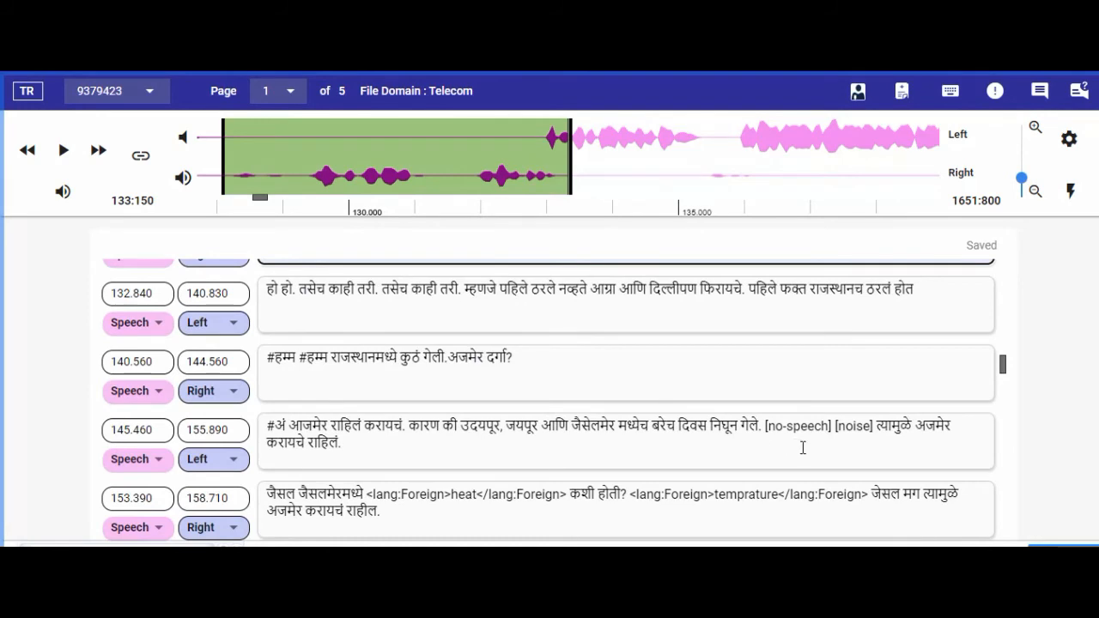
pyautogui.click(862, 426)
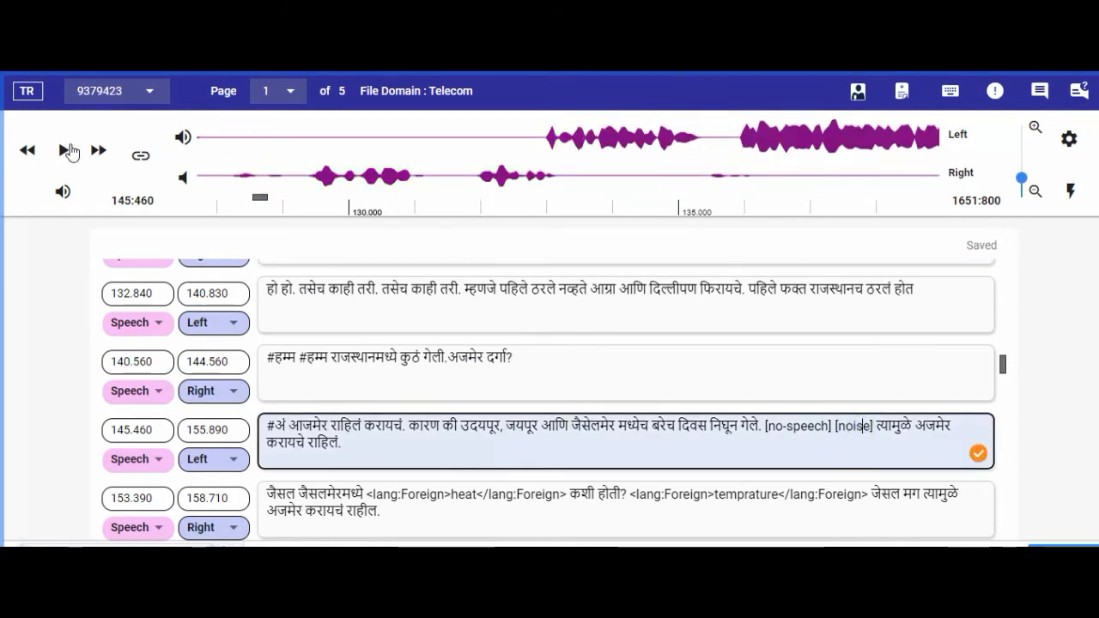
pyautogui.click(68, 151)
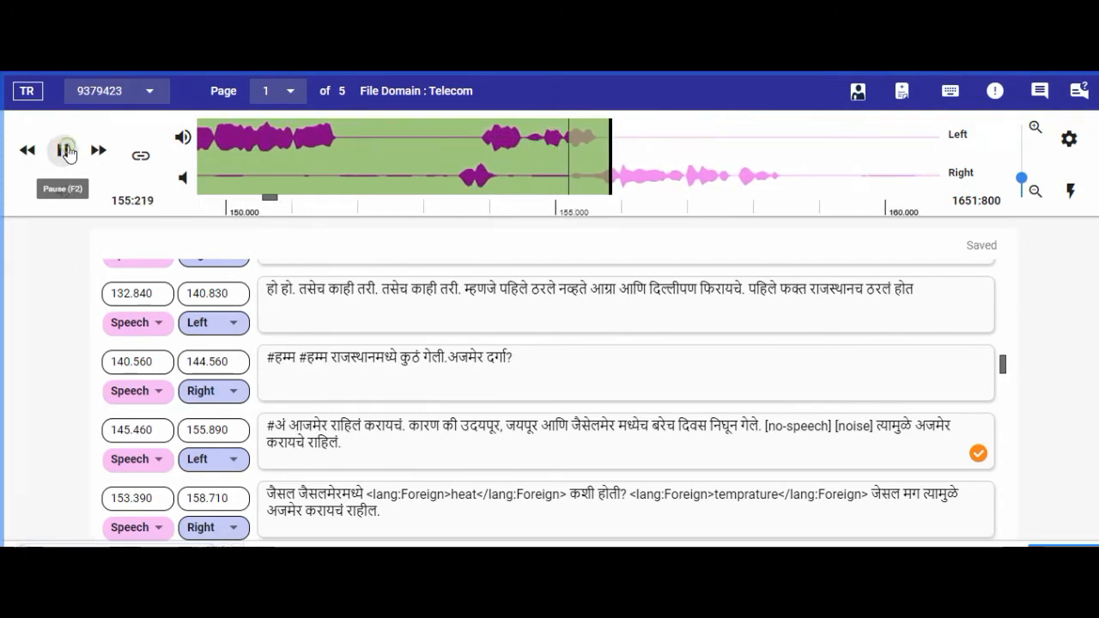
pyautogui.click(65, 151)
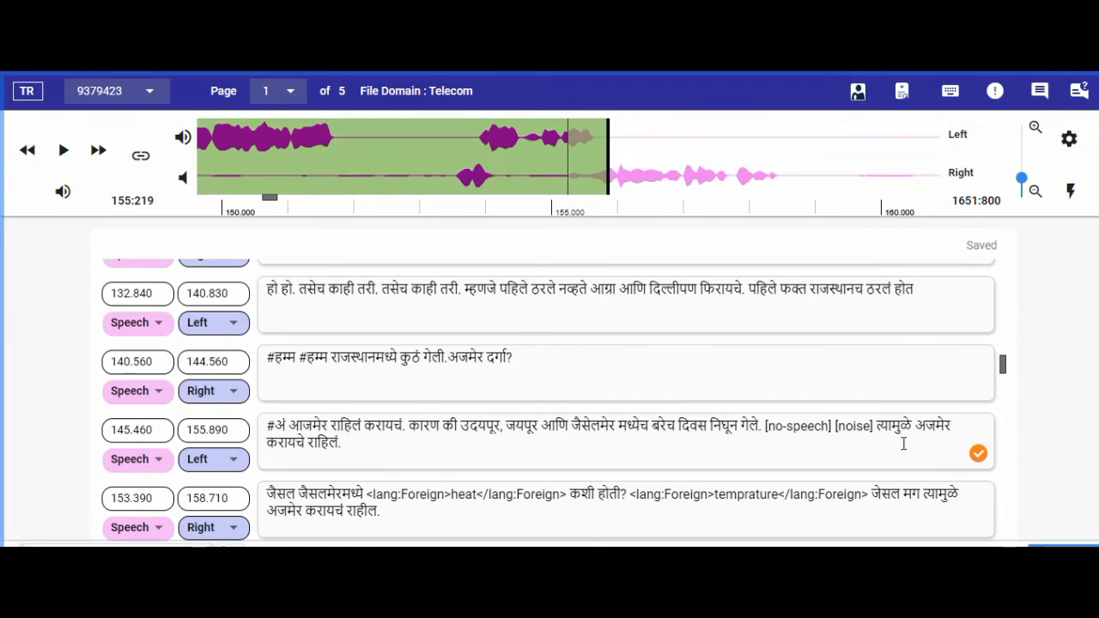
pyautogui.moveTo(874, 425); pyautogui.dragTo(838, 425)
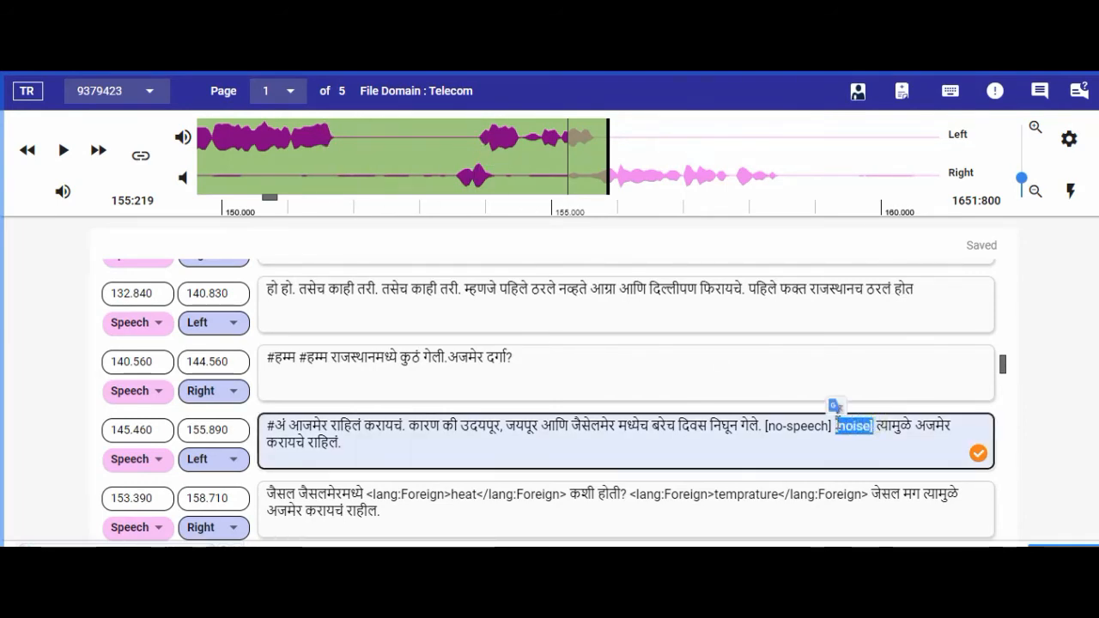
pyautogui.press('BackSpace')
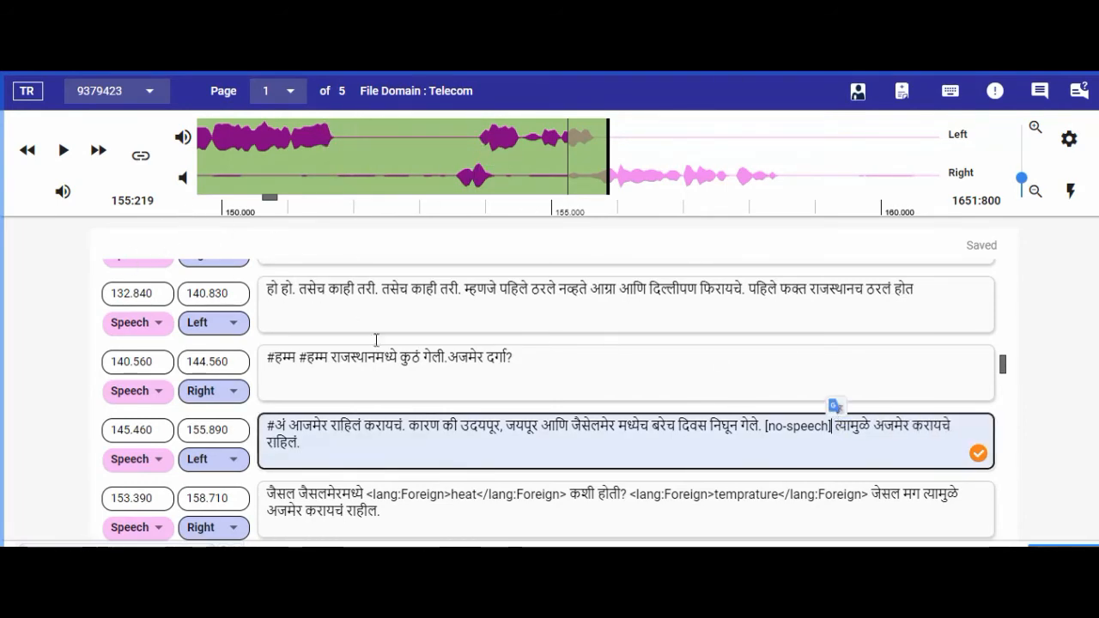
# Replay the opening of the segment starting at 153.390 several times to compare its speech with the transcribed text
pyautogui.click(395, 507)
pyautogui.click(62, 151)
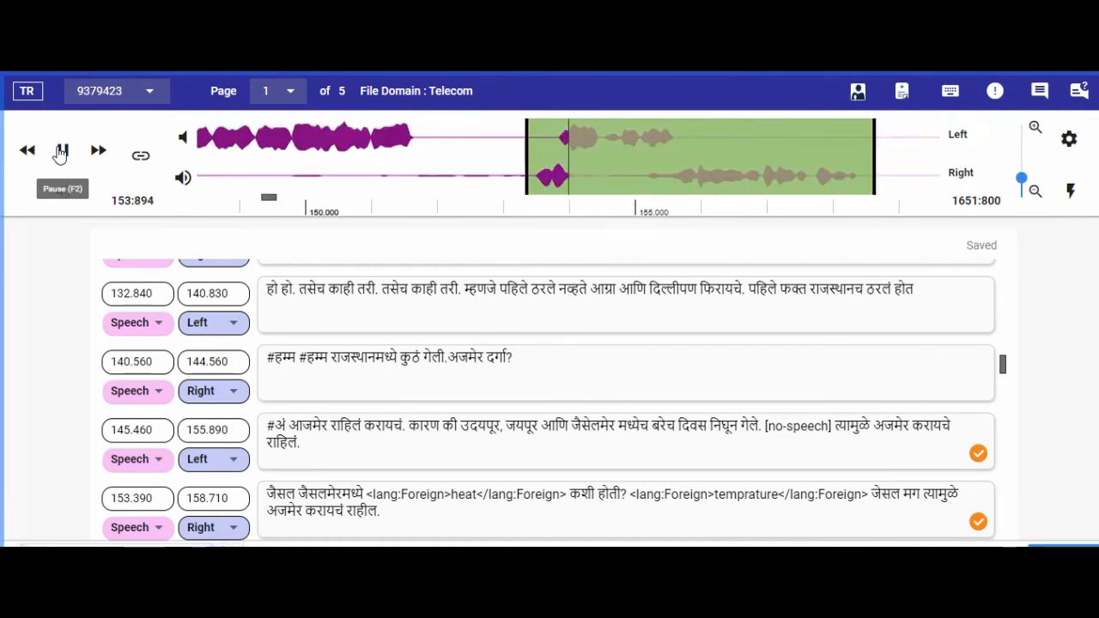
pyautogui.click(60, 152)
pyautogui.scroll(-1, 482, 451)
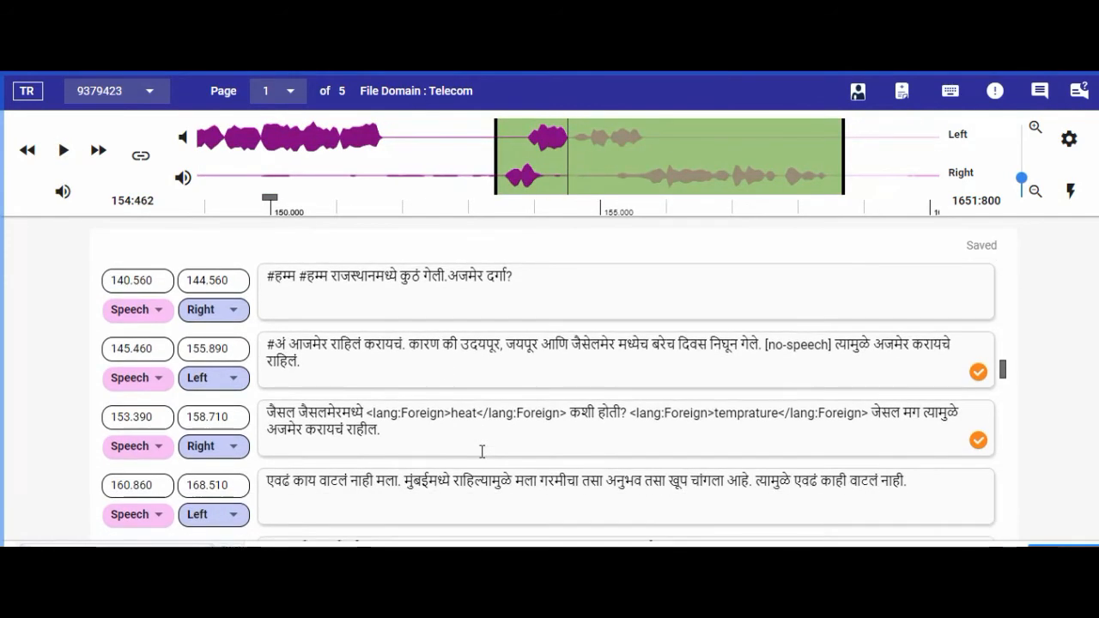
pyautogui.click(499, 175)
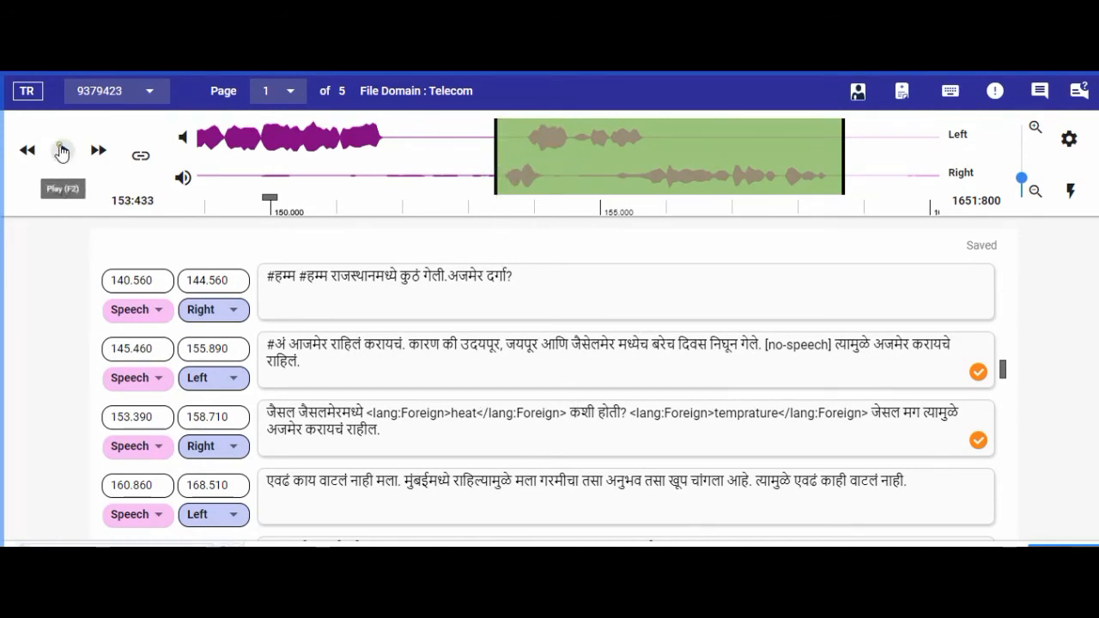
pyautogui.click(62, 152)
pyautogui.click(62, 152)
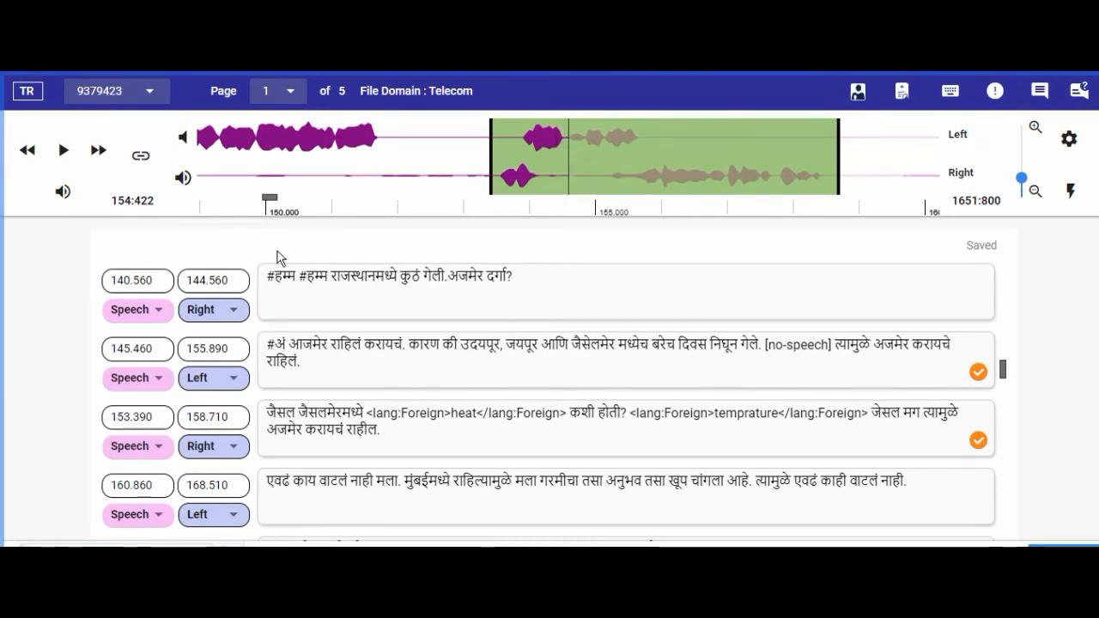
pyautogui.click(495, 159)
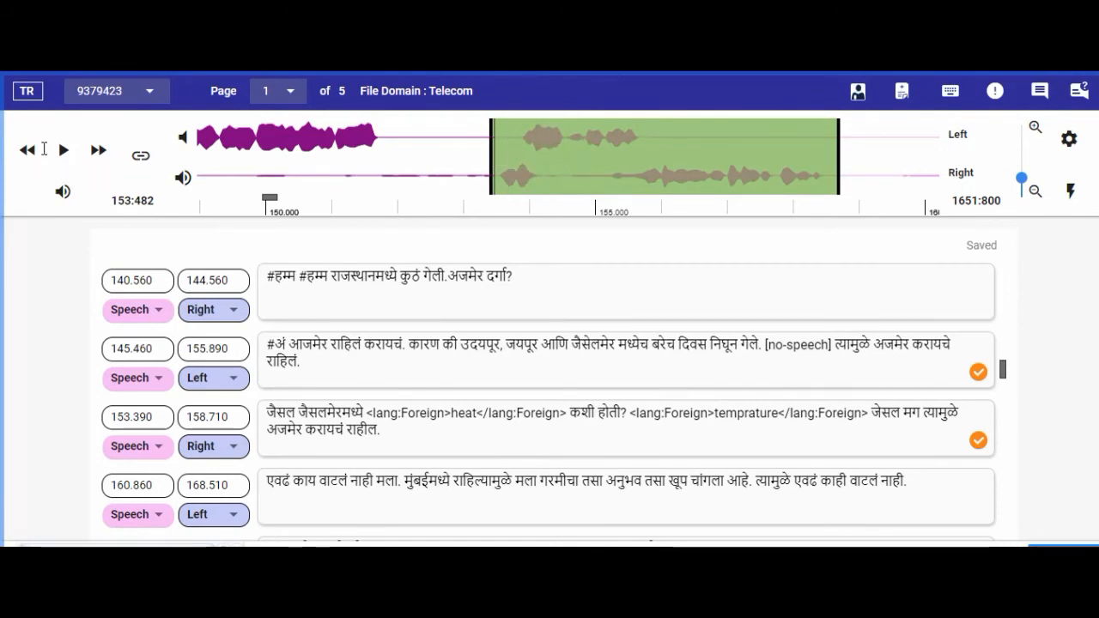
pyautogui.click(64, 153)
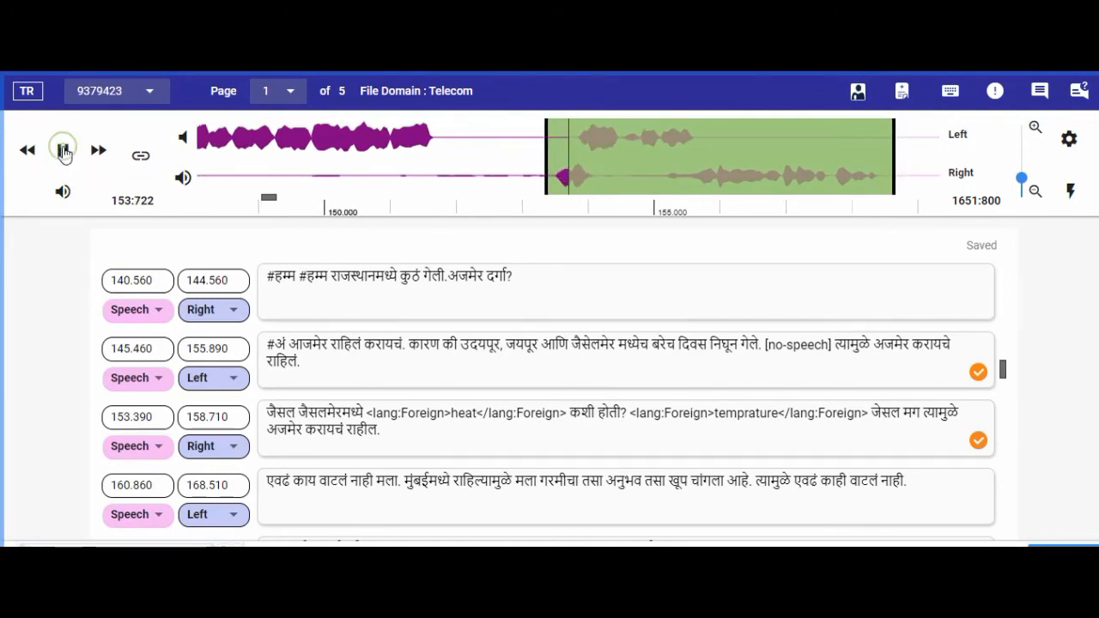
pyautogui.click(64, 153)
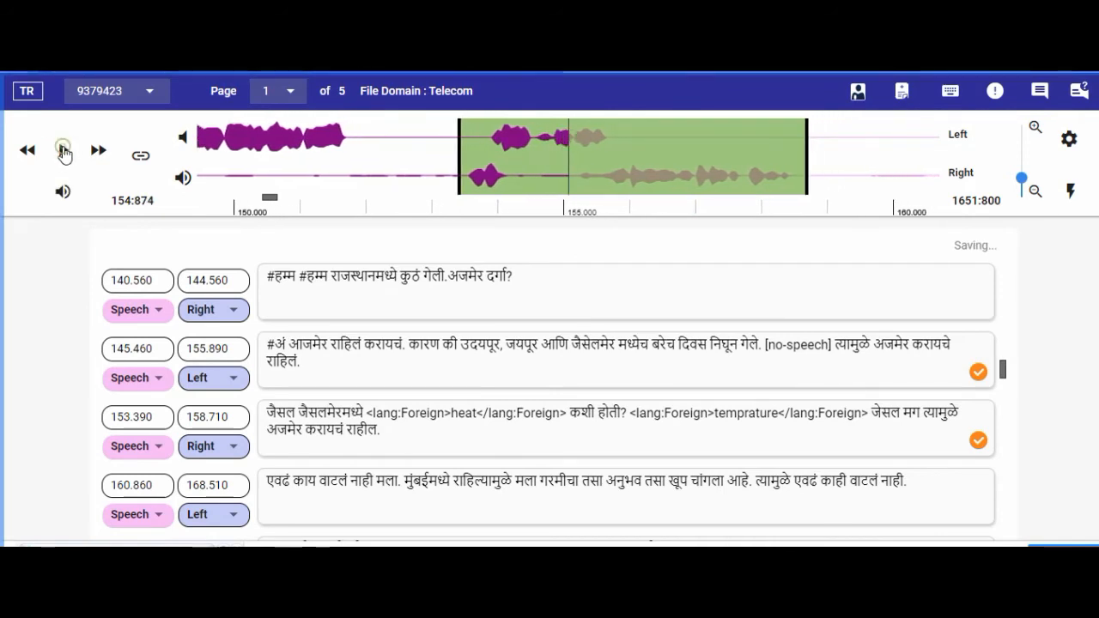
pyautogui.click(497, 137)
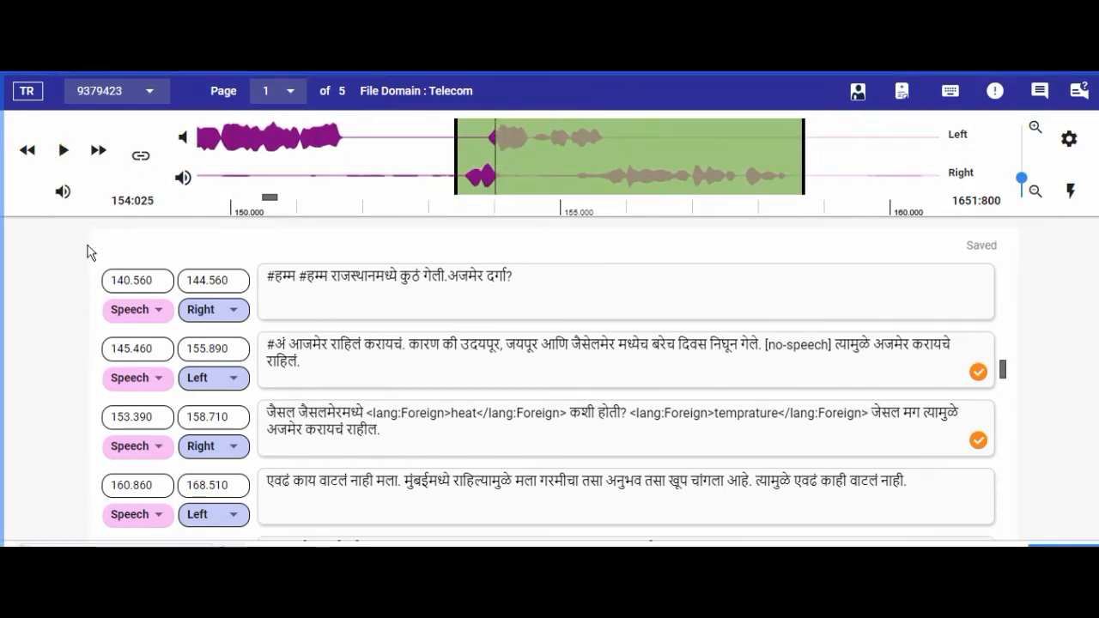
pyautogui.click(65, 153)
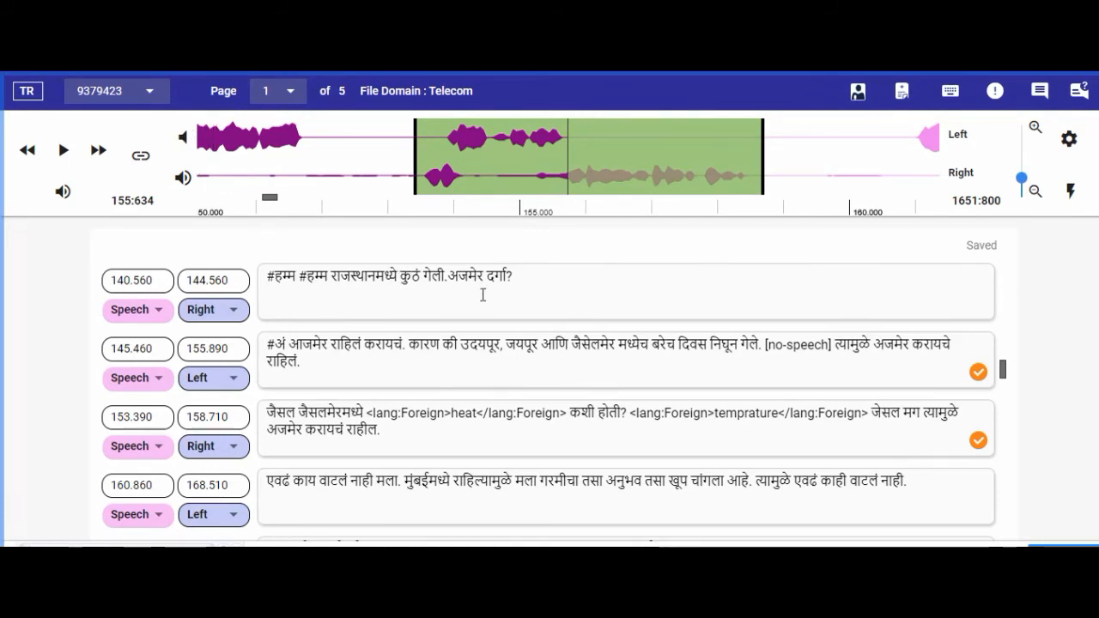
# Switch to the guidelines PDF and read the sections on abbreviations, contractions and individual spoken letters
pyautogui.scroll(-1, 485, 296)
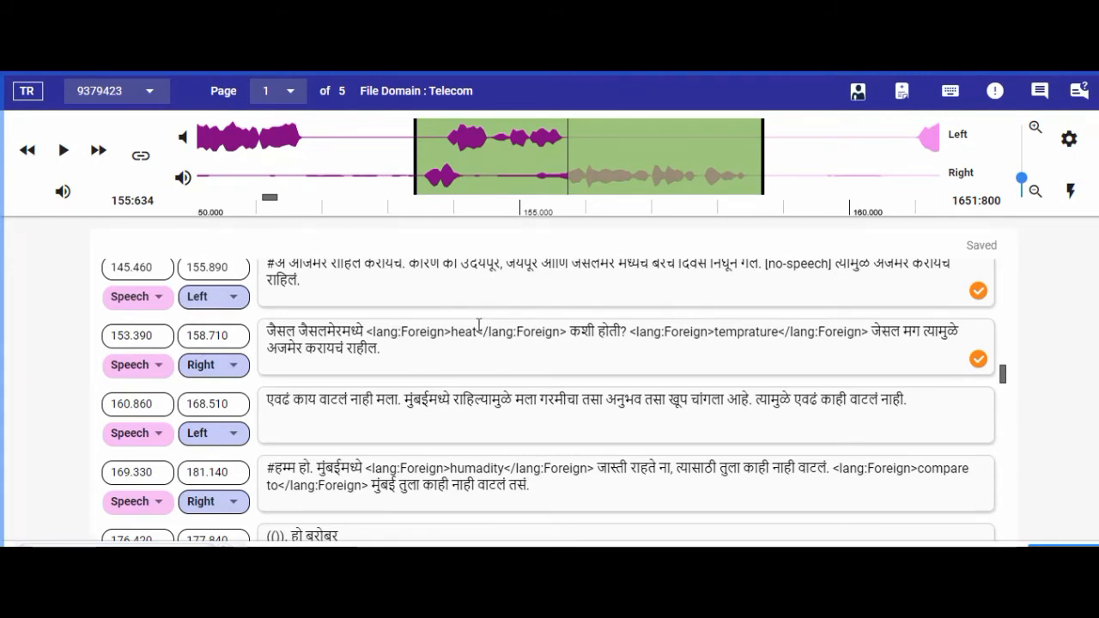
pyautogui.scroll(-1, 479, 324)
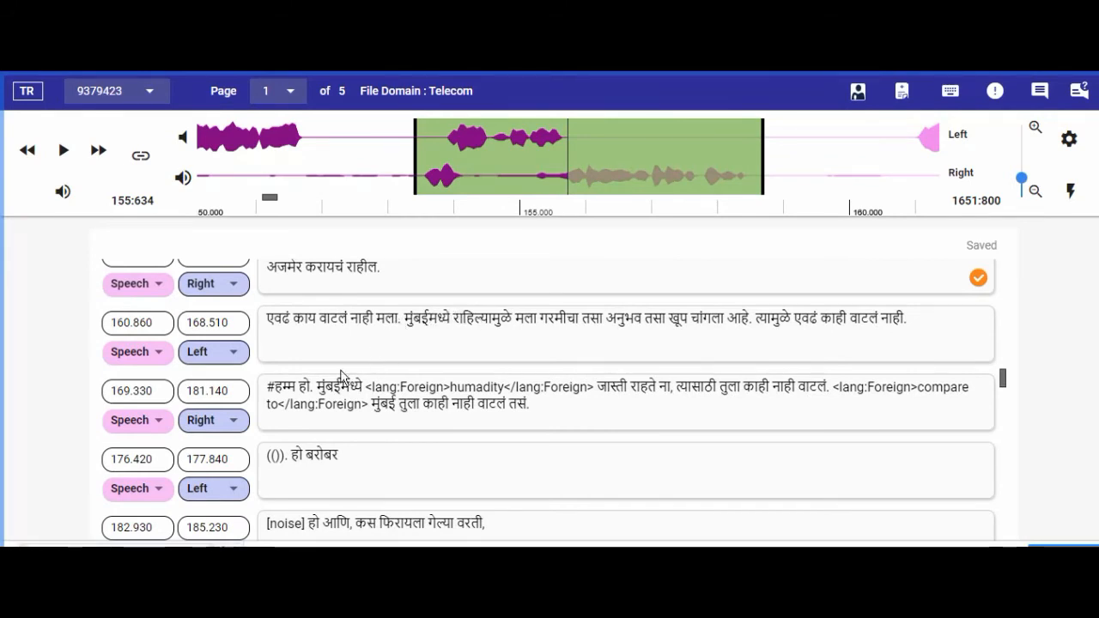
pyautogui.click(320, 522)
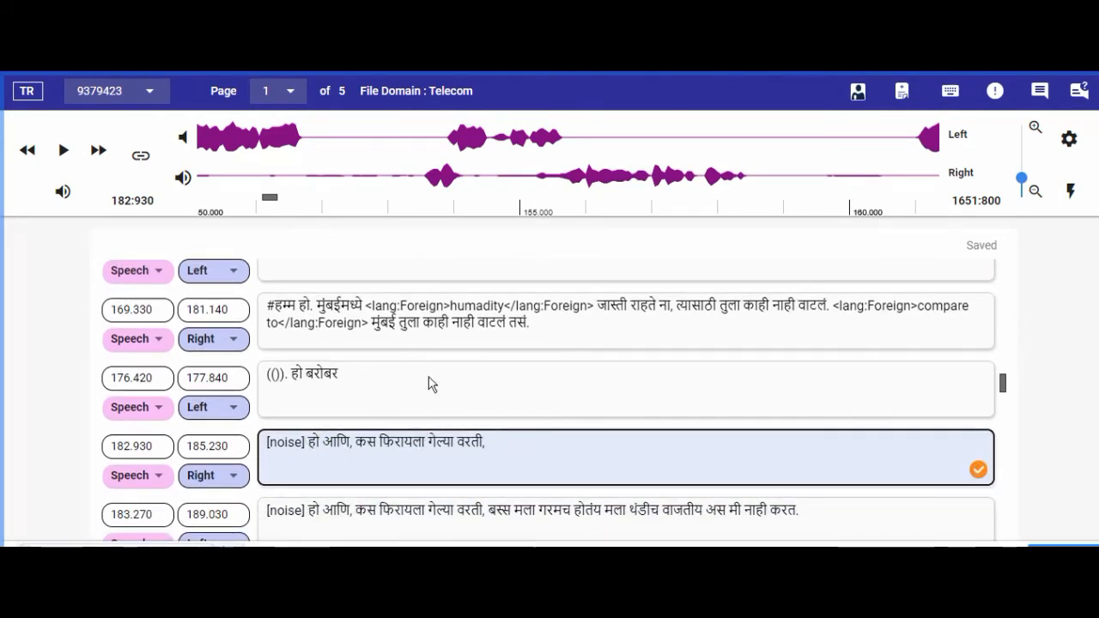
pyautogui.click(412, 560)
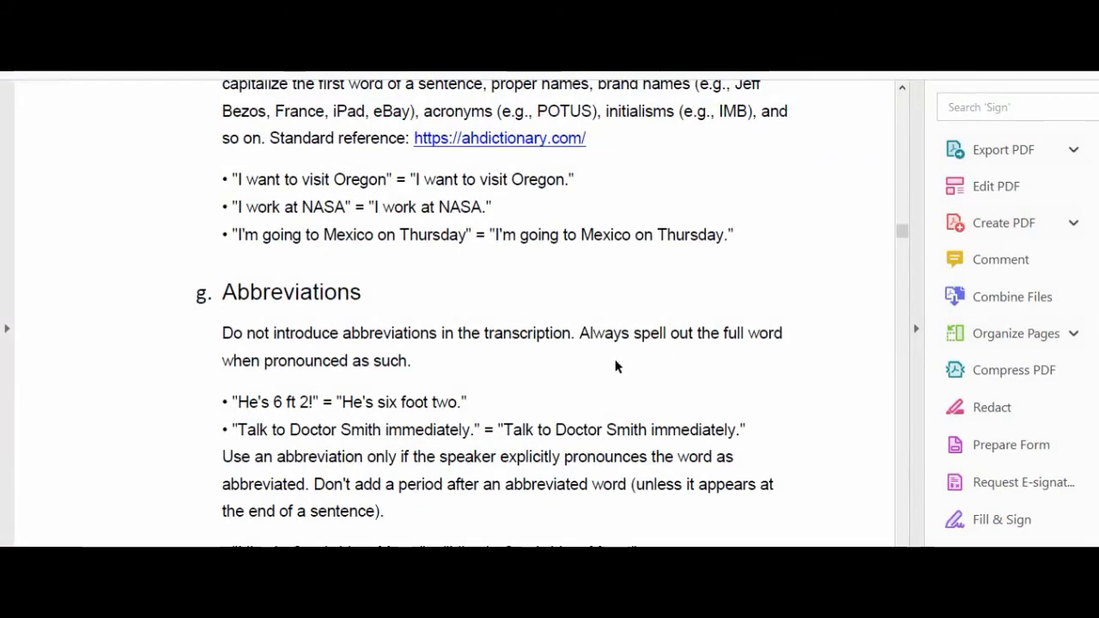
pyautogui.scroll(-2, 616, 366)
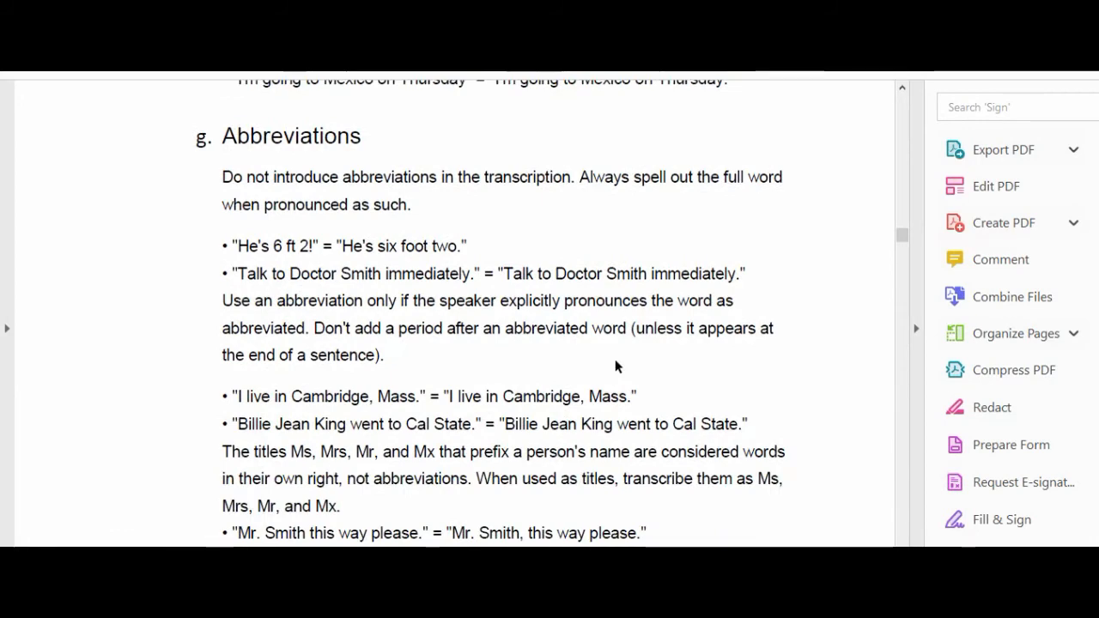
pyautogui.scroll(-3, 615, 365)
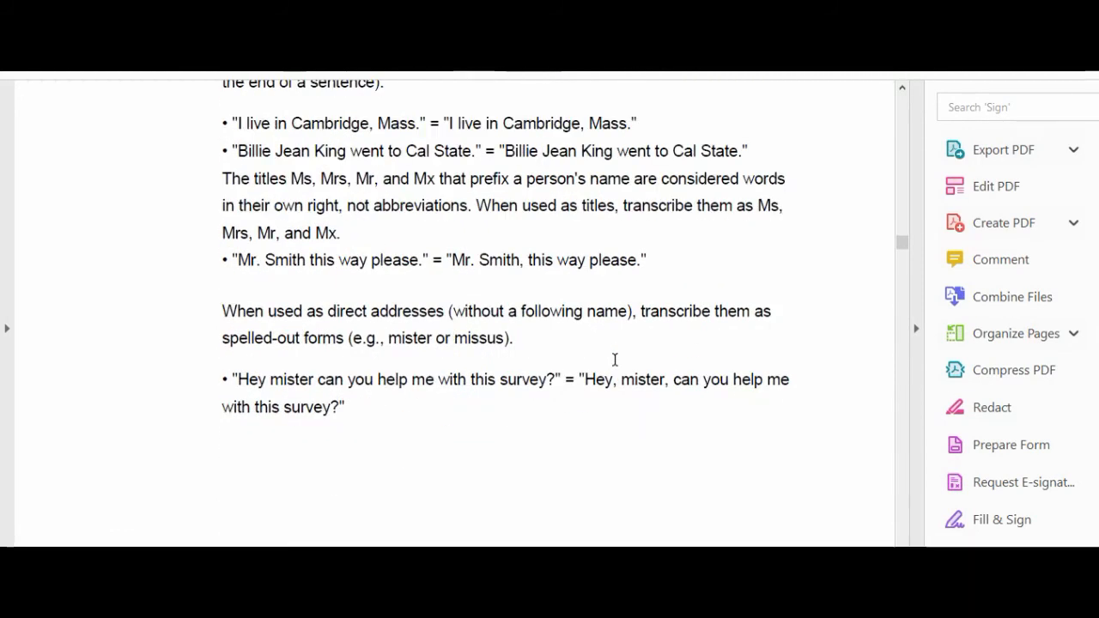
pyautogui.scroll(-7, 615, 359)
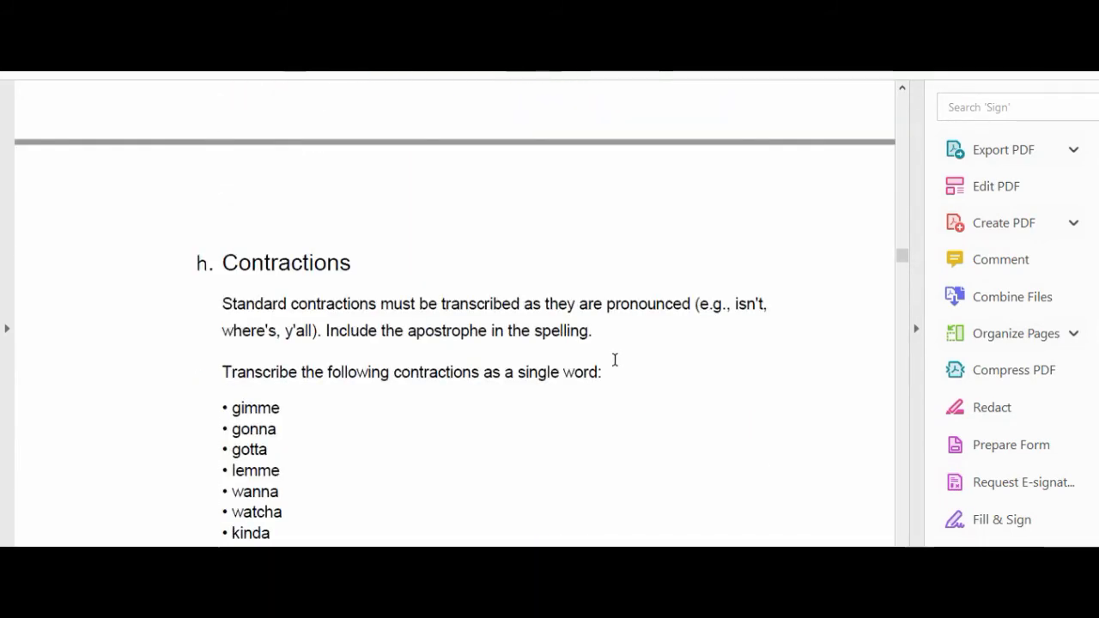
pyautogui.scroll(-1, 615, 367)
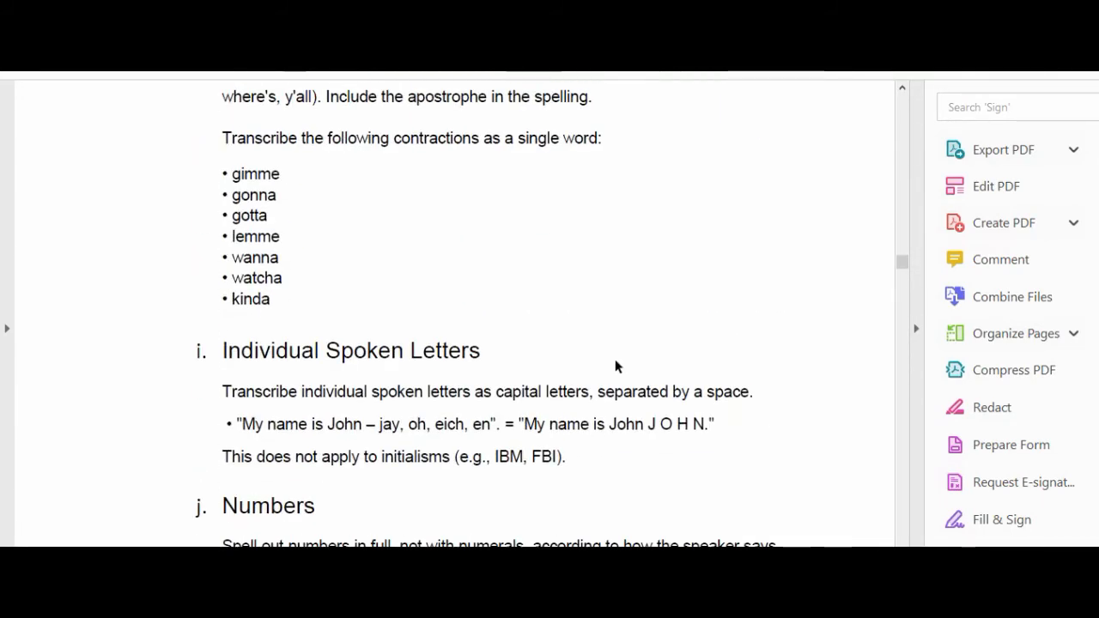
pyautogui.scroll(-1, 615, 367)
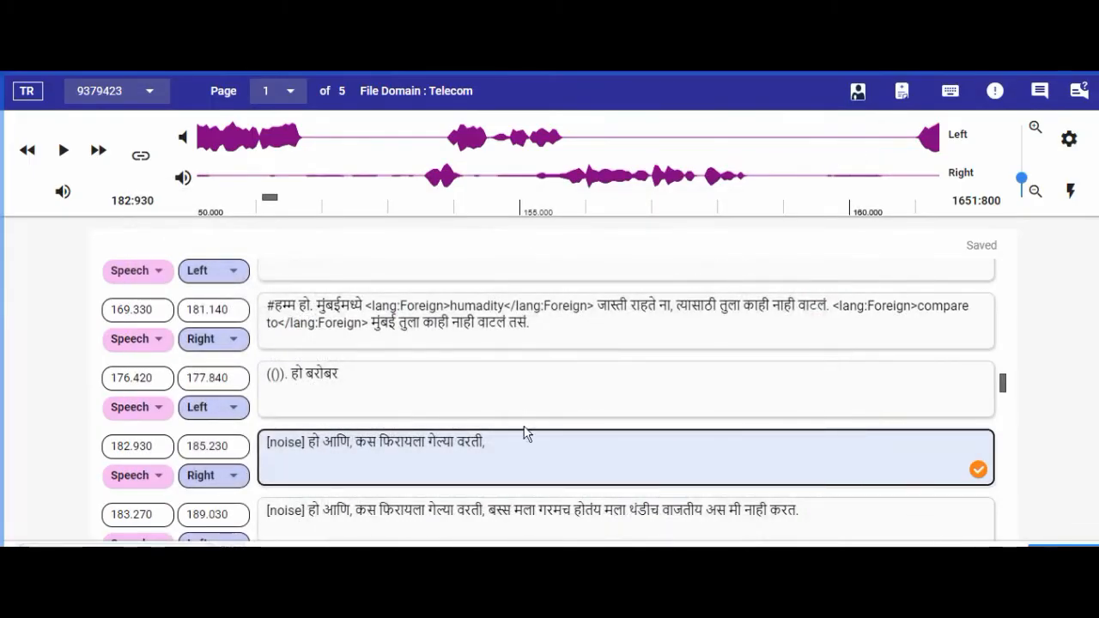
# Append a lang:Foreign tag to the 176.420 segment containing a sample name spelled in capital letters separated by spaces
pyautogui.click(424, 380)
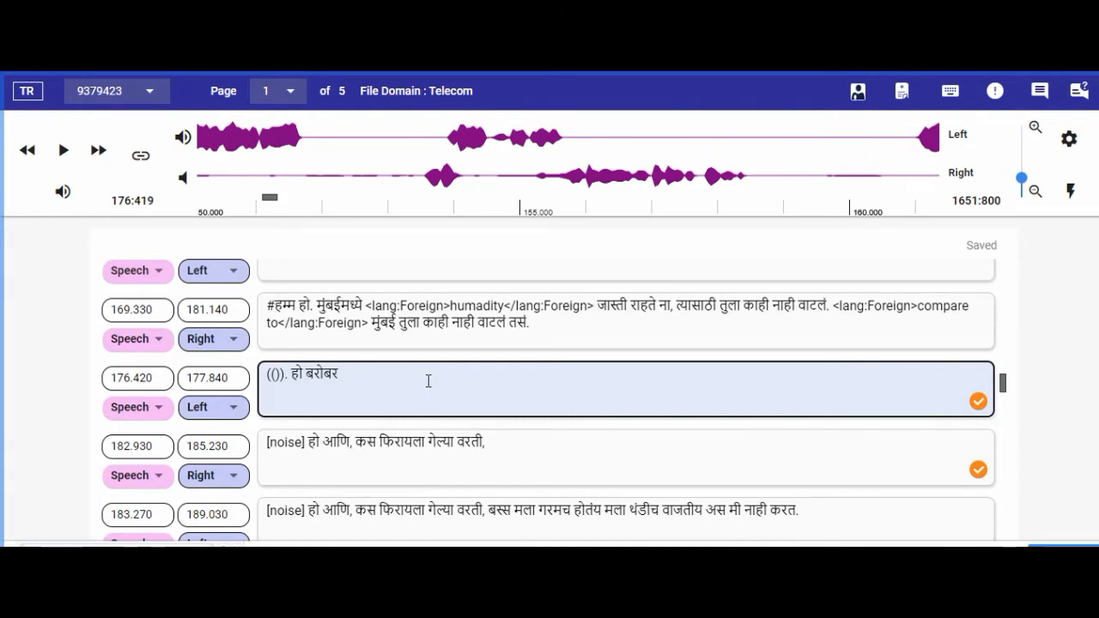
pyautogui.write('3')
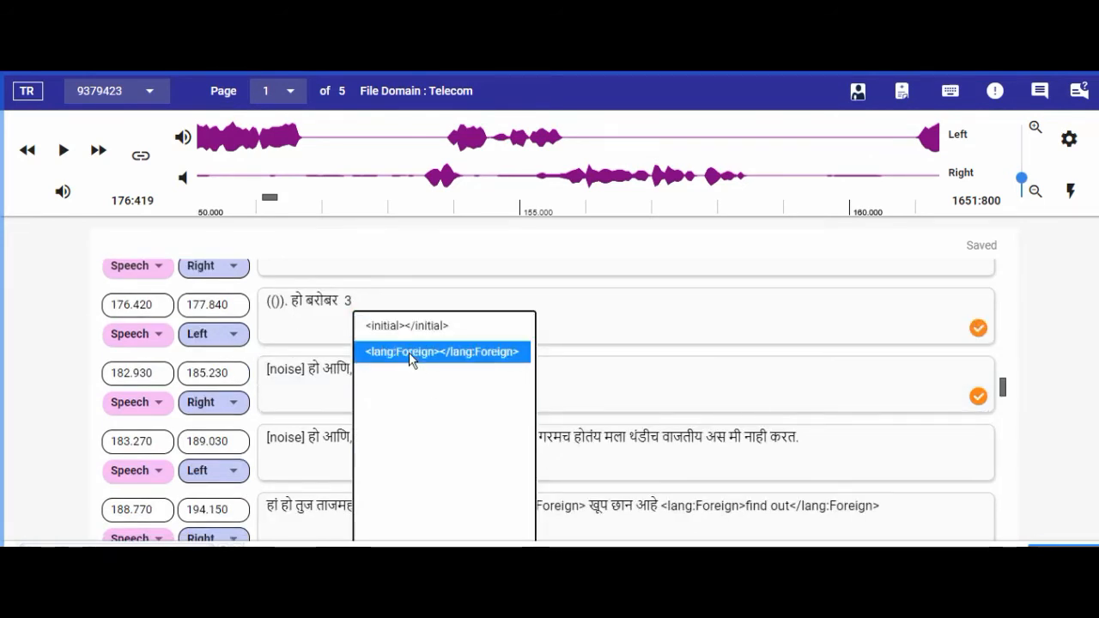
pyautogui.click(410, 352)
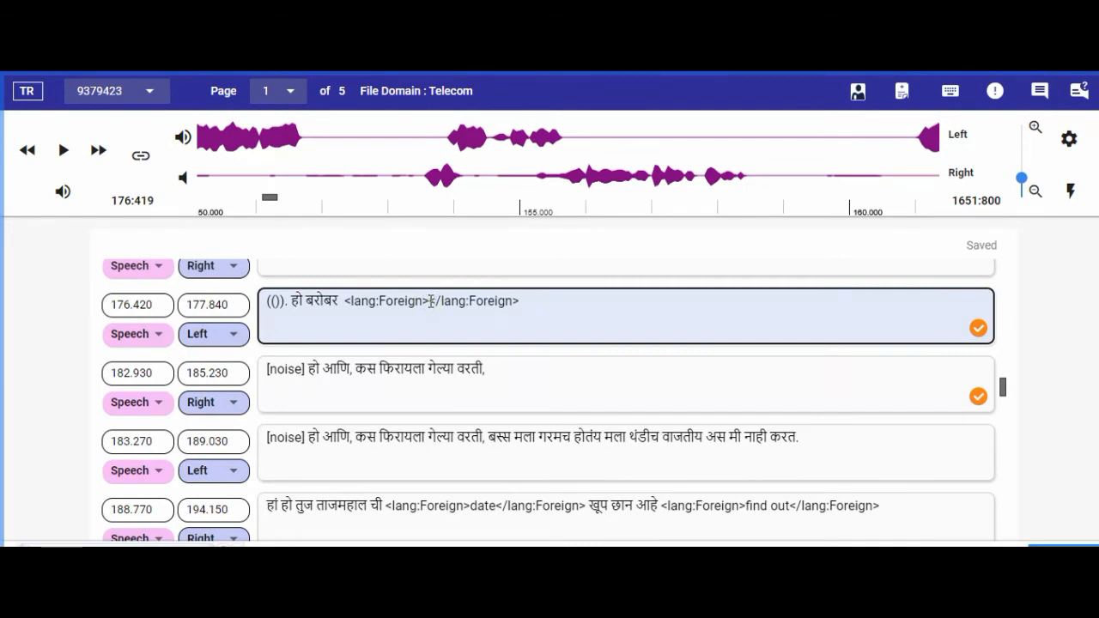
pyautogui.write('A K ')
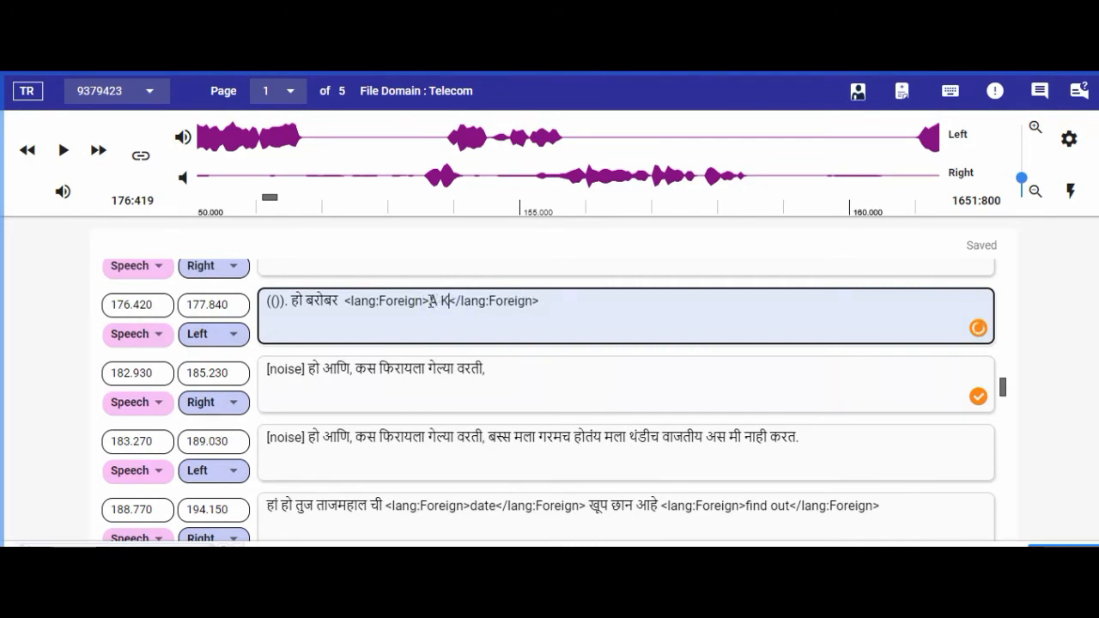
pyautogui.write('A S H')
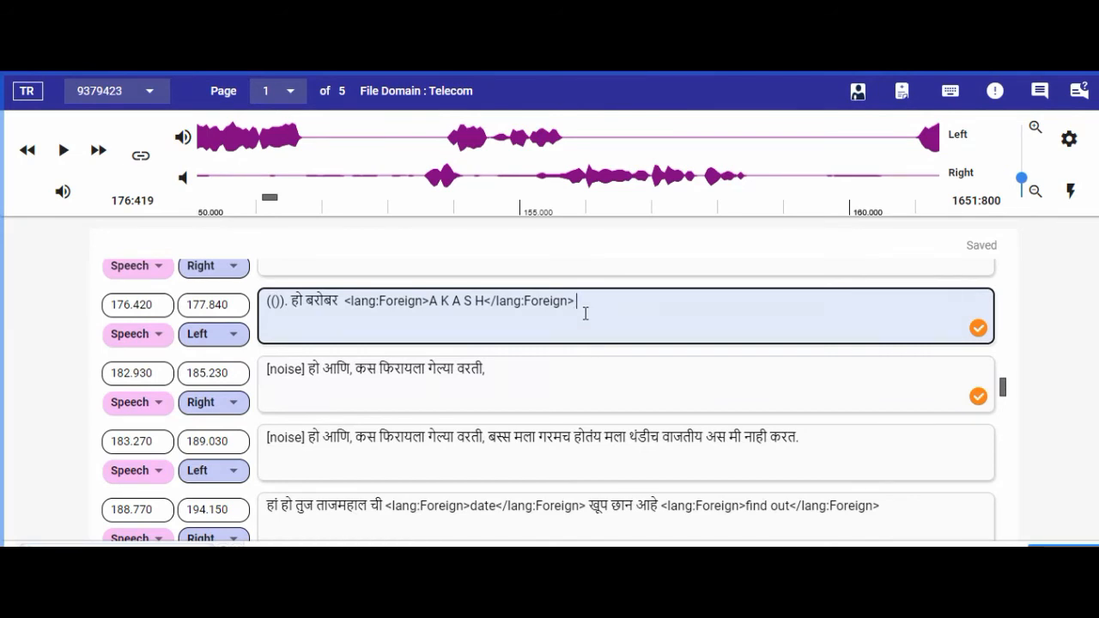
pyautogui.moveTo(428, 300); pyautogui.dragTo(493, 301)
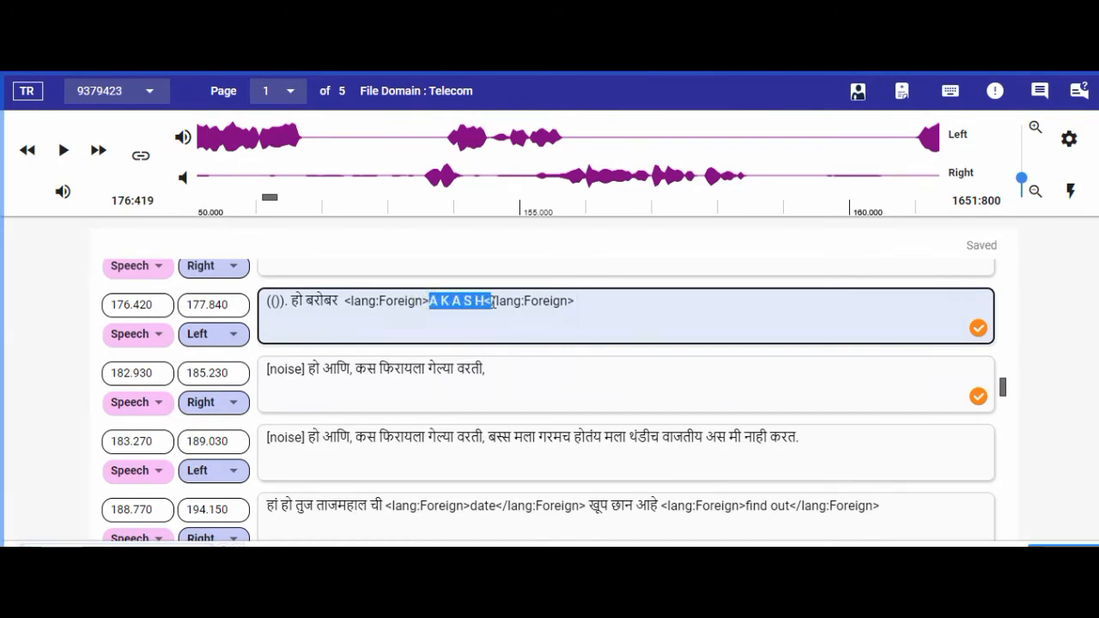
pyautogui.click(594, 301)
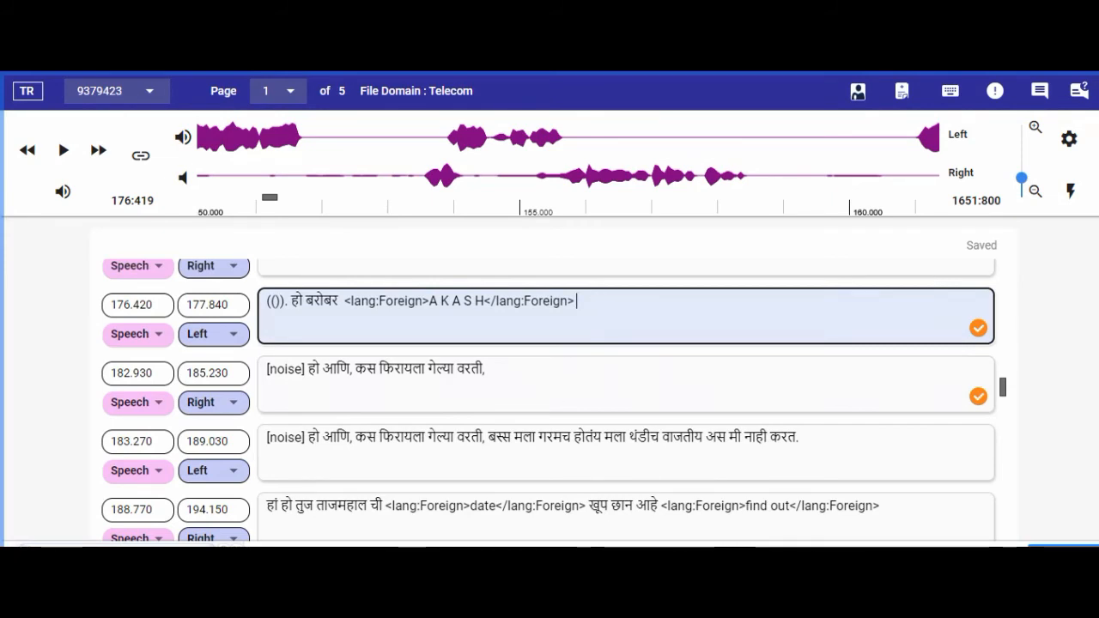
# Check the guidelines on individual spoken letters and numbers, and delete the spelled-out name with its lang:Foreign tag from the 176.420 segment
pyautogui.click(407, 560)
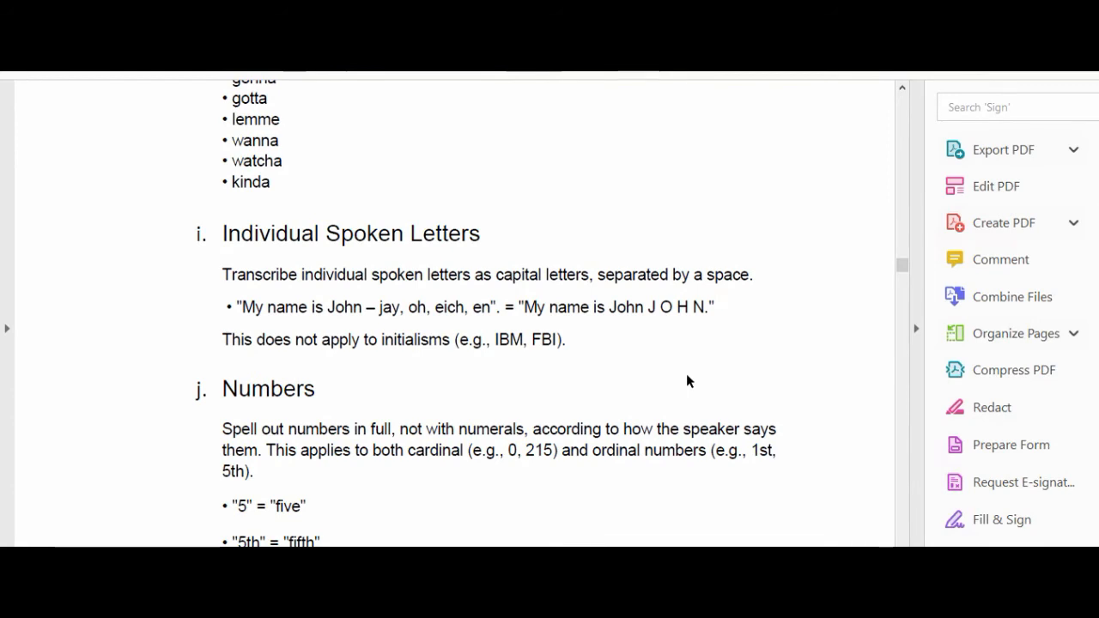
pyautogui.scroll(-2, 687, 376)
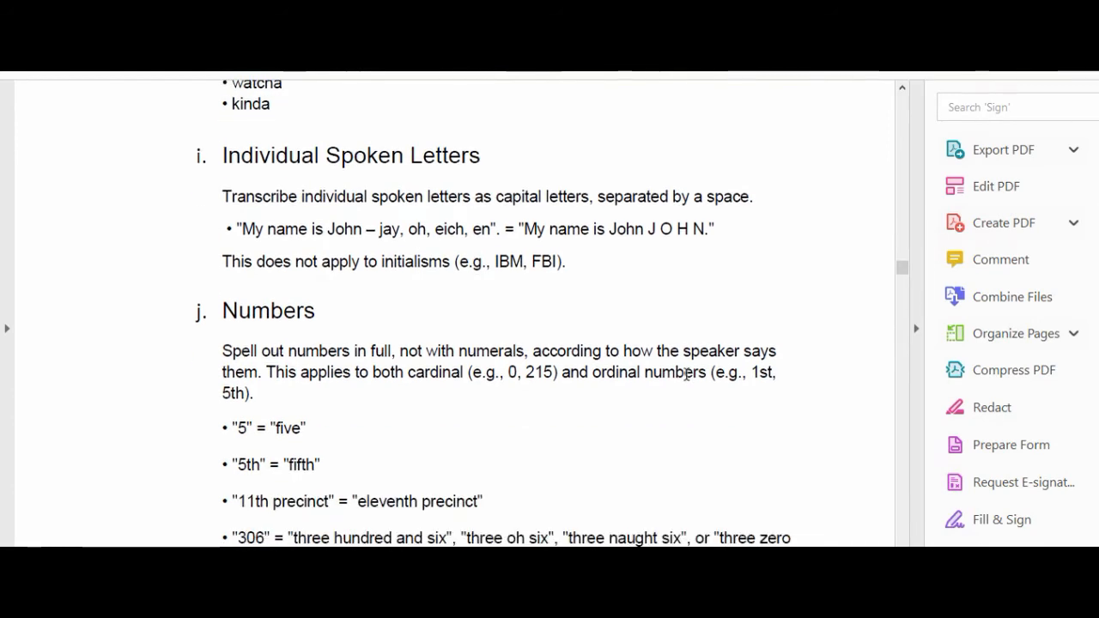
pyautogui.scroll(-3, 687, 373)
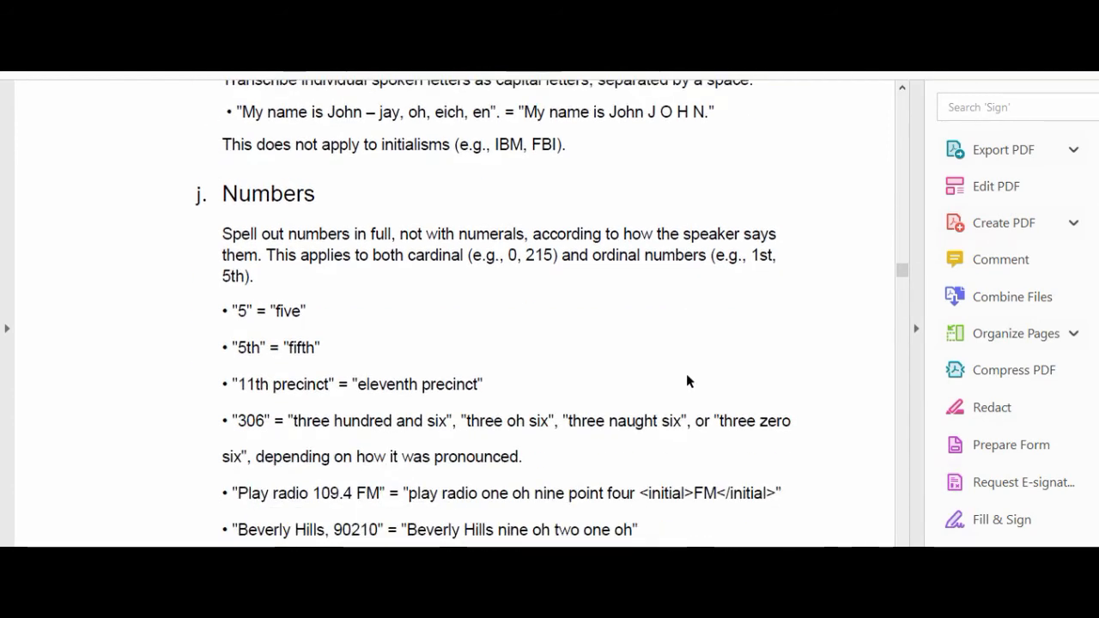
pyautogui.click(601, 547)
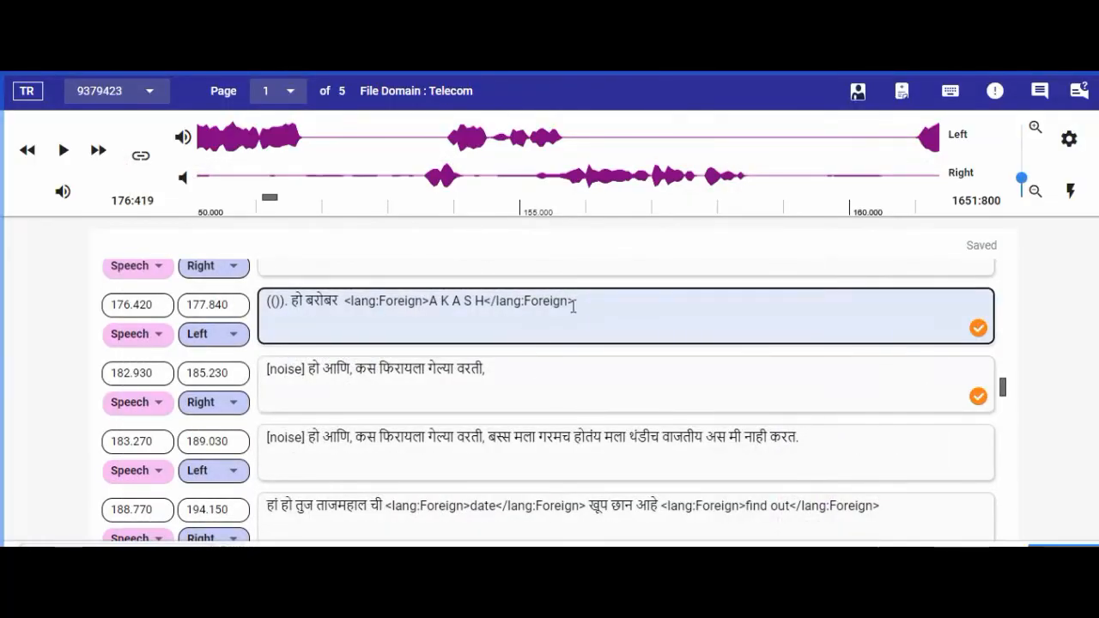
pyautogui.moveTo(633, 299); pyautogui.dragTo(348, 311)
pyautogui.press('BackSpace')
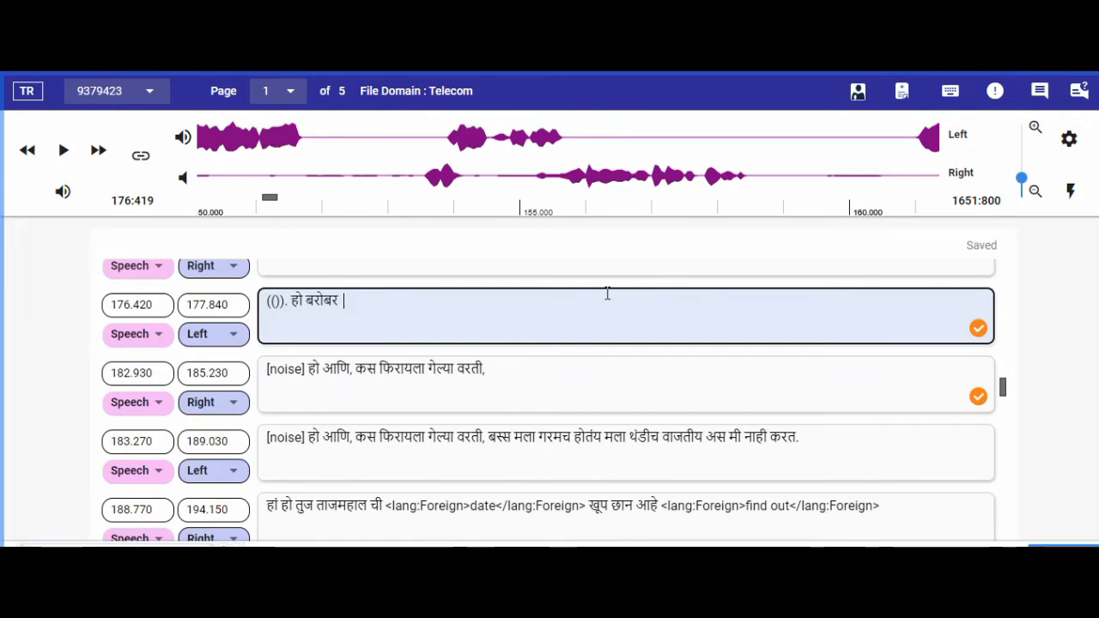
# Review the guidelines PDF's Numbers section for the rules on spelling out and hyphenating numbers
pyautogui.hotkey('alt', 'Tab')
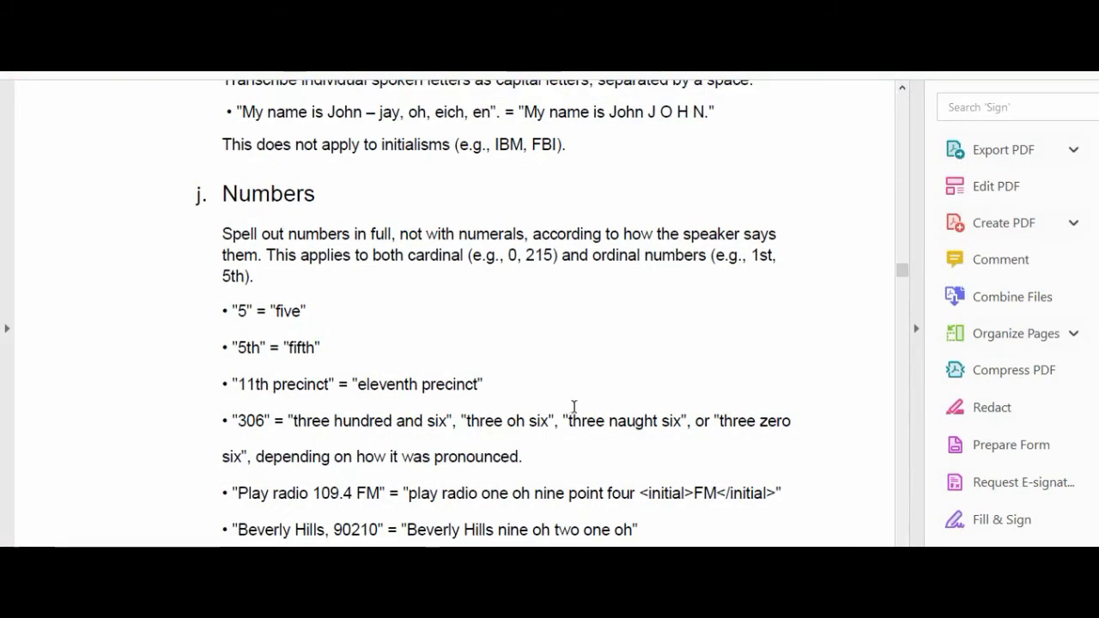
pyautogui.scroll(-1, 602, 399)
pyautogui.scroll(-5, 605, 399)
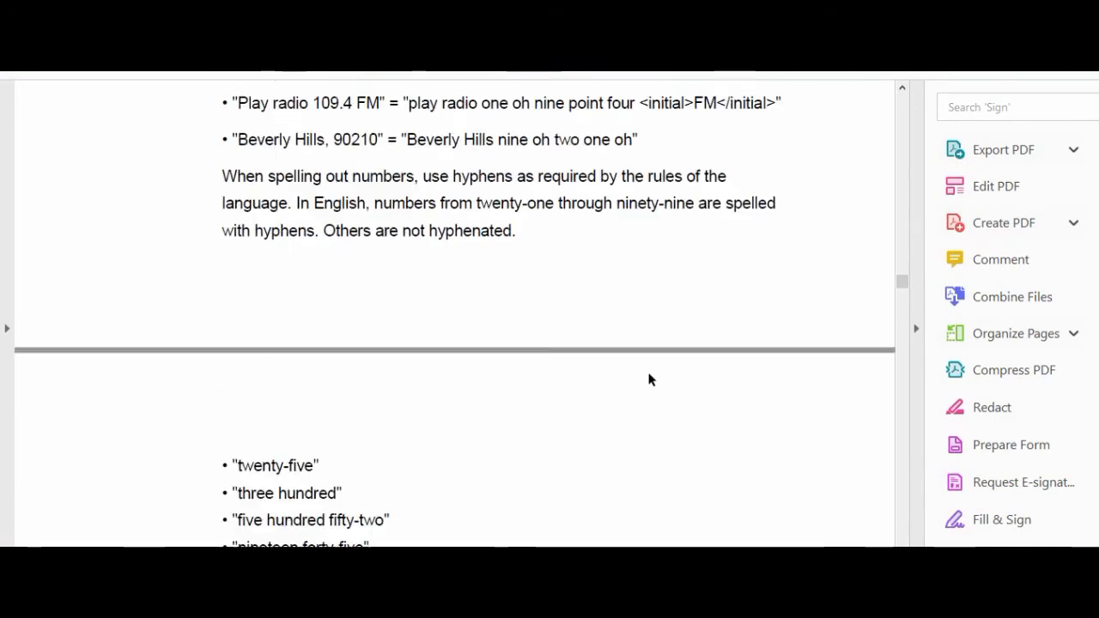
pyautogui.scroll(5, 650, 379)
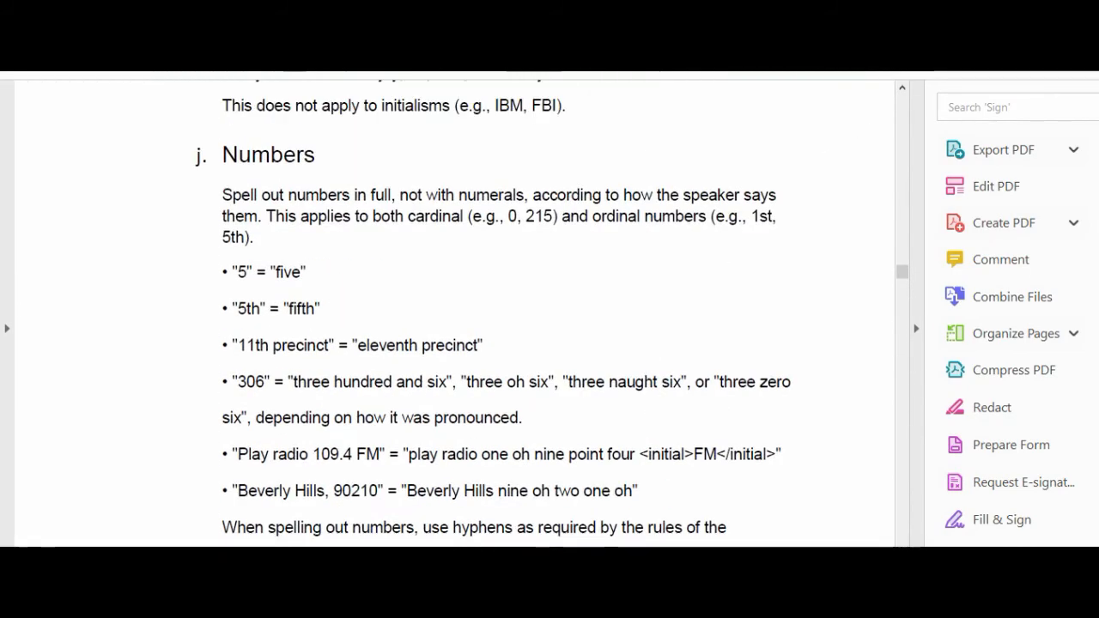
pyautogui.hotkey('alt', 'Tab')
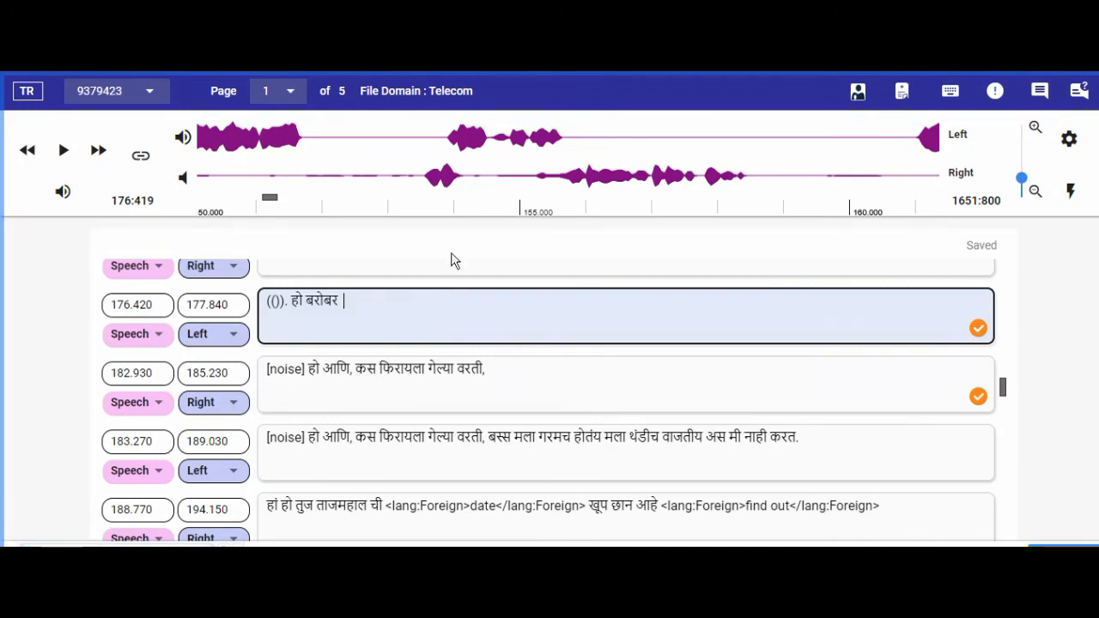
# Append a lang:Foreign tag containing the hyphenated number "thirty-five" to the 176.420 segment
pyautogui.write('3')
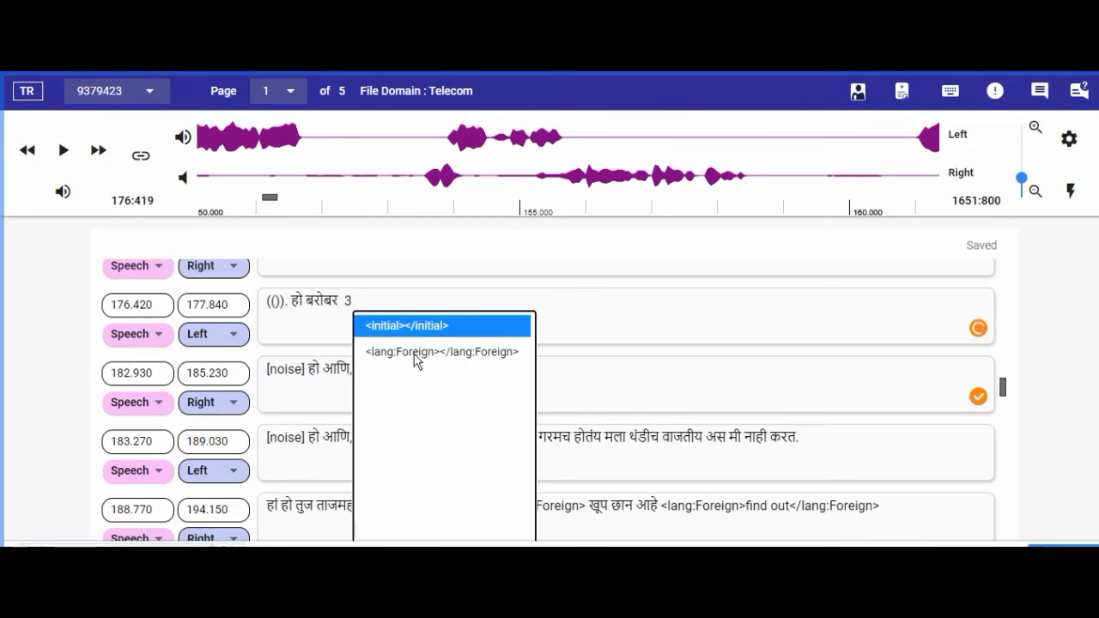
pyautogui.press('Down')
pyautogui.press('Return')
pyautogui.click(429, 302)
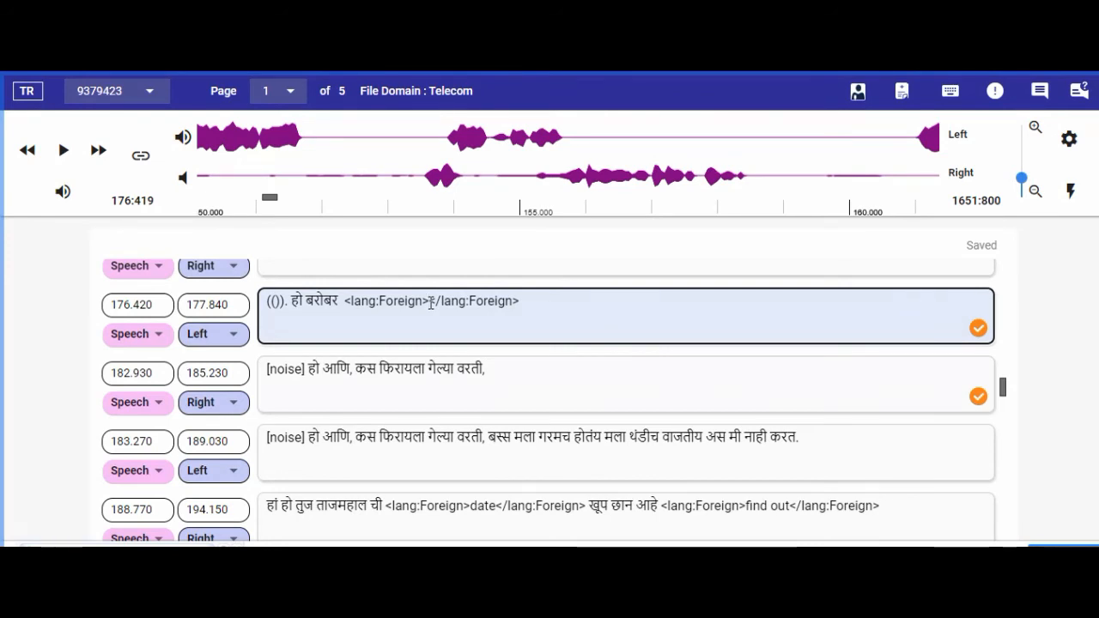
pyautogui.write('thi')
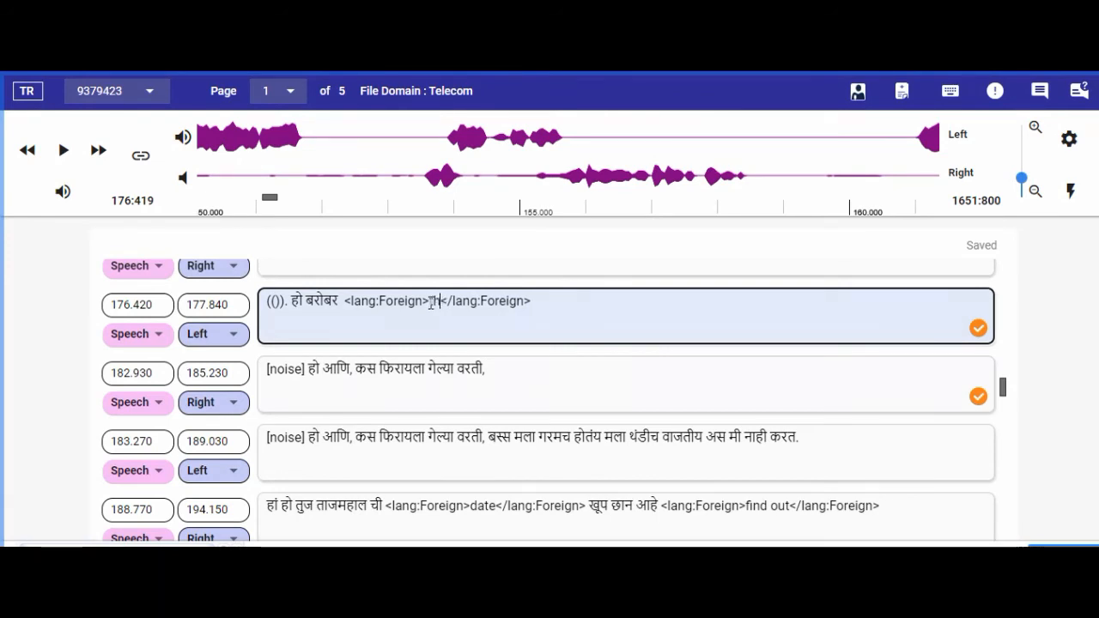
pyautogui.write('rty-')
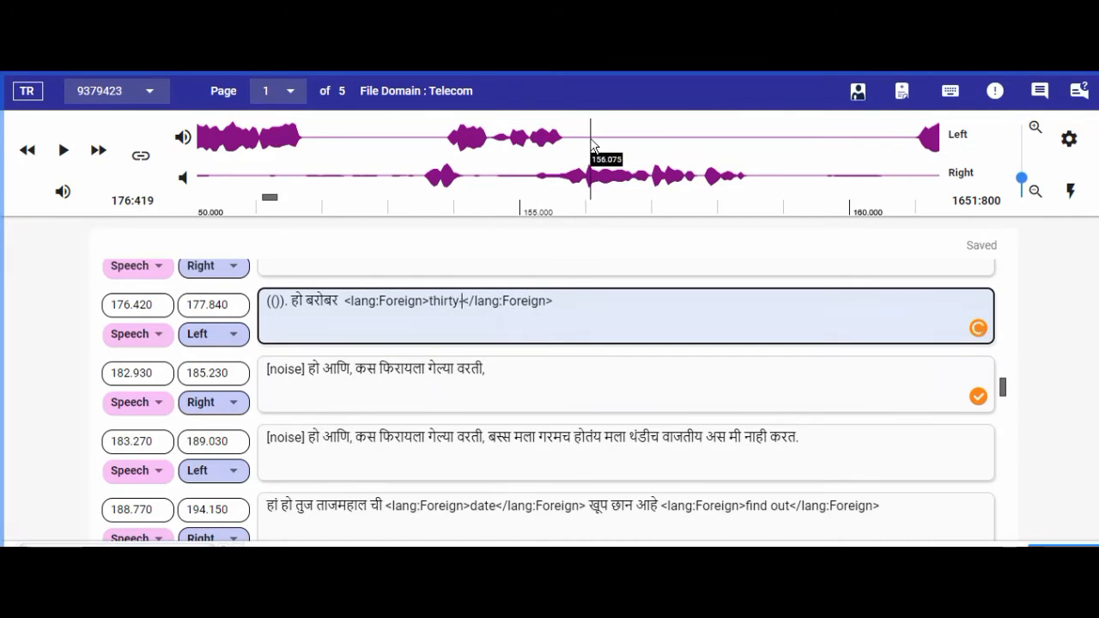
pyautogui.write(' five')
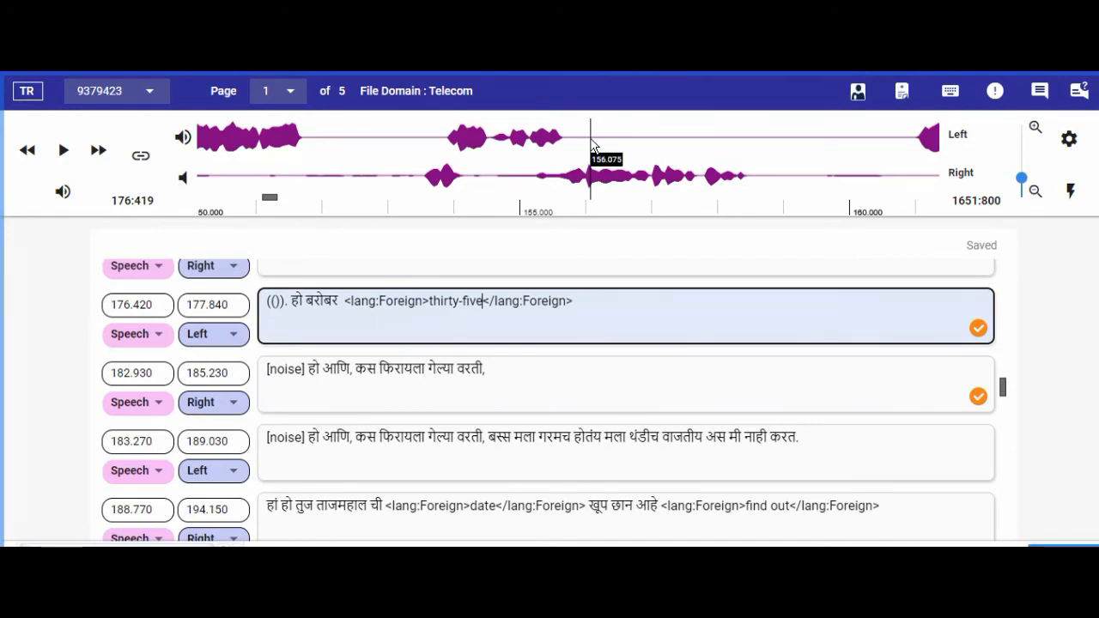
# Add "hundred" before "thirty-five" inside the 176.420 segment's lang:Foreign tag, separated by a space without a hyphen
pyautogui.click(427, 299)
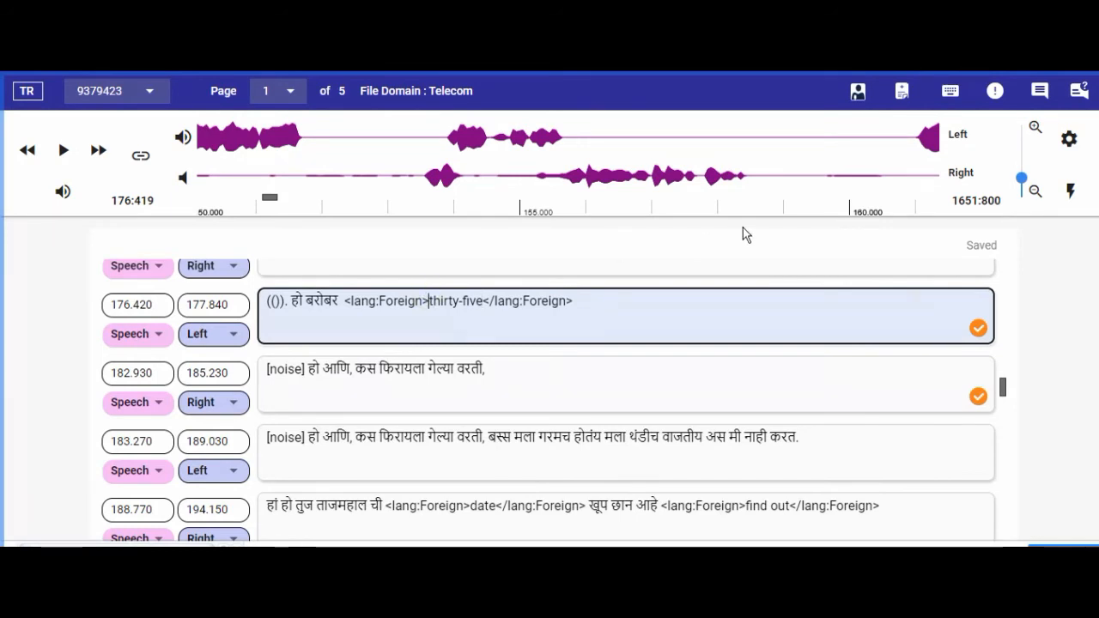
pyautogui.write('hun')
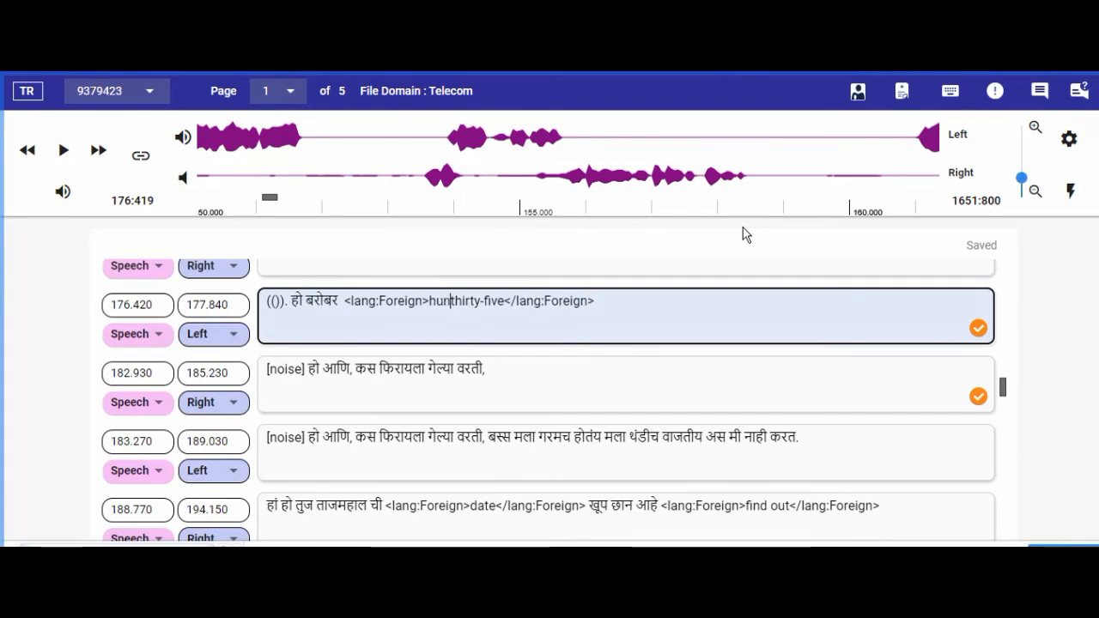
pyautogui.write('dred')
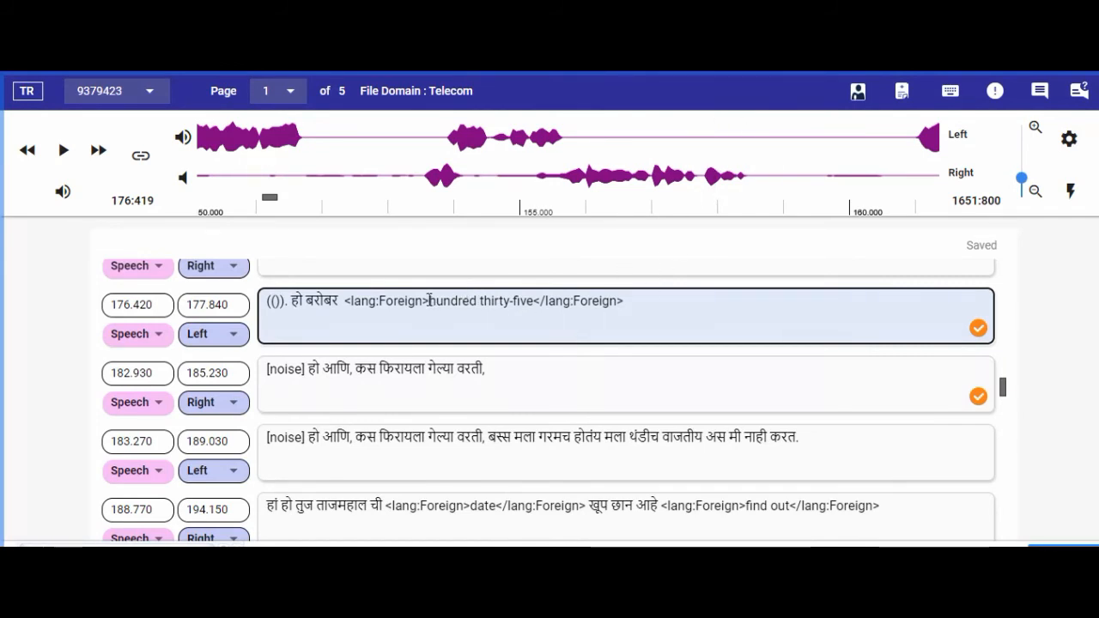
pyautogui.moveTo(429, 301); pyautogui.dragTo(478, 300)
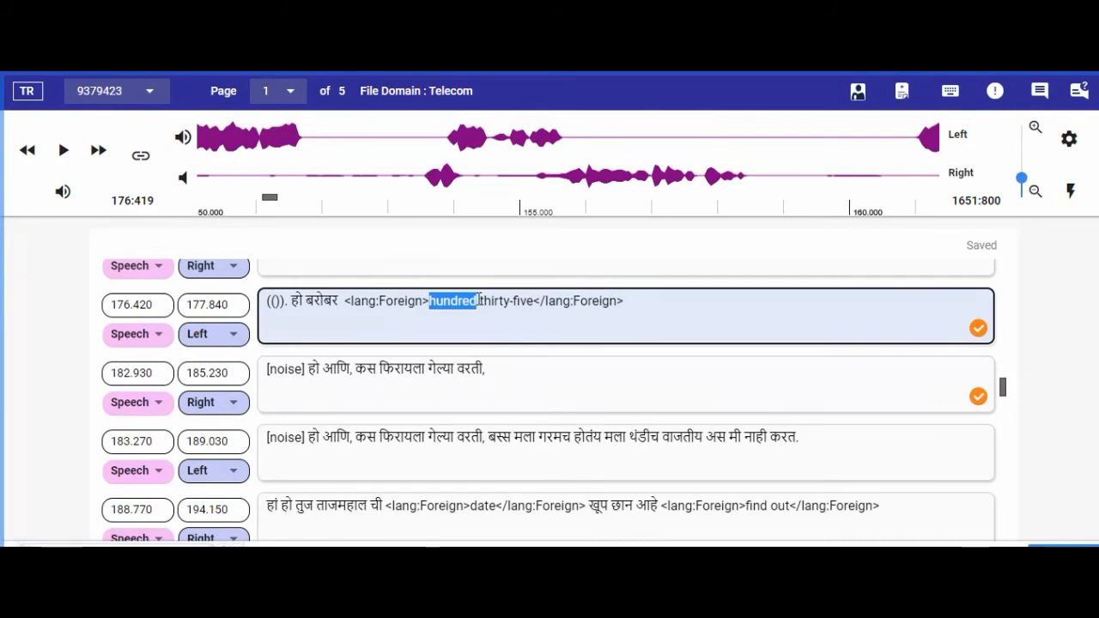
pyautogui.click(478, 301)
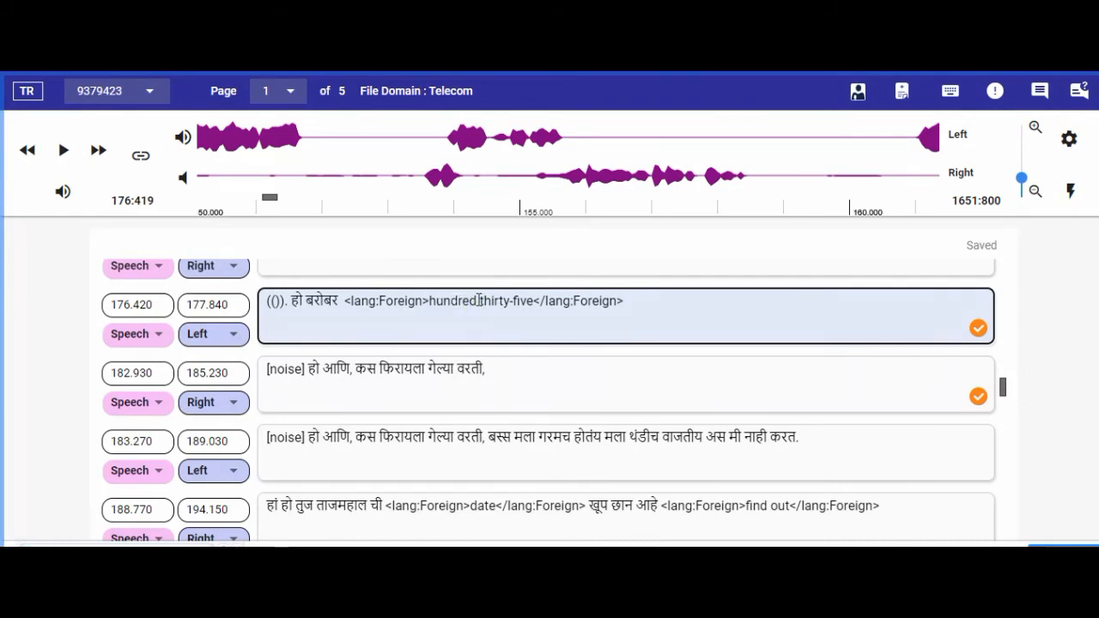
# Delete the lang:Foreign tag with "hundred thirty-five" from the end of the 176.420 segment
pyautogui.moveTo(492, 300); pyautogui.dragTo(514, 300)
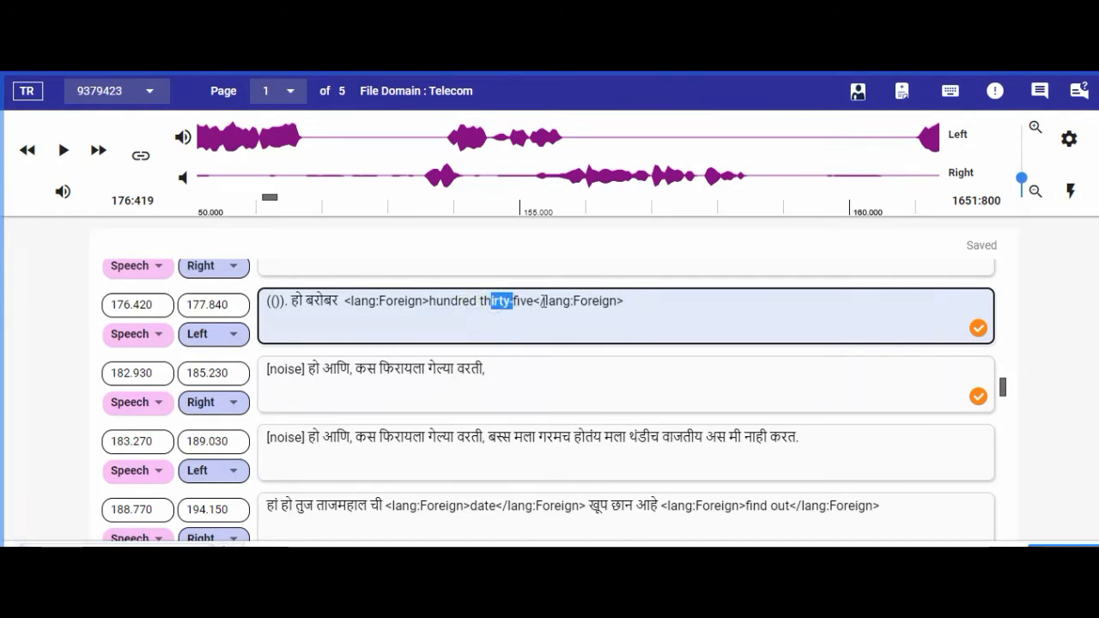
pyautogui.click(543, 301)
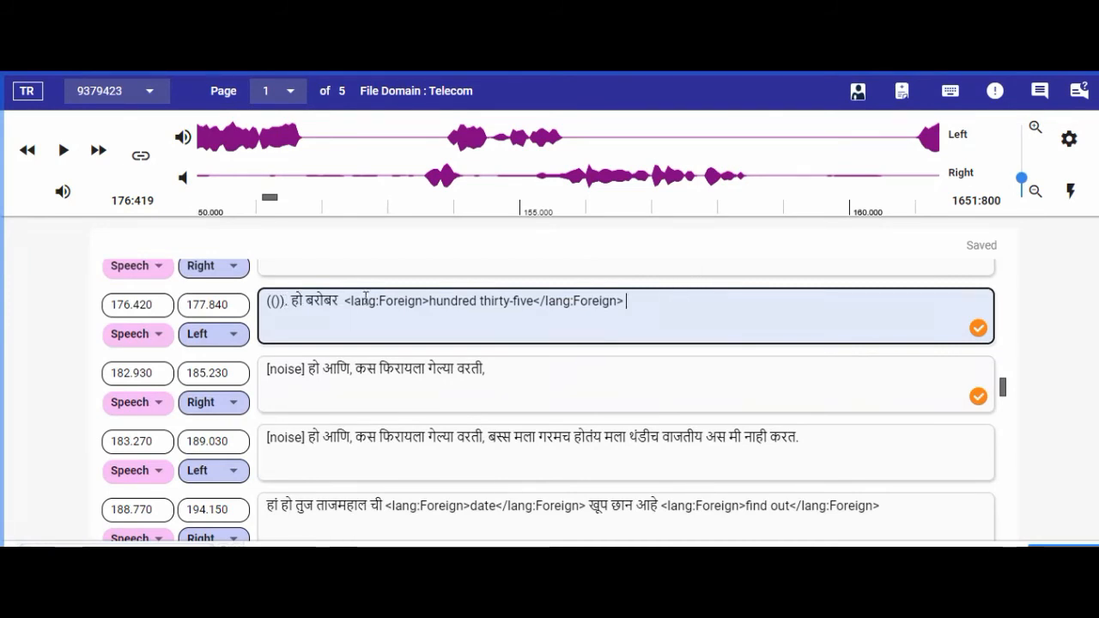
pyautogui.moveTo(344, 301); pyautogui.dragTo(631, 302)
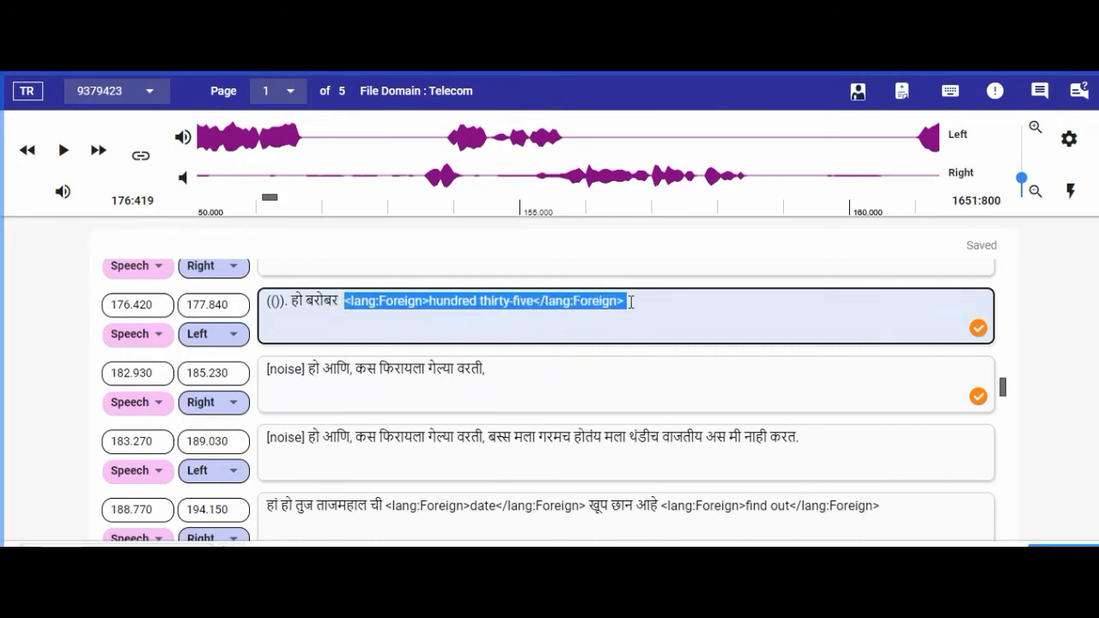
pyautogui.press('BackSpace')
pyautogui.hotkey('alt', 'Tab')
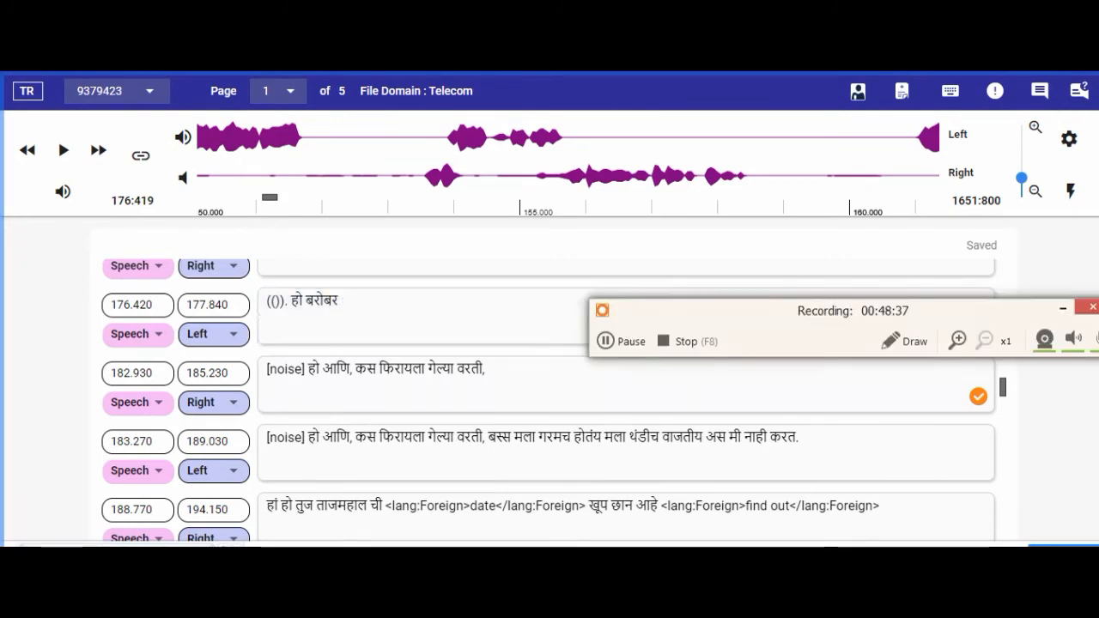
pyautogui.click(1058, 308)
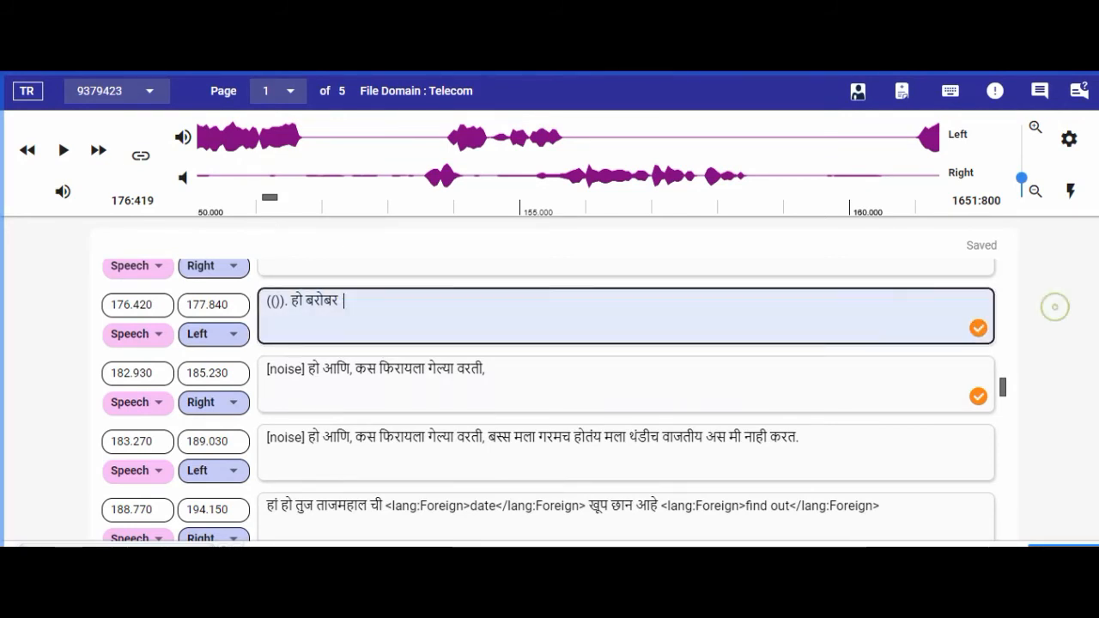
# Switch to the guidelines PDF and review its punctuation rules for periods, question marks, exclamation points and commas
pyautogui.hotkey('alt', 'Tab')
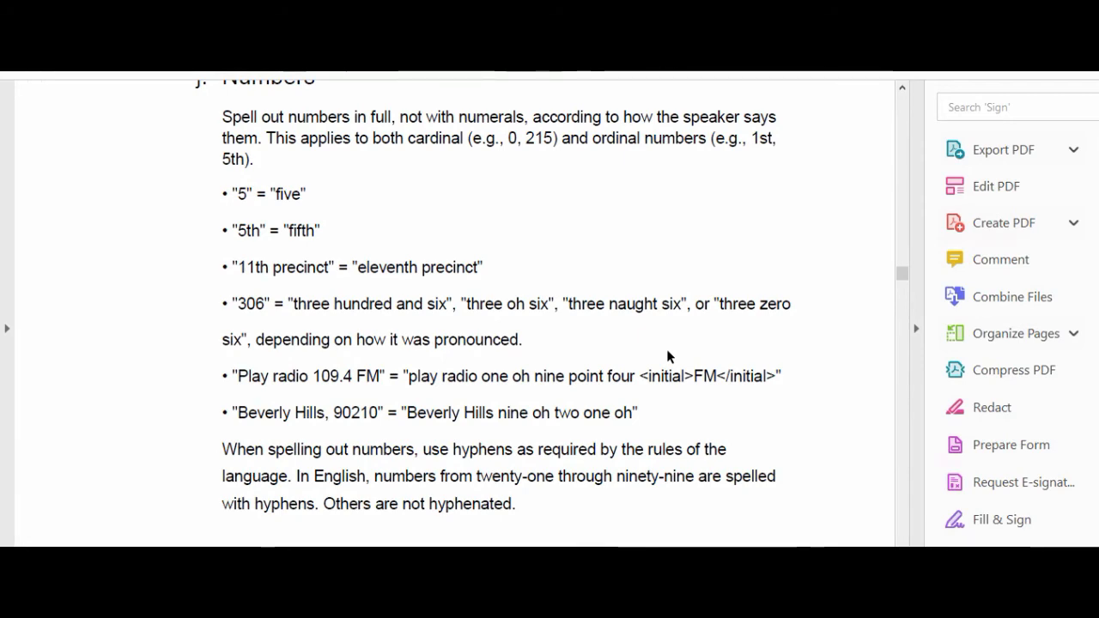
pyautogui.scroll(-3, 668, 354)
pyautogui.scroll(-12, 668, 352)
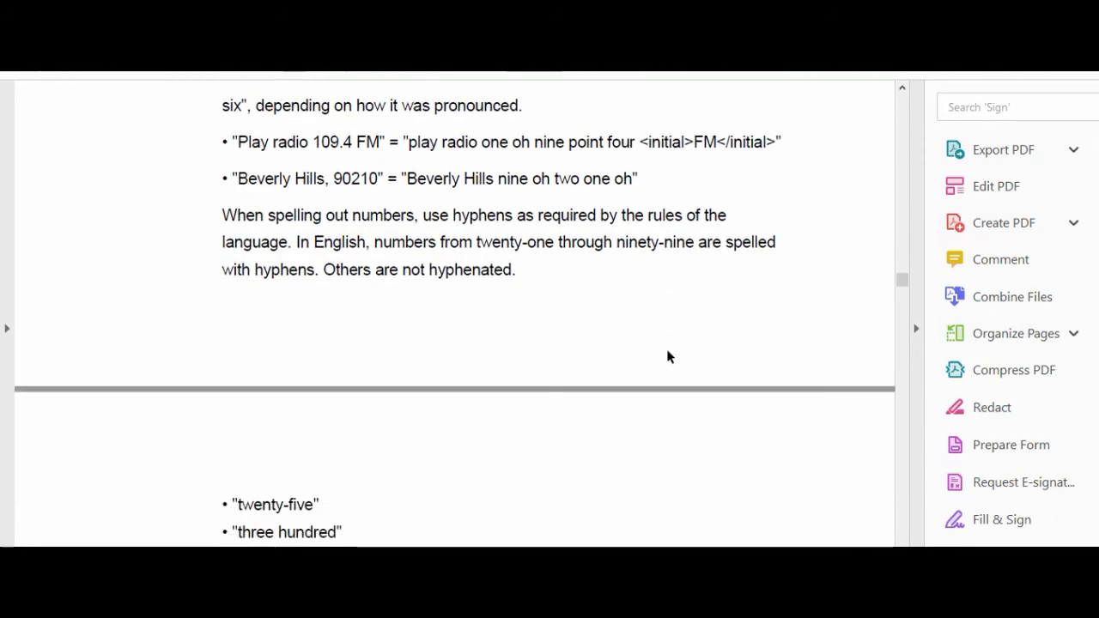
pyautogui.scroll(-7, 668, 356)
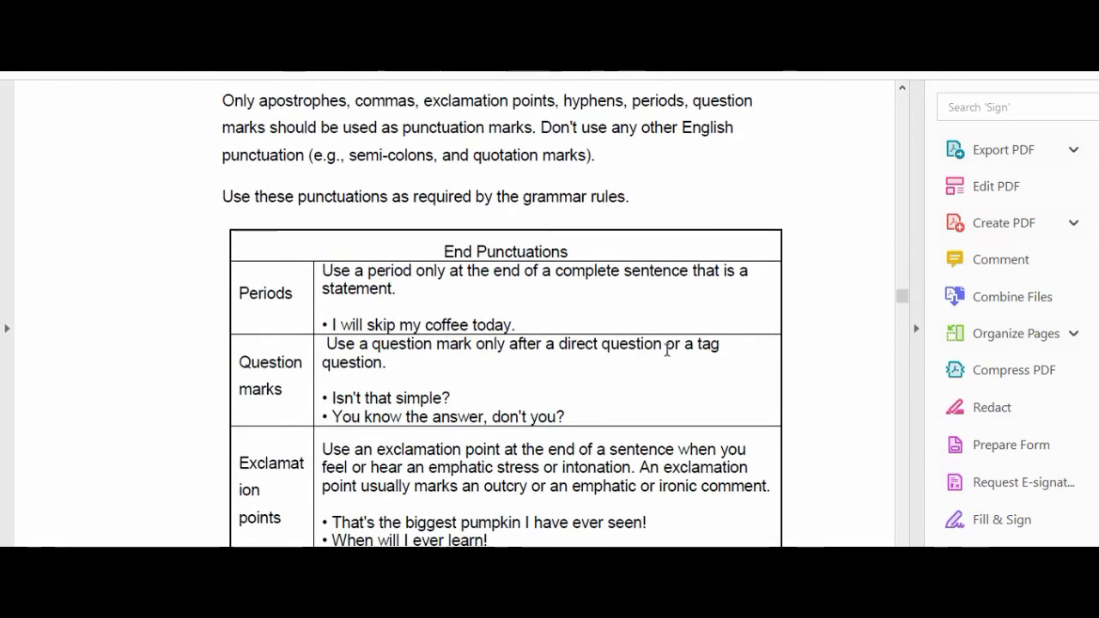
pyautogui.scroll(-2, 668, 351)
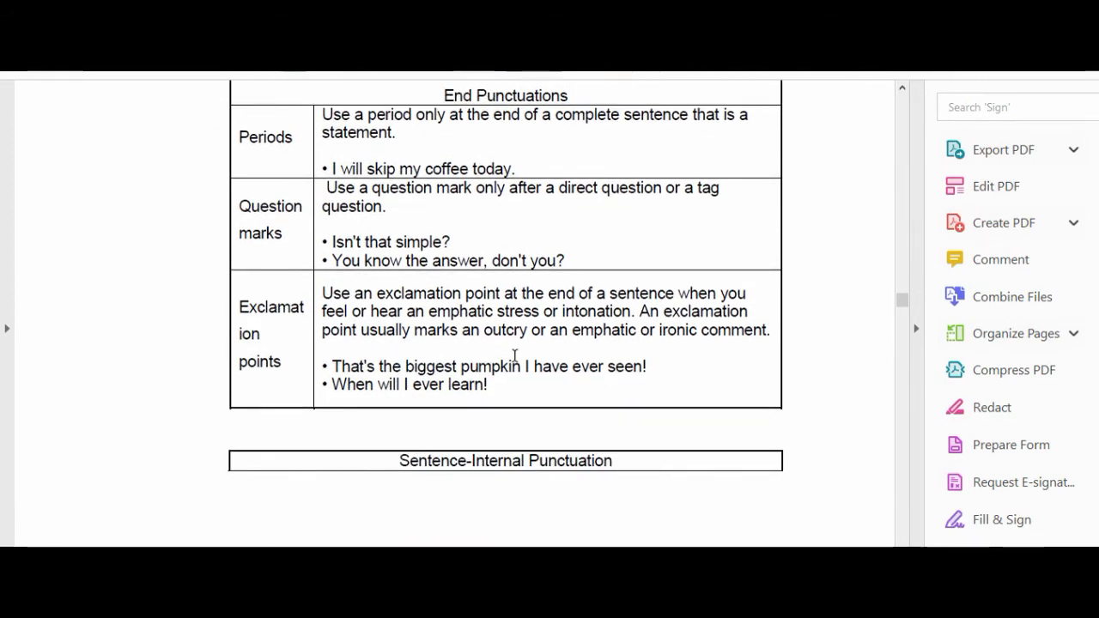
pyautogui.scroll(-2, 514, 356)
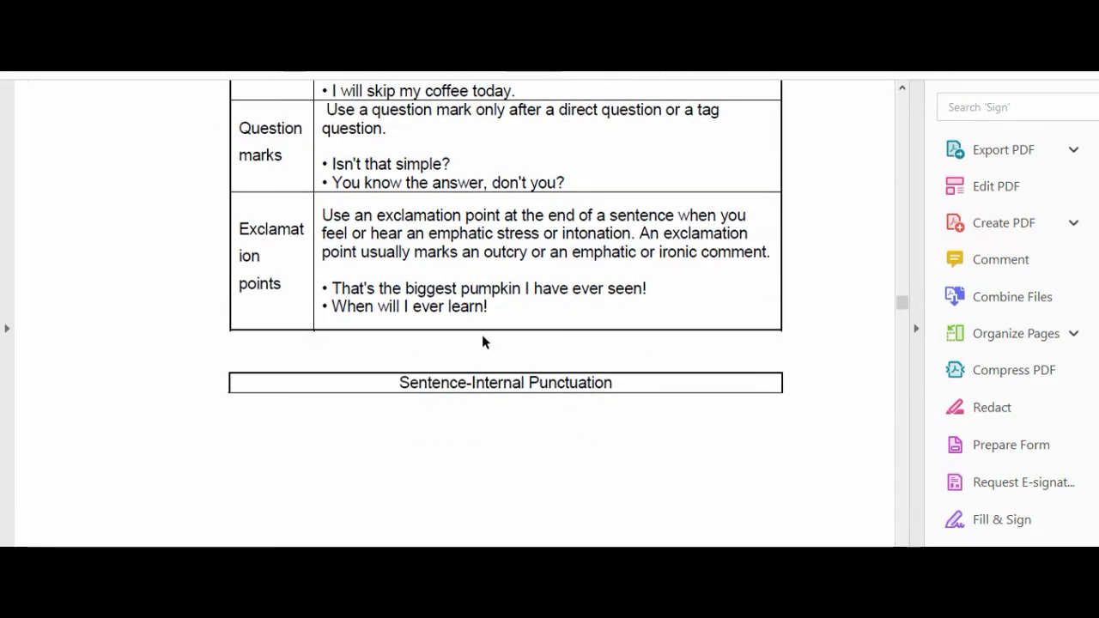
pyautogui.scroll(-5, 515, 335)
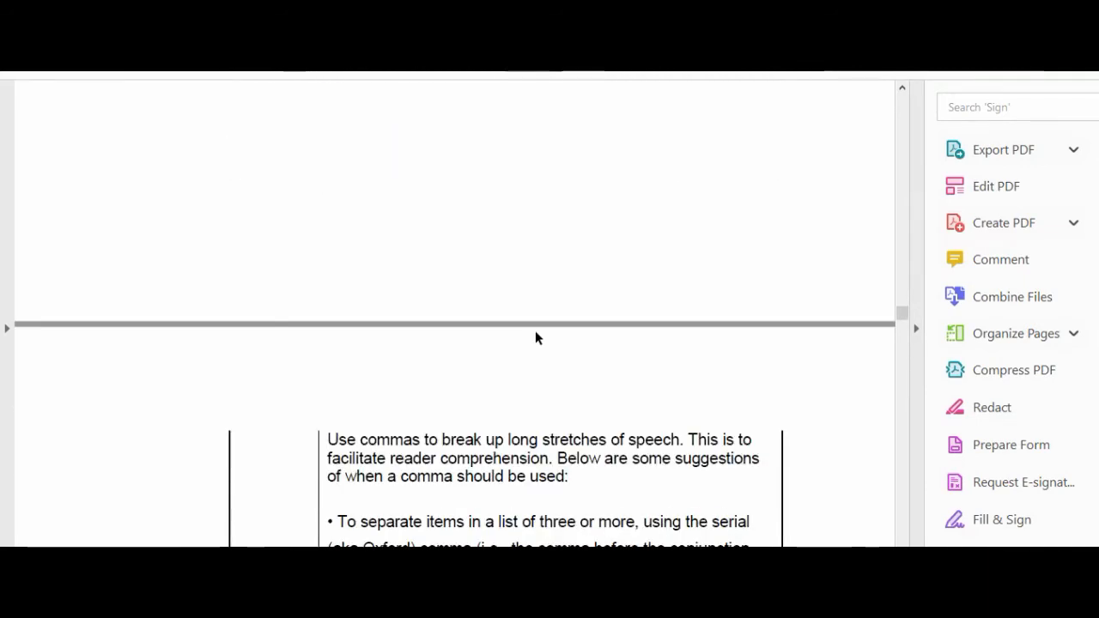
pyautogui.scroll(-4, 535, 335)
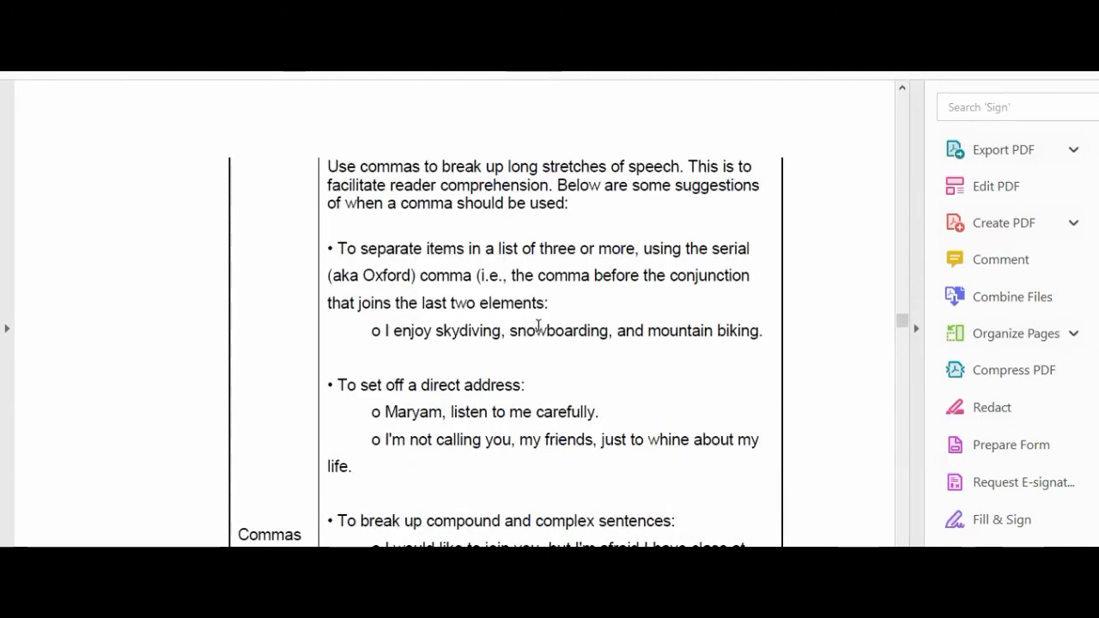
pyautogui.scroll(-3, 539, 326)
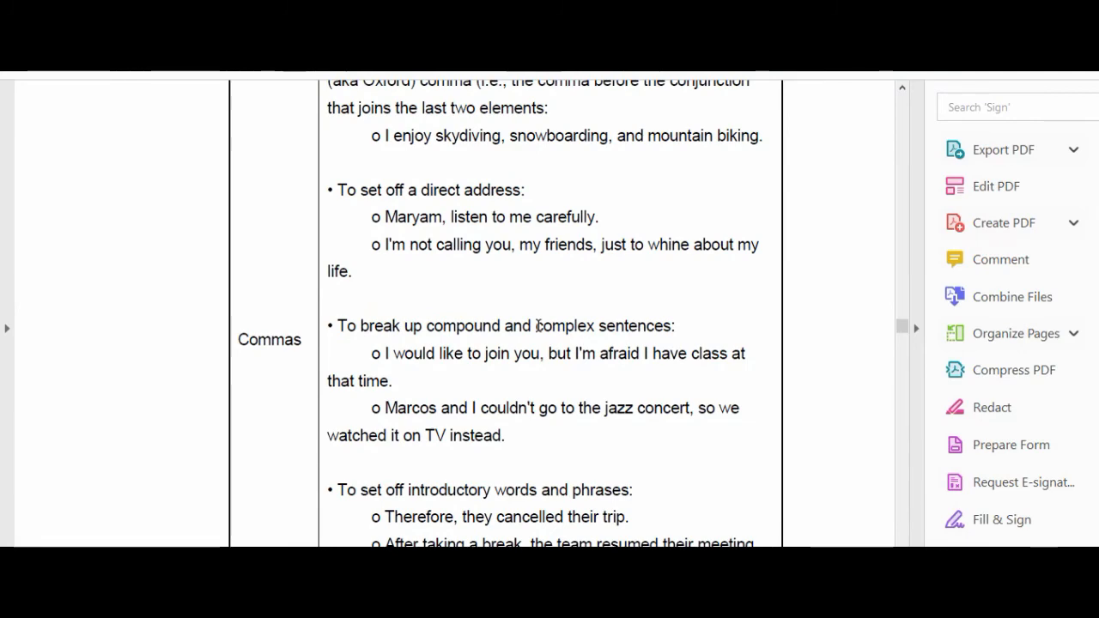
pyautogui.scroll(-3, 539, 327)
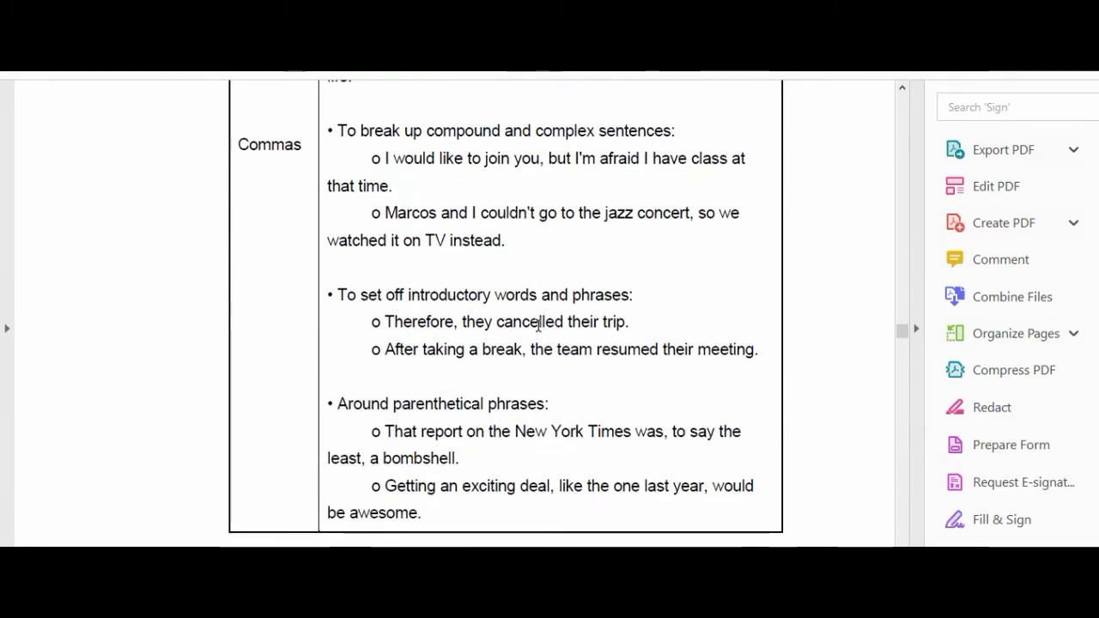
pyautogui.scroll(-2, 538, 327)
# Review the guidelines' rules and examples for apostrophes and hyphens, including hyphens in compound words and product names
pyautogui.scroll(-6, 539, 327)
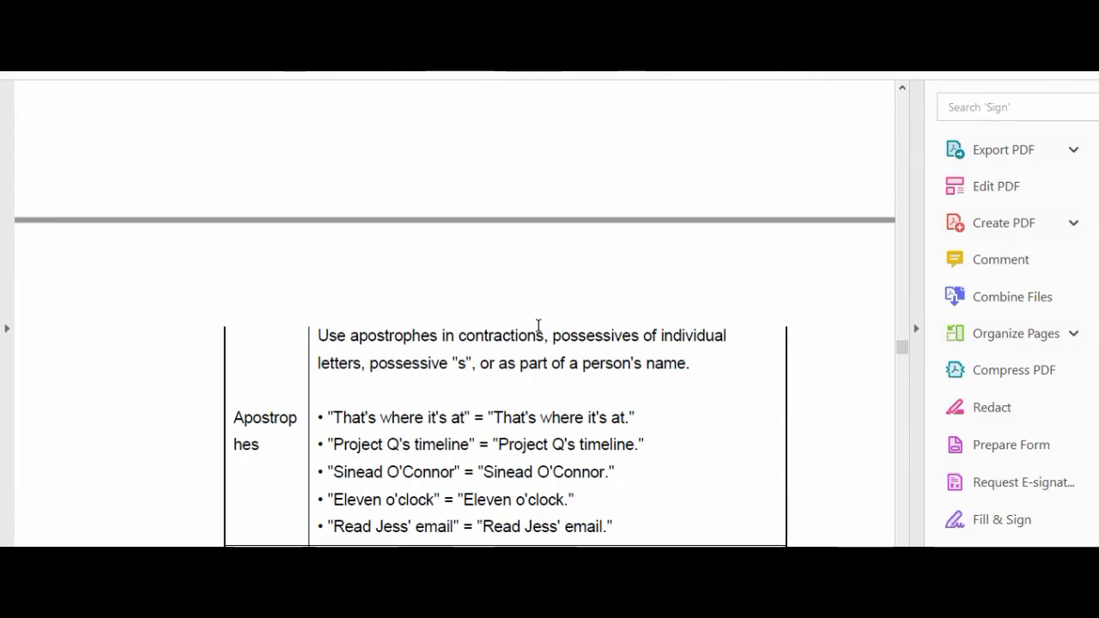
pyautogui.scroll(-1, 539, 327)
pyautogui.scroll(-1, 566, 310)
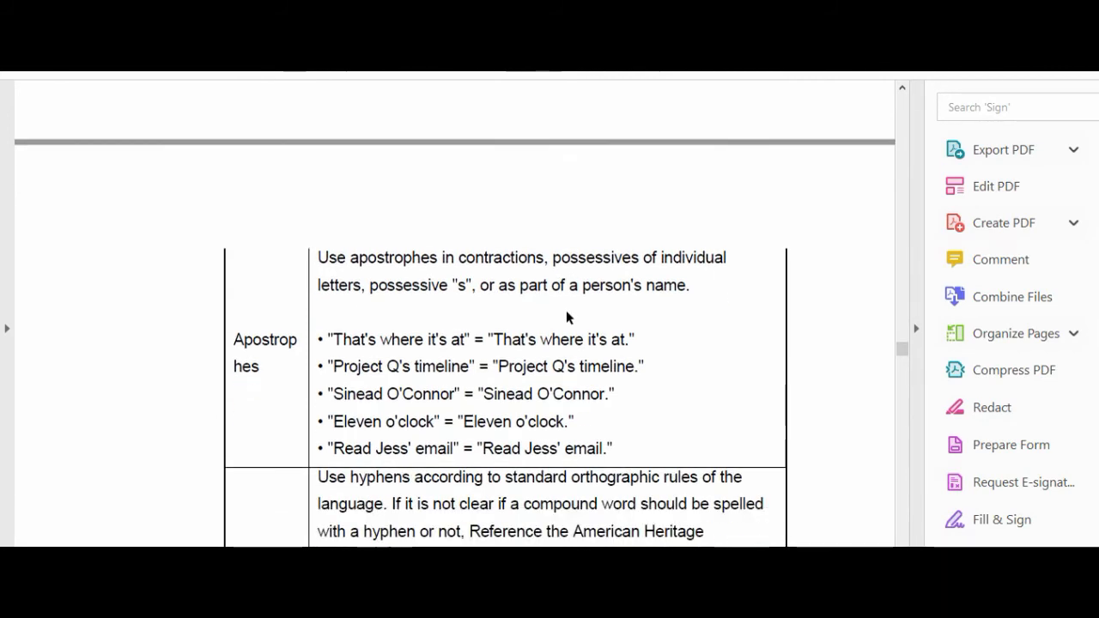
pyautogui.scroll(-1, 566, 310)
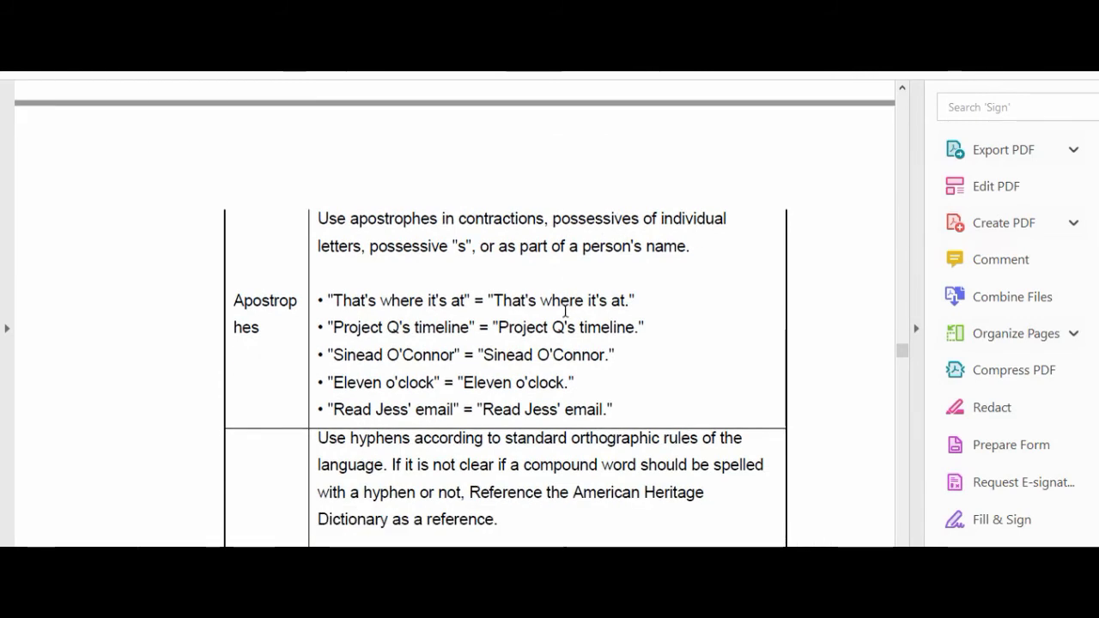
pyautogui.scroll(-2, 566, 310)
pyautogui.scroll(-5, 565, 310)
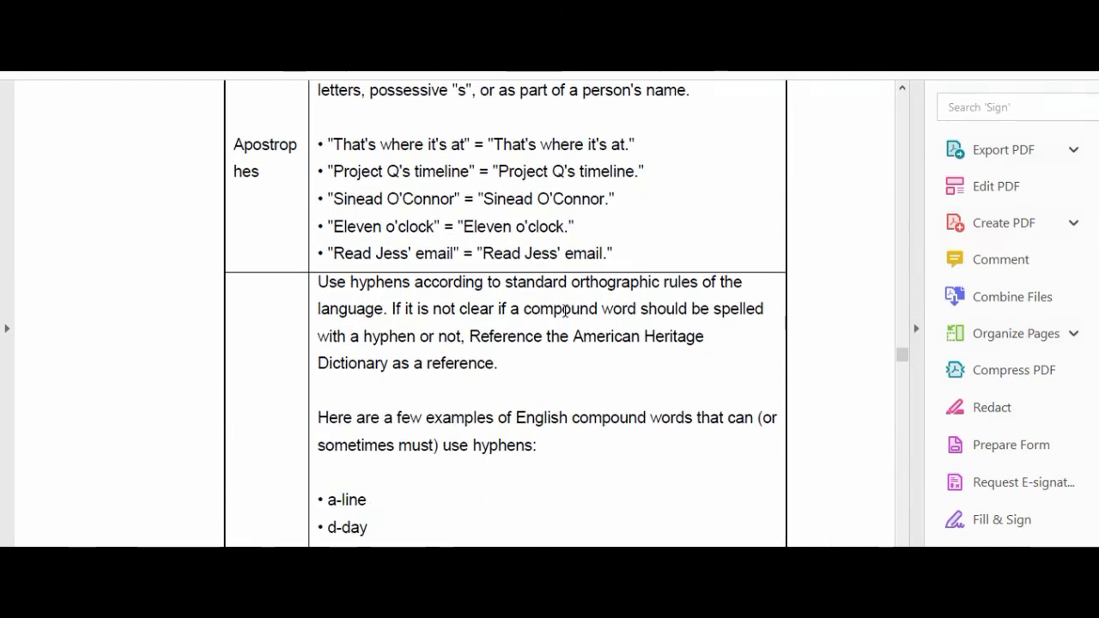
pyautogui.scroll(-3, 565, 310)
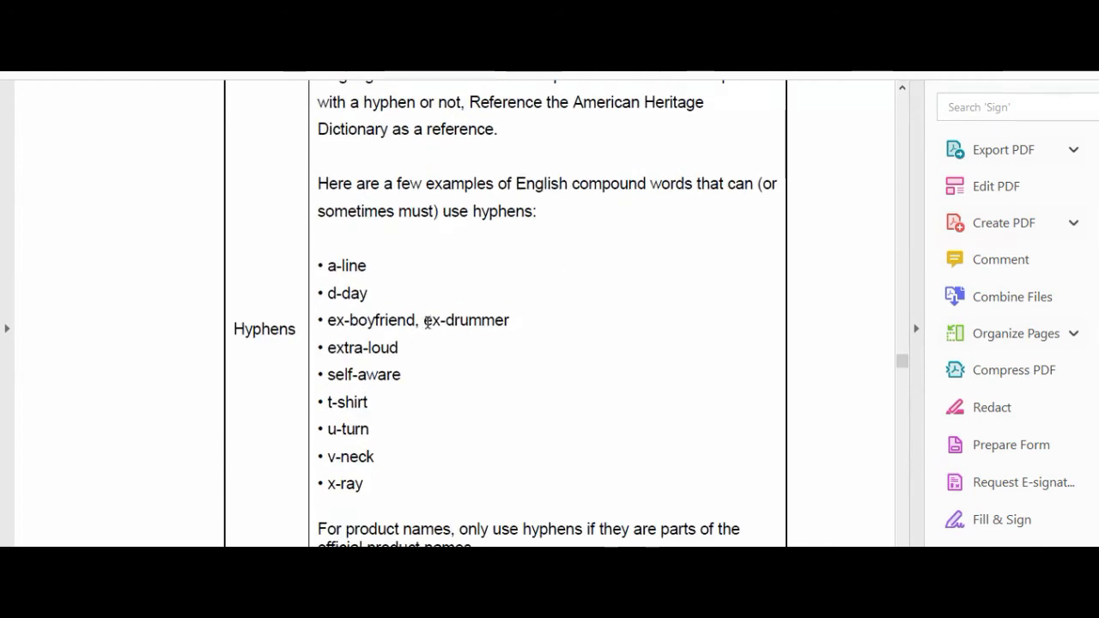
pyautogui.scroll(-1, 426, 319)
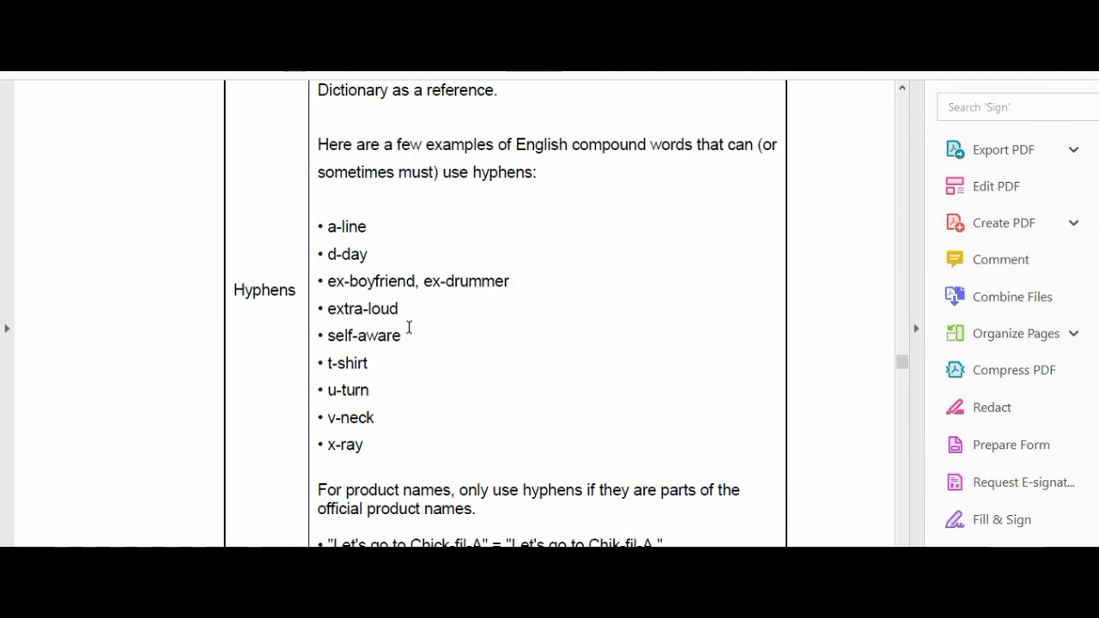
pyautogui.scroll(-2, 508, 329)
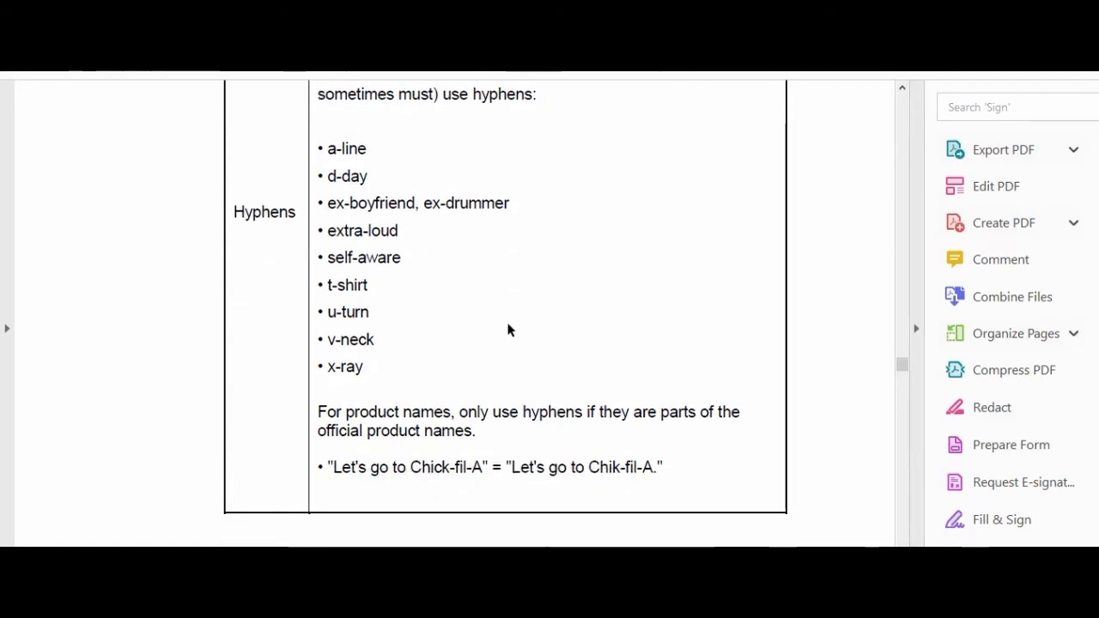
pyautogui.scroll(-4, 508, 329)
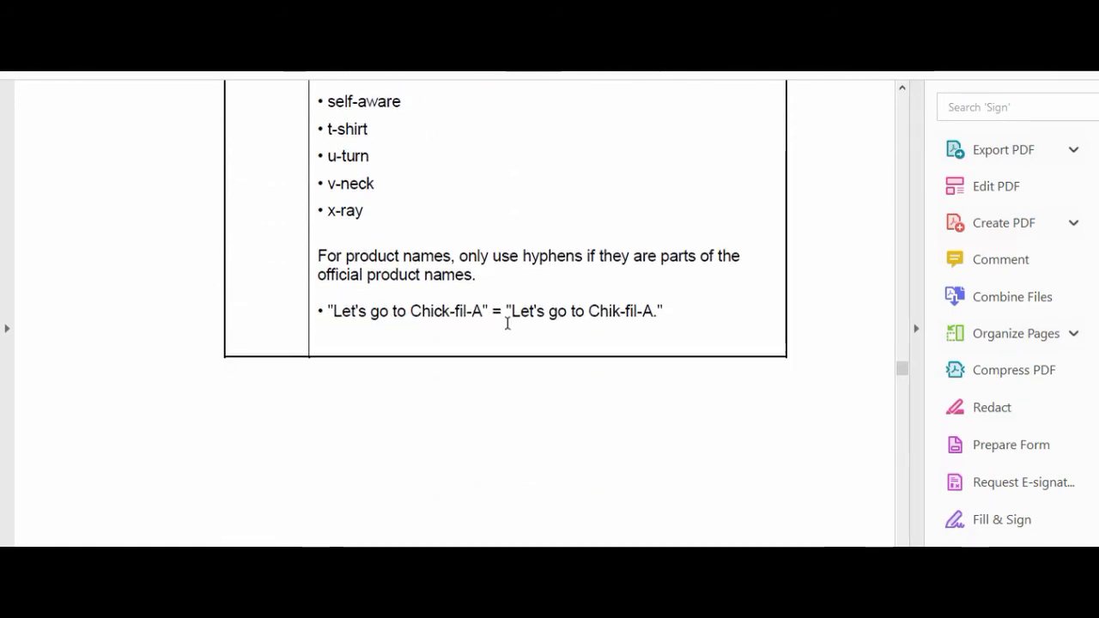
# Review the guidelines on punctuation inside foreign-language tags and the Acronyms and Initialisms section, including the rules for initial tags
pyautogui.scroll(-5, 507, 324)
pyautogui.scroll(-3, 508, 312)
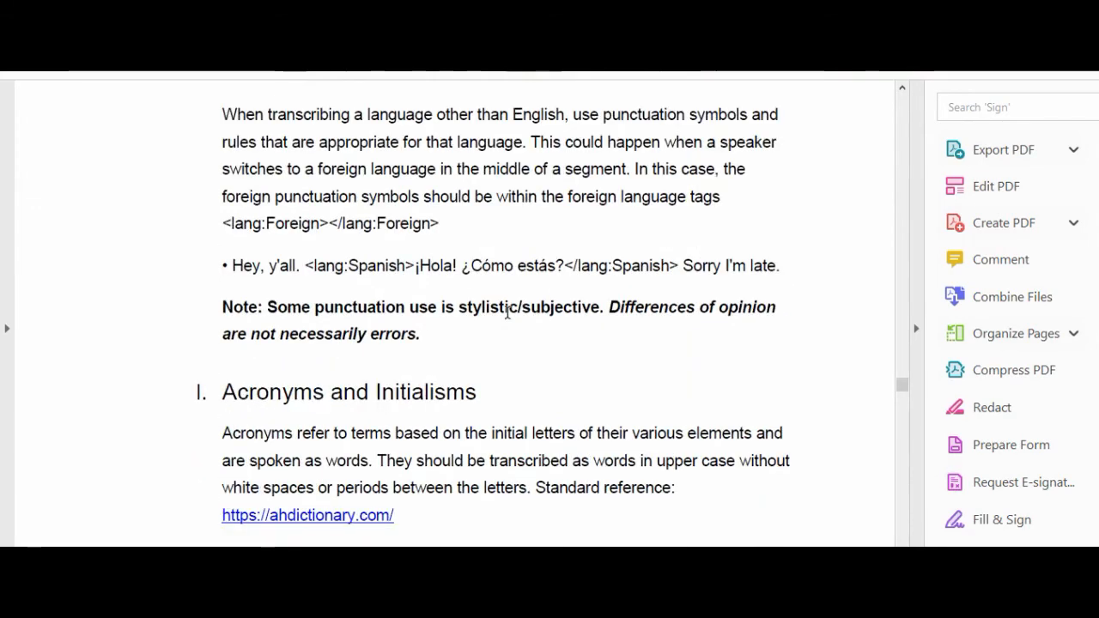
pyautogui.scroll(-2, 520, 302)
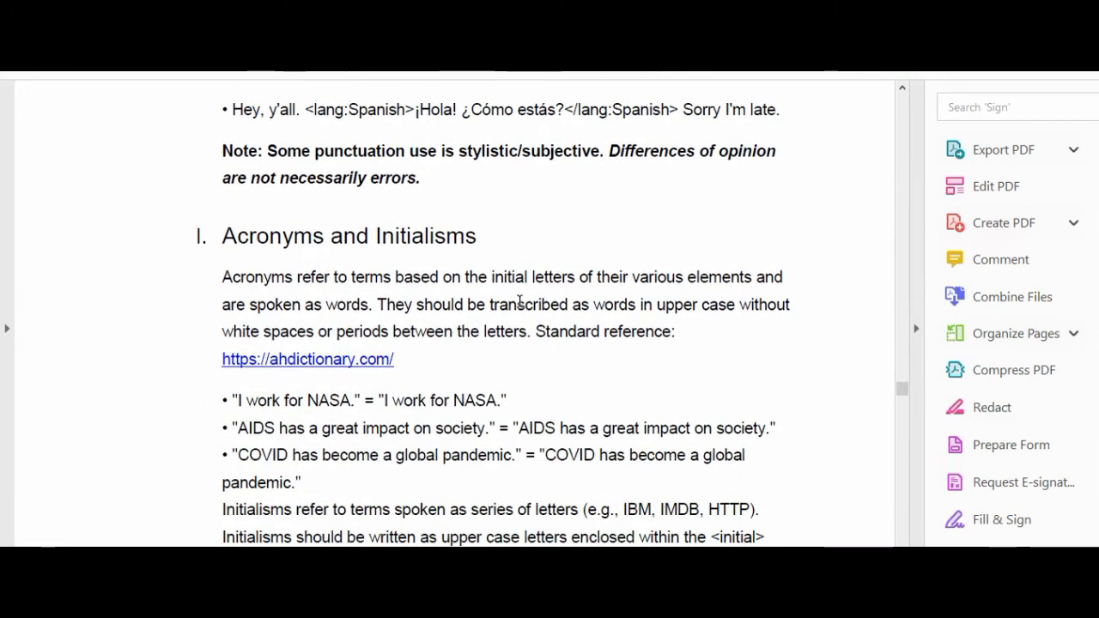
pyautogui.scroll(-3, 523, 304)
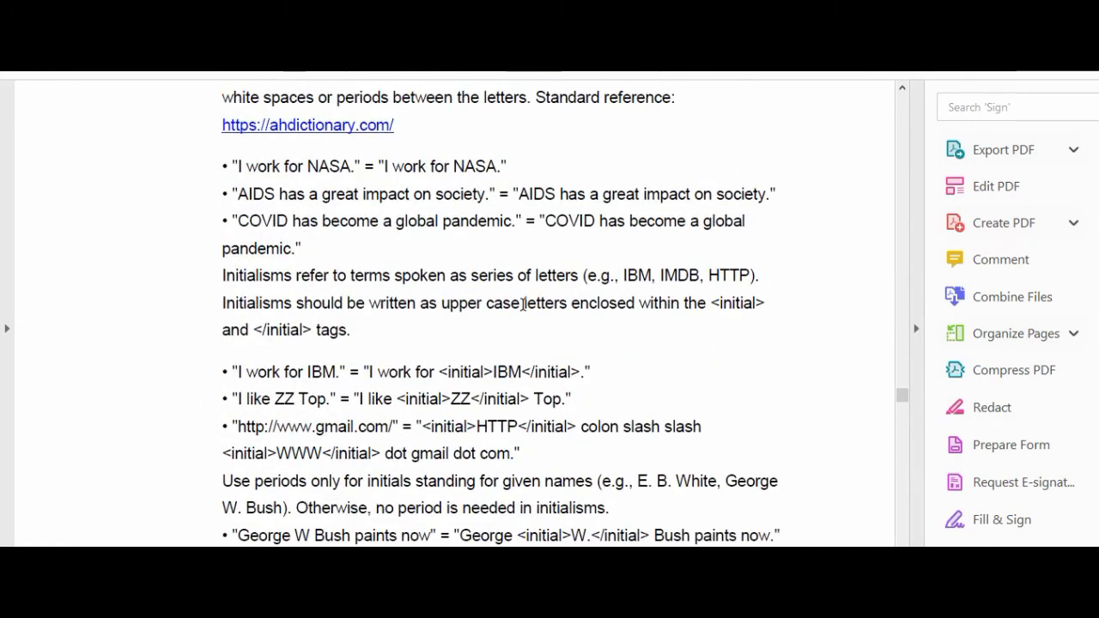
pyautogui.scroll(-3, 523, 304)
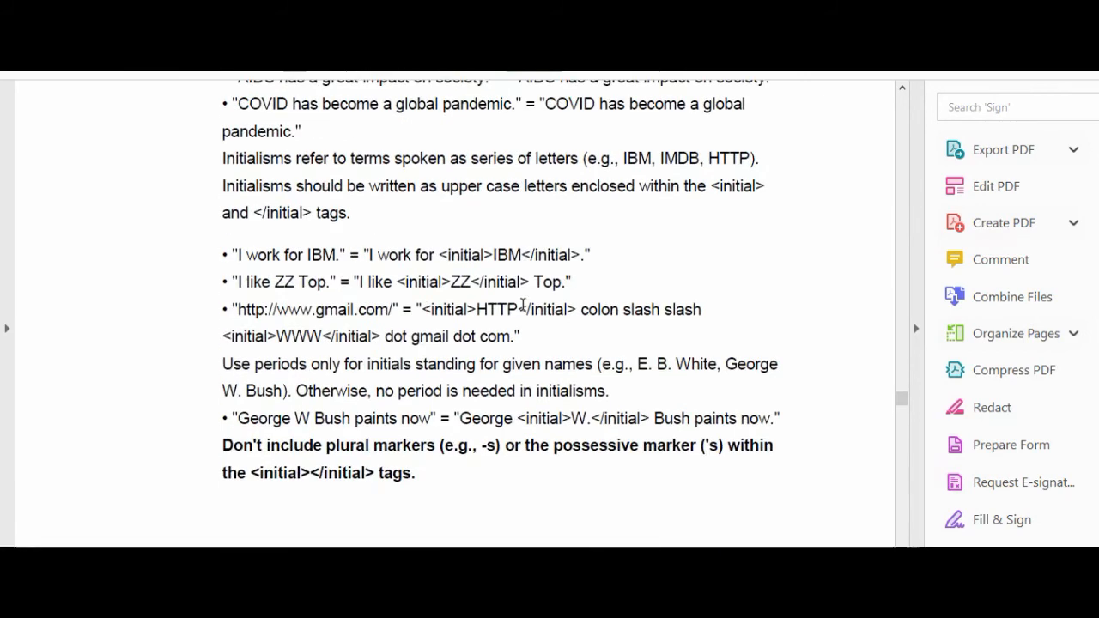
pyautogui.scroll(3, 525, 311)
pyautogui.scroll(5, 526, 311)
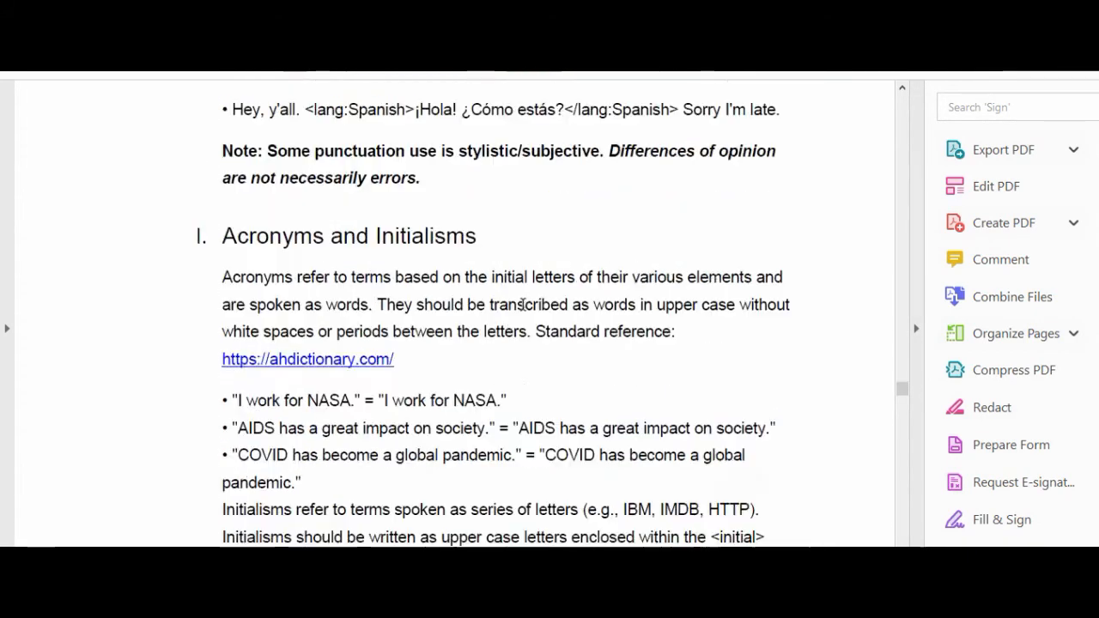
pyautogui.scroll(-10, 751, 196)
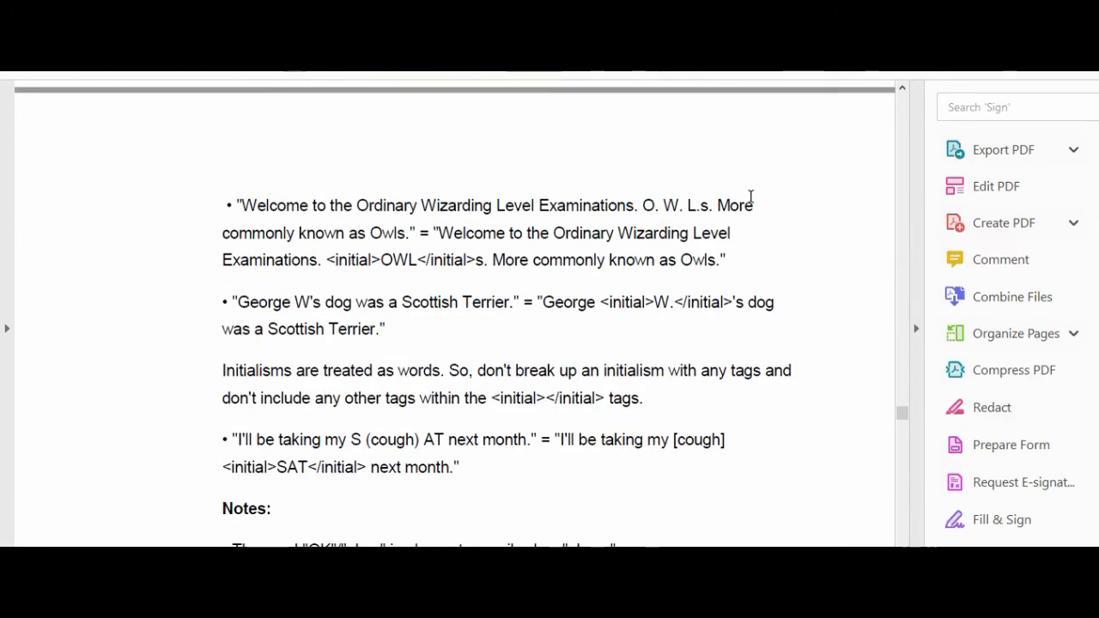
pyautogui.scroll(12, 751, 196)
pyautogui.scroll(8, 751, 196)
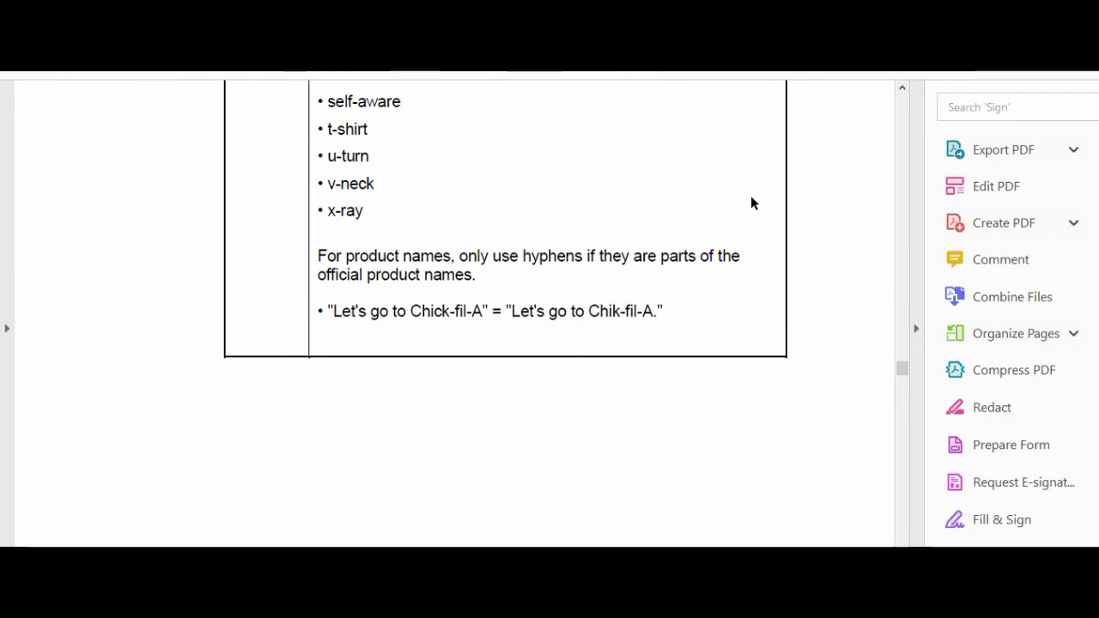
pyautogui.scroll(-10, 750, 197)
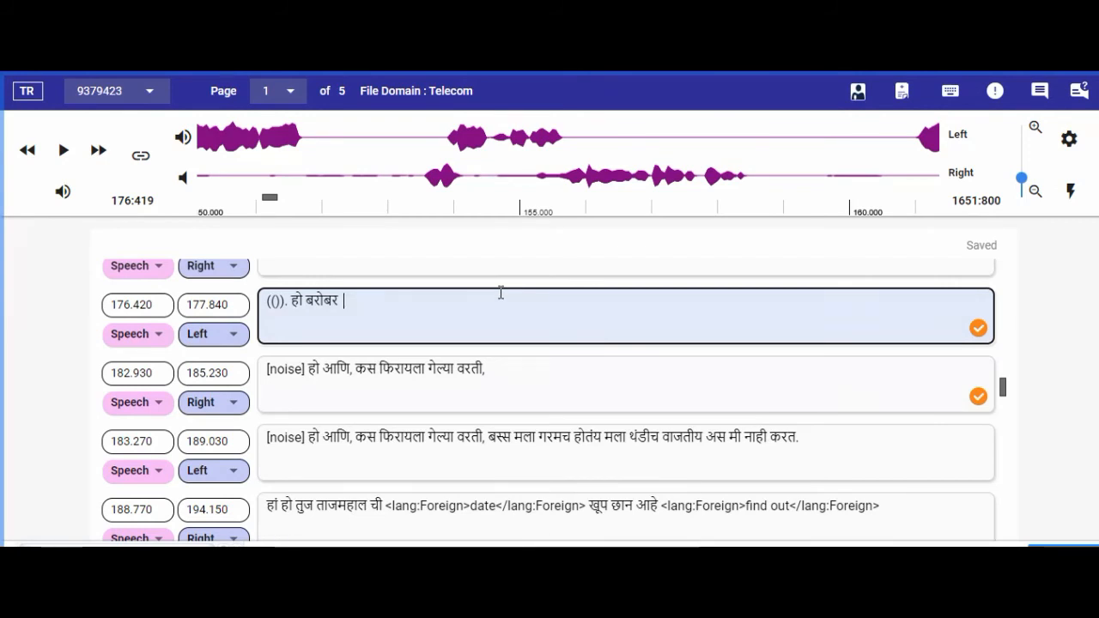
# In the transcription tool, append a lang:Foreign tag to the 176.420 segment containing "E" inside an initial tag, directly followed by "mail"
pyautogui.write('3')
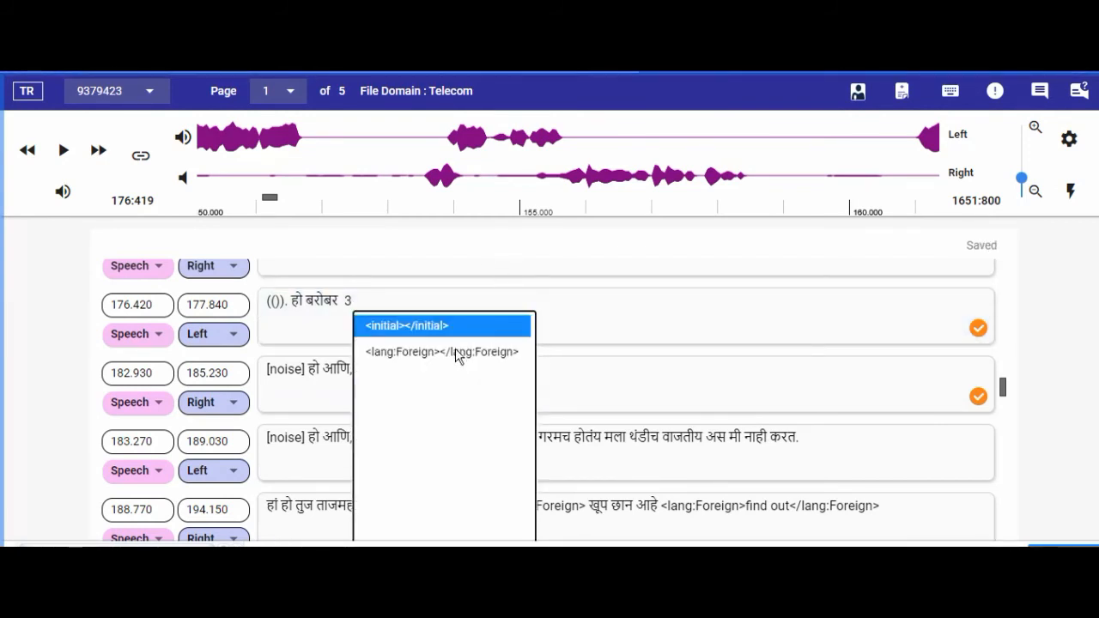
pyautogui.click(452, 357)
pyautogui.click(427, 302)
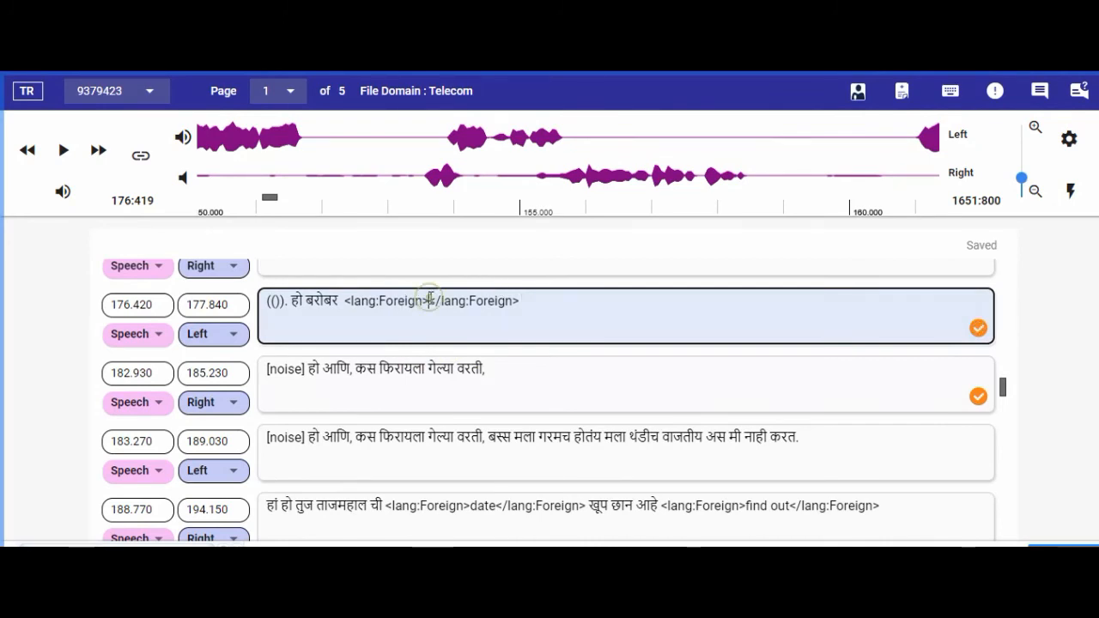
pyautogui.write('3')
pyautogui.click(437, 326)
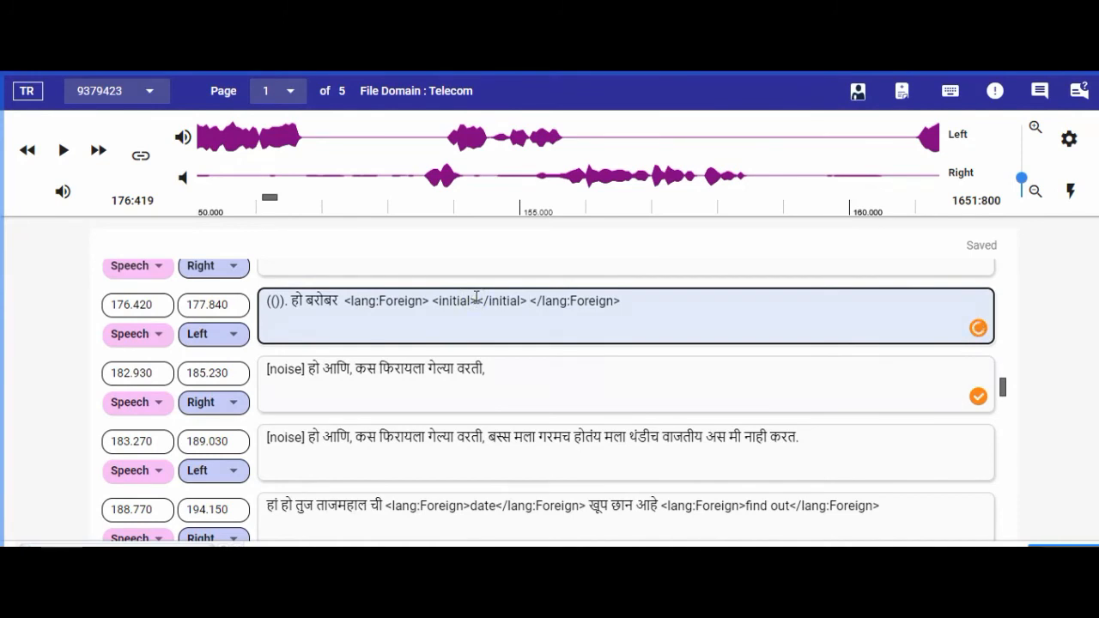
pyautogui.write('E')
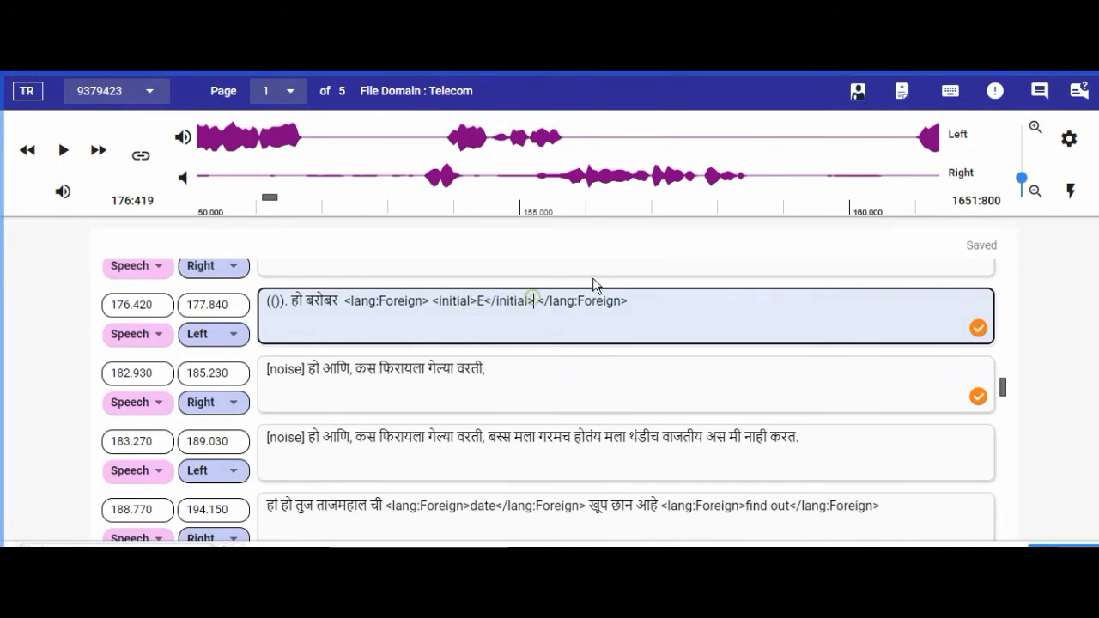
pyautogui.write('mail')
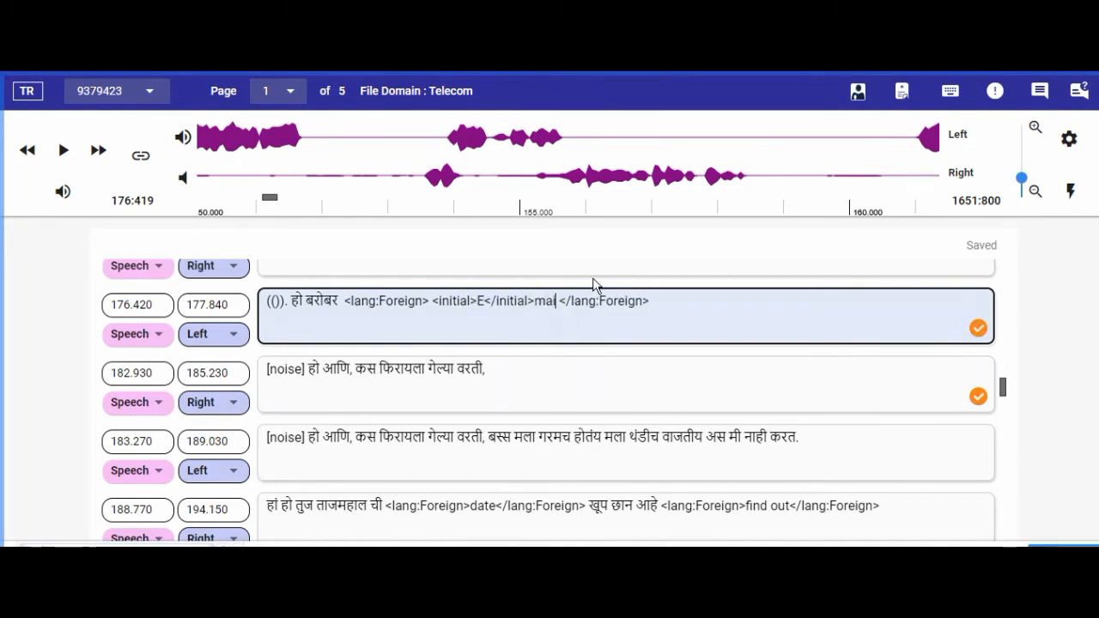
# Add "id" after "mail" inside the lang:Foreign tag of the 176.420 segment
pyautogui.write('id')
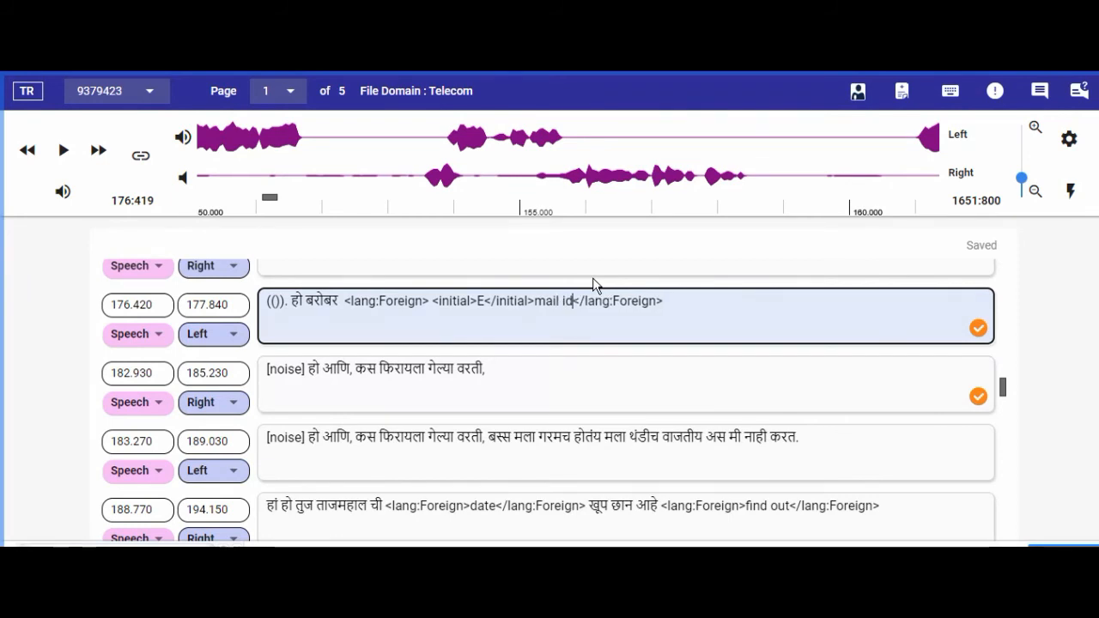
pyautogui.click(714, 307)
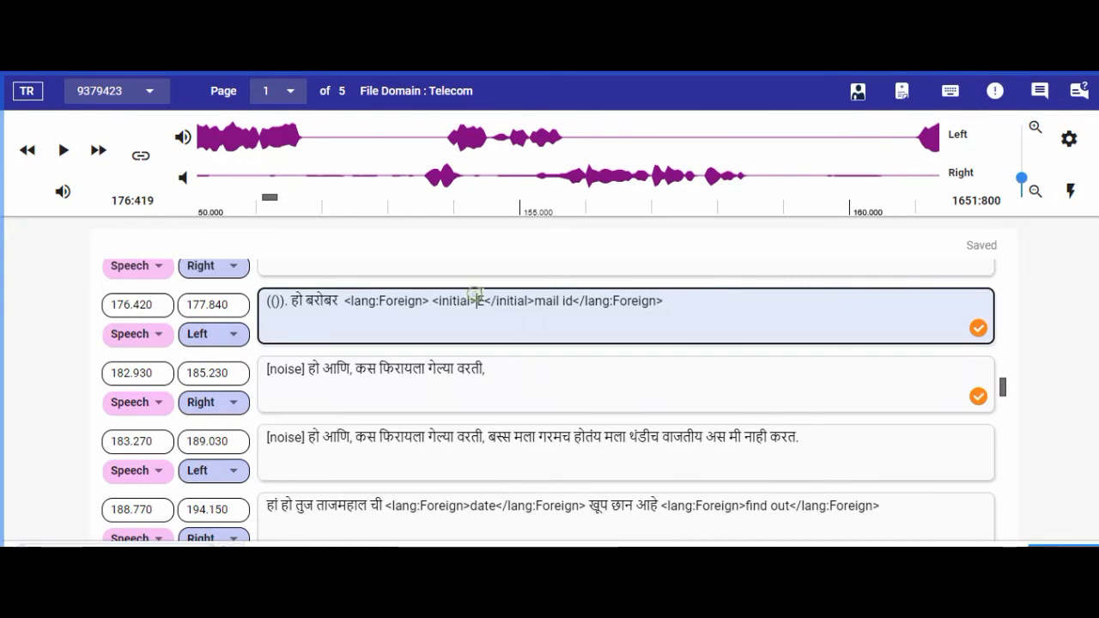
pyautogui.doubleClick(481, 301)
pyautogui.click(519, 297)
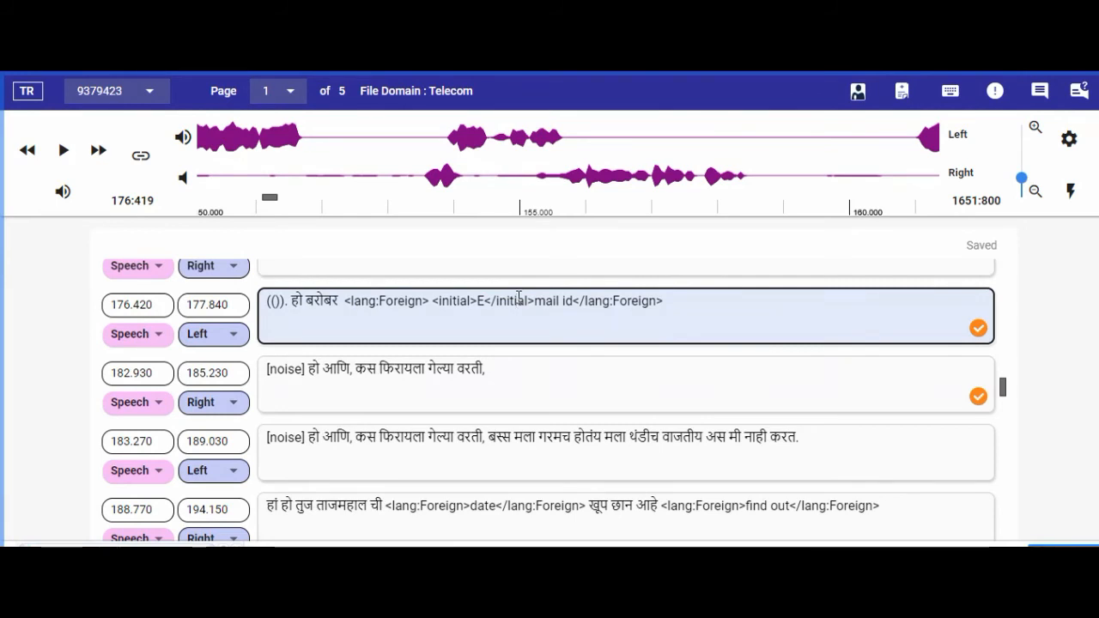
pyautogui.moveTo(535, 301); pyautogui.dragTo(569, 305)
pyautogui.click(567, 308)
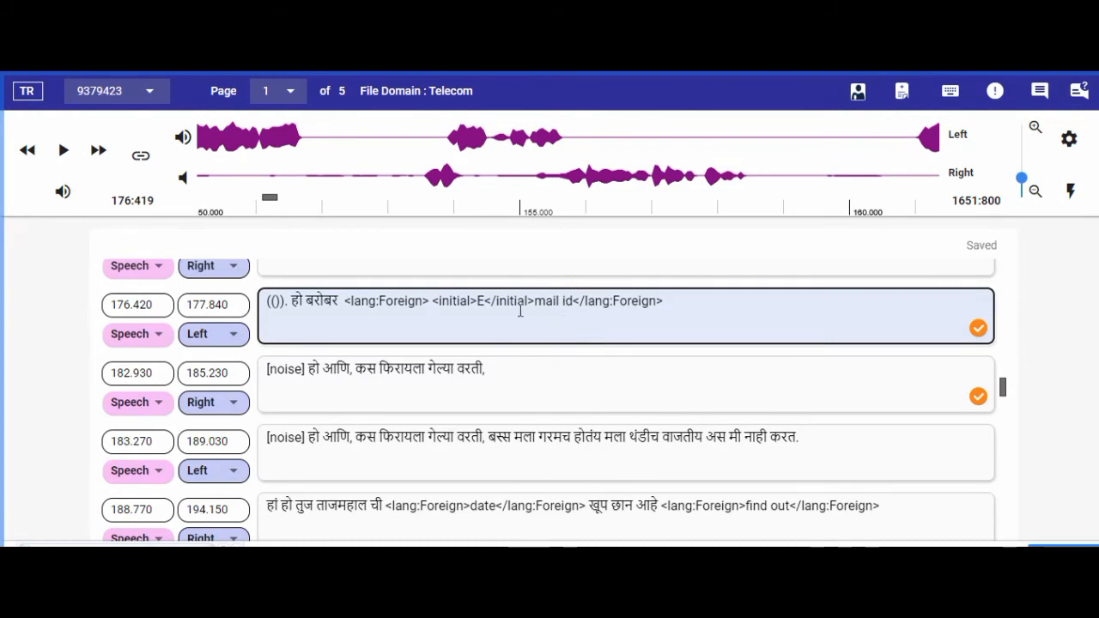
# Remove the initial tag containing "E" from in front of "mail id" in the 176.420 segment
pyautogui.doubleClick(474, 301)
pyautogui.click(483, 301)
pyautogui.click(574, 300)
pyautogui.moveTo(534, 301); pyautogui.dragTo(428, 306)
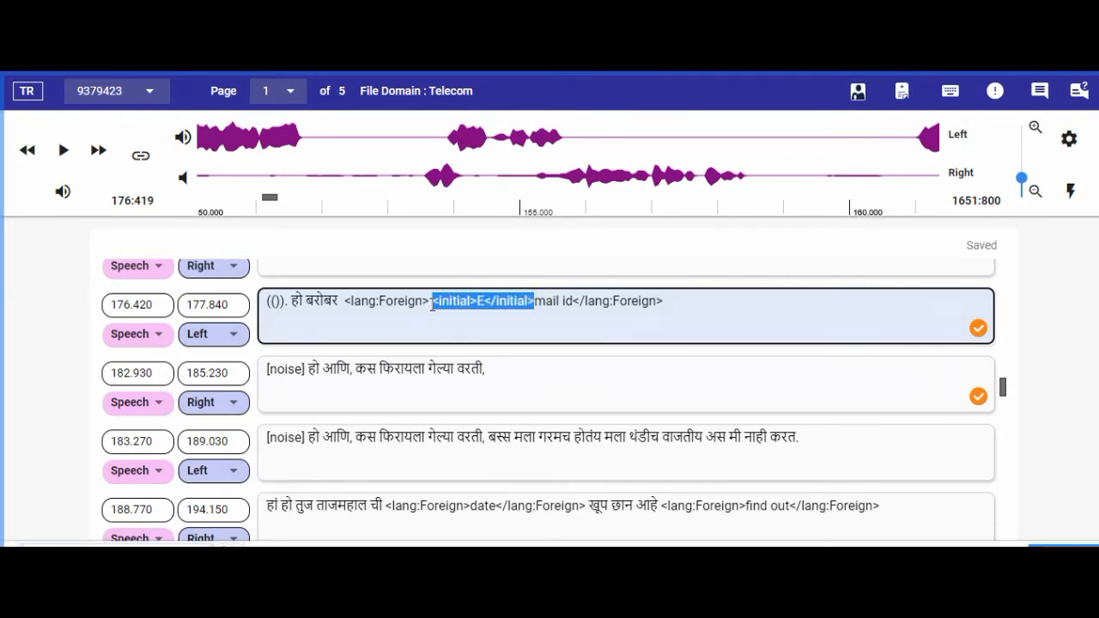
pyautogui.press('BackSpace')
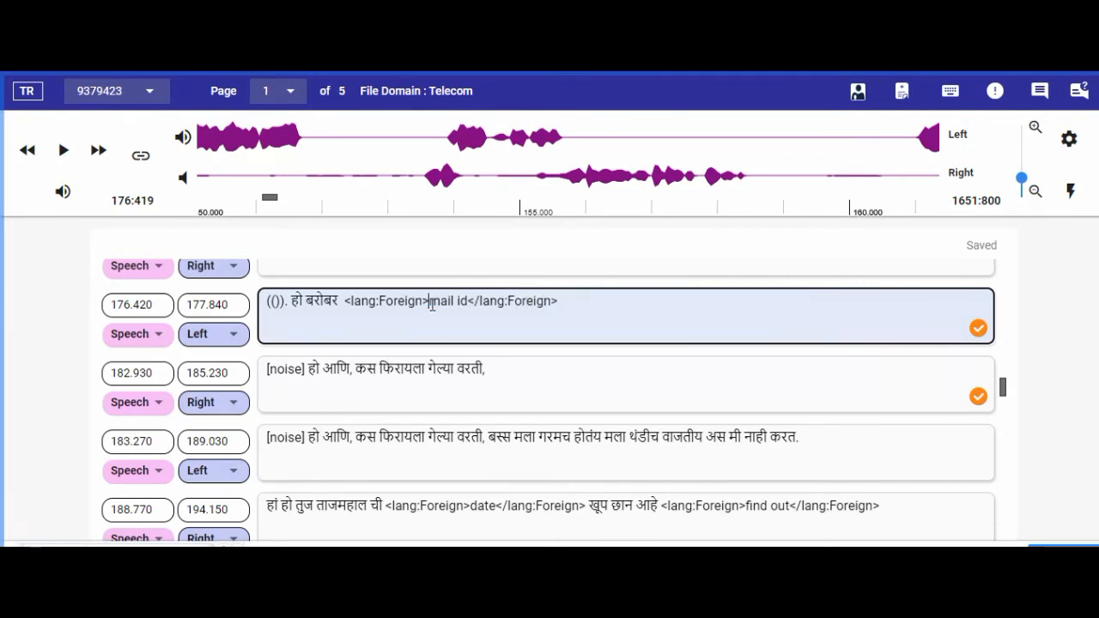
pyautogui.click(589, 302)
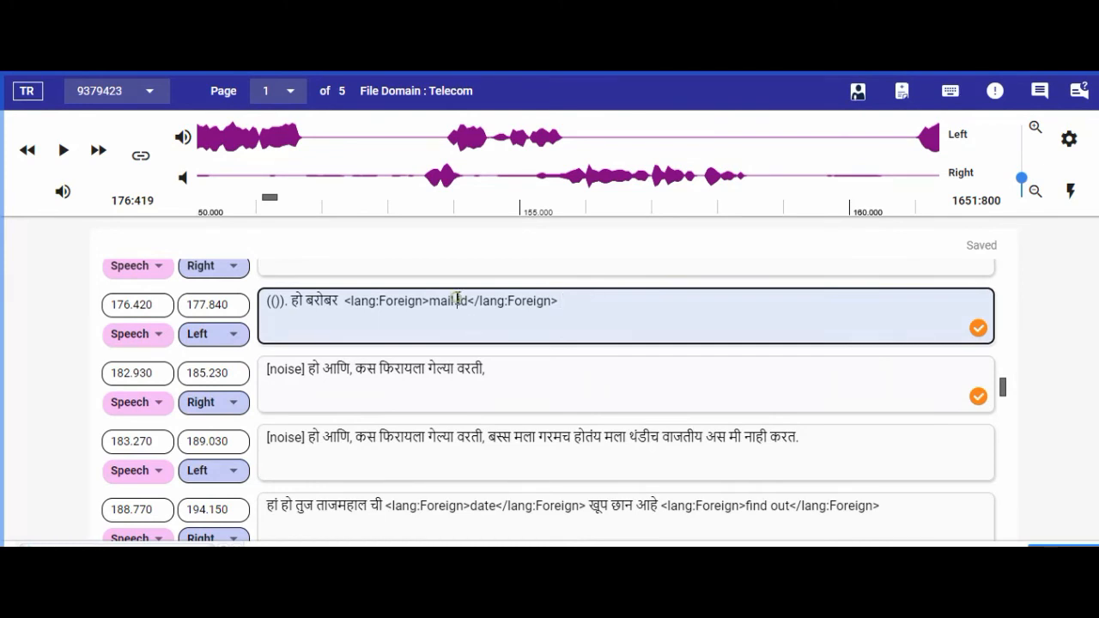
# Replace "id" after "mail" with "ID" inside an initial tag and remove the extra spaces around that tag
pyautogui.moveTo(456, 300); pyautogui.dragTo(471, 298)
pyautogui.press('BackSpace')
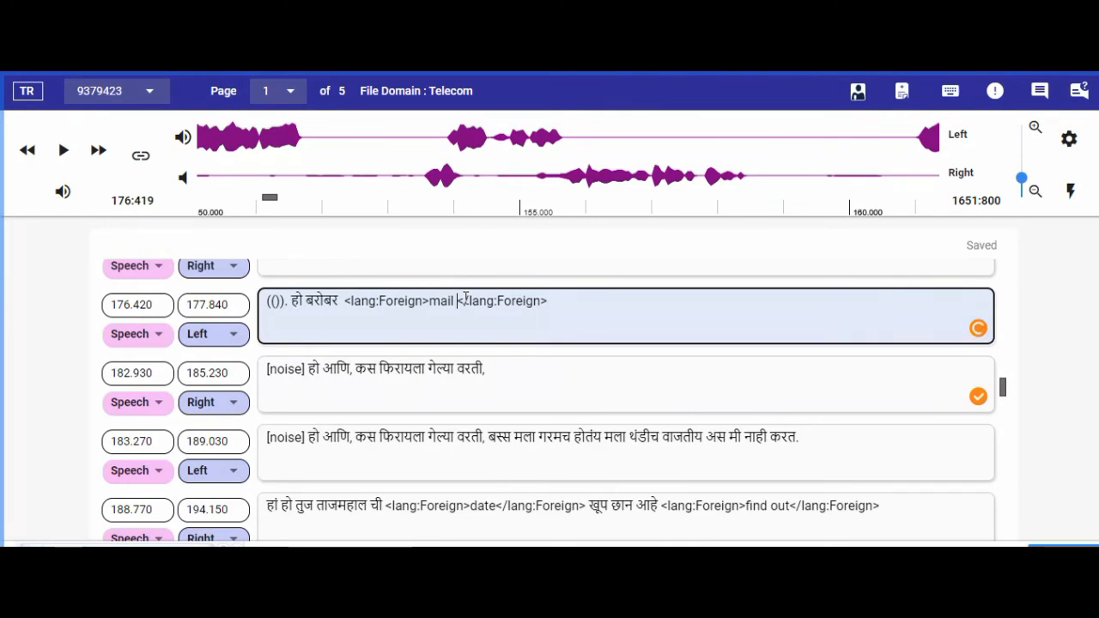
pyautogui.write('3')
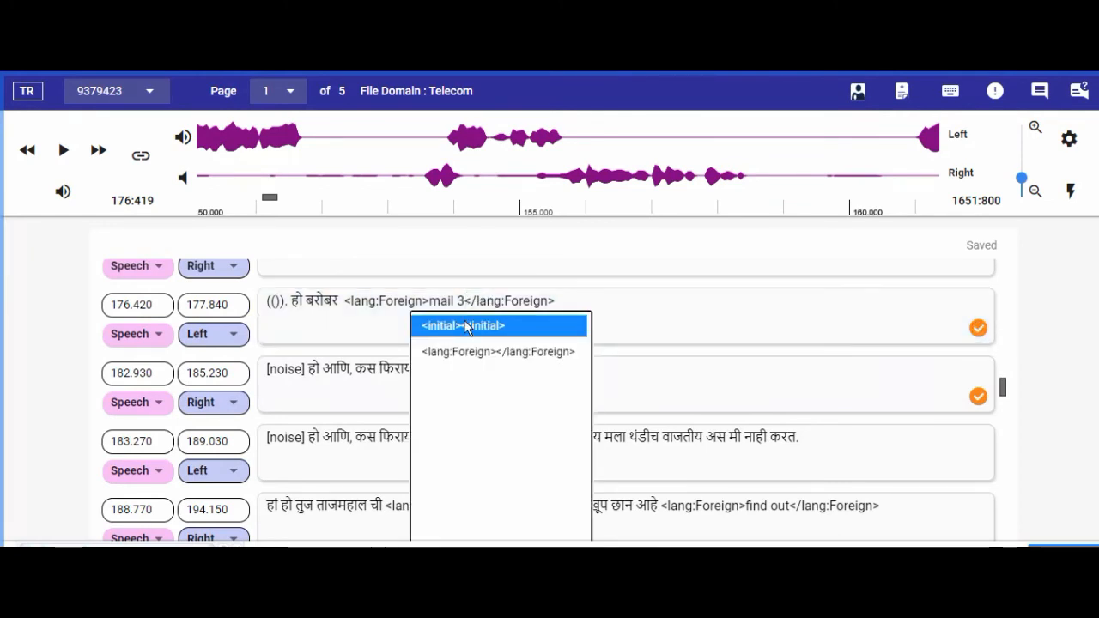
pyautogui.click(465, 324)
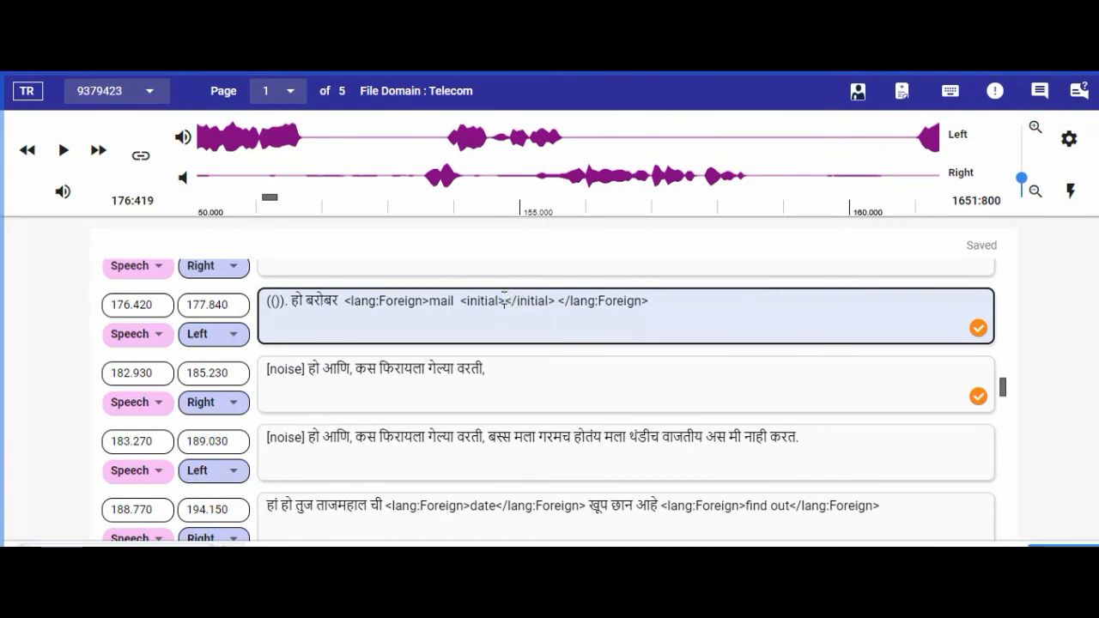
pyautogui.write('ID')
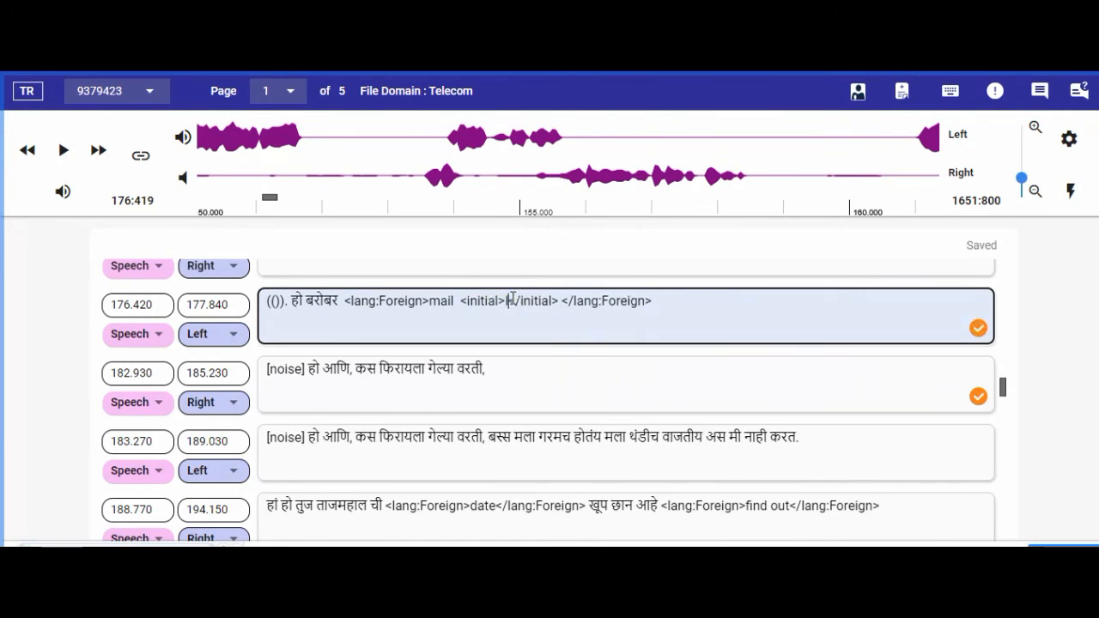
pyautogui.click(569, 301)
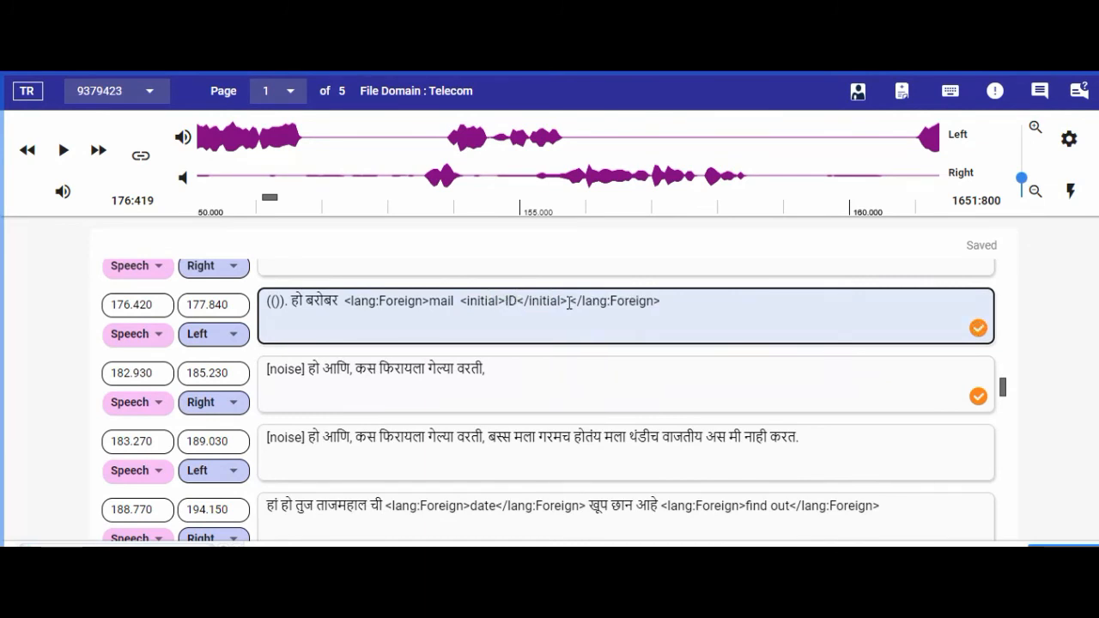
pyautogui.press('BackSpace')
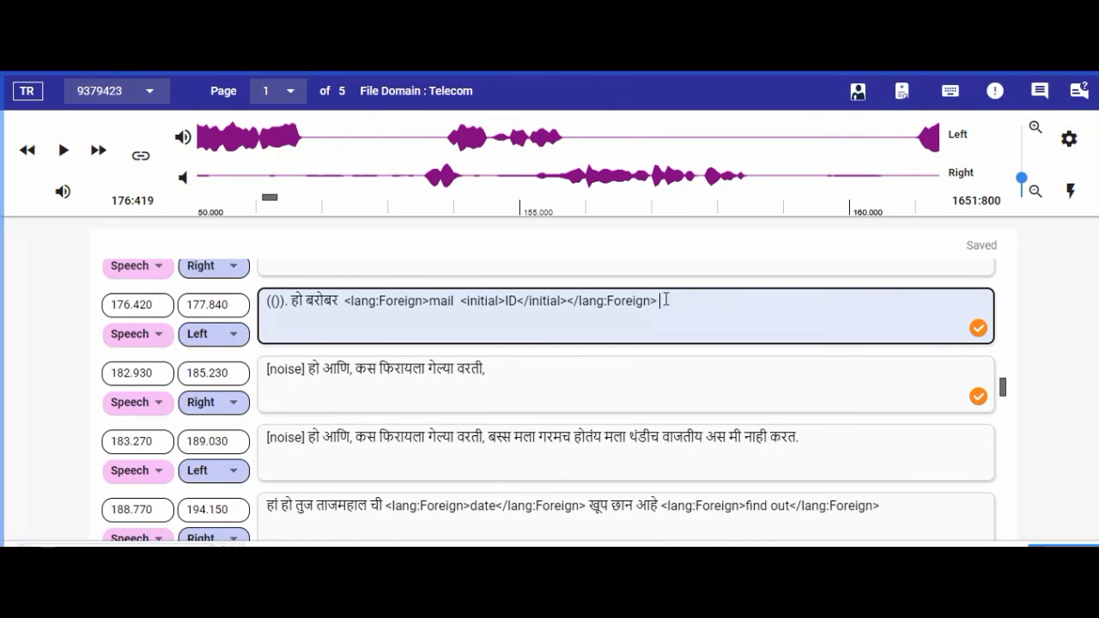
pyautogui.click(464, 296)
pyautogui.press('BackSpace')
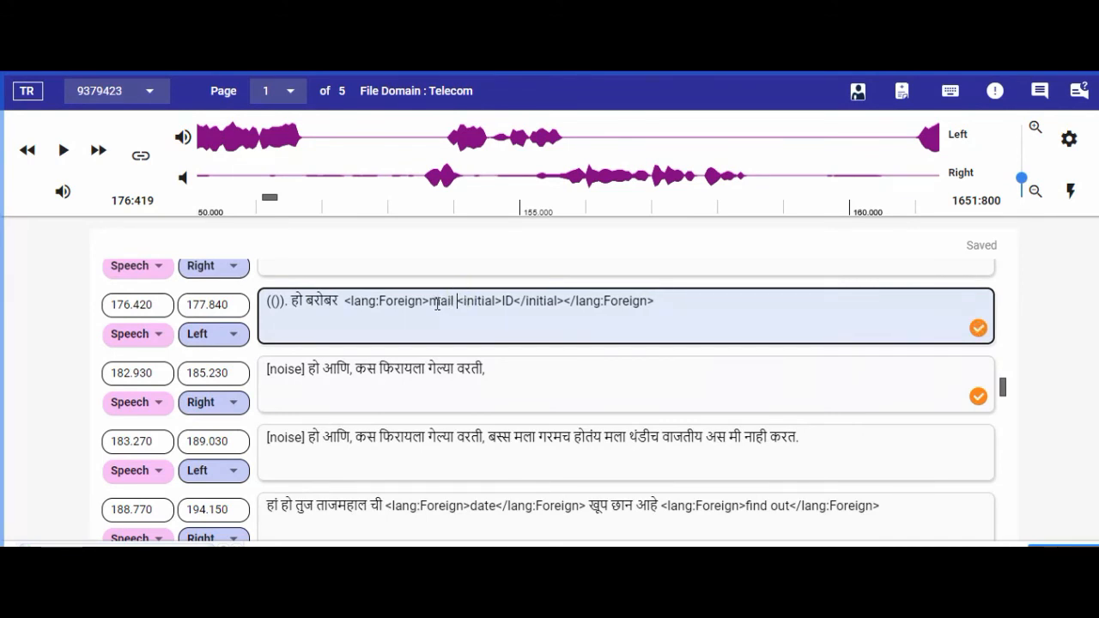
# Insert an initial tag containing "E" before "mail" inside the 176.420 segment's lang:Foreign tag, keeping the word "mail" intact
pyautogui.click(430, 301)
pyautogui.write('<')
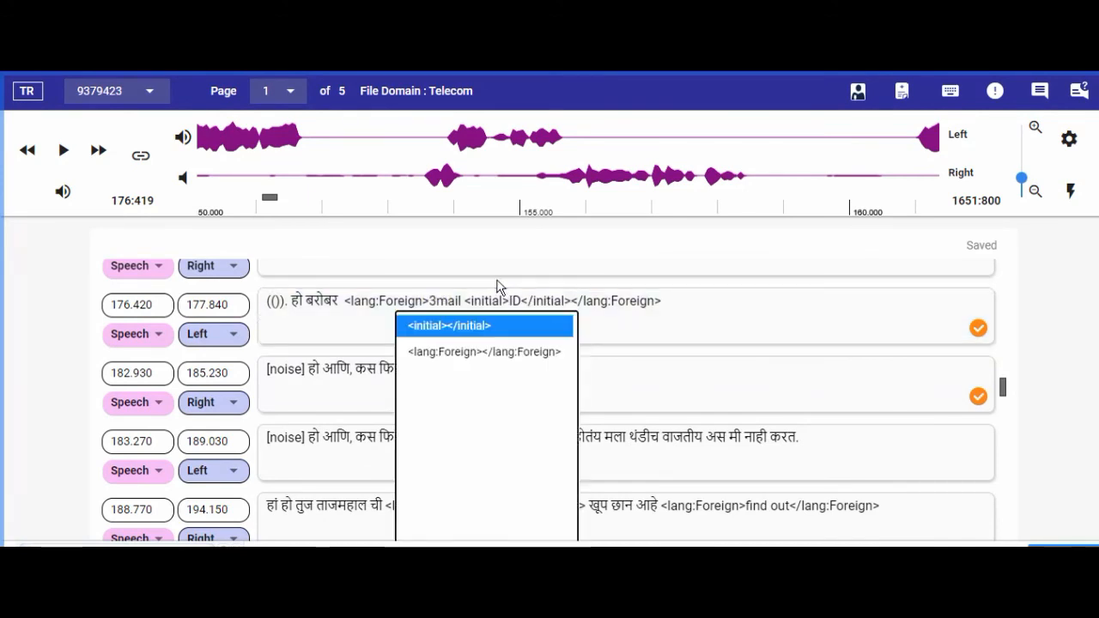
pyautogui.click(454, 330)
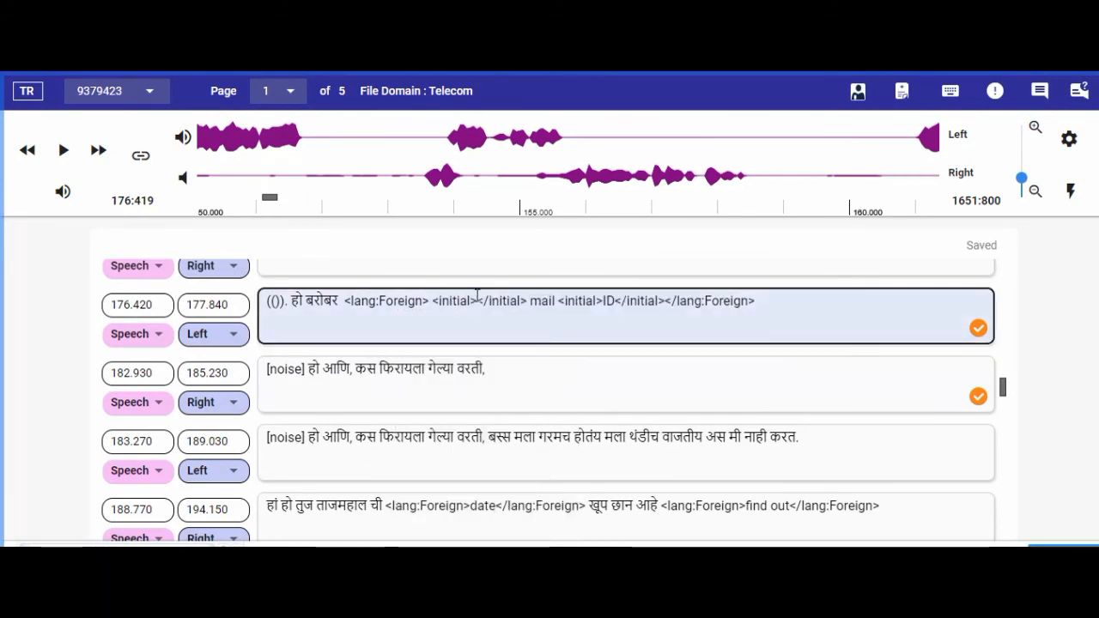
pyautogui.click(479, 301)
pyautogui.write('E')
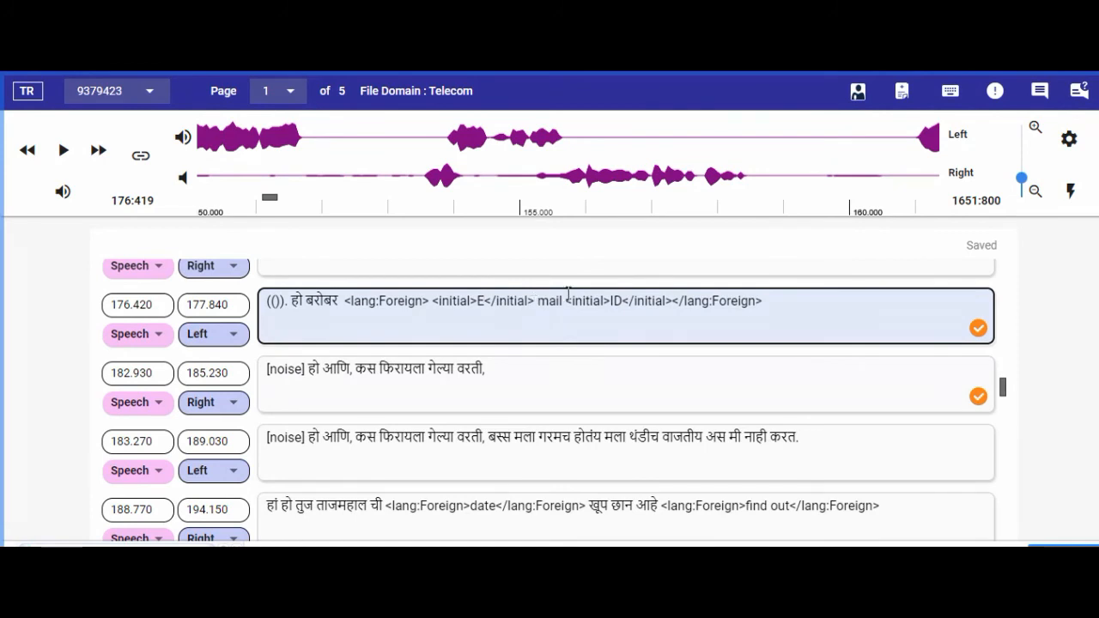
pyautogui.click(547, 300)
pyautogui.press('BackSpace')
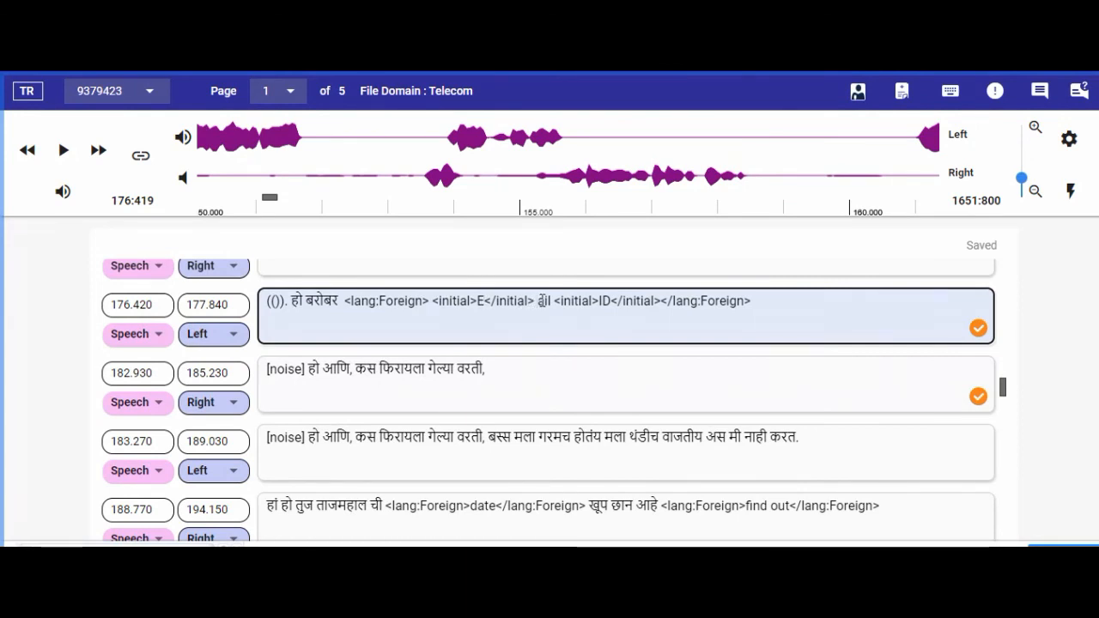
pyautogui.write('mai')
pyautogui.moveTo(608, 296); pyautogui.dragTo(648, 298)
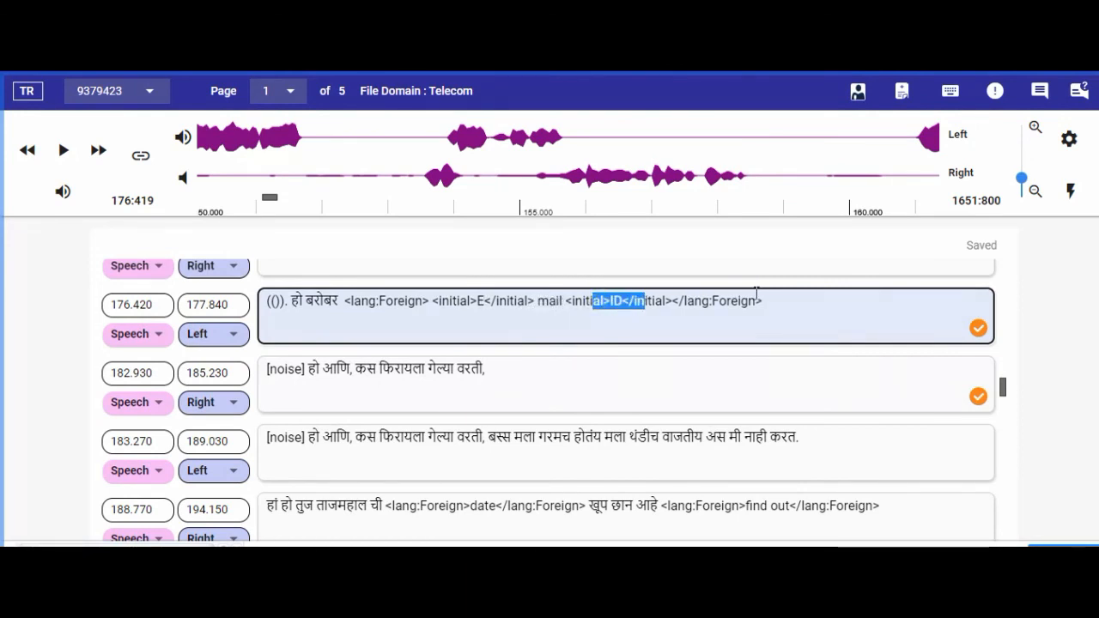
pyautogui.click(779, 298)
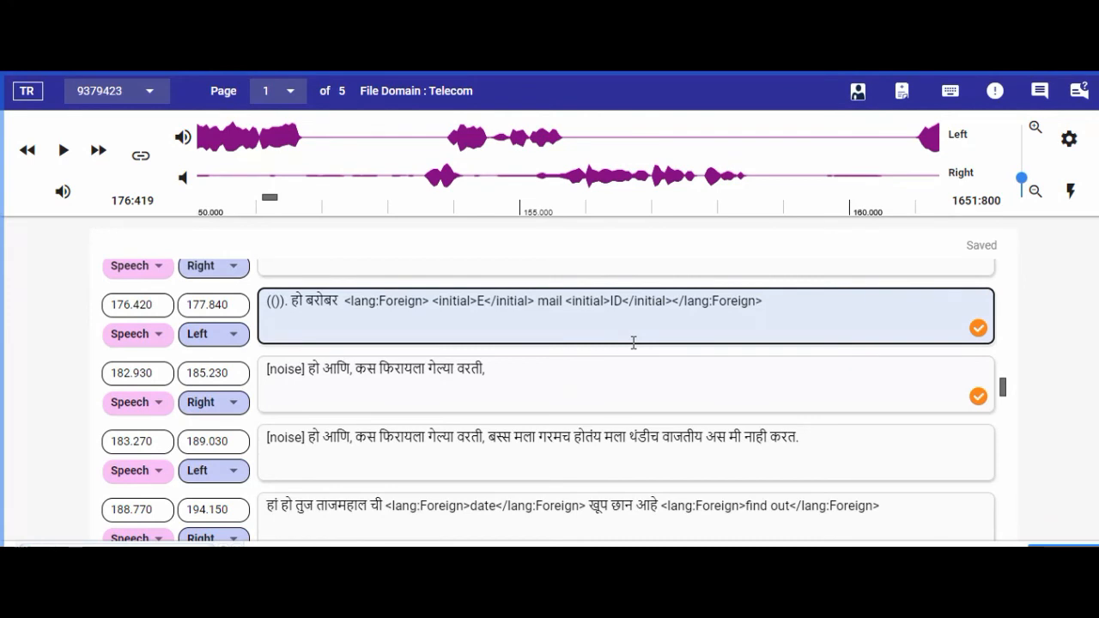
# Look back through the earlier segments around 51.600 to 111.620, examining their text, tags, segment types and speaker channels
pyautogui.scroll(-1, 633, 343)
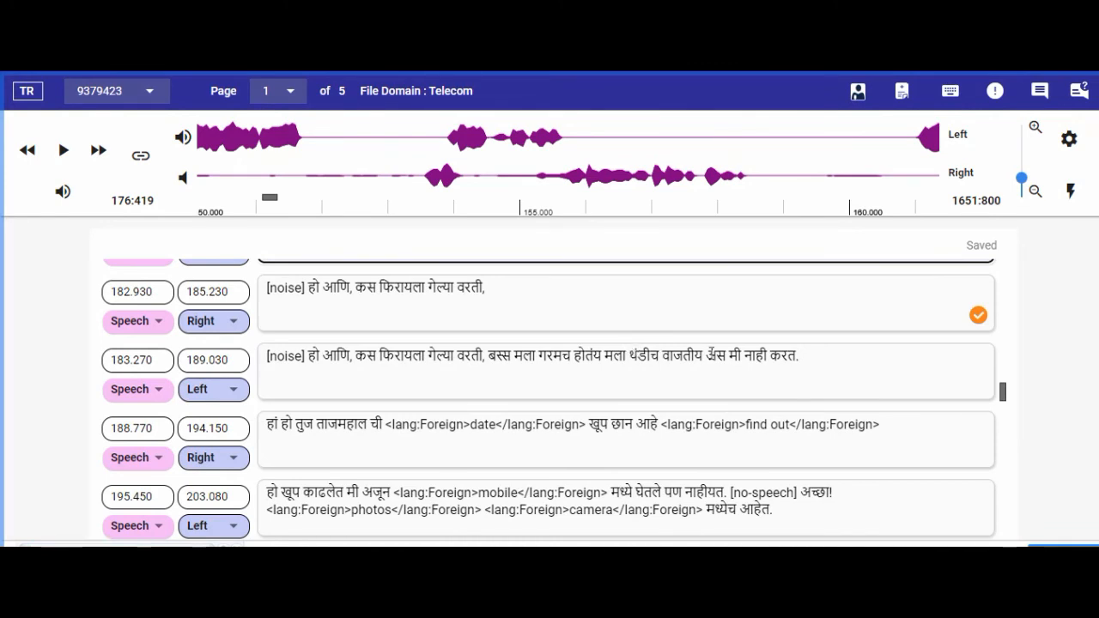
pyautogui.scroll(5, 687, 364)
pyautogui.scroll(8, 683, 363)
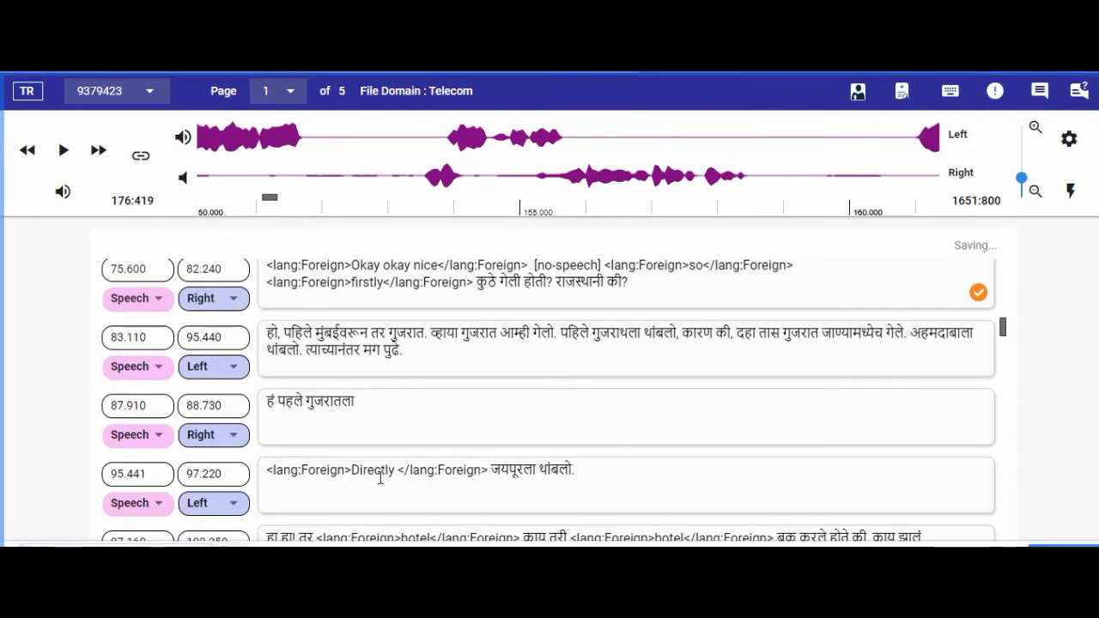
pyautogui.click(670, 400)
pyautogui.scroll(3, 670, 400)
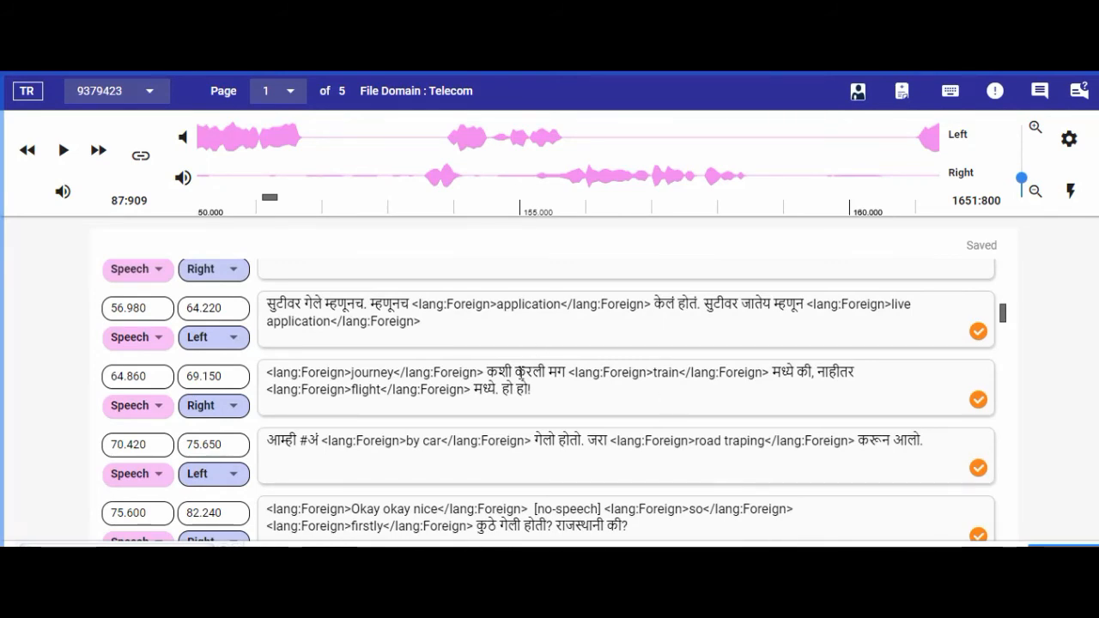
pyautogui.scroll(2, 519, 374)
pyautogui.scroll(-1, 528, 397)
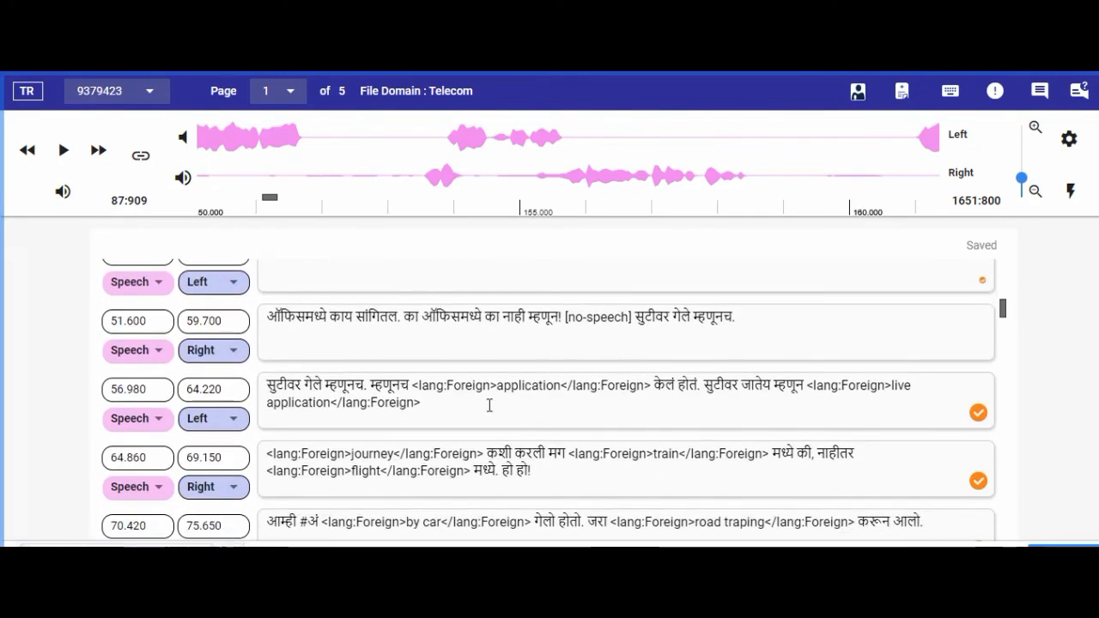
pyautogui.scroll(-2, 516, 399)
pyautogui.click(346, 380)
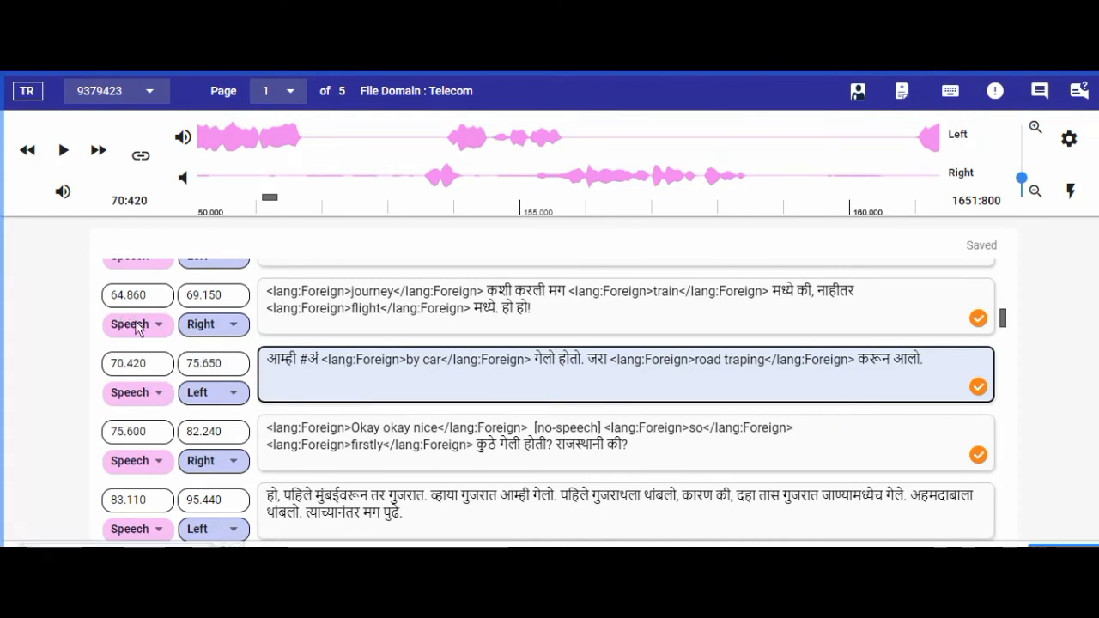
pyautogui.scroll(-1, 189, 420)
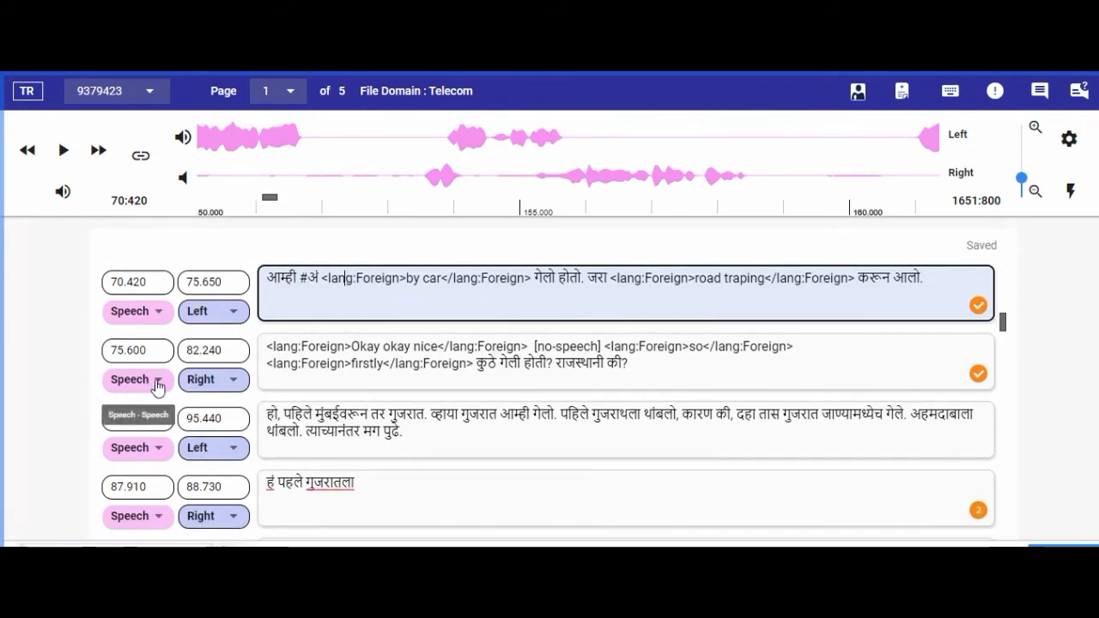
pyautogui.scroll(-2, 307, 464)
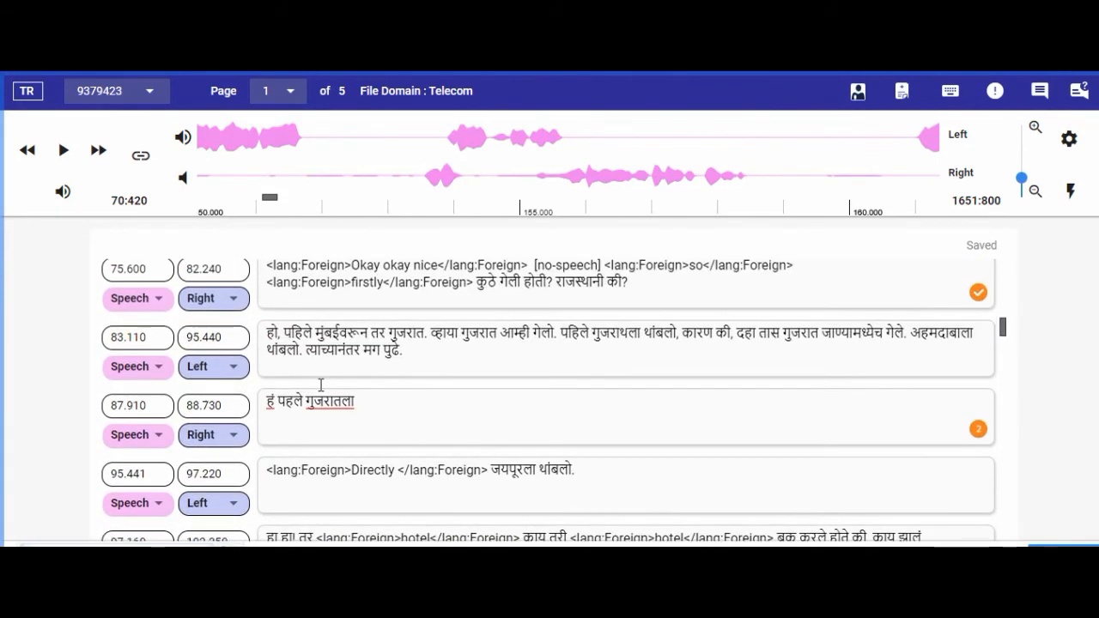
pyautogui.scroll(-3, 381, 402)
pyautogui.scroll(5, 380, 402)
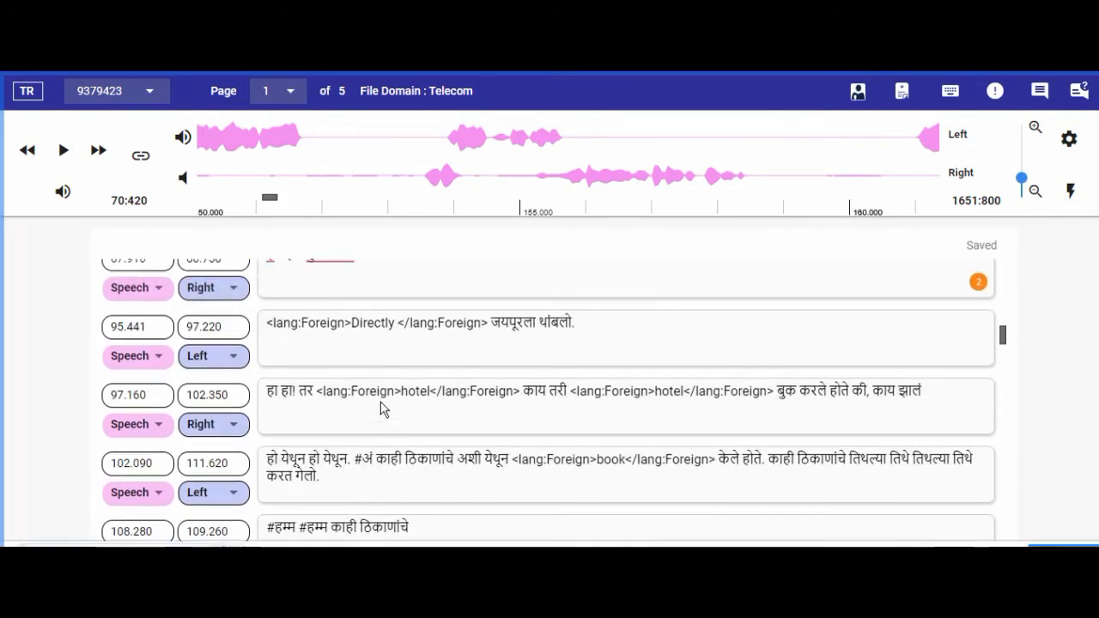
pyautogui.scroll(-2, 338, 473)
# Examine the 87.910 segment's text, the available noise tags and the segment type options without changing anything
pyautogui.click(307, 357)
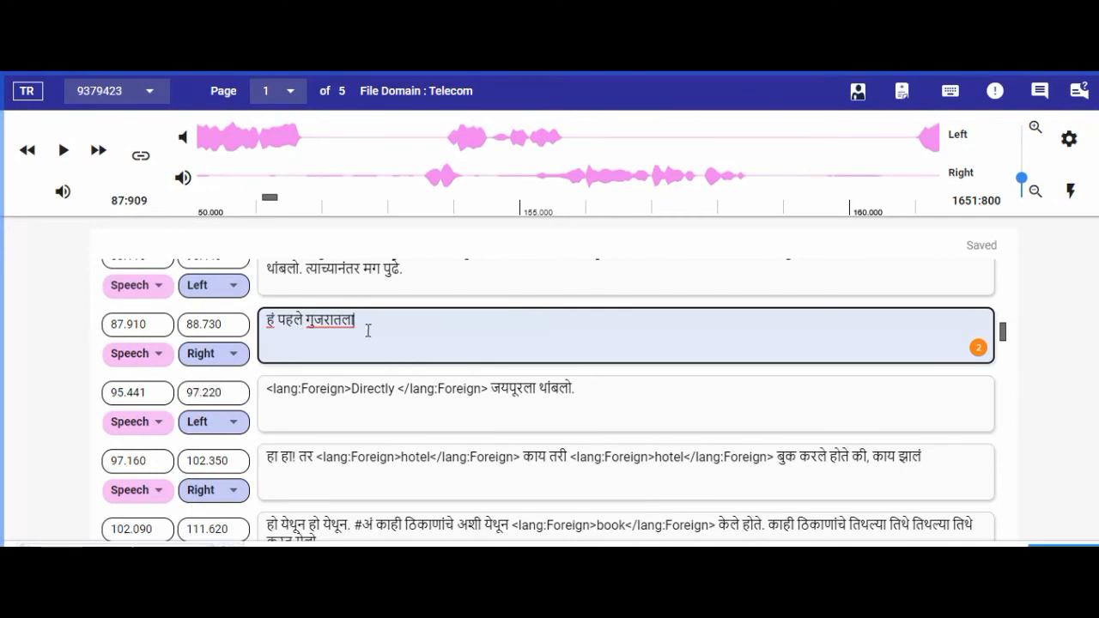
pyautogui.moveTo(369, 323); pyautogui.dragTo(290, 337)
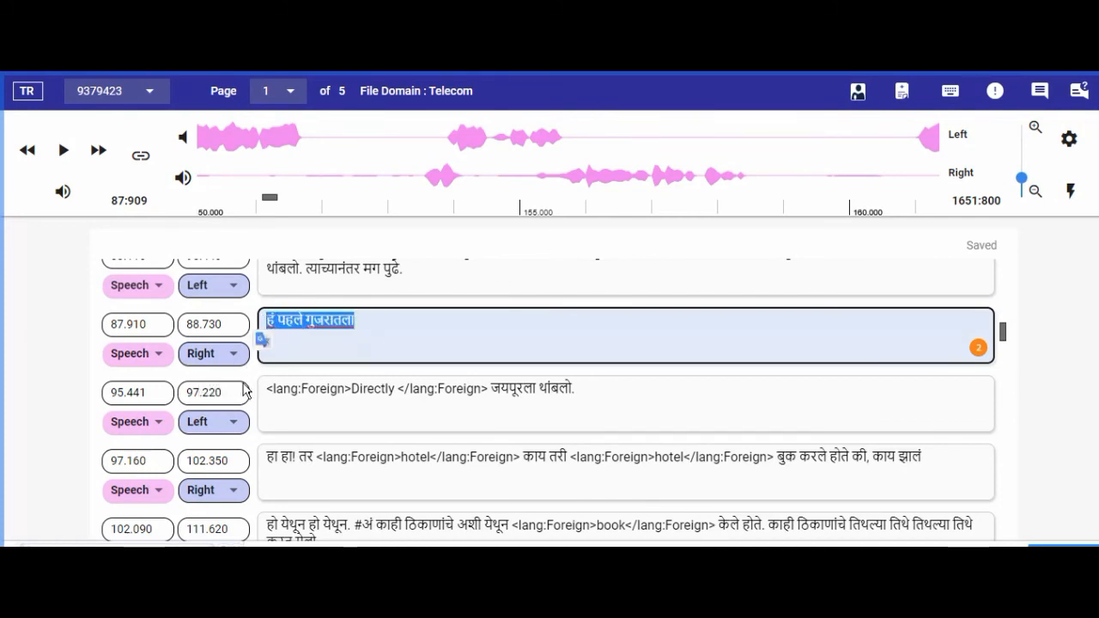
pyautogui.click(347, 344)
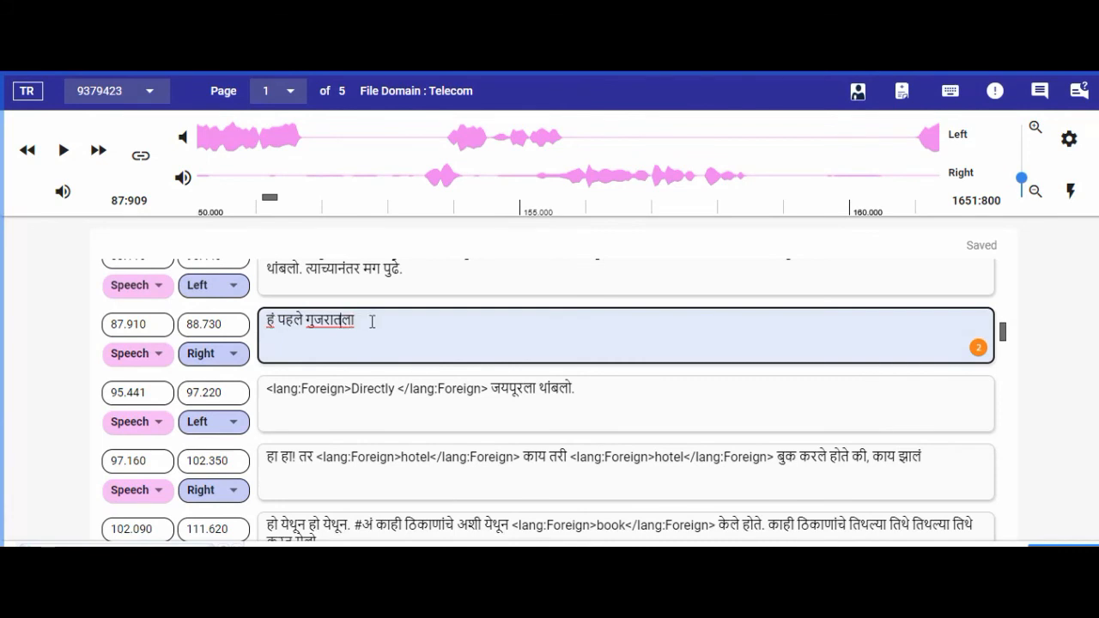
pyautogui.write('1')
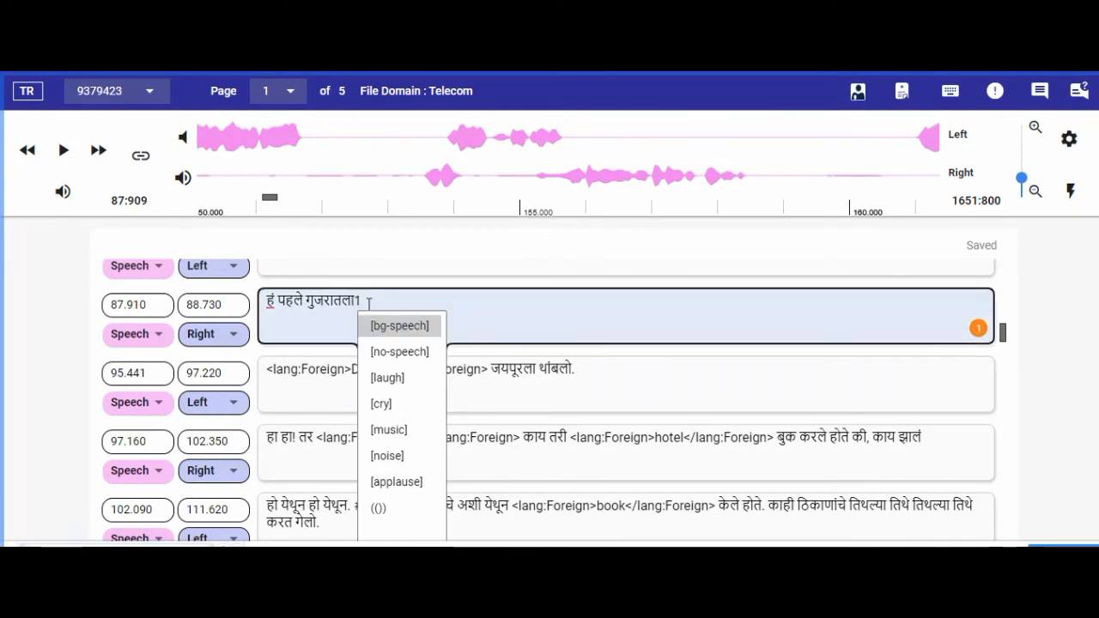
pyautogui.press('BackSpace')
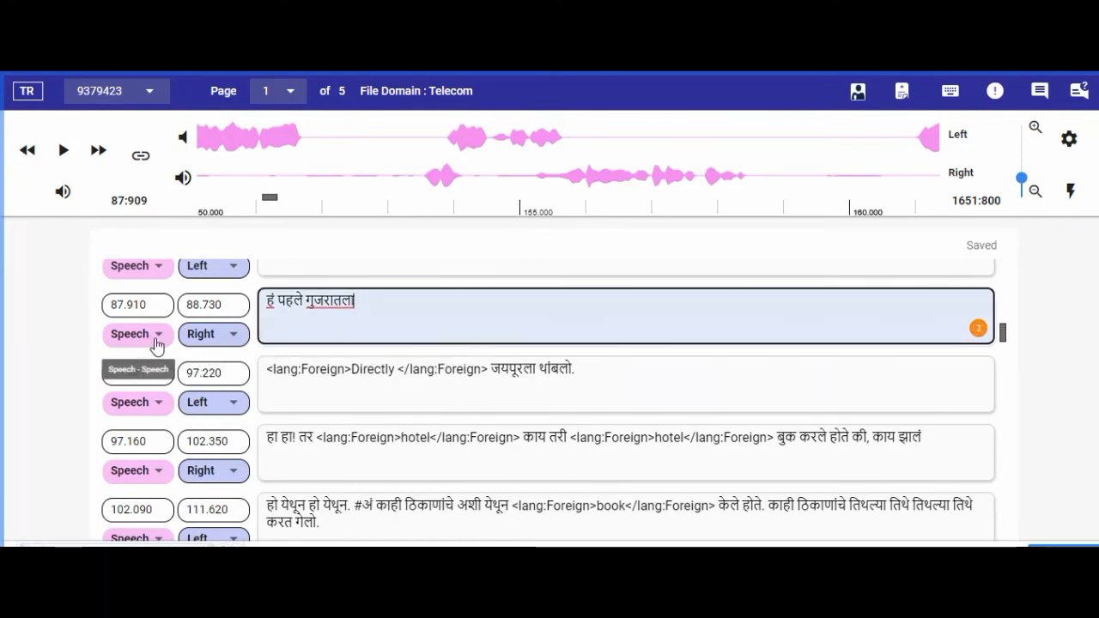
pyautogui.click(156, 346)
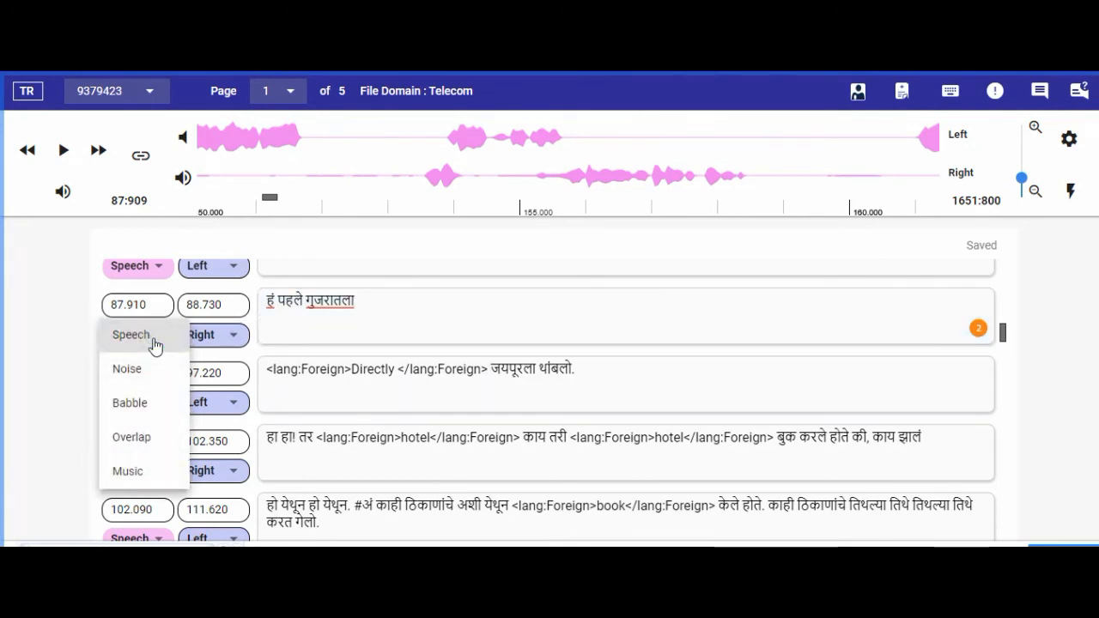
pyautogui.click(266, 335)
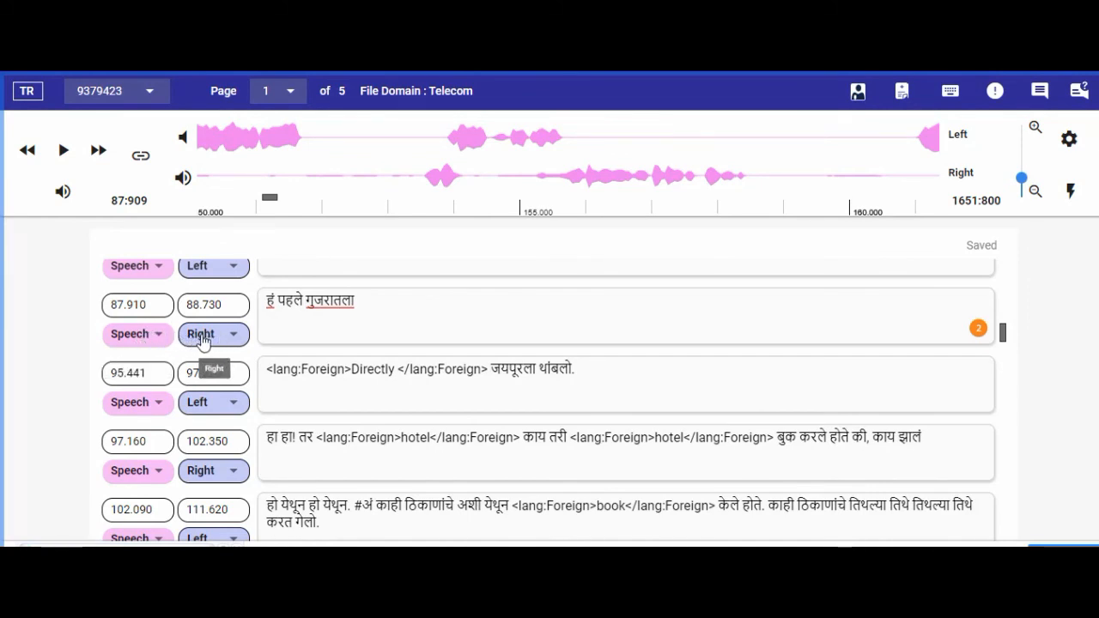
# Set the 87.910 segment's type to Noise and its speaker to NULL
pyautogui.click(134, 340)
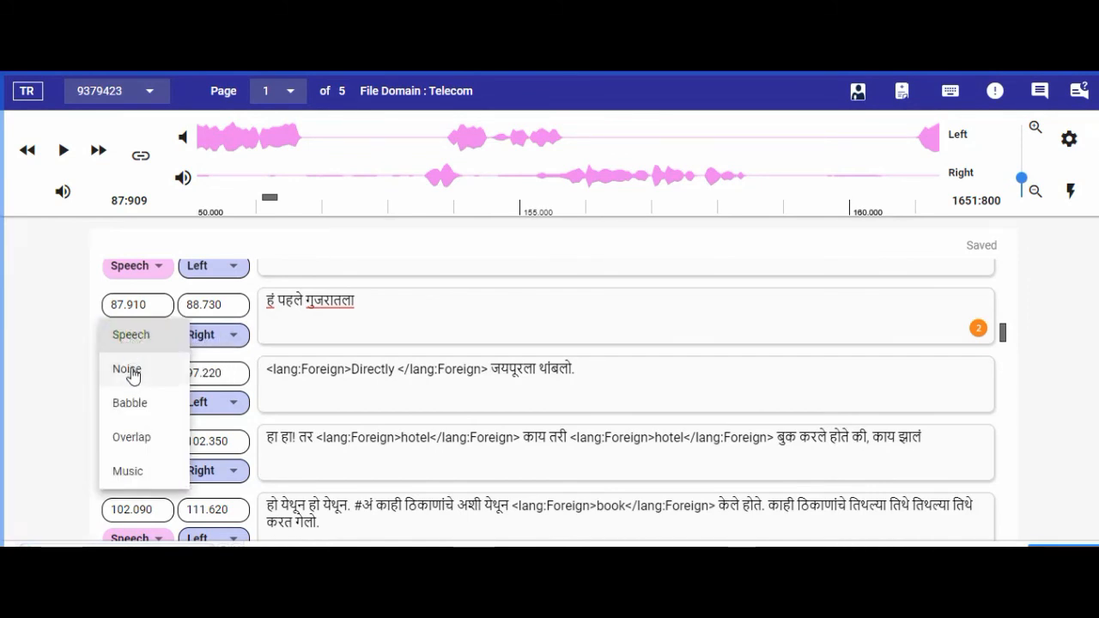
pyautogui.click(131, 371)
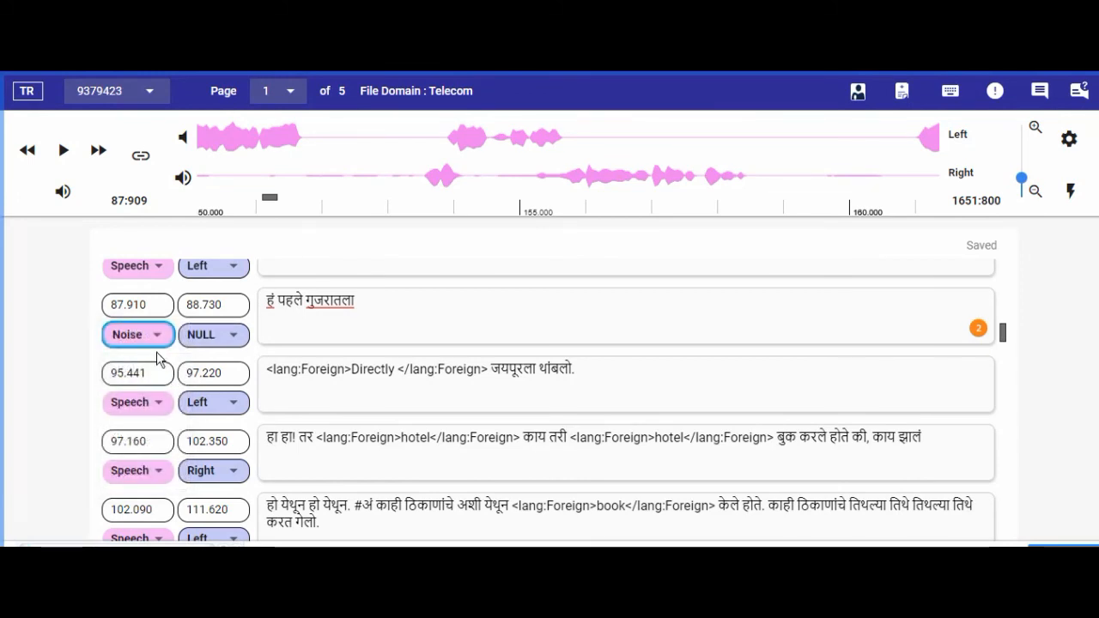
pyautogui.click(224, 344)
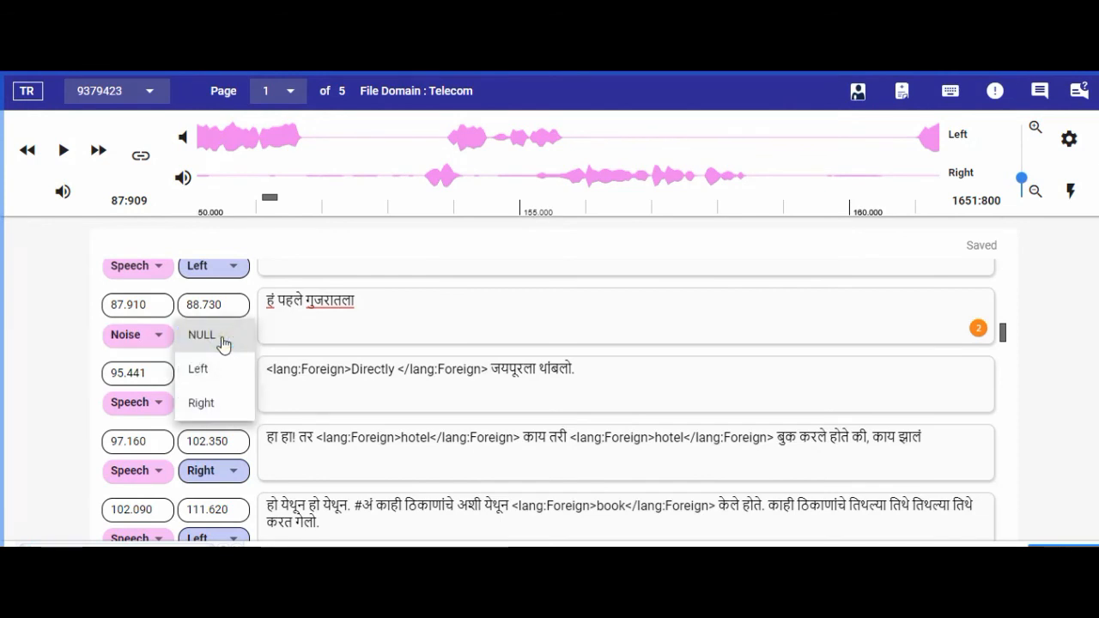
pyautogui.click(206, 411)
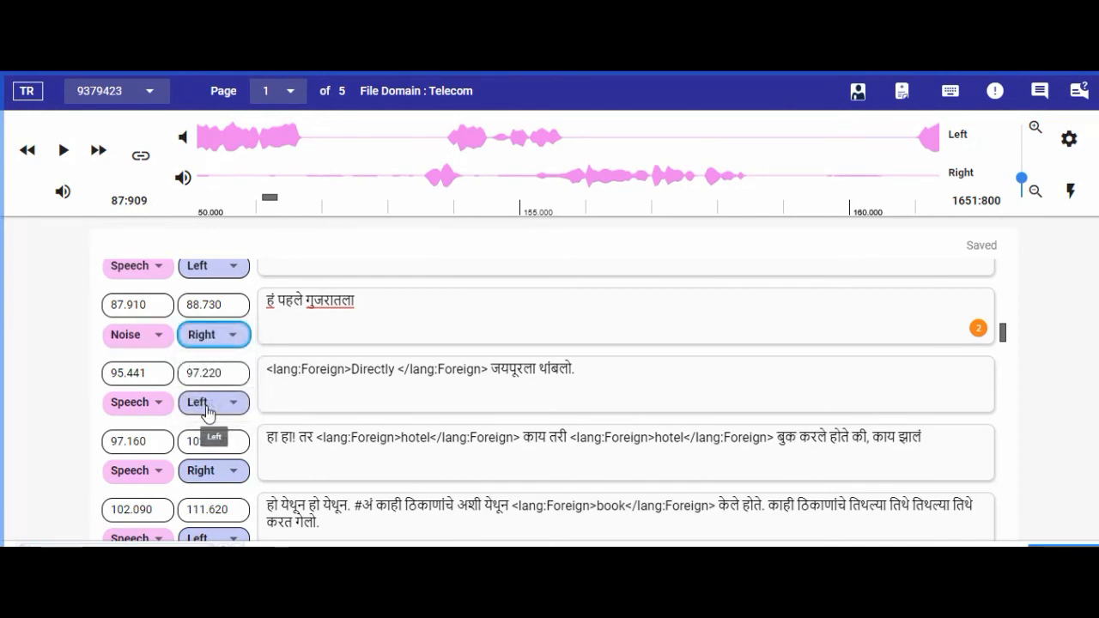
pyautogui.click(215, 335)
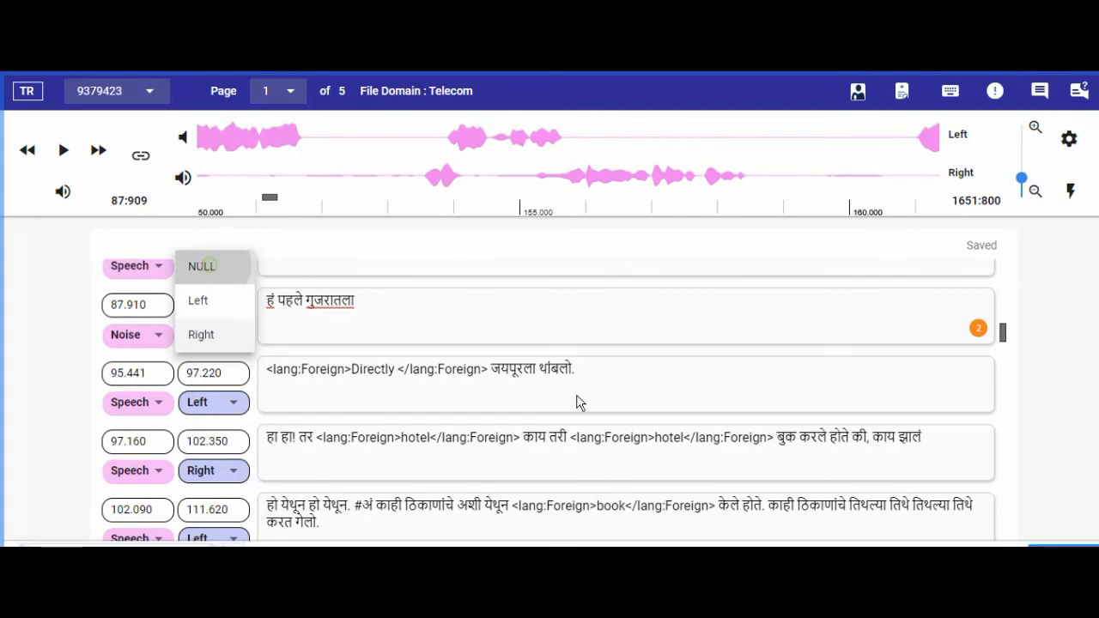
pyautogui.click(206, 267)
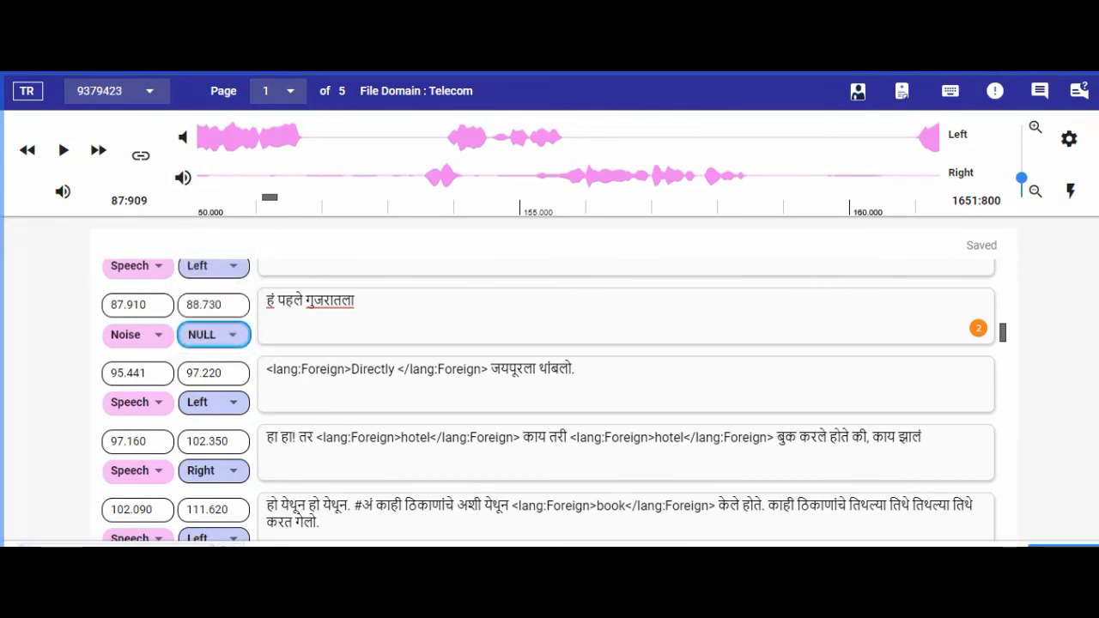
# Check the transcription for errors and read the reported messages about the 87.910 segment before dismissing them
pyautogui.click(1065, 547)
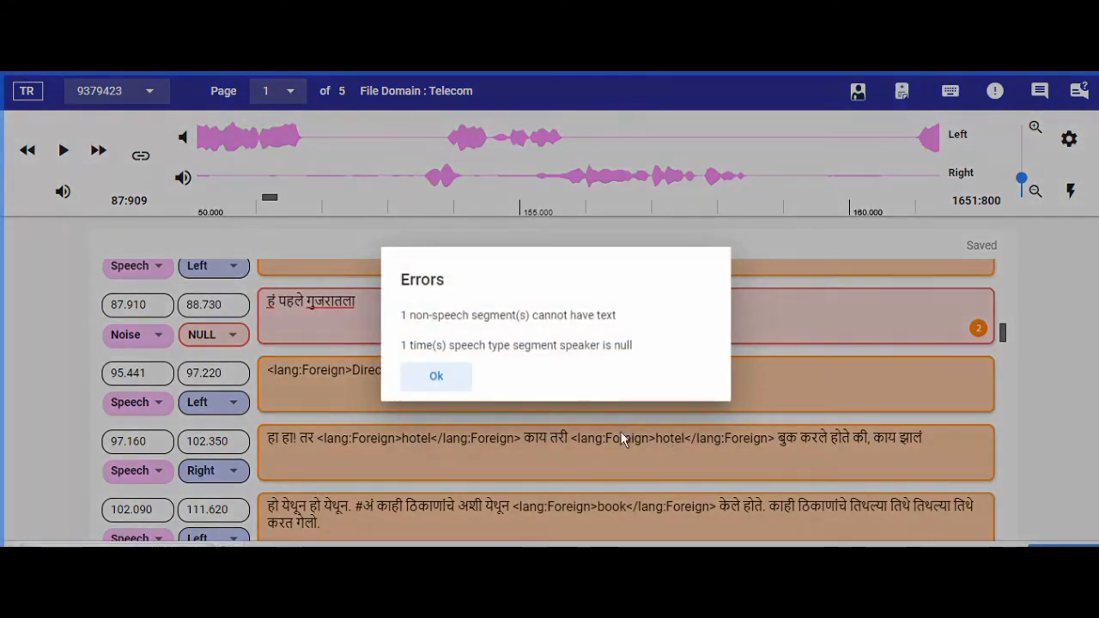
pyautogui.moveTo(408, 316); pyautogui.dragTo(561, 321)
pyautogui.click(510, 325)
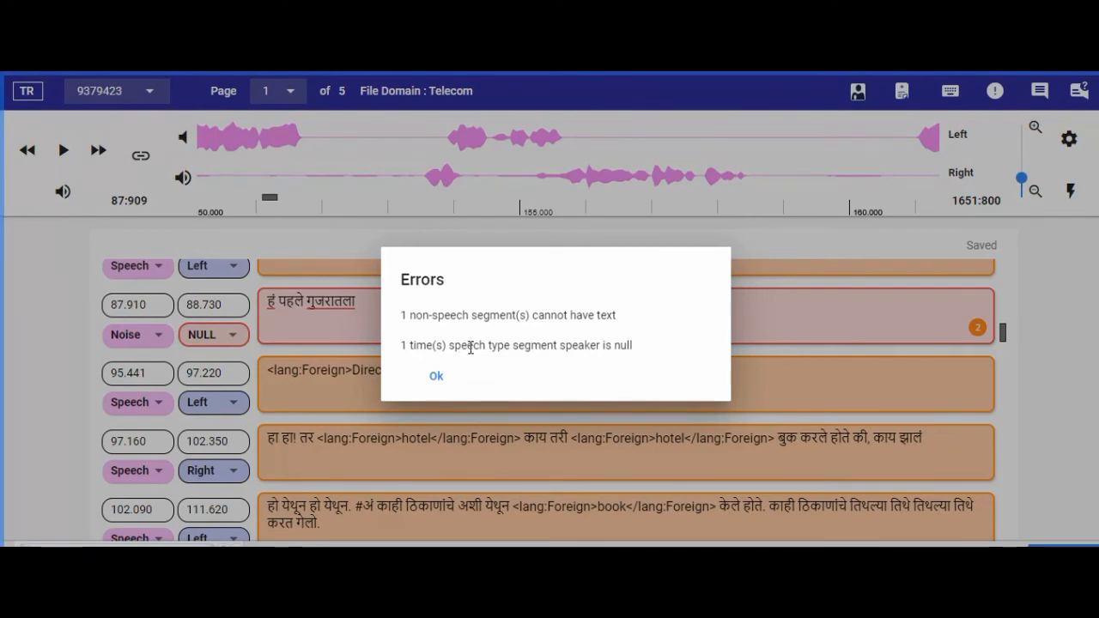
pyautogui.moveTo(541, 345); pyautogui.dragTo(637, 344)
pyautogui.click(642, 346)
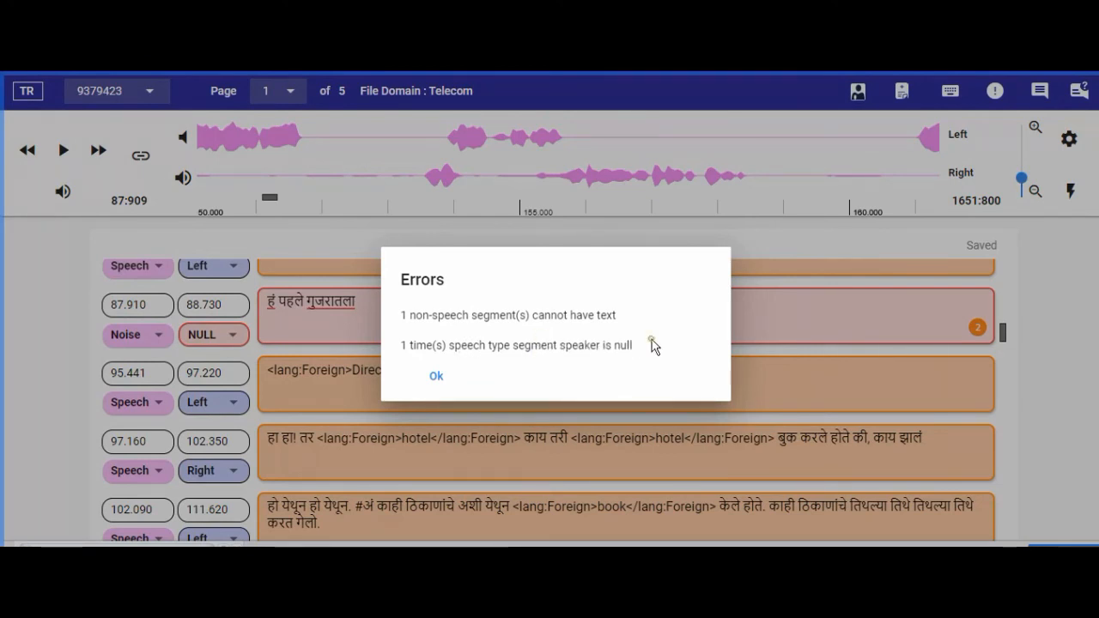
pyautogui.click(434, 376)
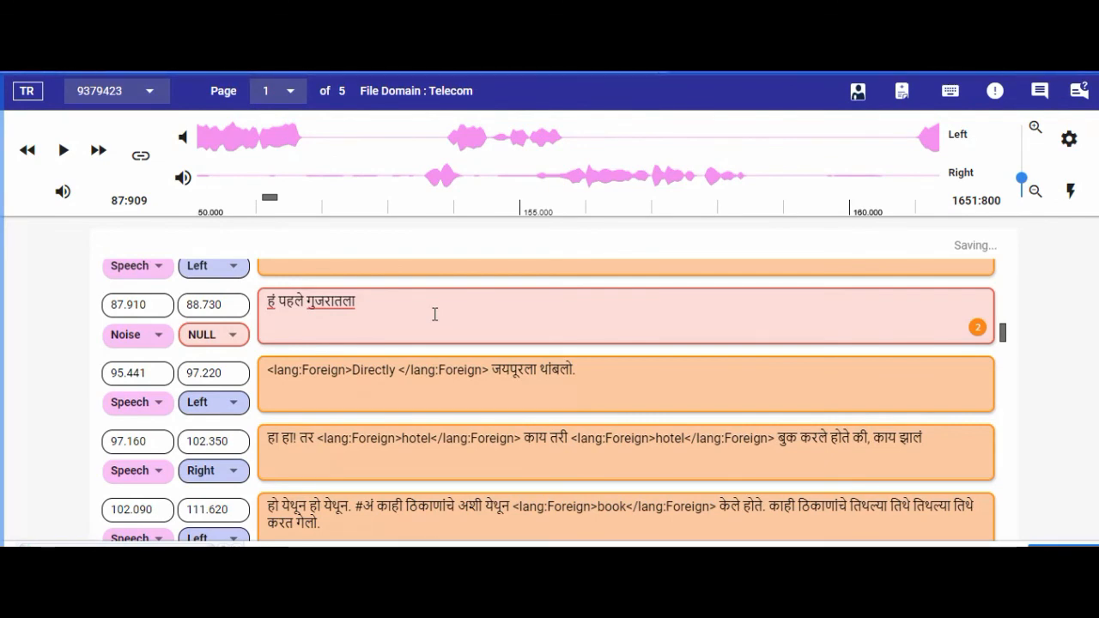
# Set the Noise segment's speaker at 87.910 to Right and recheck the transcription, reading the reported error
pyautogui.scroll(1, 435, 314)
pyautogui.scroll(-2, 435, 314)
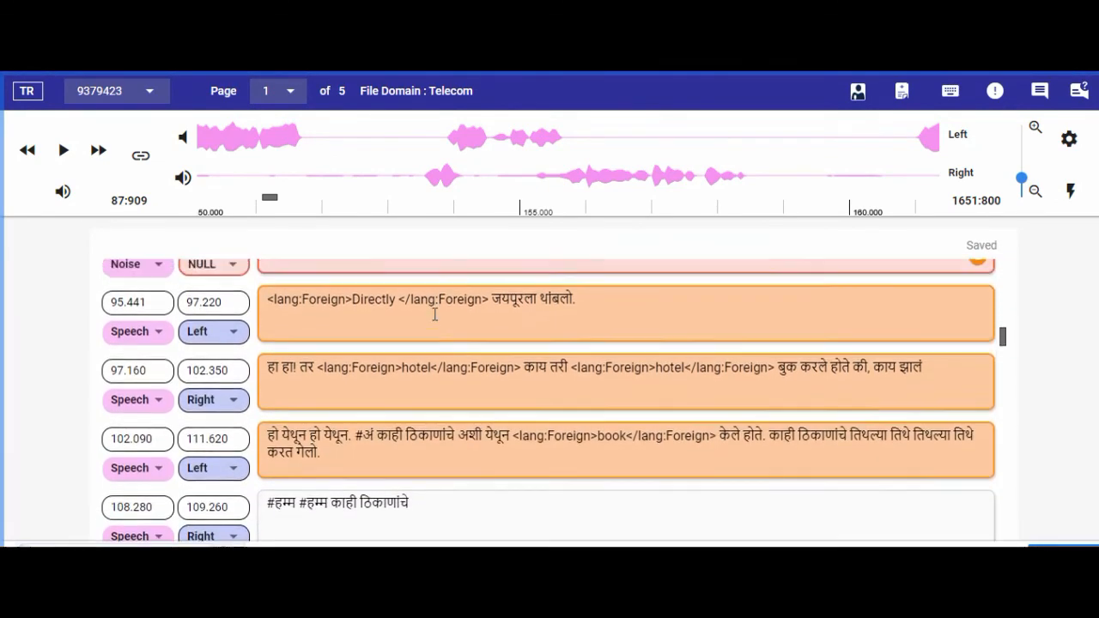
pyautogui.scroll(1, 436, 314)
pyautogui.click(215, 337)
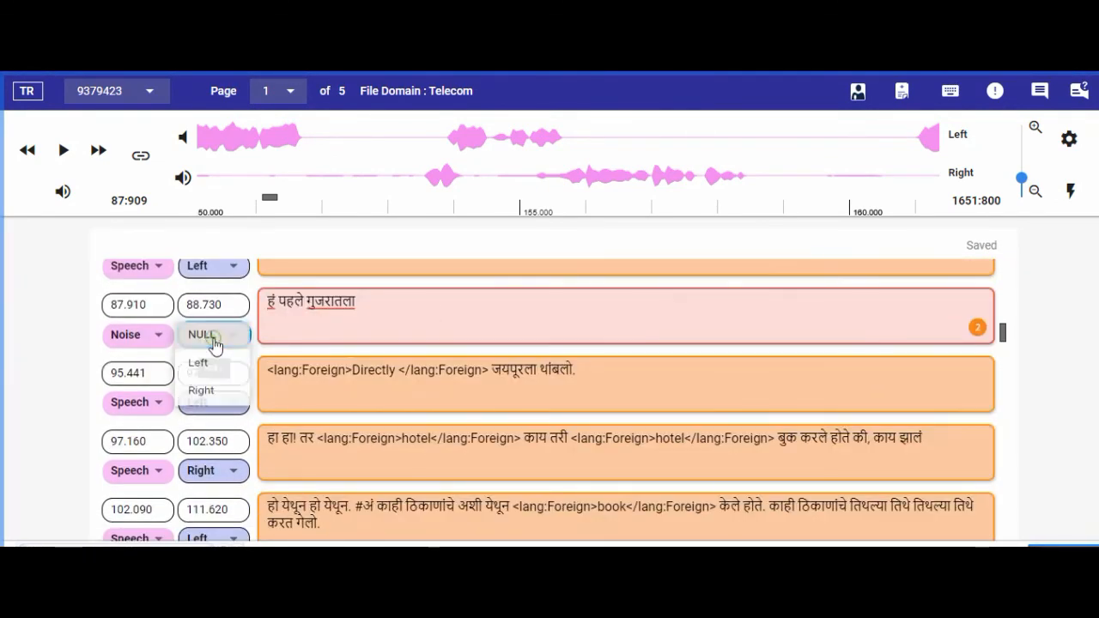
pyautogui.click(201, 404)
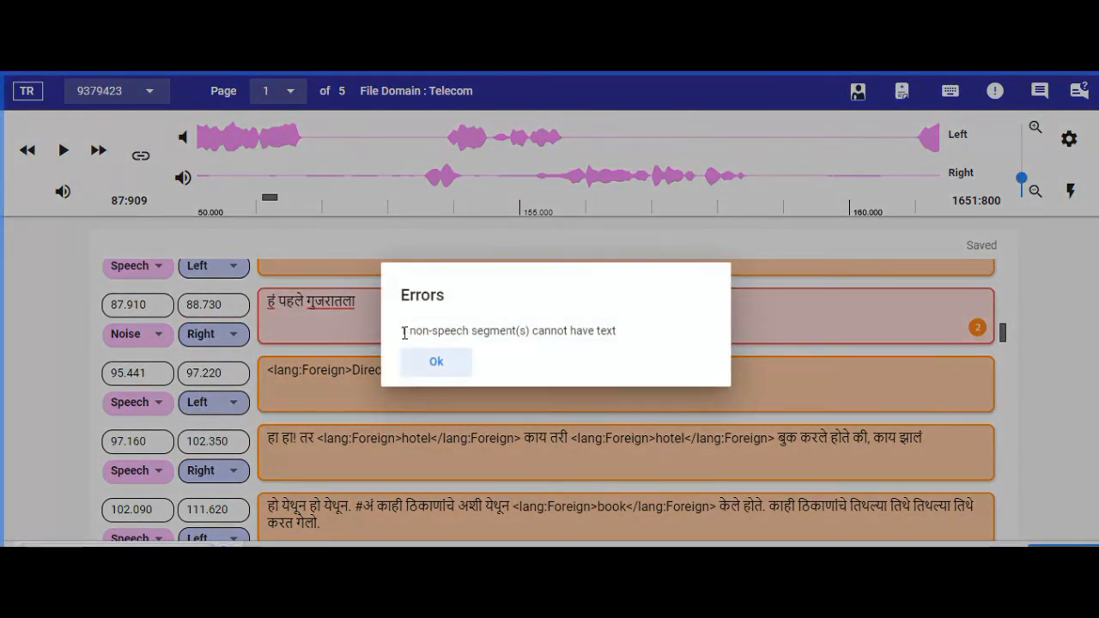
pyautogui.moveTo(404, 333); pyautogui.dragTo(602, 334)
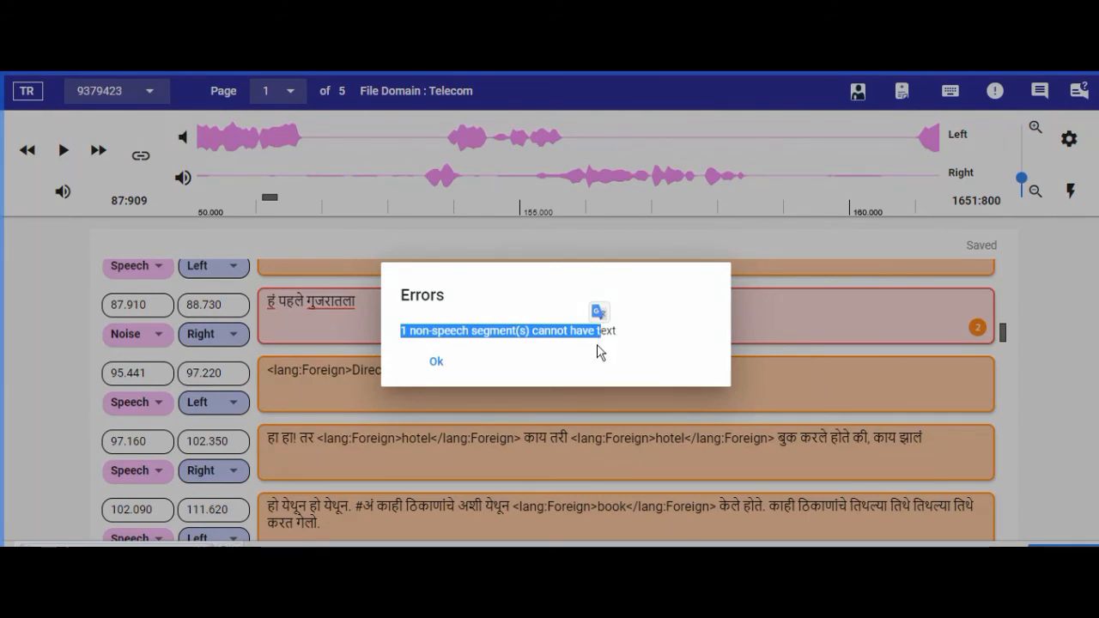
pyautogui.click(599, 352)
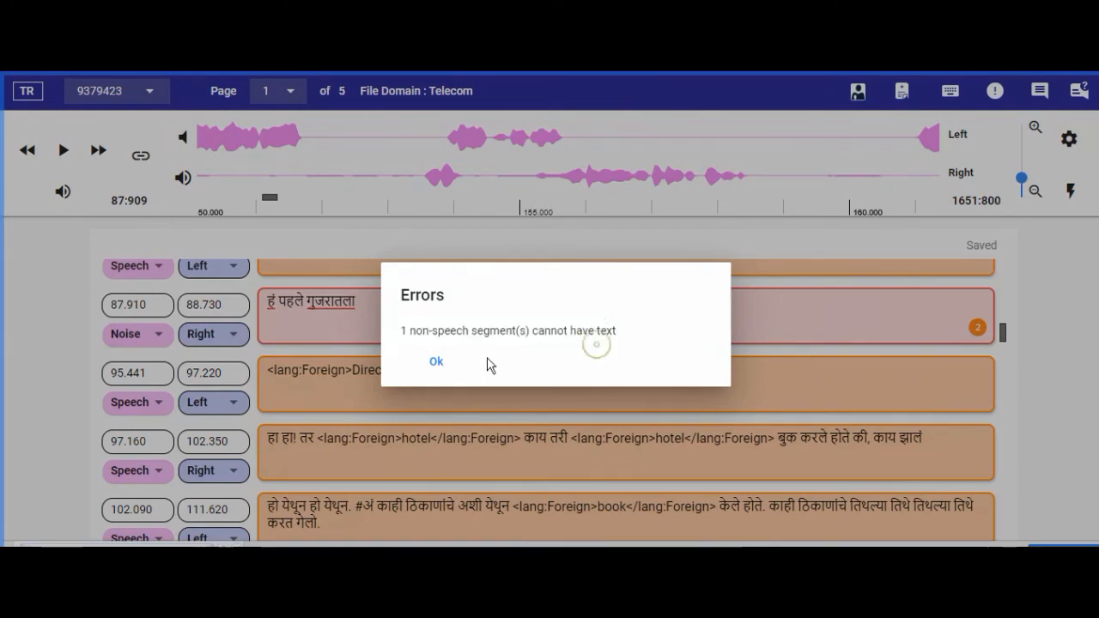
pyautogui.click(435, 361)
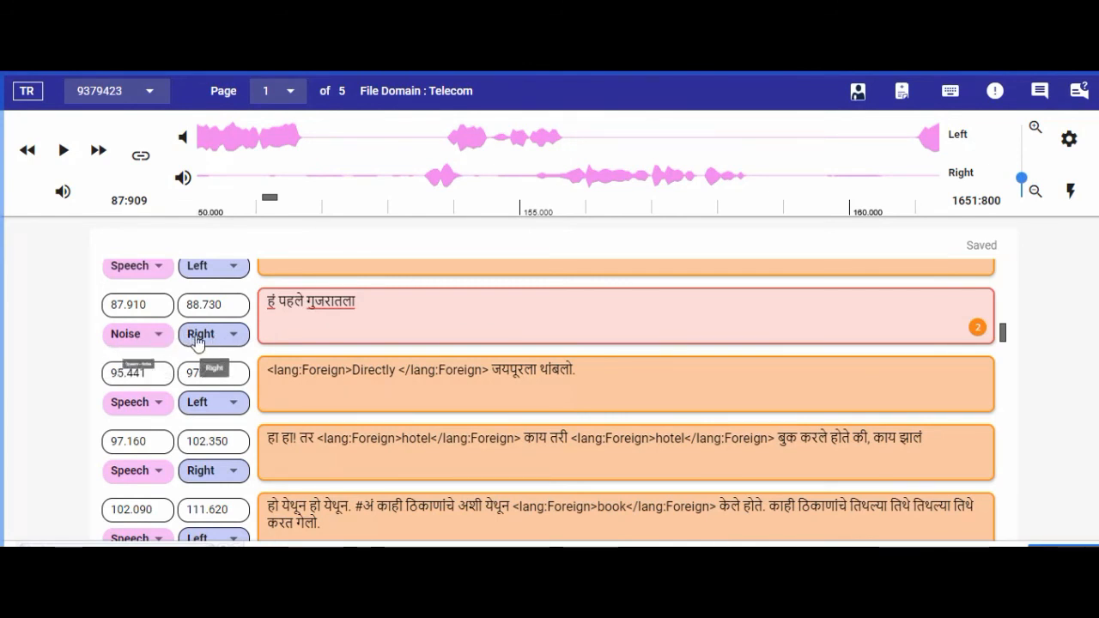
# Delete all the text of the 87.910 Noise segment
pyautogui.click(298, 314)
pyautogui.moveTo(266, 300); pyautogui.dragTo(363, 300)
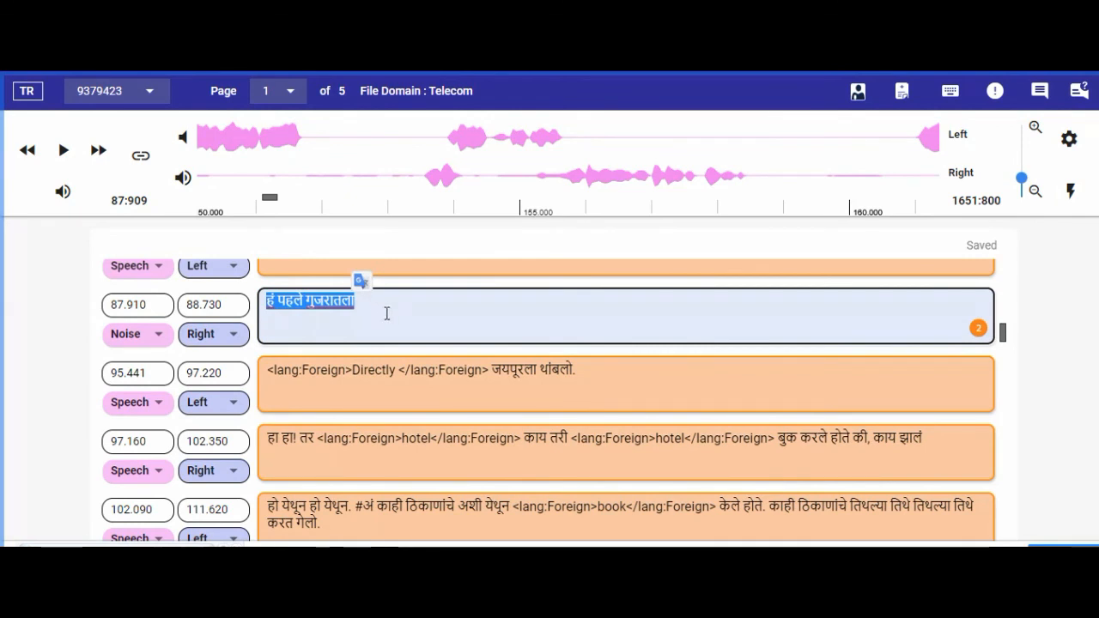
pyautogui.click(381, 311)
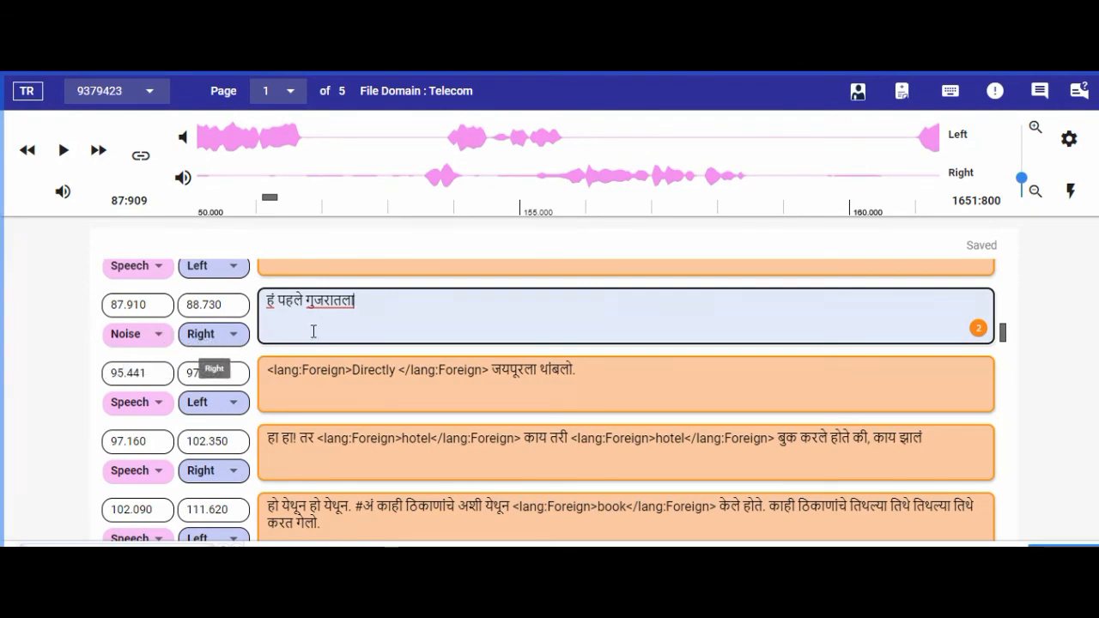
pyautogui.moveTo(391, 308); pyautogui.dragTo(255, 316)
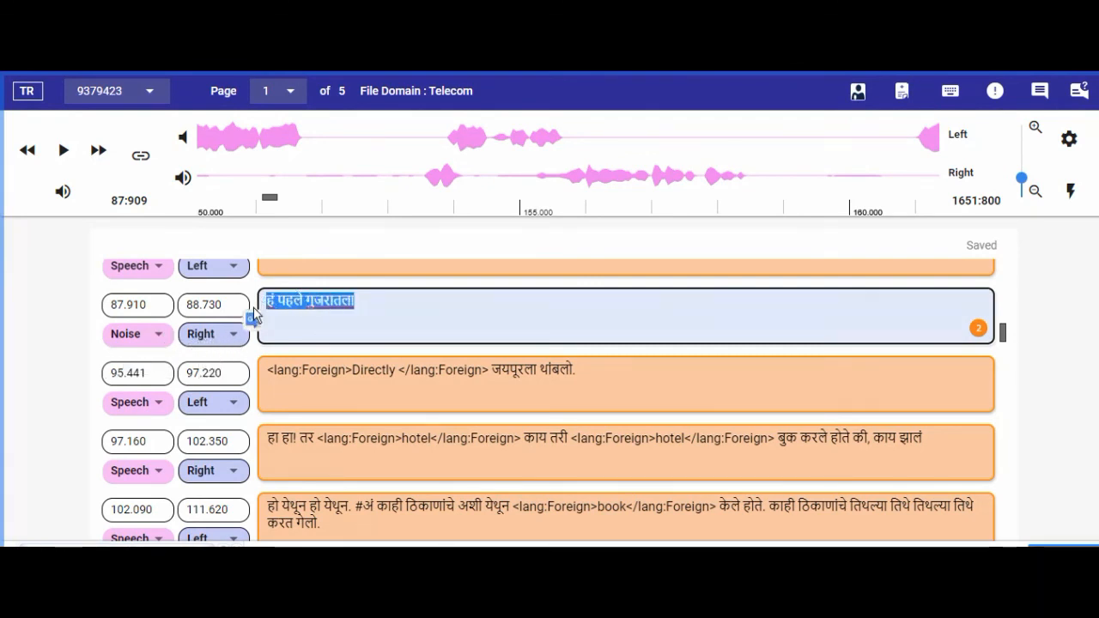
pyautogui.press('BackSpace')
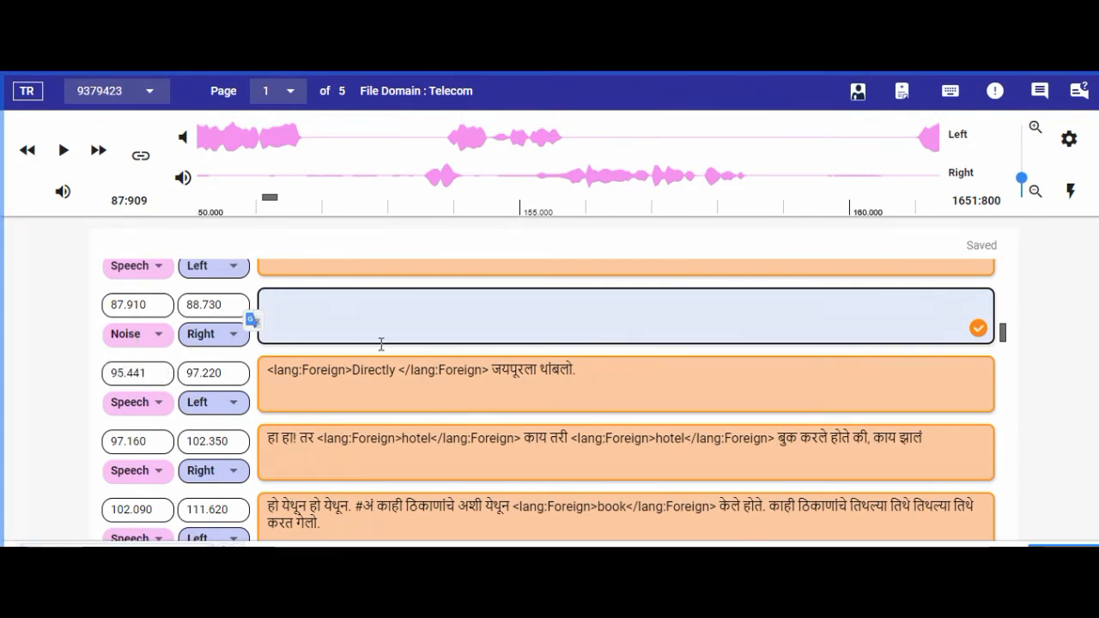
# Set the 87.910 segment's type back to Speech and restore its text "हं पहले गुजरातला"
pyautogui.click(128, 334)
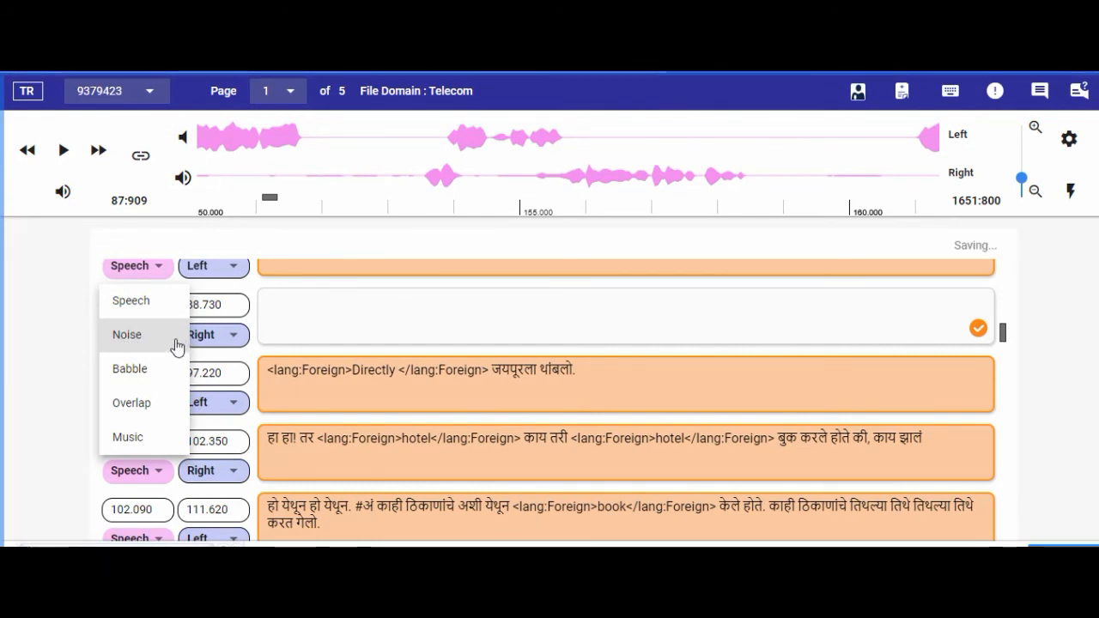
pyautogui.click(156, 338)
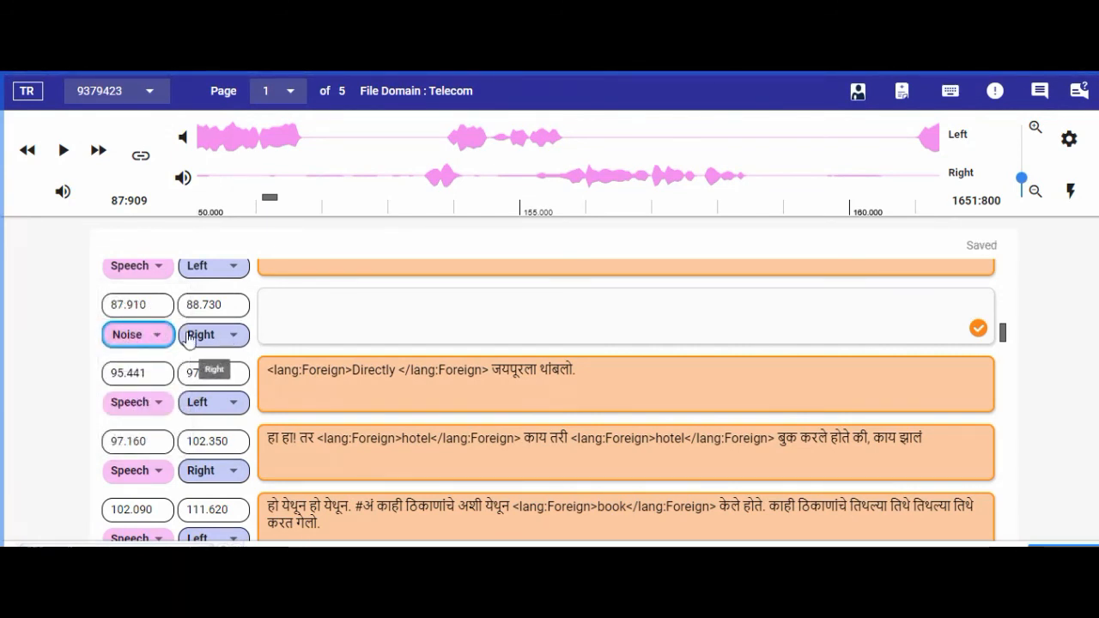
pyautogui.click(157, 337)
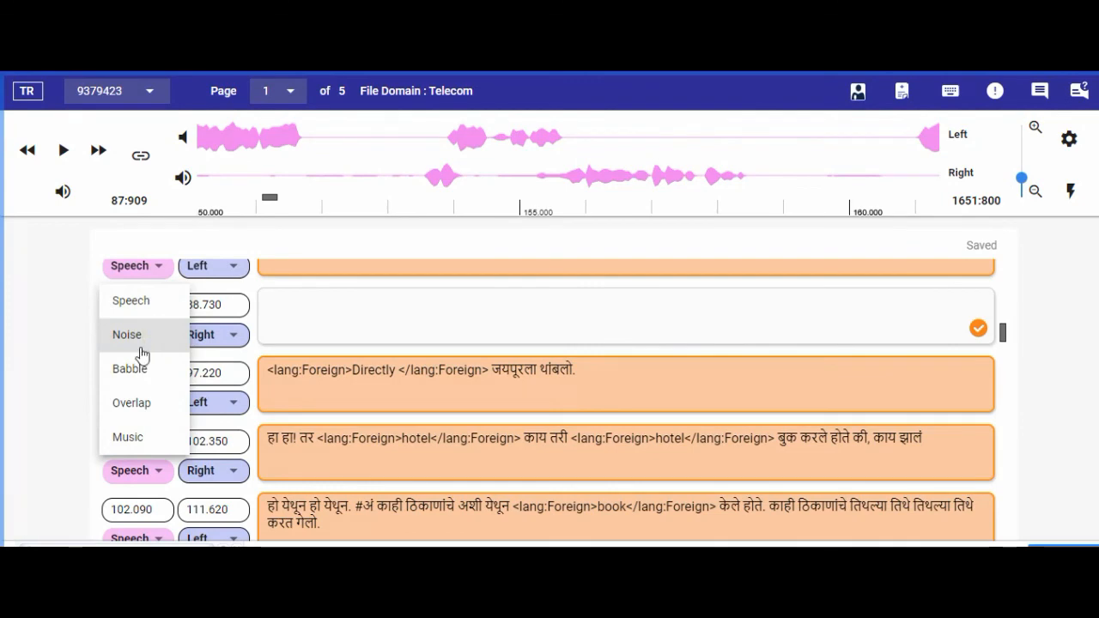
pyautogui.click(135, 297)
pyautogui.click(332, 312)
pyautogui.write('हं पहले गुजरातला')
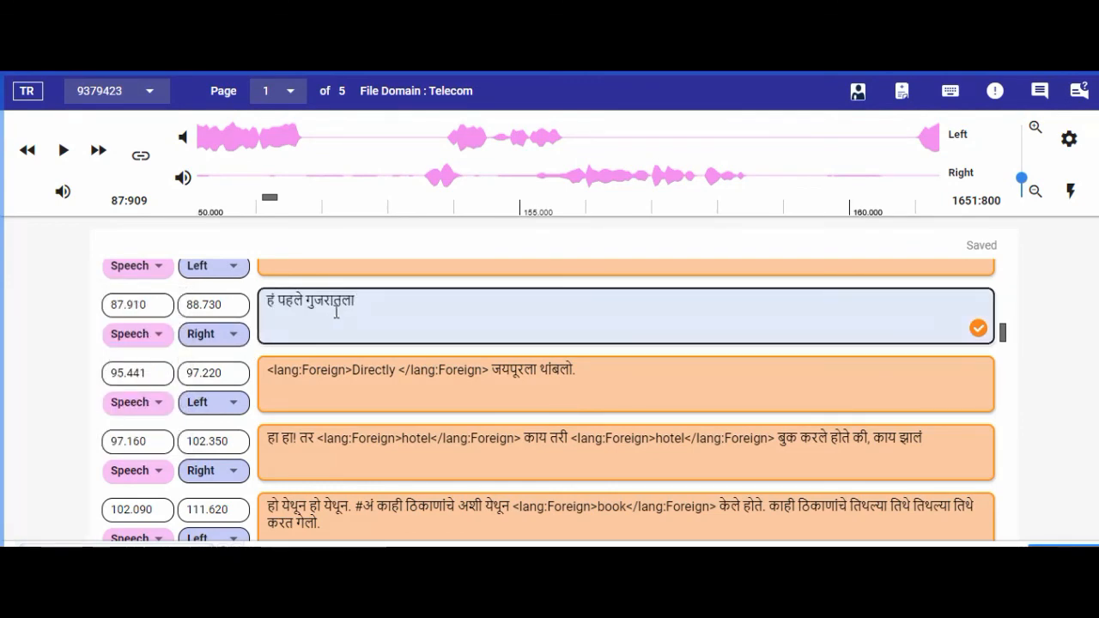
# Copy the text of the 108.280 segment and delete it from the segment
pyautogui.scroll(-4, 330, 314)
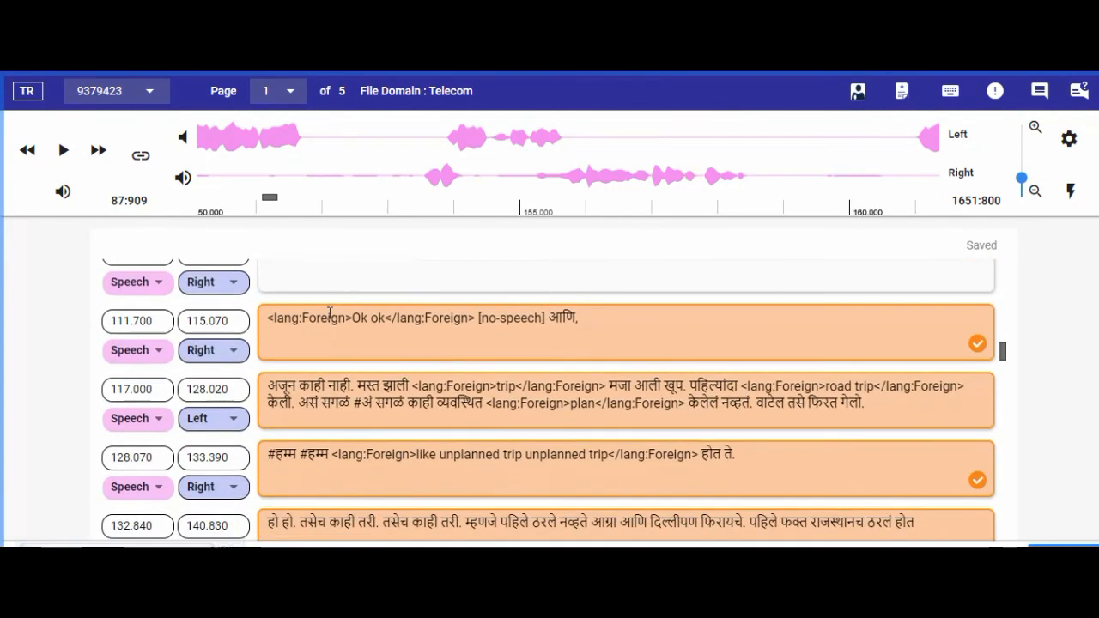
pyautogui.scroll(1, 330, 314)
pyautogui.click(445, 324)
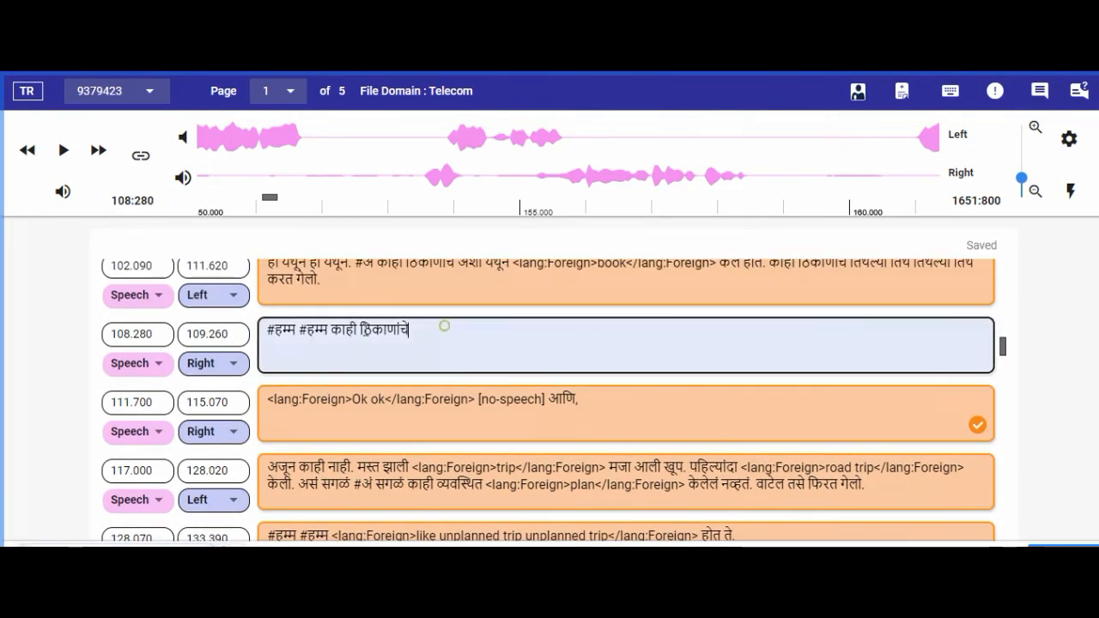
pyautogui.moveTo(445, 324); pyautogui.dragTo(259, 335)
pyautogui.hotkey('ctrl', 'c')
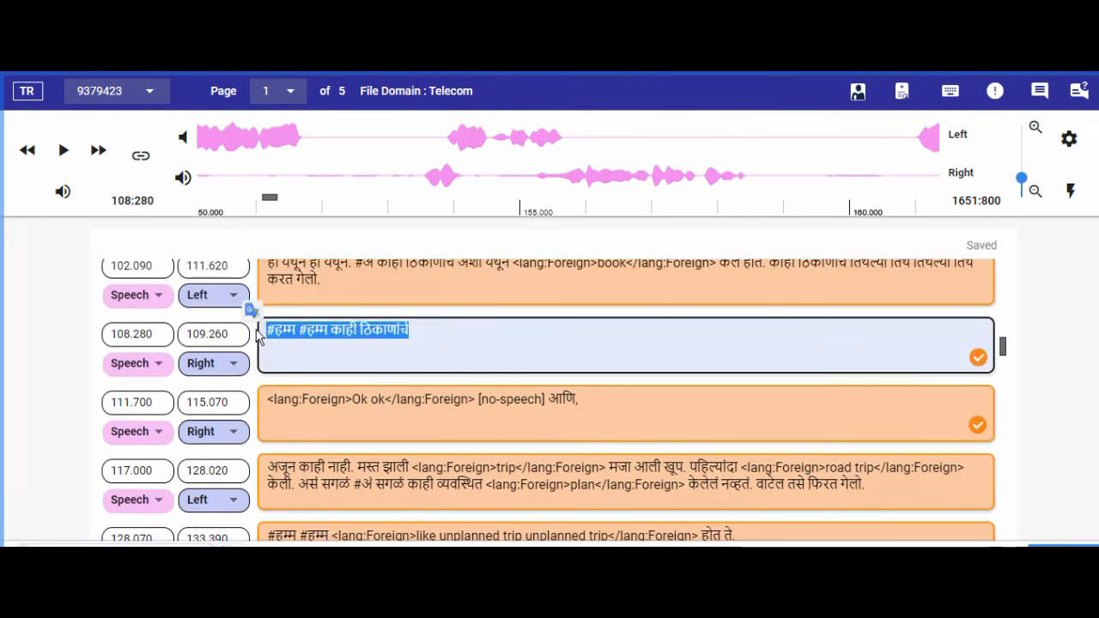
pyautogui.press('BackSpace')
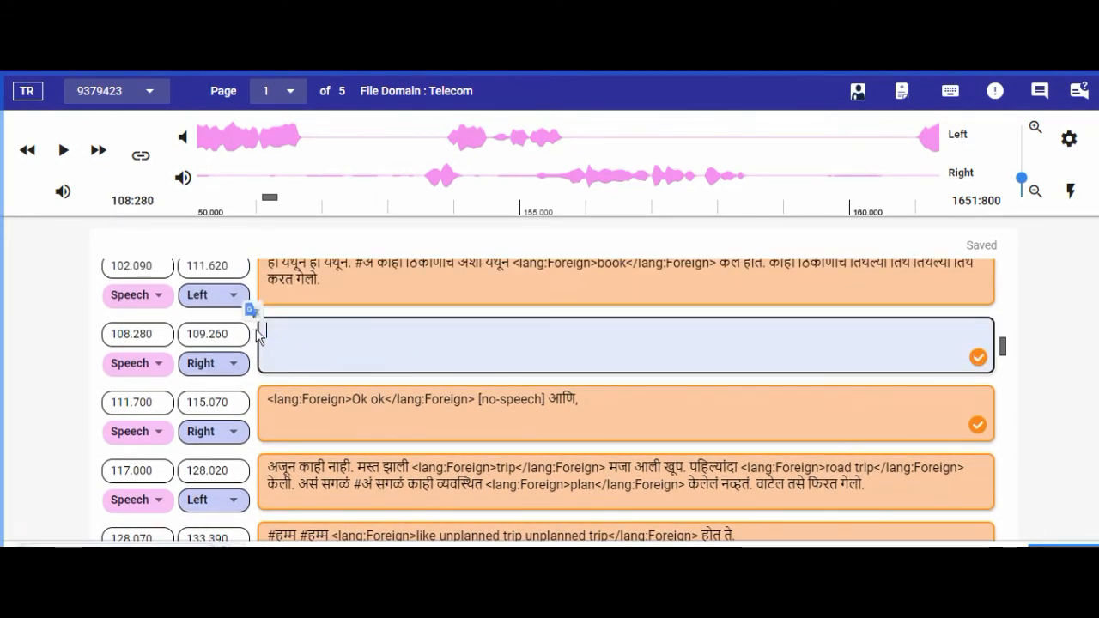
# Play the 108.280 segment's audio and insert the unintelligible tag (()) as its text
pyautogui.click(60, 151)
pyautogui.click(61, 151)
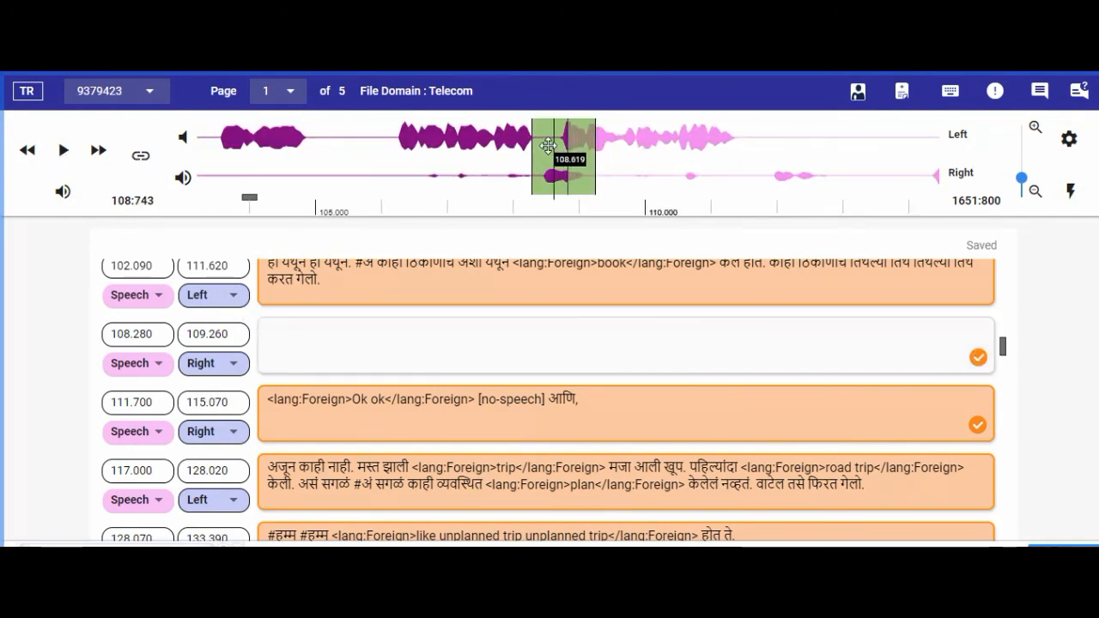
pyautogui.click(310, 337)
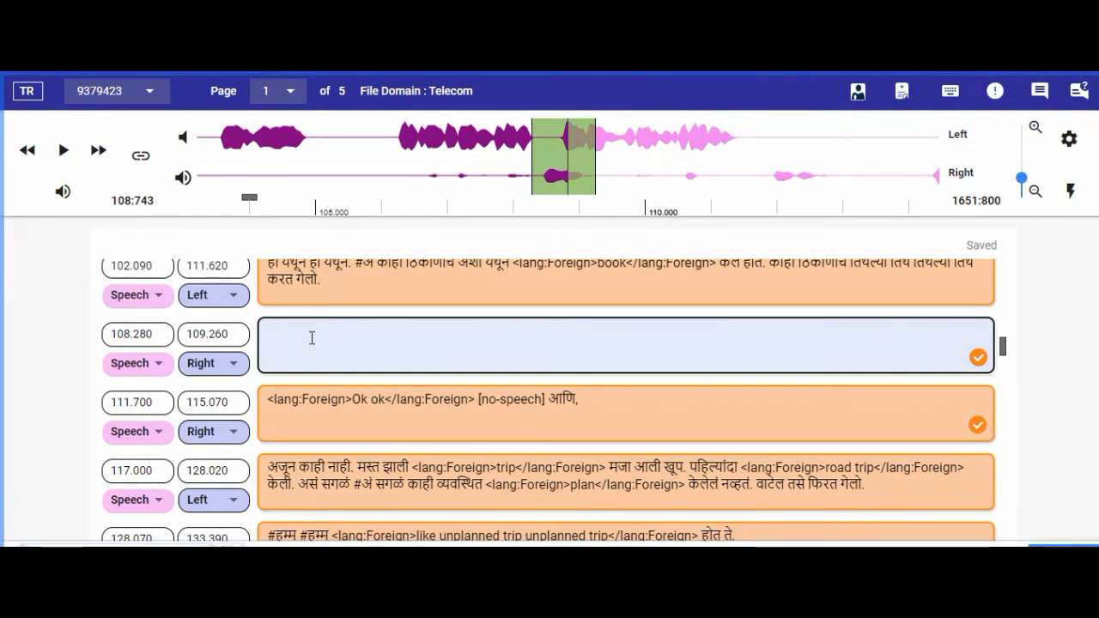
pyautogui.write('1')
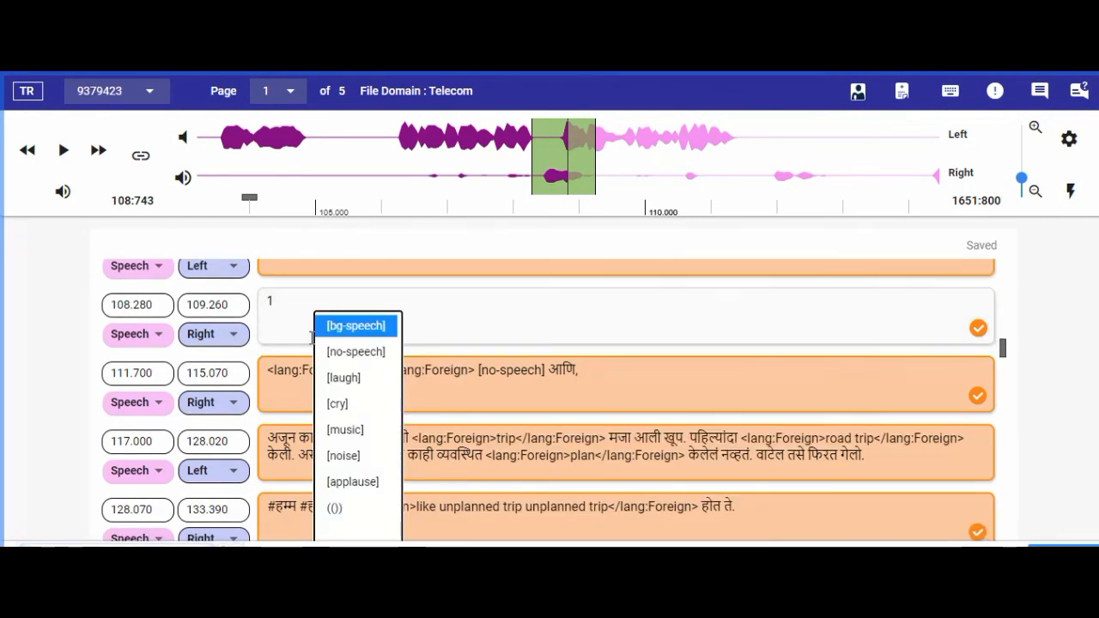
pyautogui.click(338, 509)
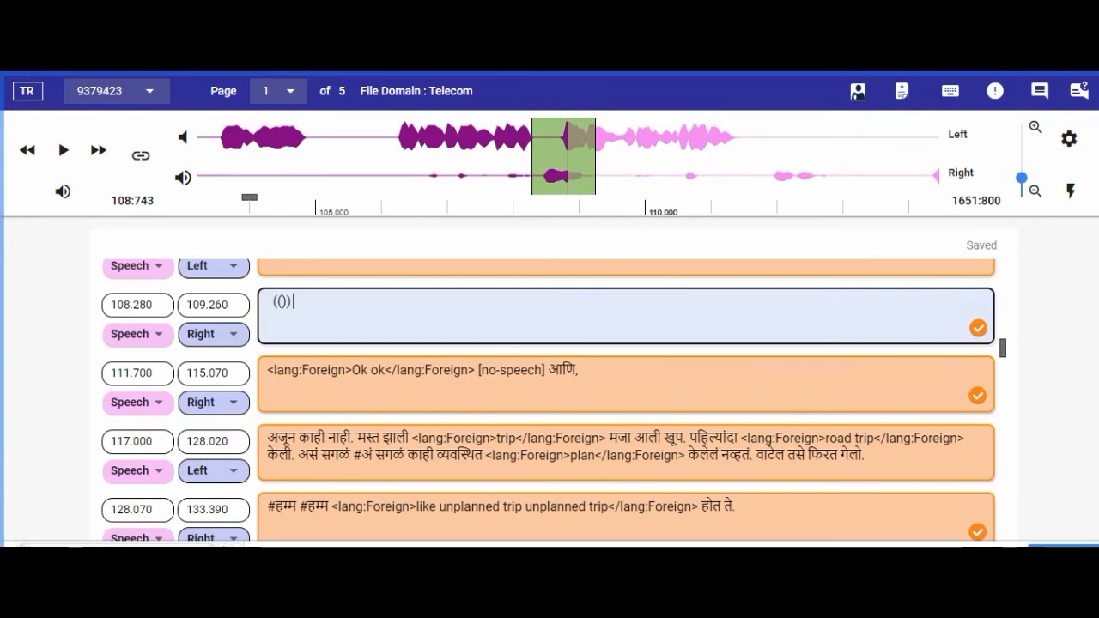
# Check the transcription for errors, dismiss the message and add a period after the (()) tag in the 108.280 segment
pyautogui.click(1063, 546)
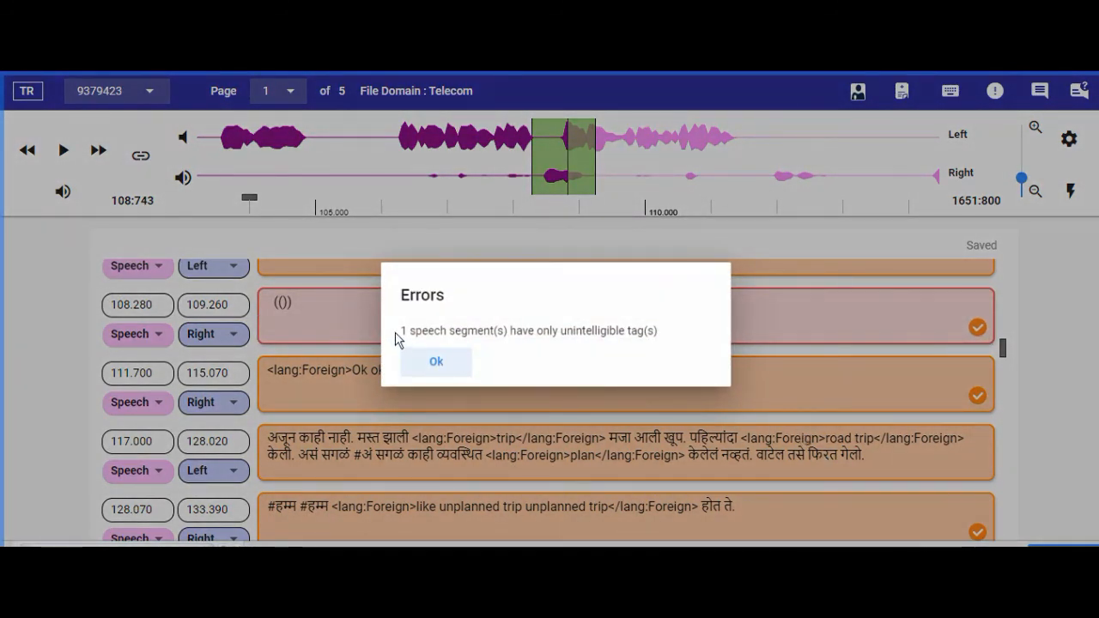
pyautogui.moveTo(404, 334); pyautogui.dragTo(661, 341)
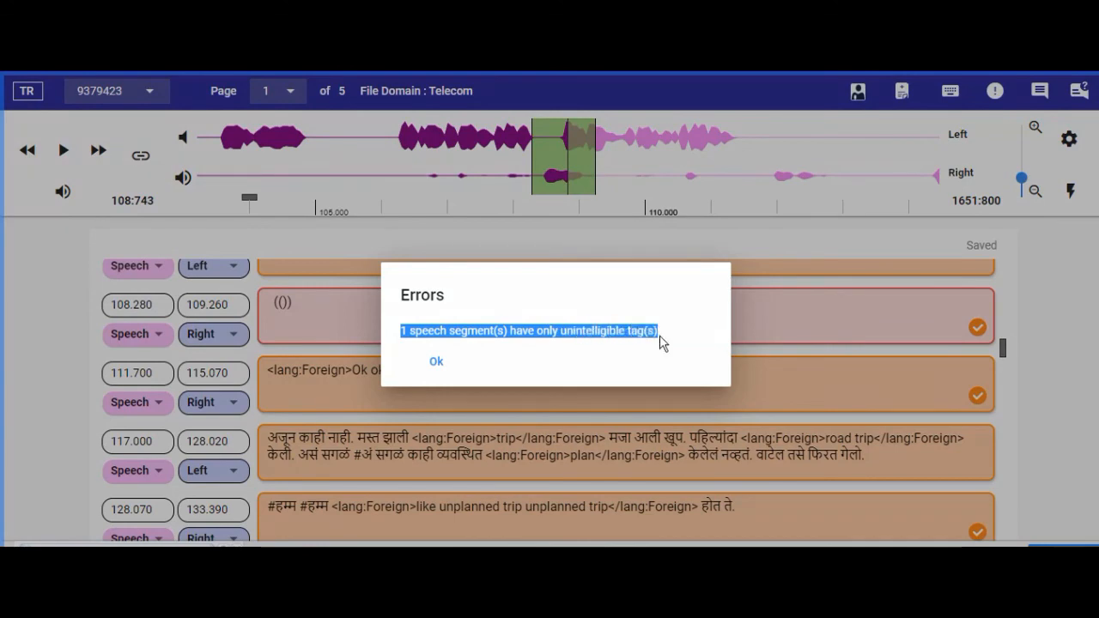
pyautogui.click(442, 364)
pyautogui.click(295, 305)
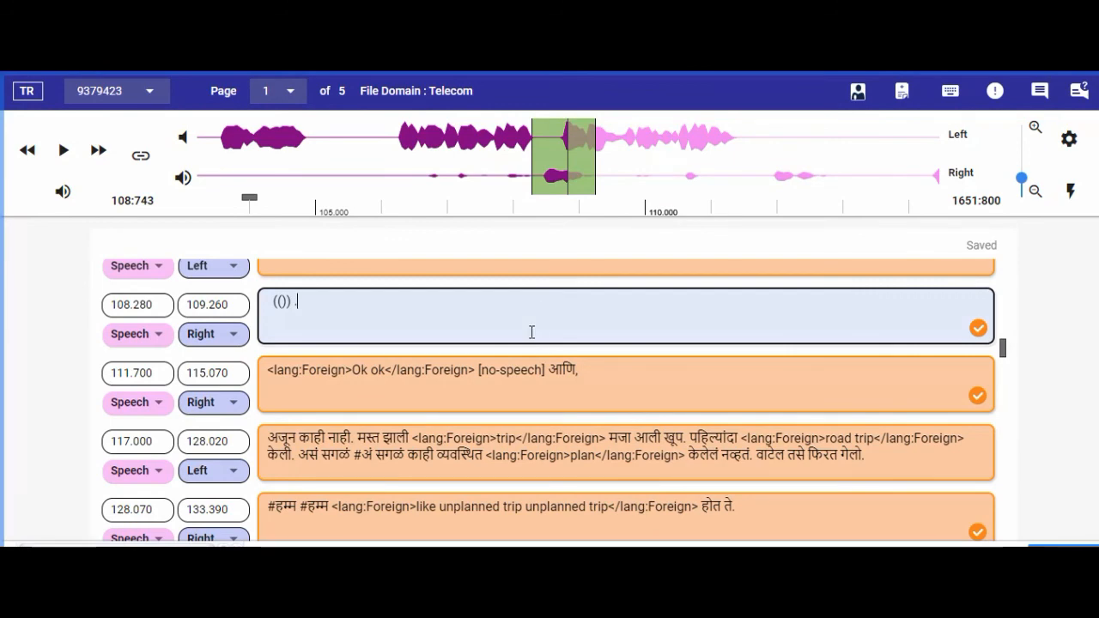
# Check the transcription for errors, read the error message about sending the file and dismiss it
pyautogui.click(1052, 545)
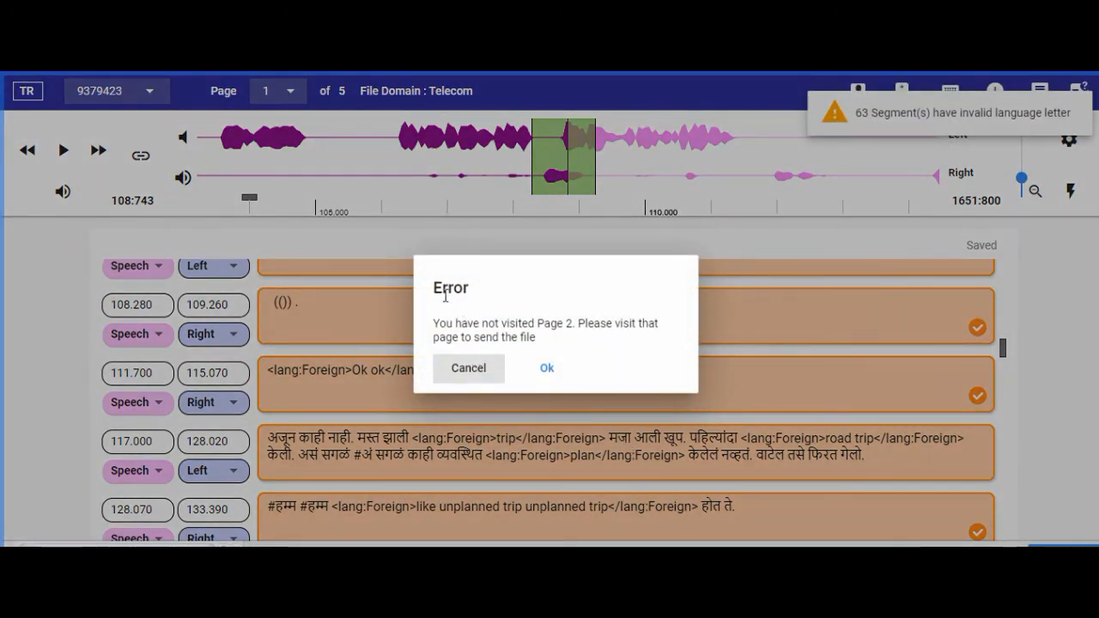
pyautogui.moveTo(445, 323); pyautogui.dragTo(625, 324)
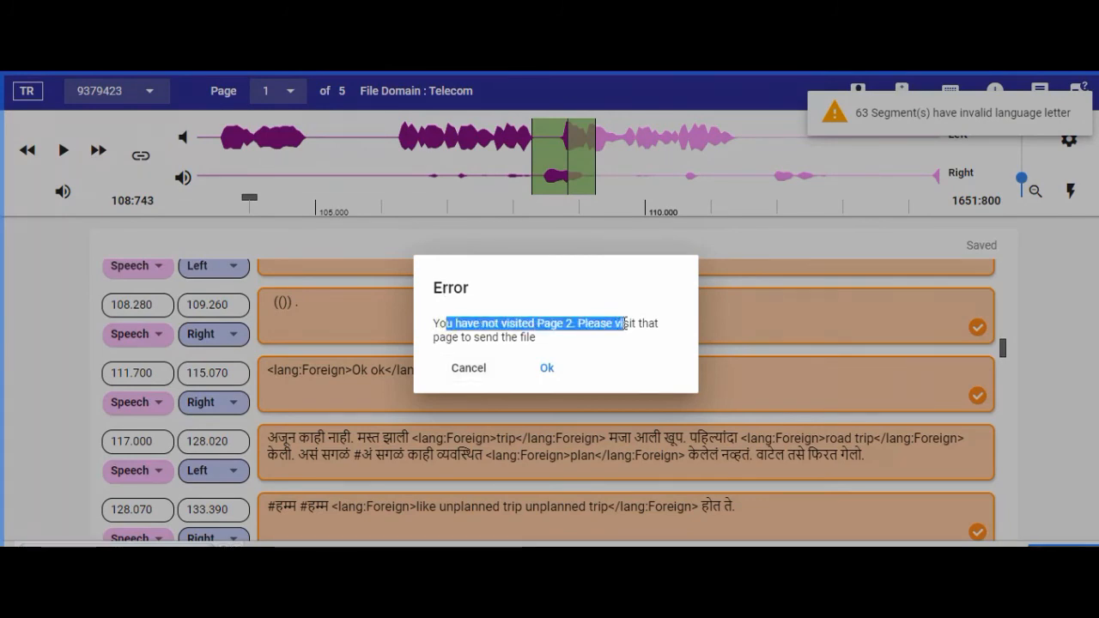
pyautogui.click(468, 369)
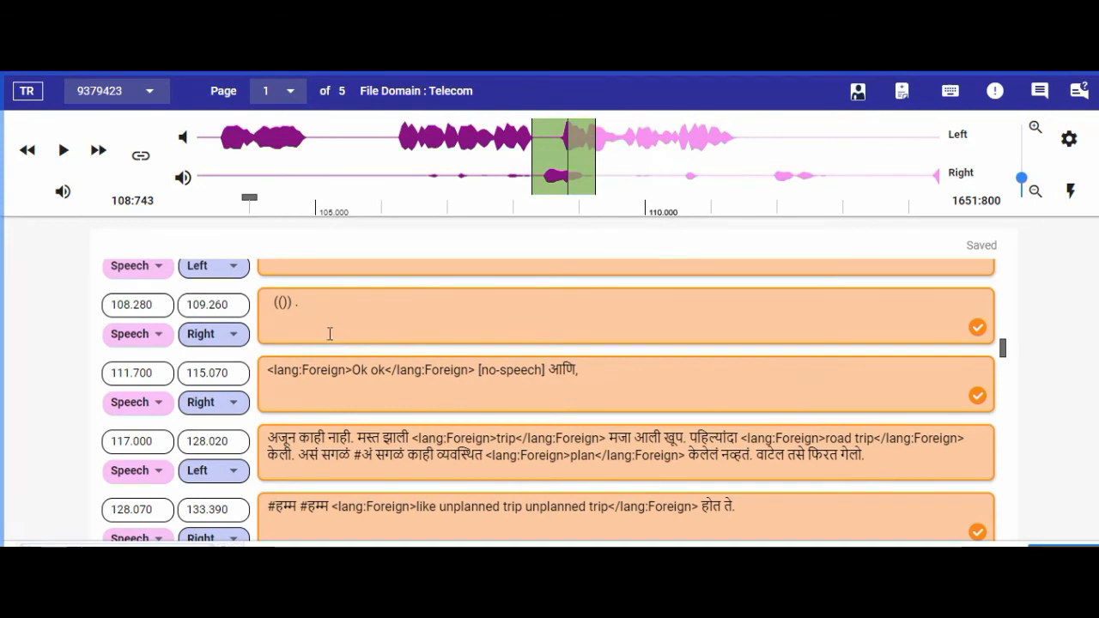
# Replace the (()) tag and period in the 108.280 segment with the copied text "#हम्म #हम्म काही ठिकाणांचे"
pyautogui.click(292, 309)
pyautogui.moveTo(304, 306); pyautogui.dragTo(261, 305)
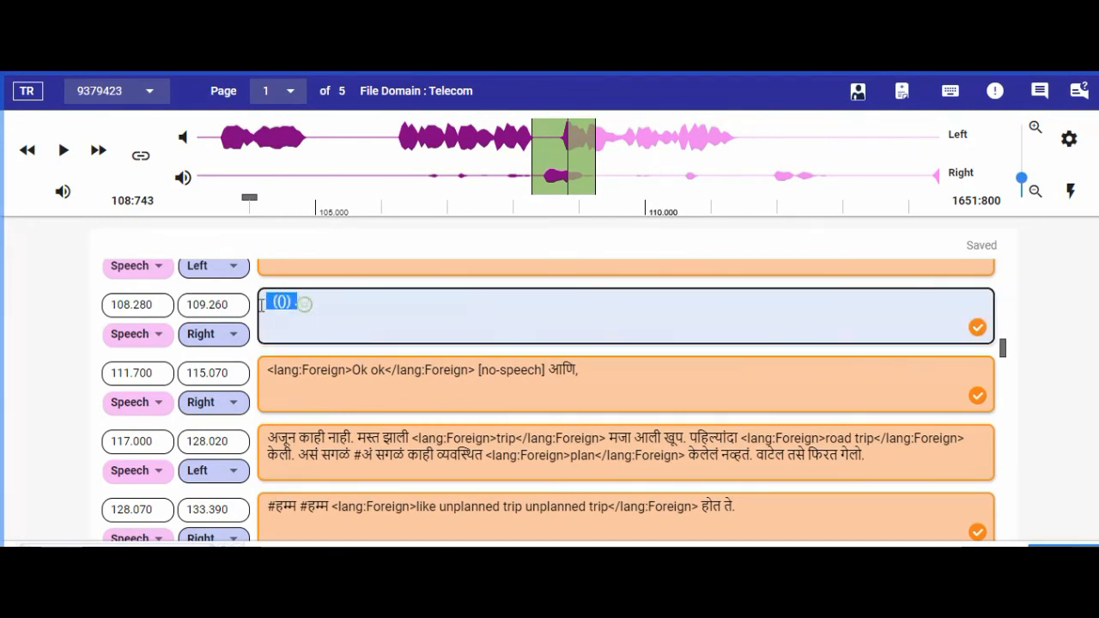
pyautogui.hotkey('ctrl', 'v')
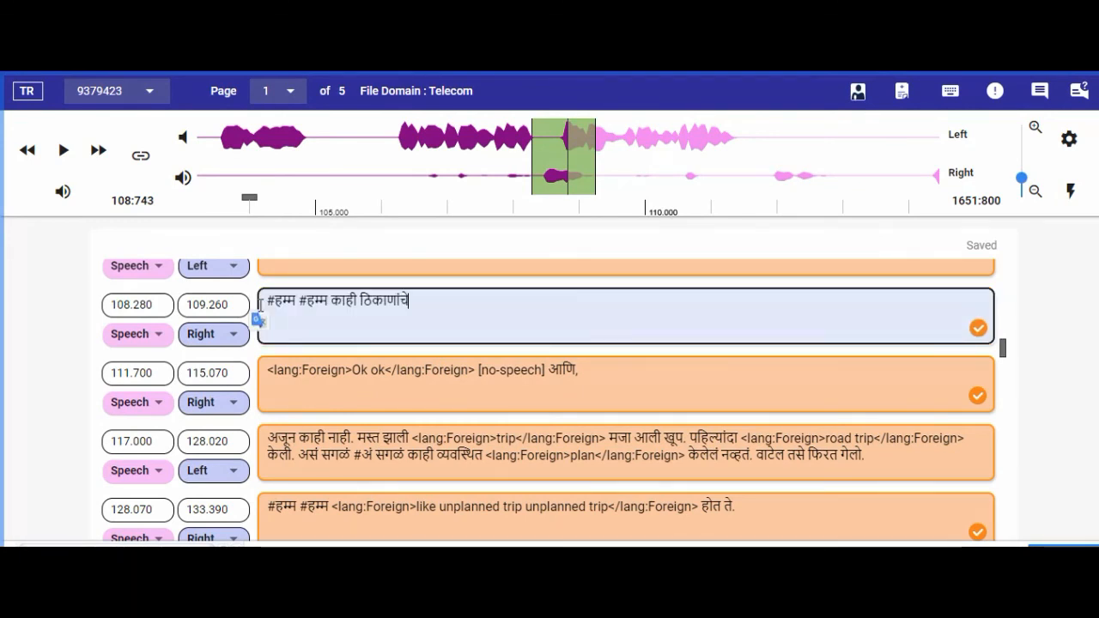
# Select the 95.441 segment with the foreign word "Directly" and play its audio
pyautogui.scroll(2, 294, 318)
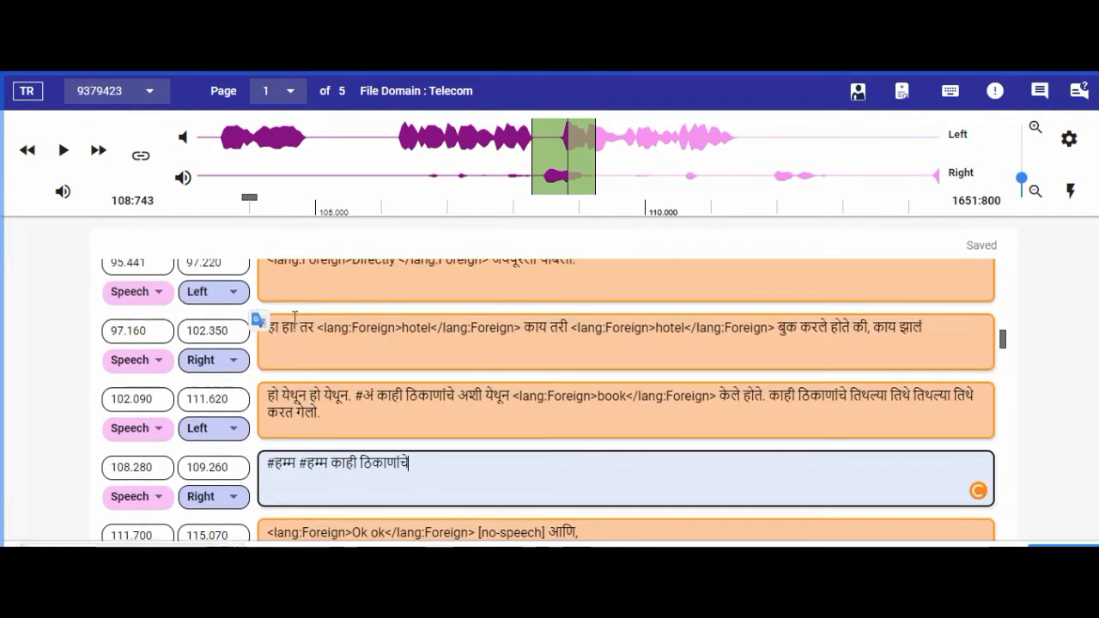
pyautogui.scroll(2, 295, 318)
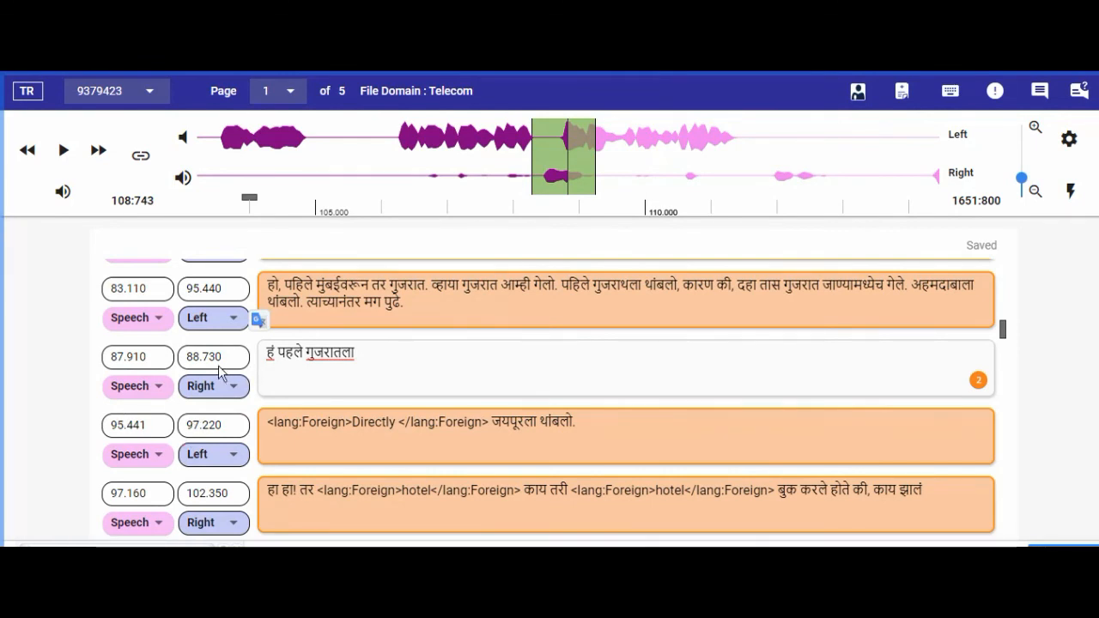
pyautogui.click(317, 437)
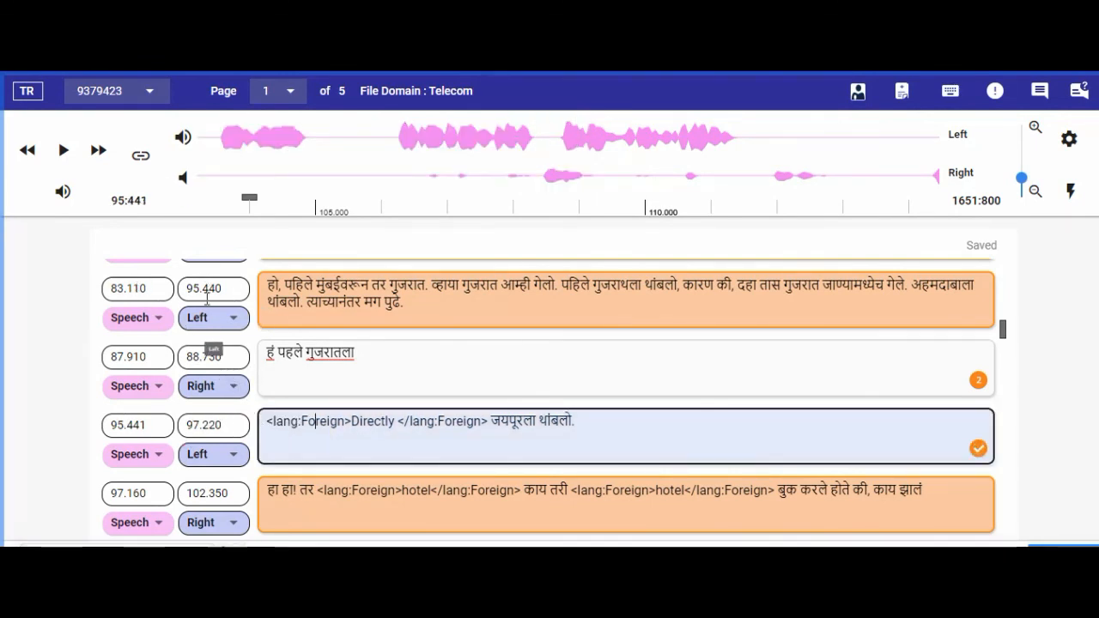
pyautogui.scroll(1, 283, 349)
pyautogui.scroll(-1, 215, 326)
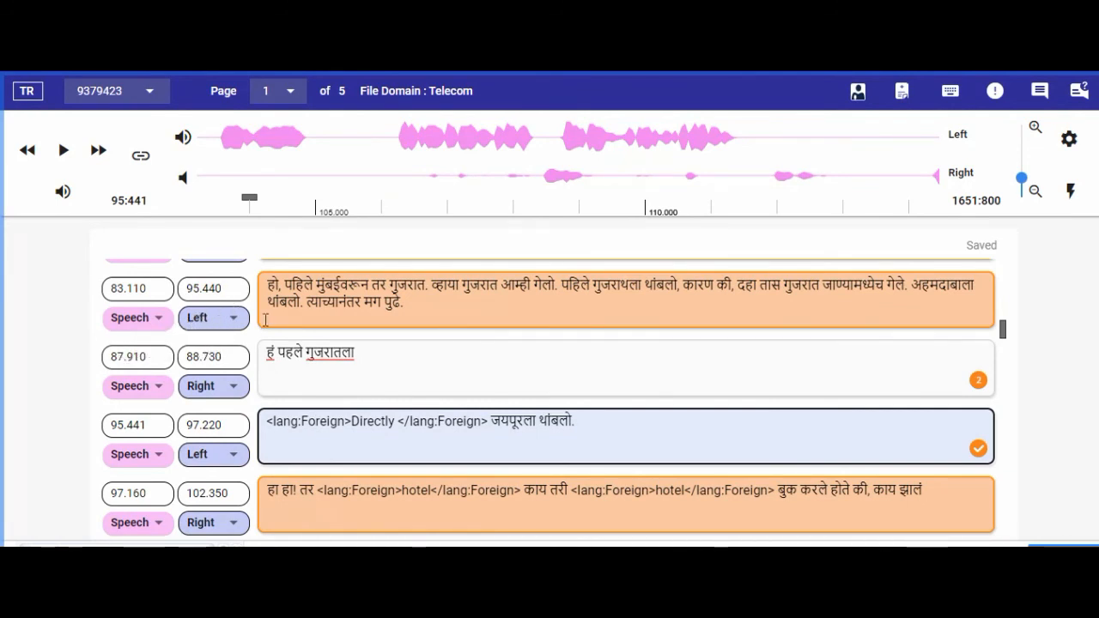
pyautogui.click(304, 442)
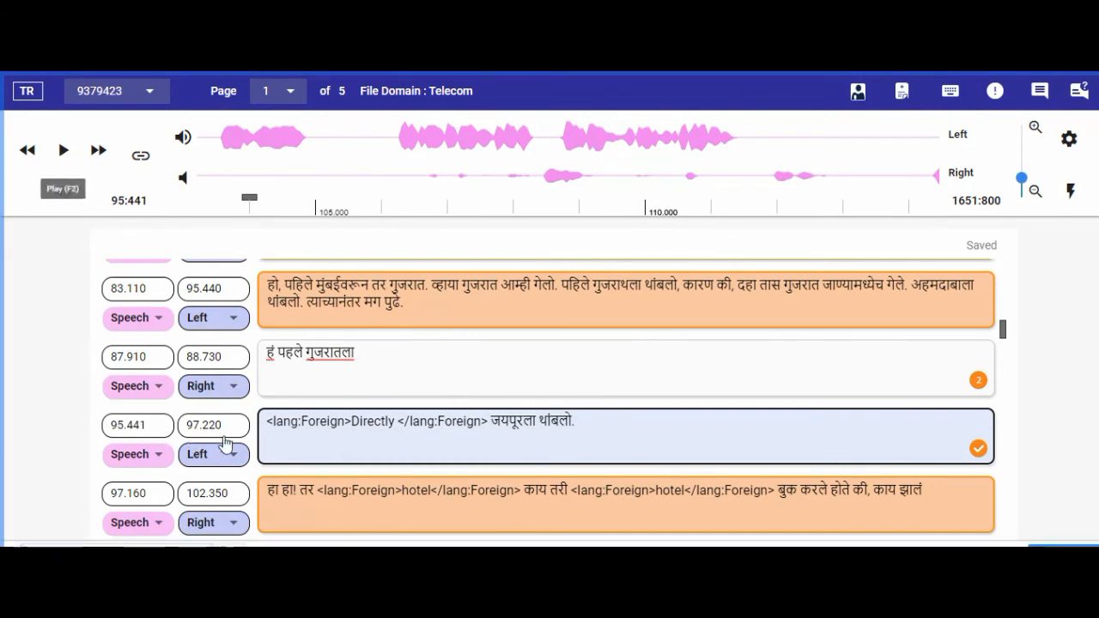
pyautogui.click(301, 424)
pyautogui.click(65, 152)
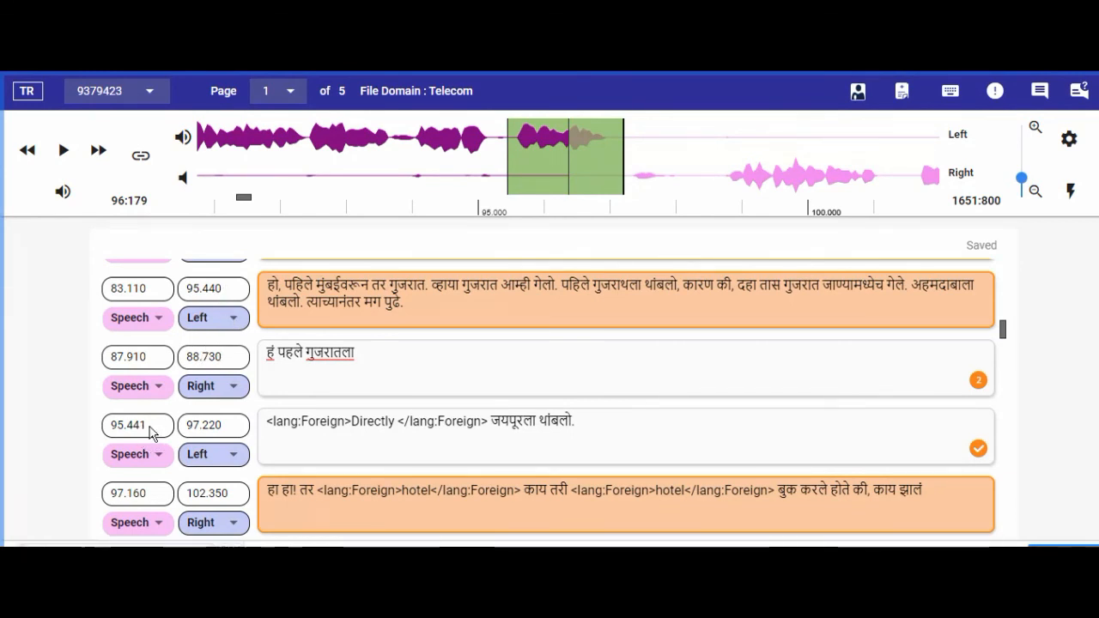
# Review the segments back to the start of the page, selecting the 44.770 segment, and on to the 83.110 segment
pyautogui.scroll(-2, 149, 432)
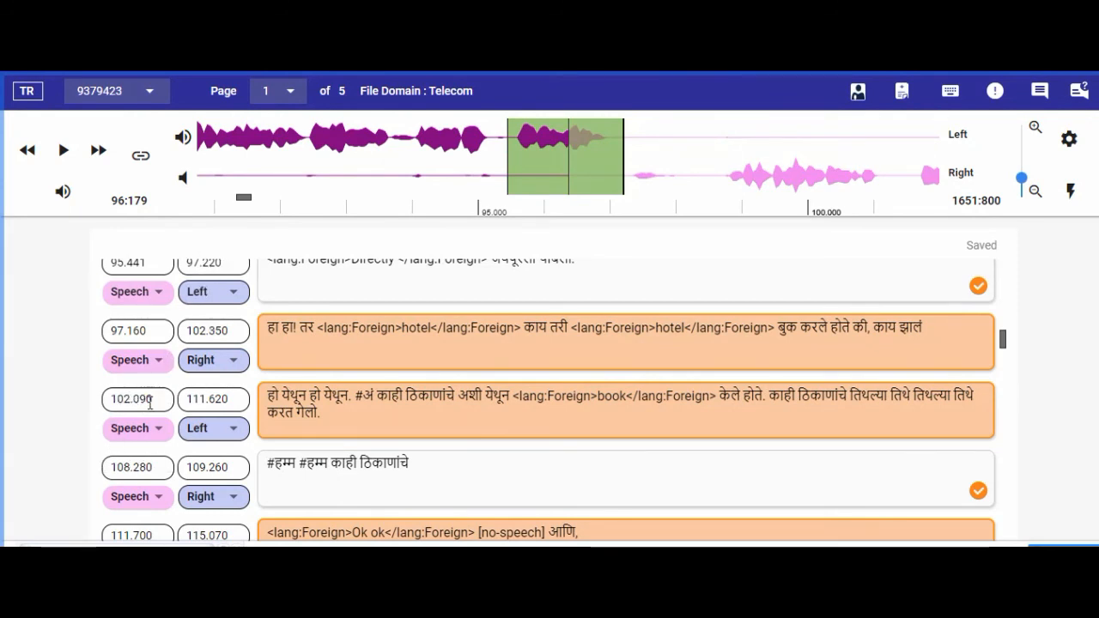
pyautogui.scroll(1, 151, 402)
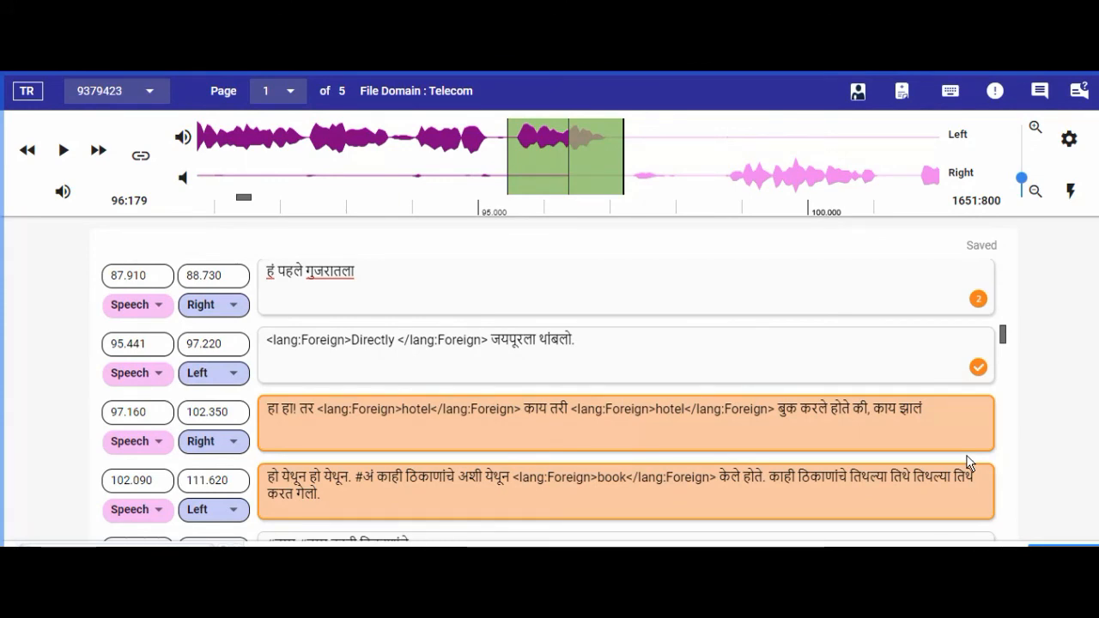
pyautogui.scroll(6, 988, 455)
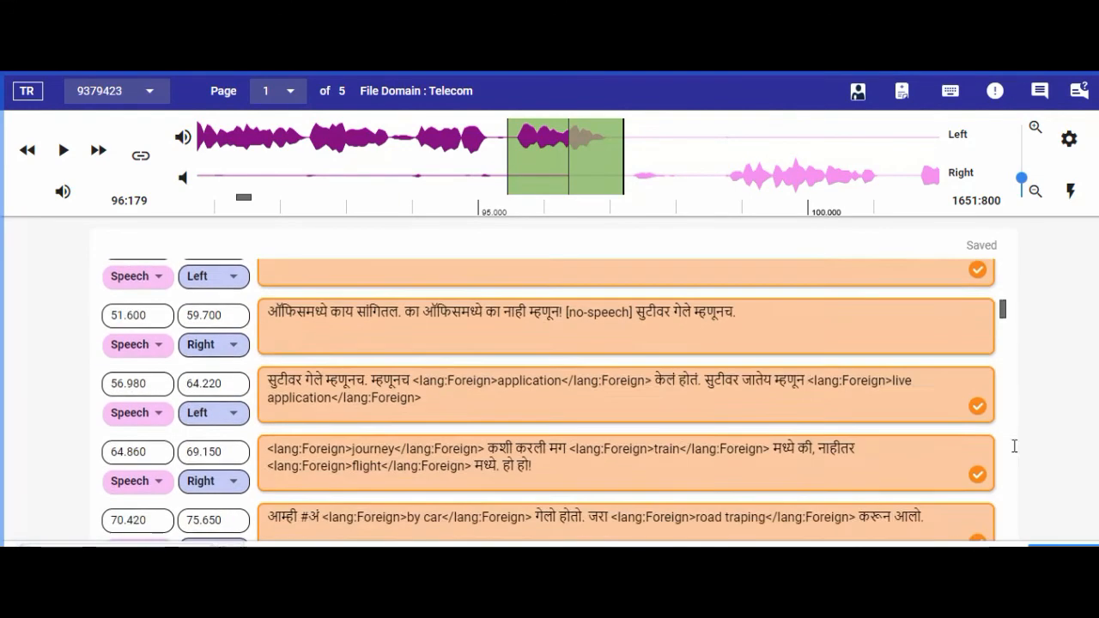
pyautogui.click(413, 366)
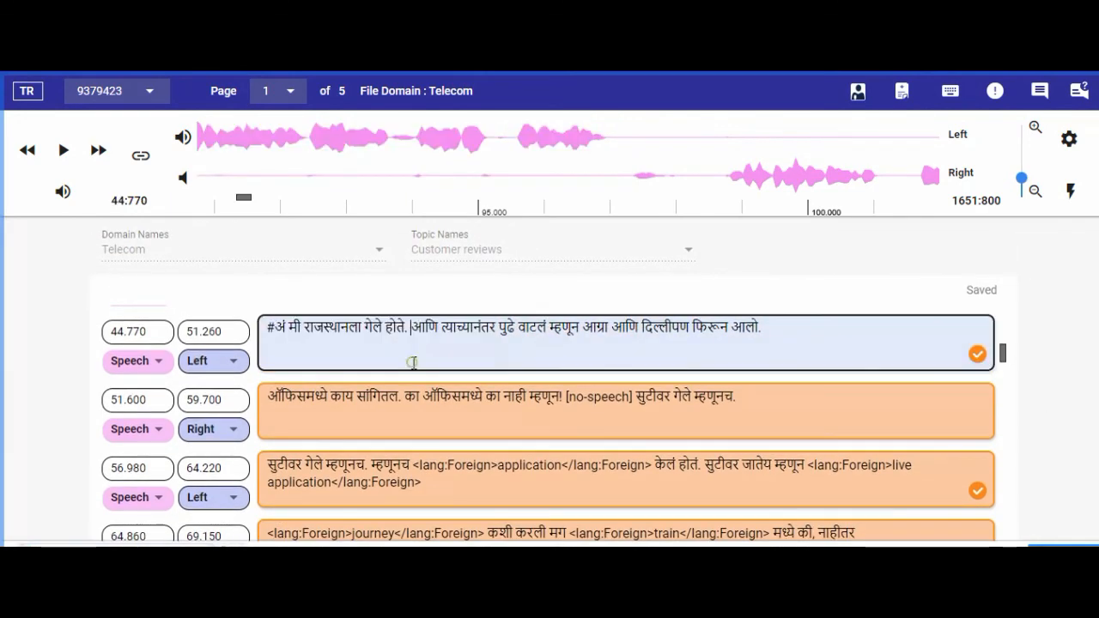
pyautogui.scroll(-1, 447, 356)
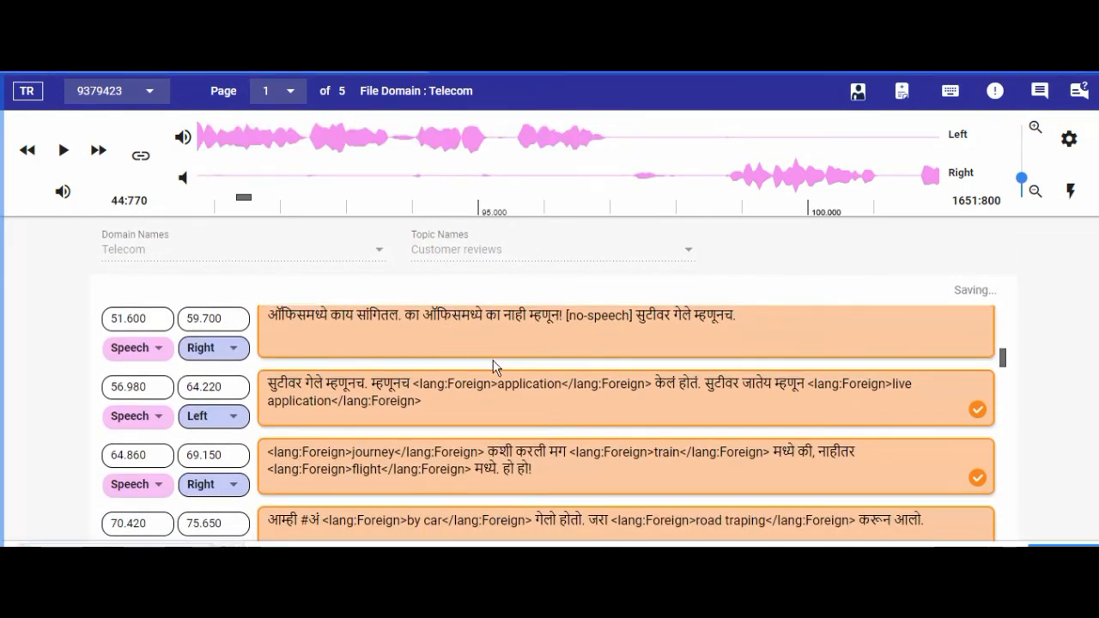
pyautogui.scroll(-2, 492, 360)
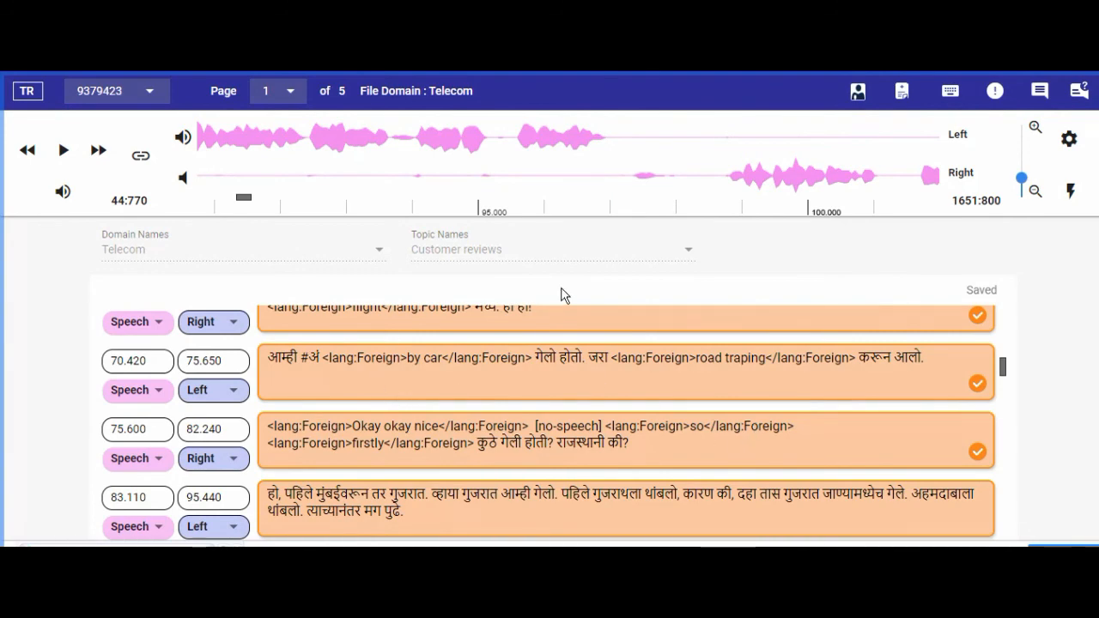
# Check the transcription for errors again, dismiss the message and look through the segments up to 128.070
pyautogui.click(1064, 545)
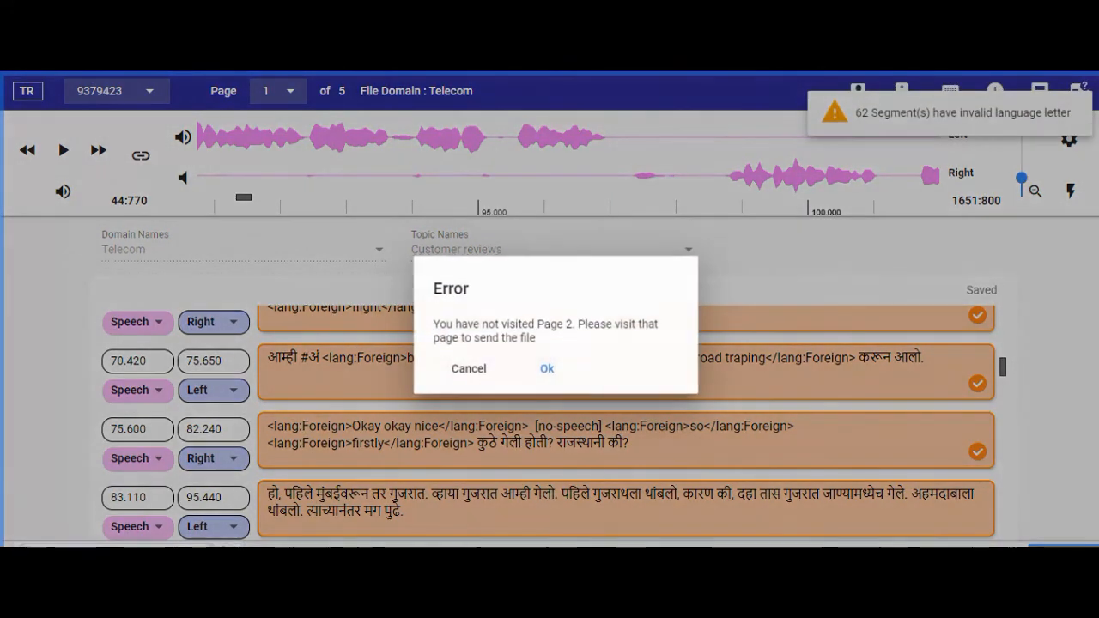
pyautogui.click(481, 374)
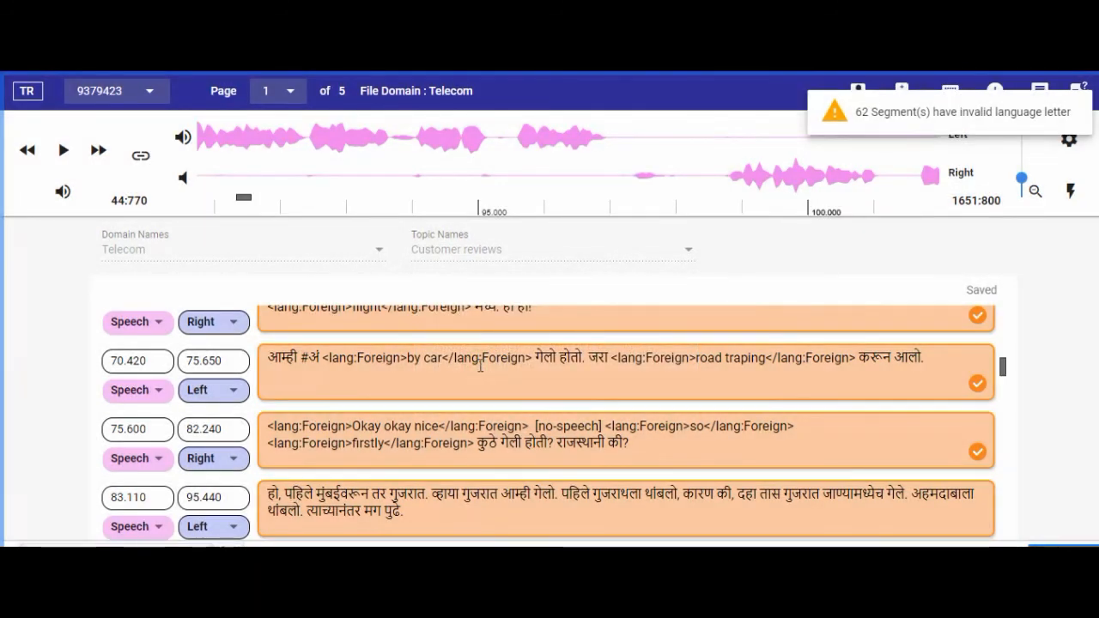
pyautogui.scroll(1, 424, 324)
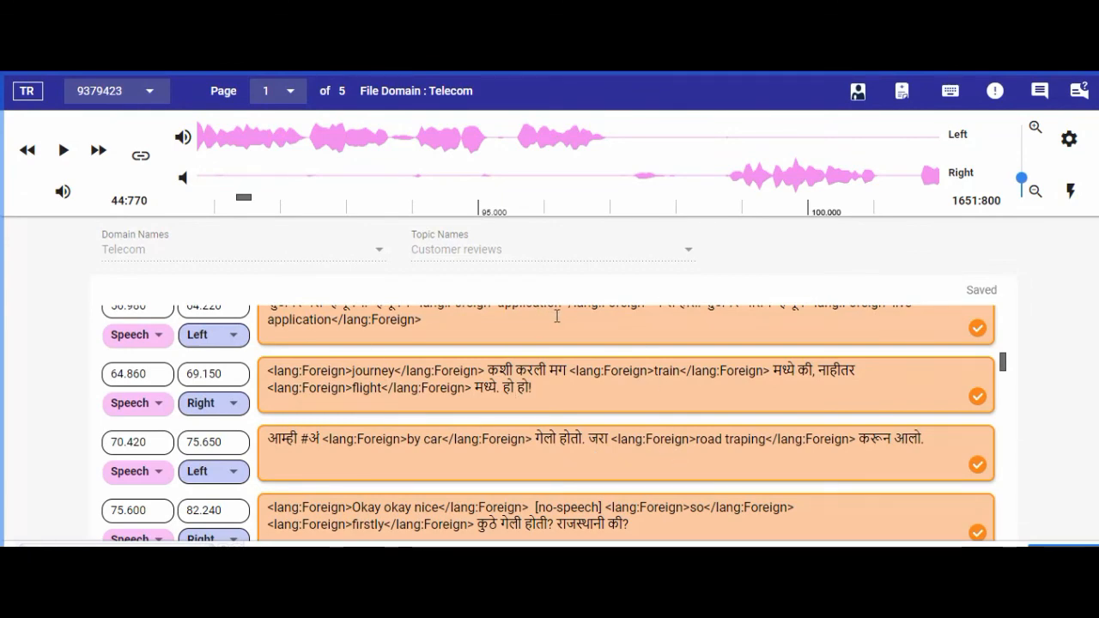
pyautogui.scroll(-4, 557, 316)
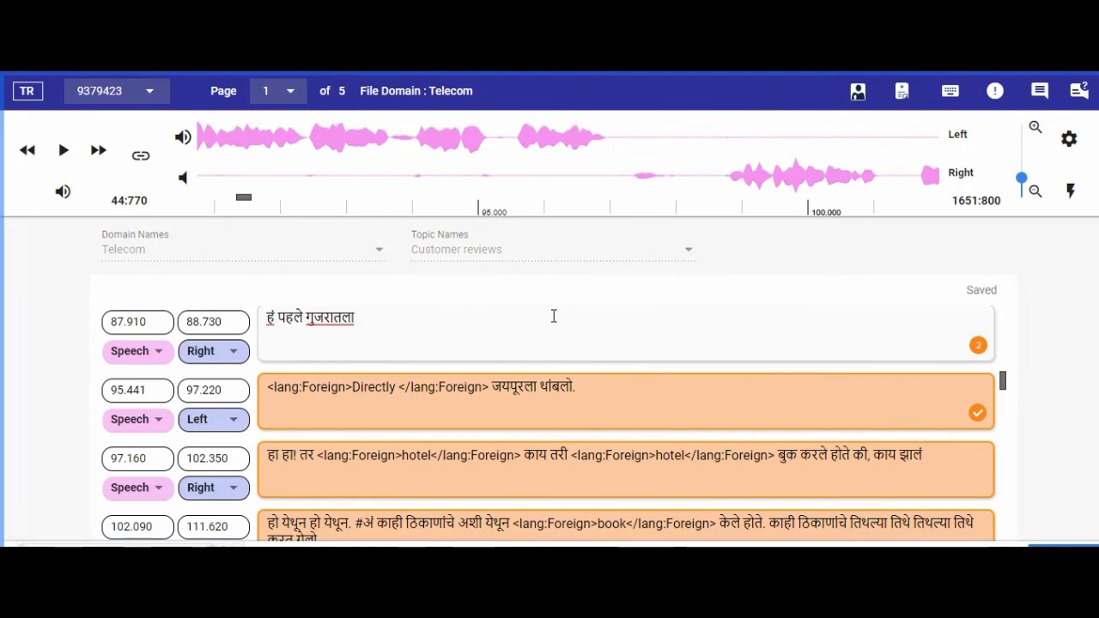
pyautogui.scroll(-3, 554, 316)
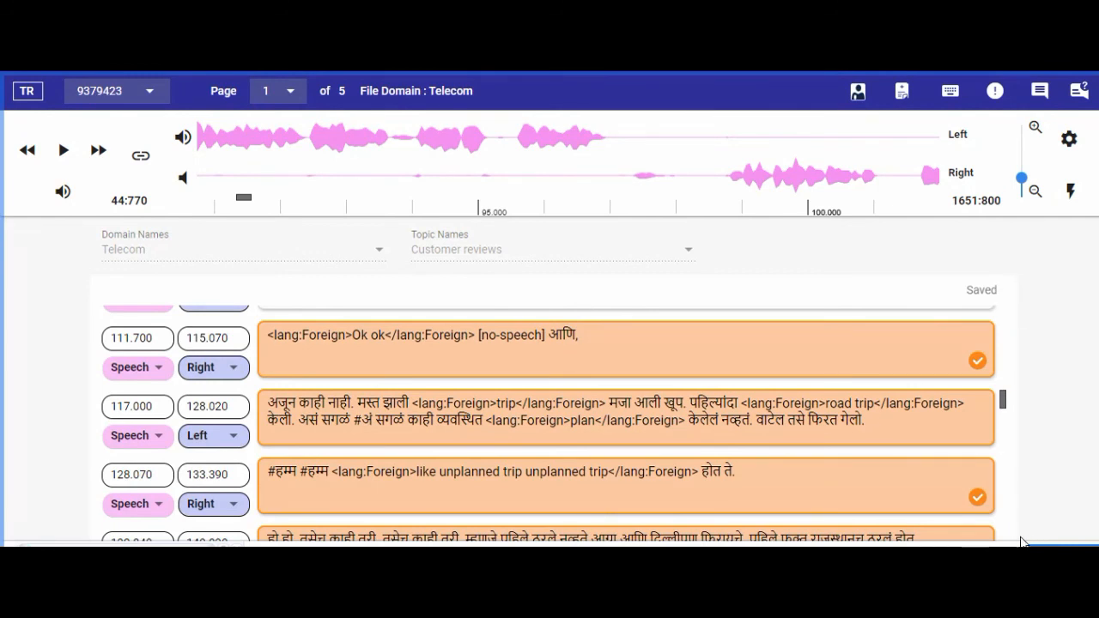
pyautogui.moveTo(973, 495)
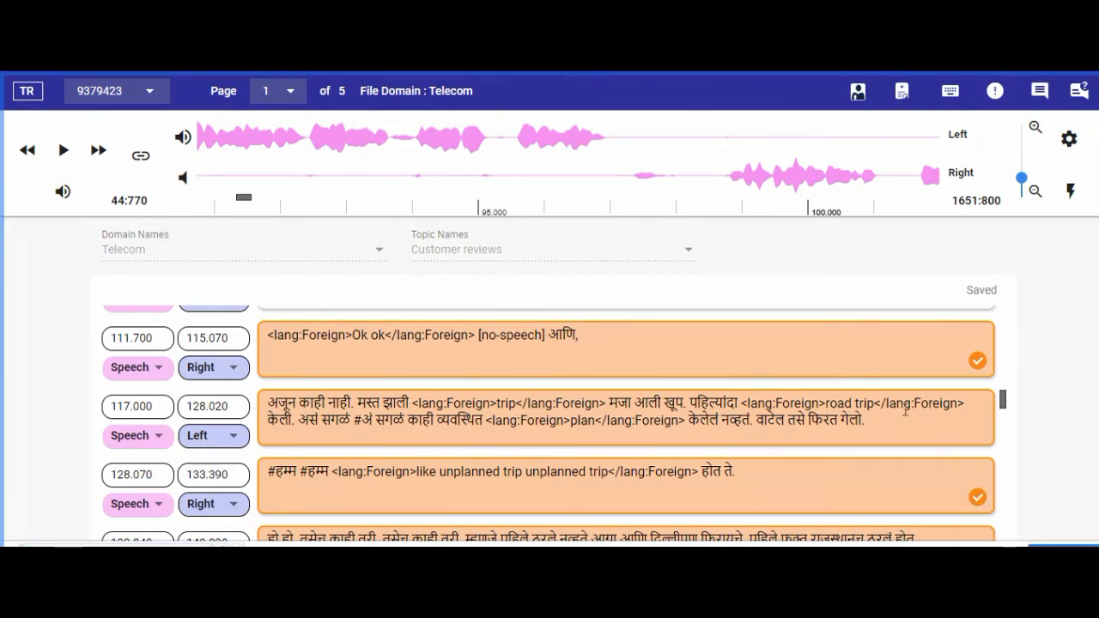